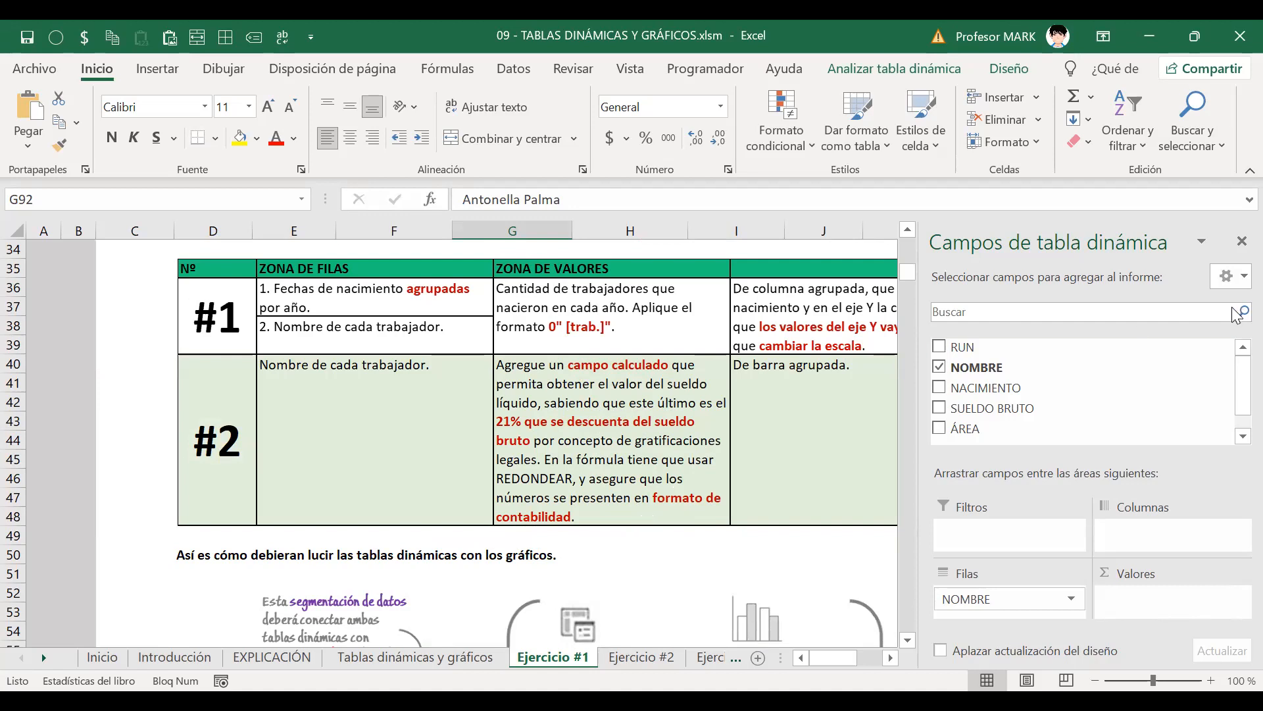
# Review the exercise instructions and the pivot tables already built on the Ejercicio #1 sheet
pyautogui.scroll(-14, 637, 615)
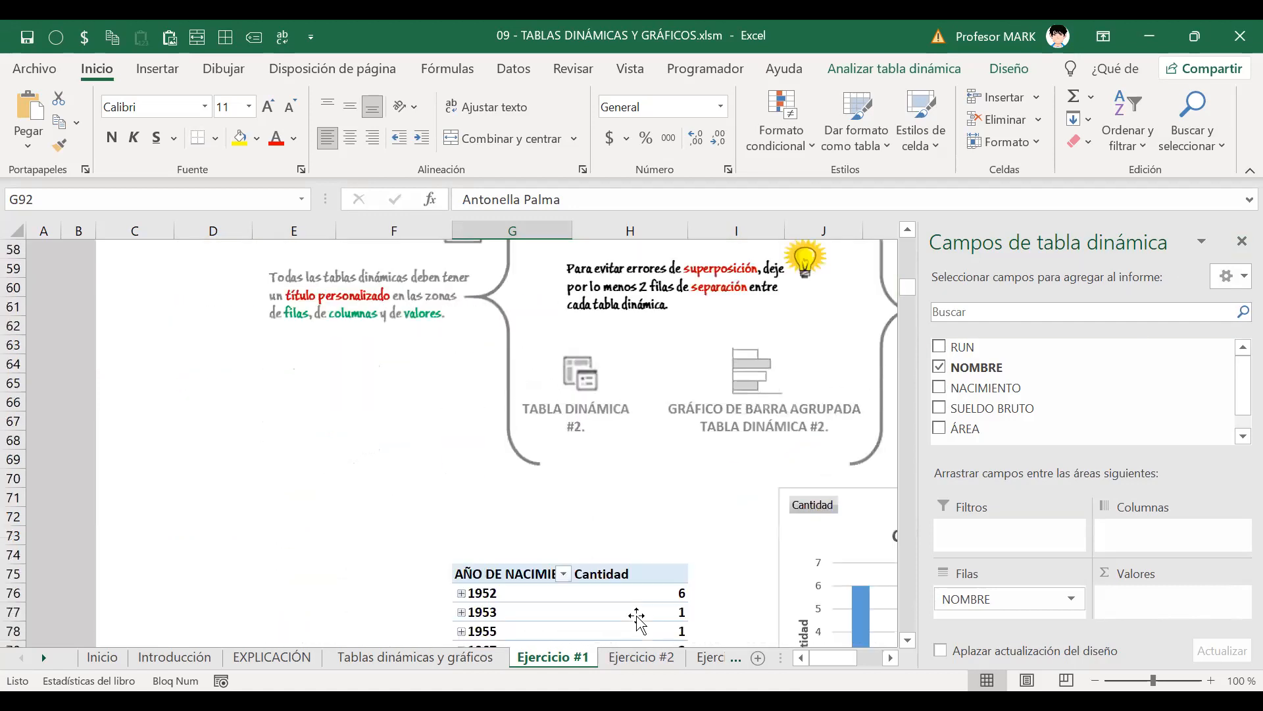
pyautogui.scroll(-6, 637, 615)
pyautogui.scroll(7, 625, 579)
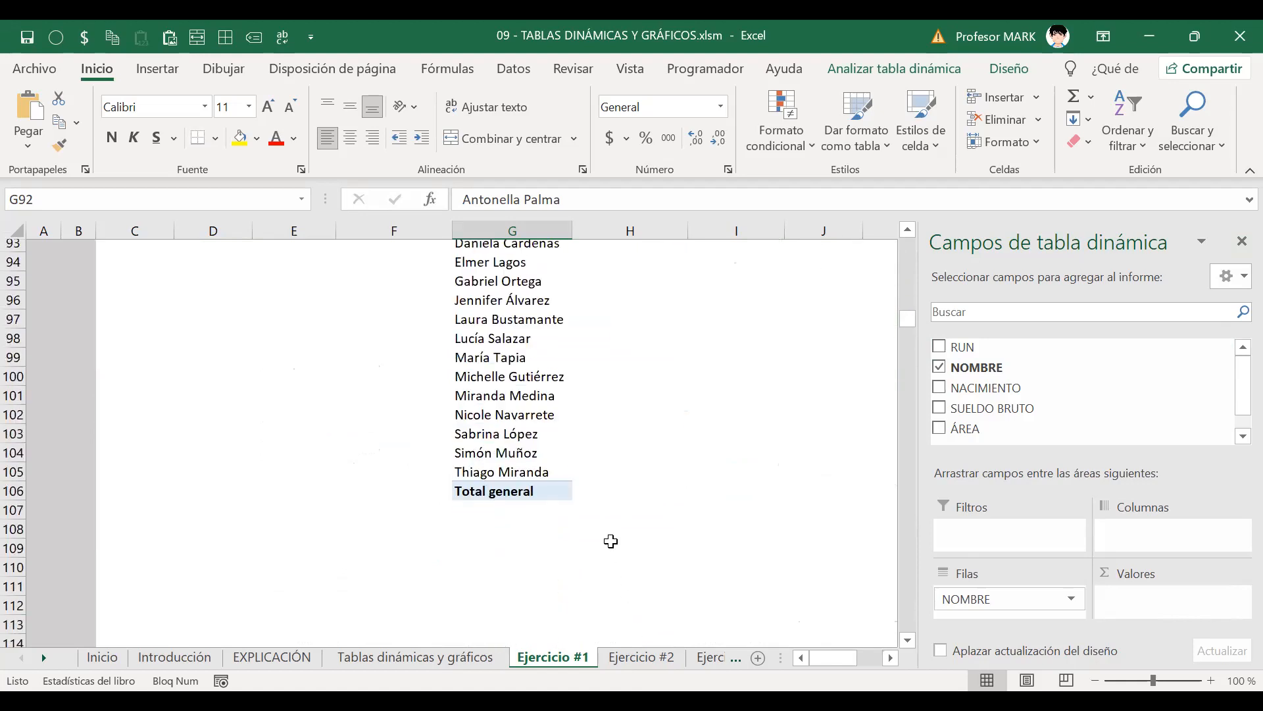
pyautogui.scroll(20, 611, 541)
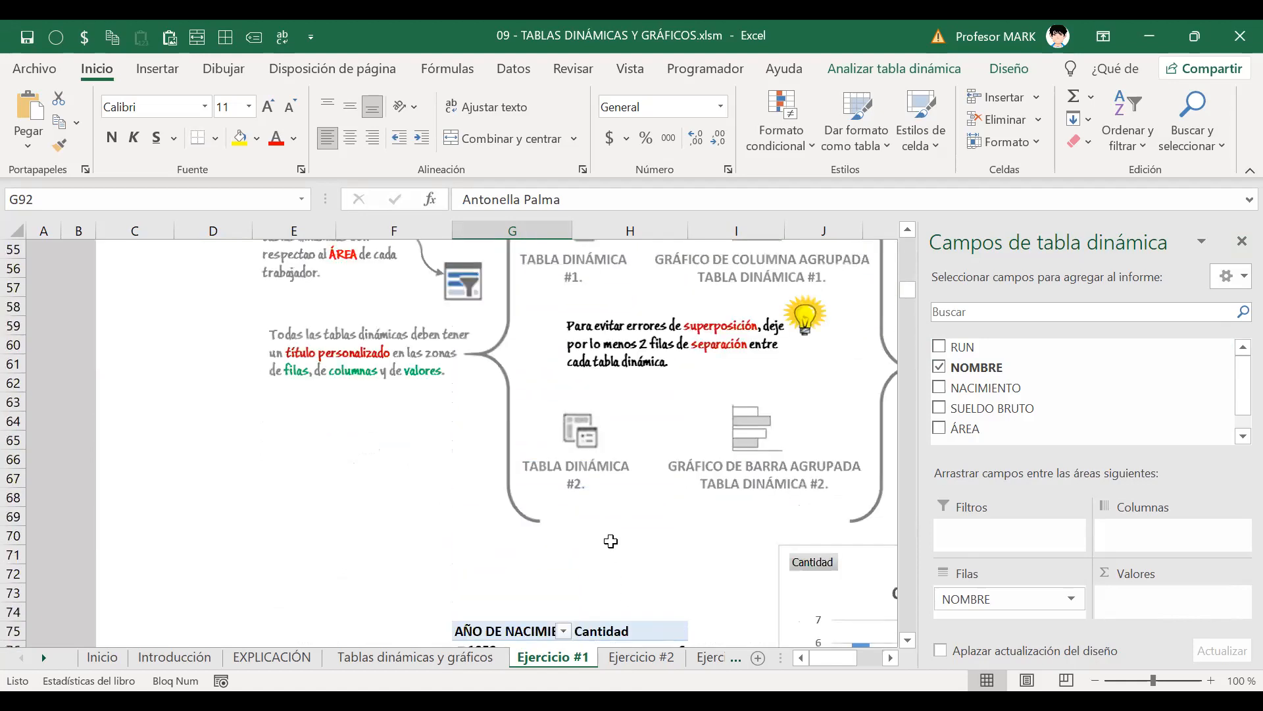
pyautogui.scroll(2, 611, 541)
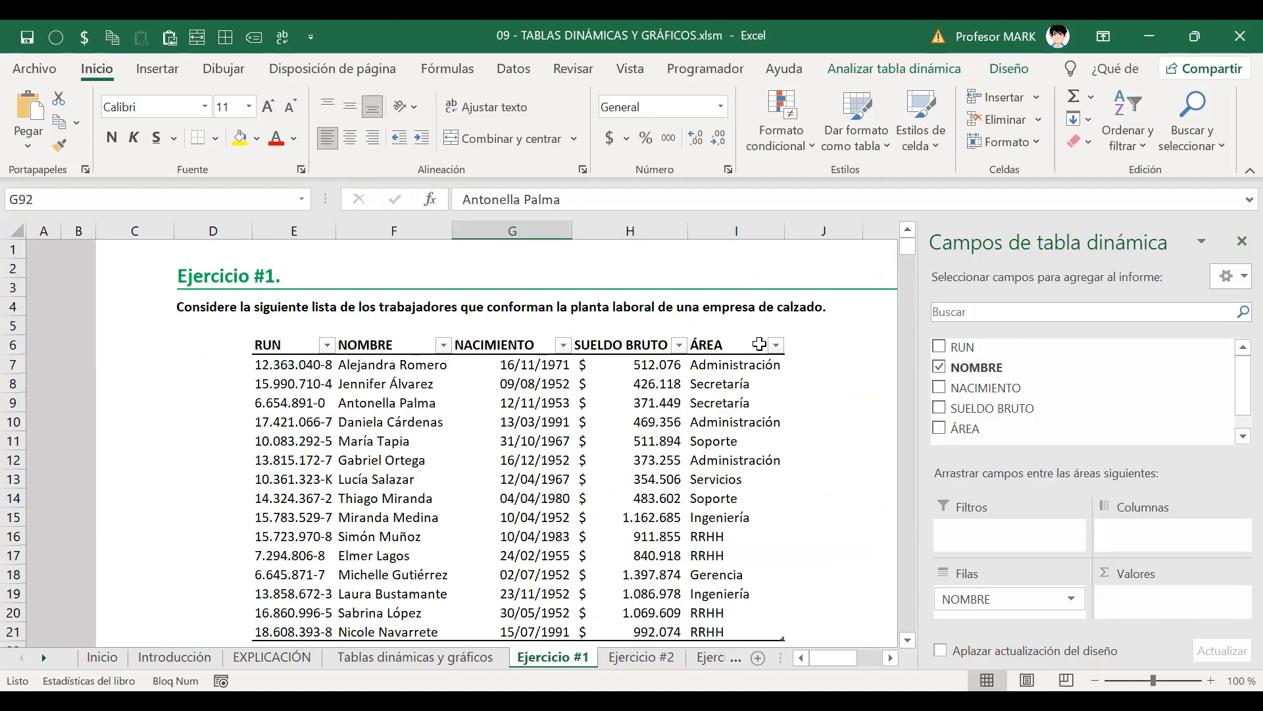
# Examine the worker table's RUN, NOMBRE, NACIMIENTO, SUELDO BRUTO and ÁREA columns
pyautogui.click(671, 363)
pyautogui.click(380, 366)
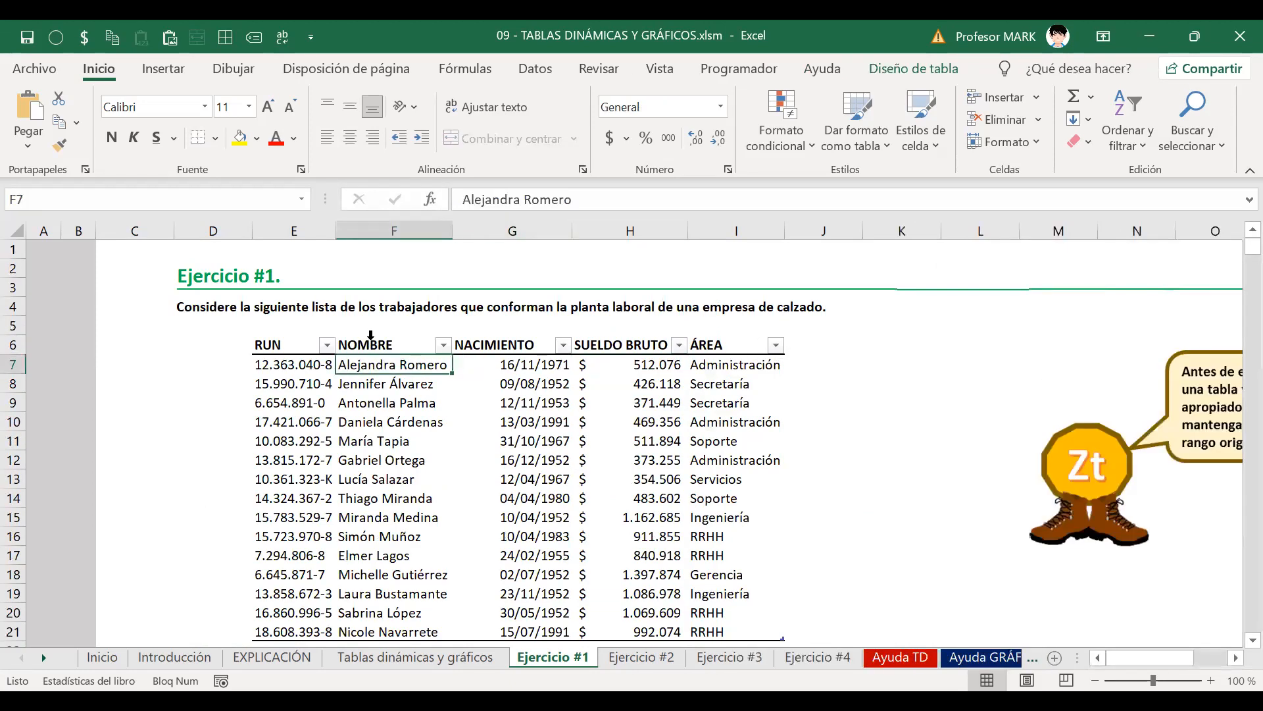
pyautogui.click(368, 340)
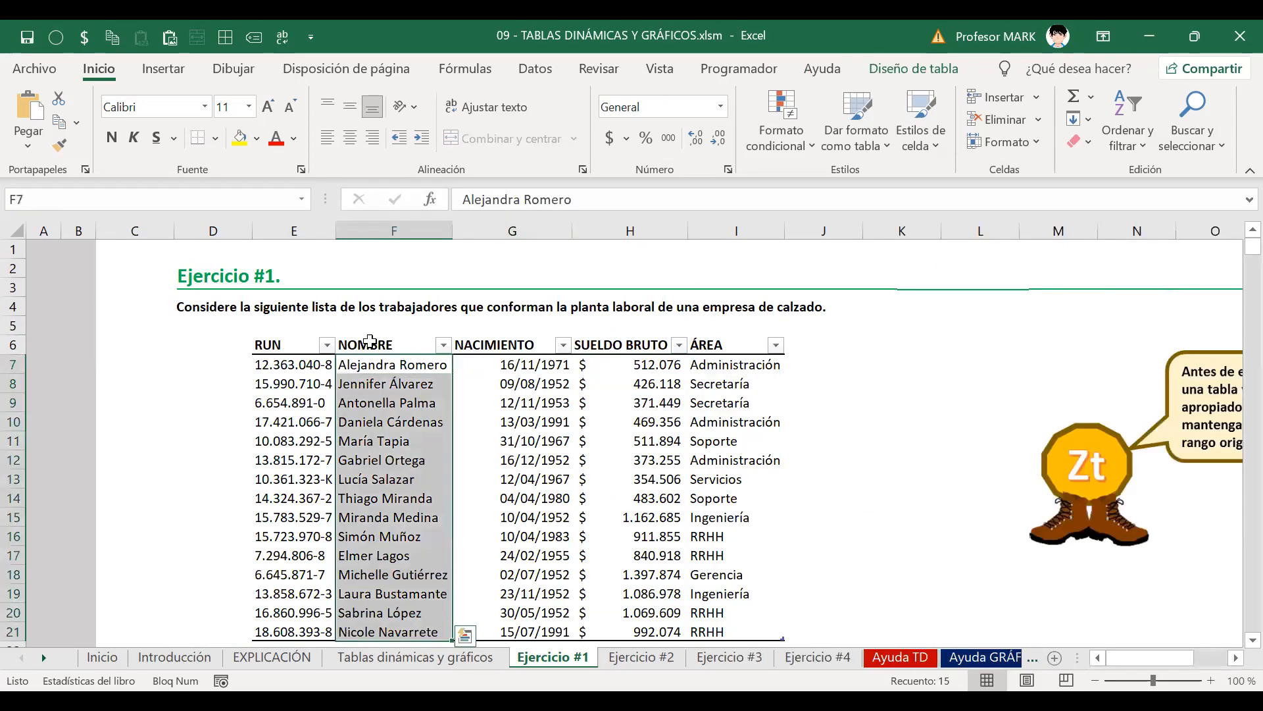
pyautogui.click(716, 347)
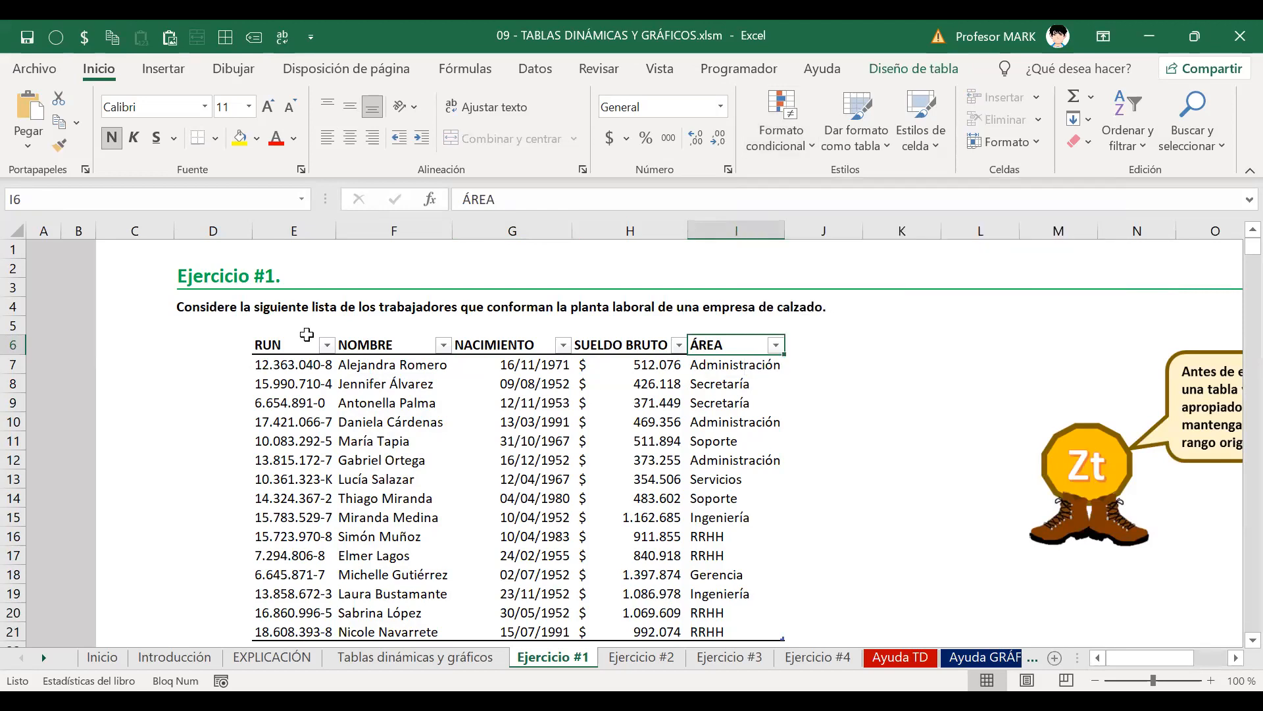
pyautogui.click(280, 345)
pyautogui.moveTo(283, 342); pyautogui.dragTo(296, 421)
pyautogui.moveTo(373, 341); pyautogui.dragTo(368, 424)
pyautogui.moveTo(510, 345); pyautogui.dragTo(487, 405)
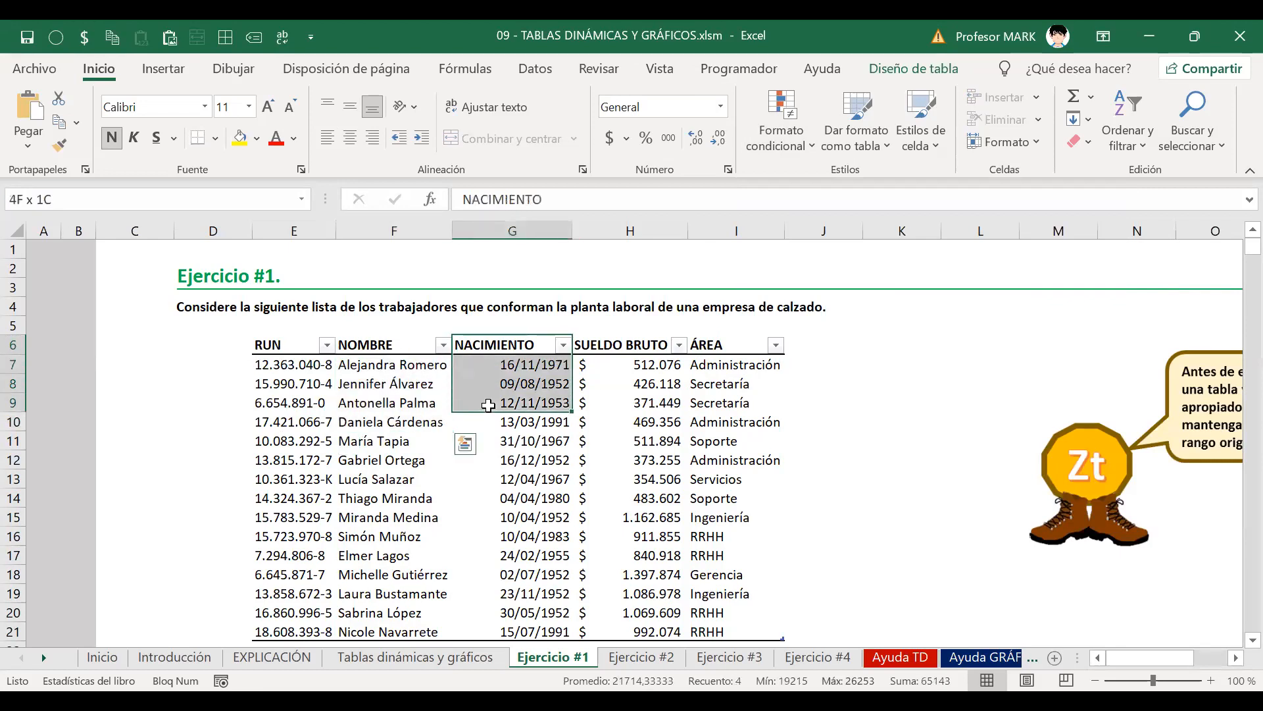
pyautogui.moveTo(618, 344); pyautogui.dragTo(625, 424)
pyautogui.moveTo(734, 344); pyautogui.dragTo(730, 405)
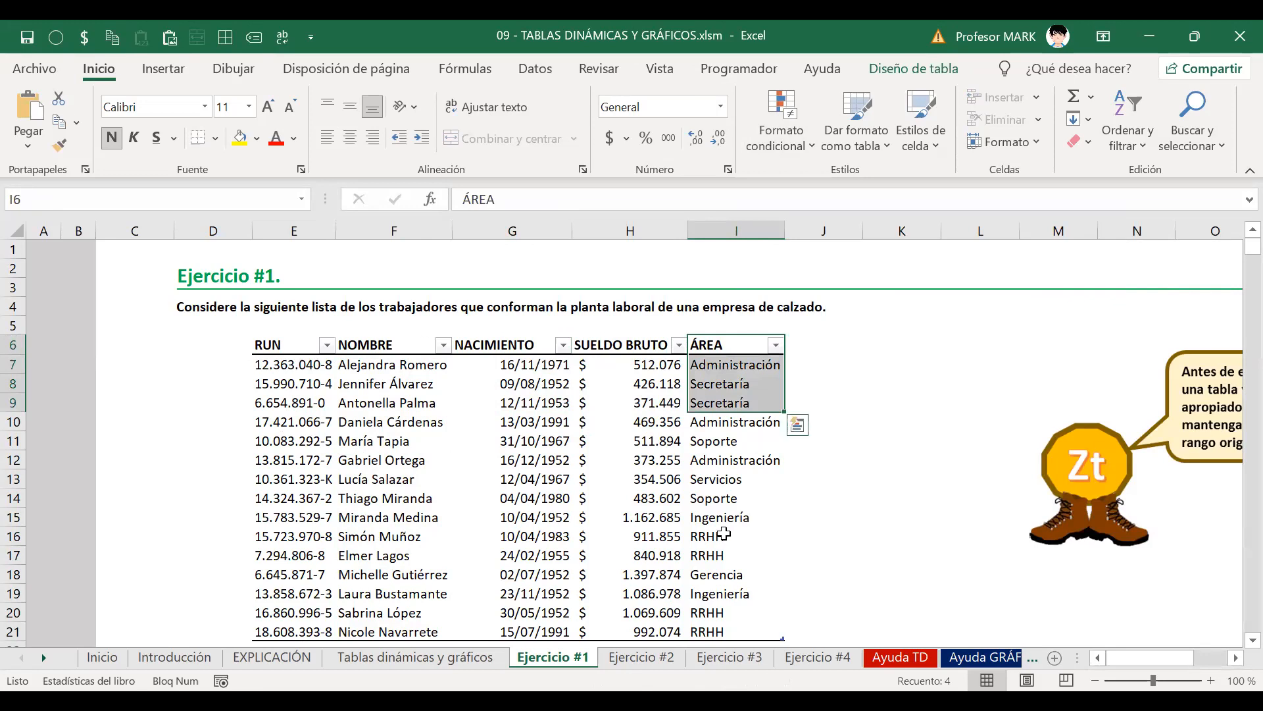
# Read the calculated field requirement for pivot table #2 and check the SUELDO BRUTO column it is based on
pyautogui.scroll(-10, 406, 401)
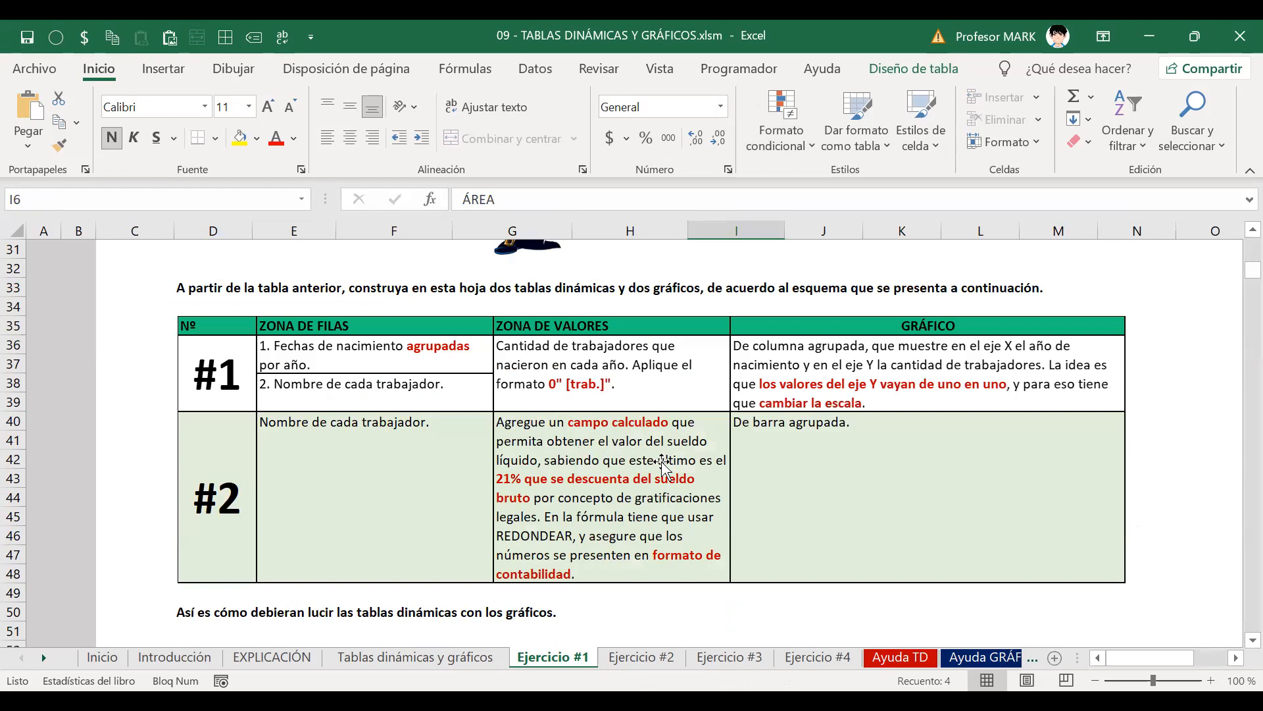
pyautogui.scroll(7, 632, 474)
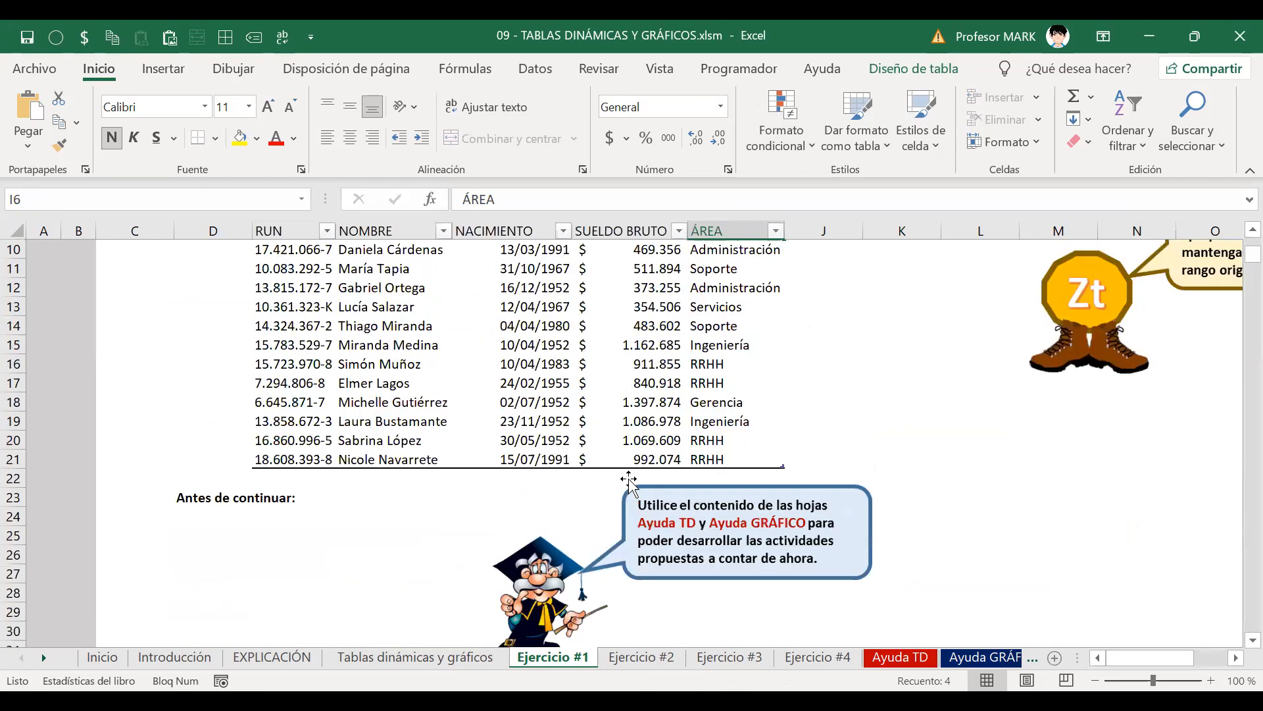
pyautogui.scroll(2, 595, 315)
pyautogui.moveTo(626, 307); pyautogui.dragTo(623, 384)
pyautogui.click(634, 288)
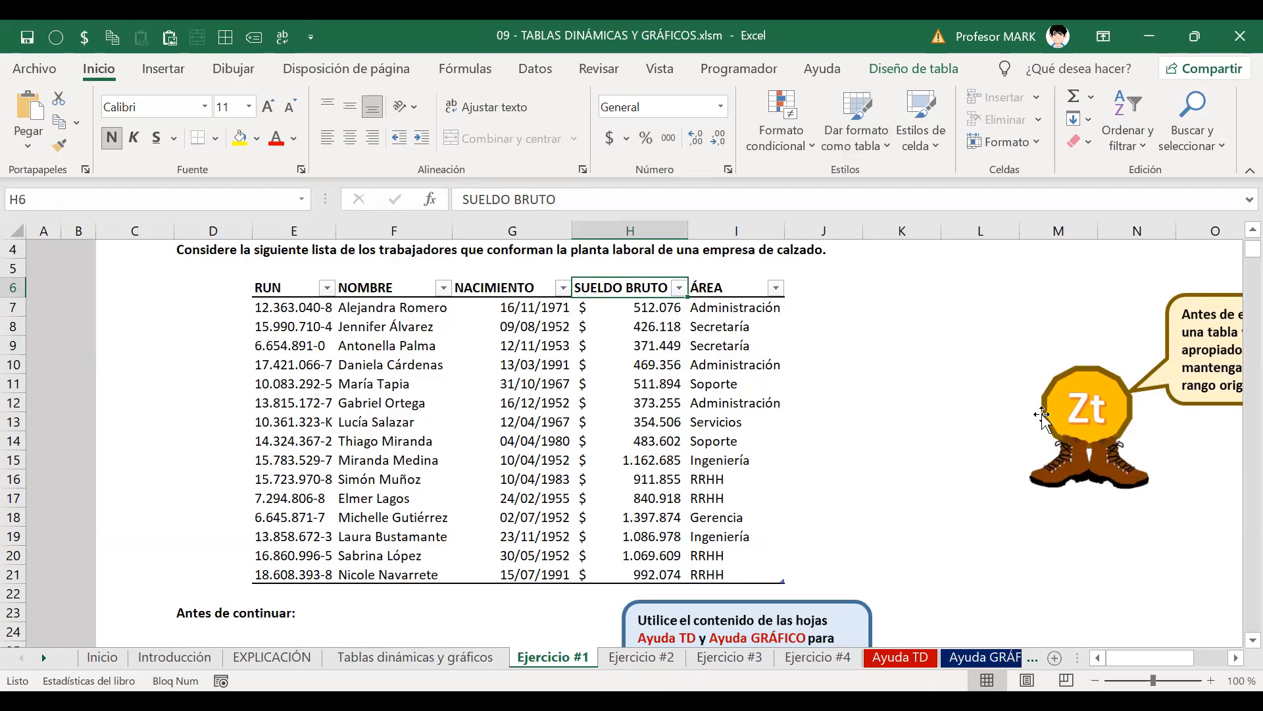
# Add the header SUELDO LÍQUIDO in cell J6, directly beside the worker table's ÁREA column
pyautogui.click(748, 292)
pyautogui.click(806, 290)
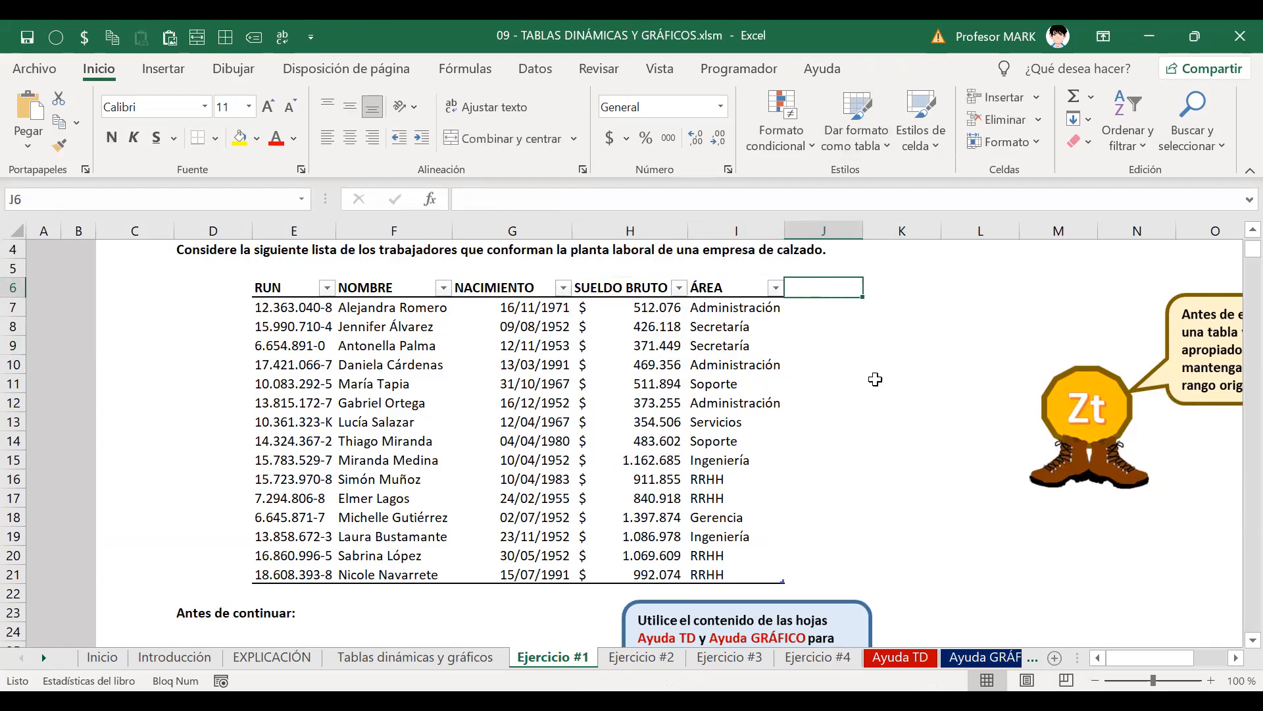
pyautogui.click(712, 288)
pyautogui.click(830, 306)
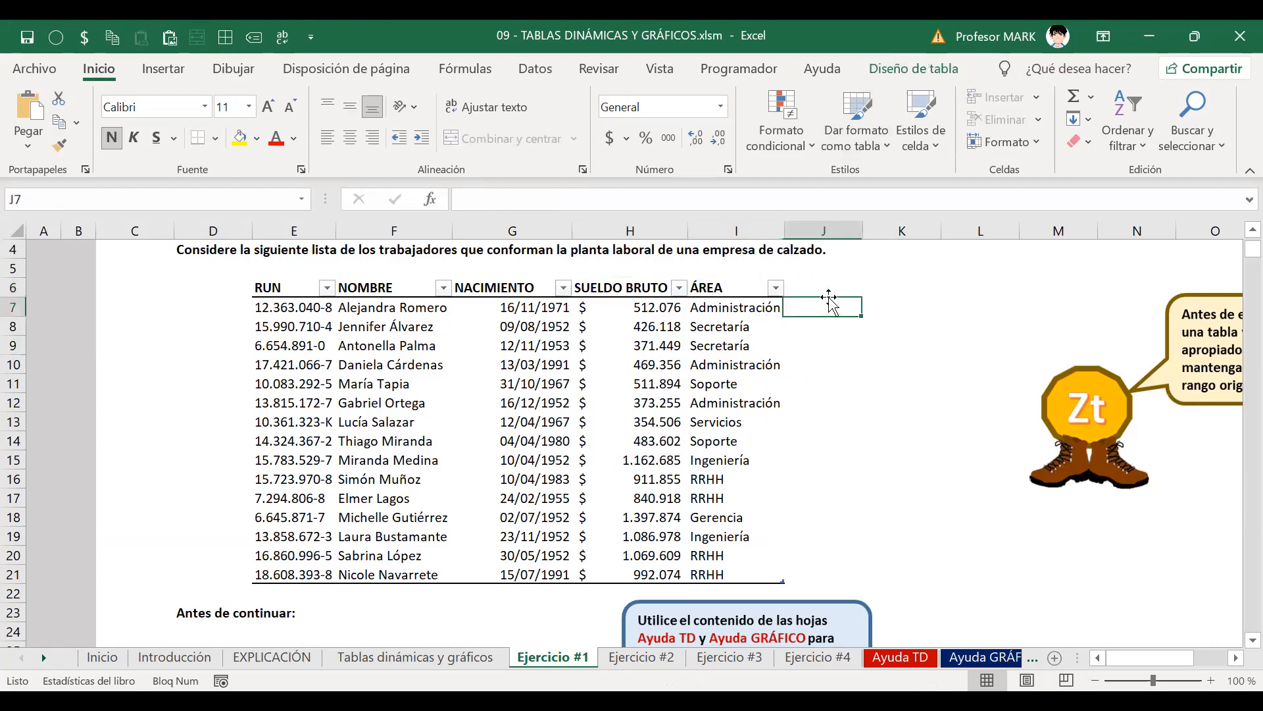
pyautogui.press('Up')
pyautogui.press('capslock')
pyautogui.write('SUELDO ')
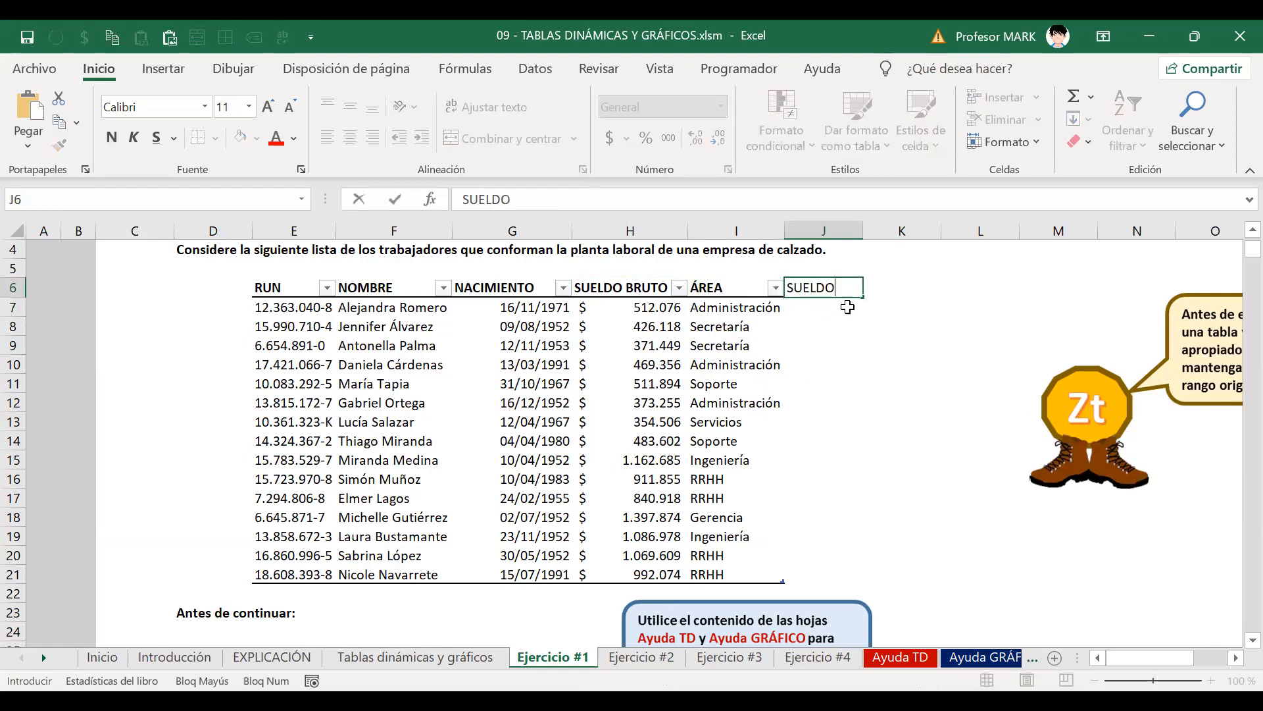
pyautogui.write('LÍQUIDO')
pyautogui.hotkey('ctrl', 'Return')
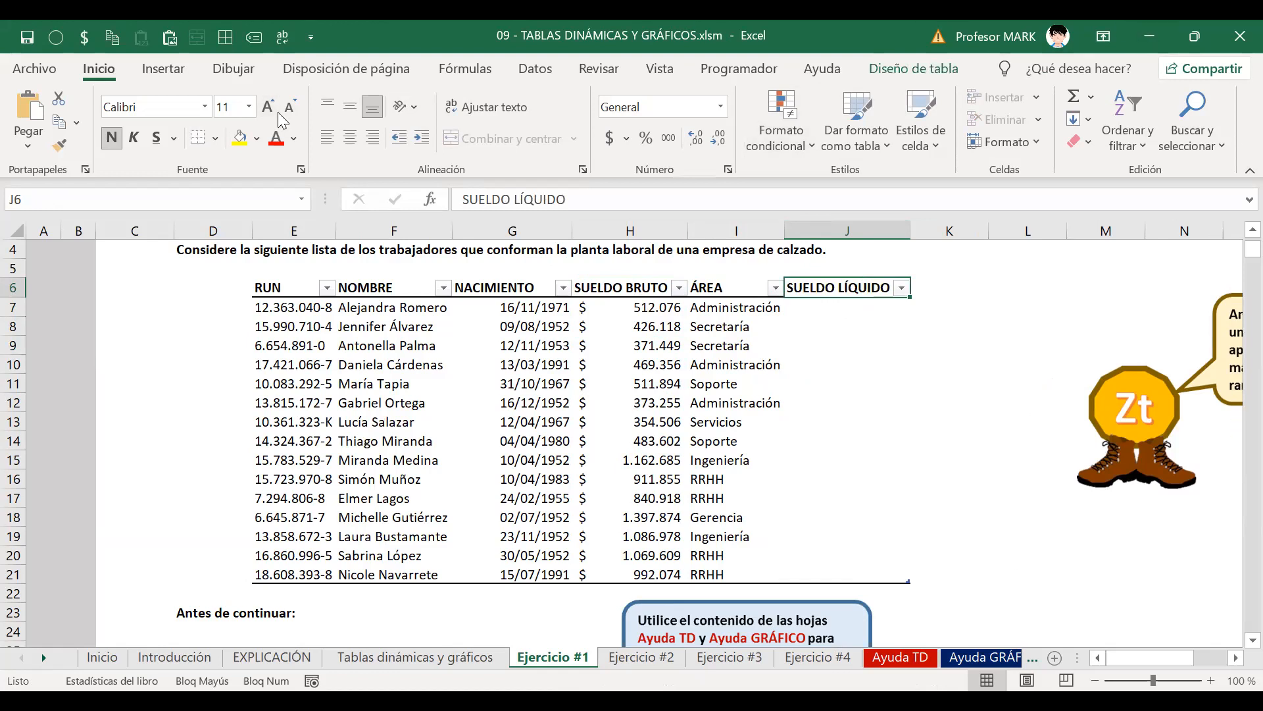
# Undo the column widening and the table's automatic expansion, keeping the SUELDO LÍQUIDO text in J6
pyautogui.hotkey('alt', 'Tab')
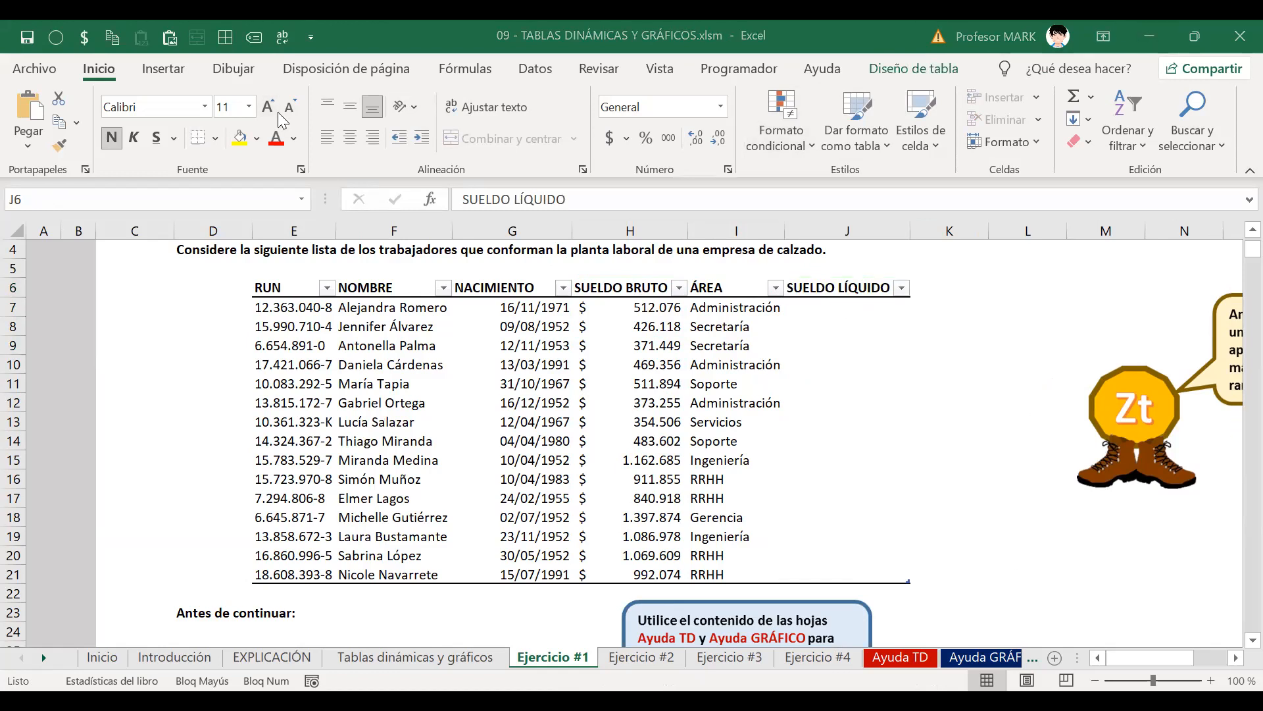
pyautogui.click(722, 290)
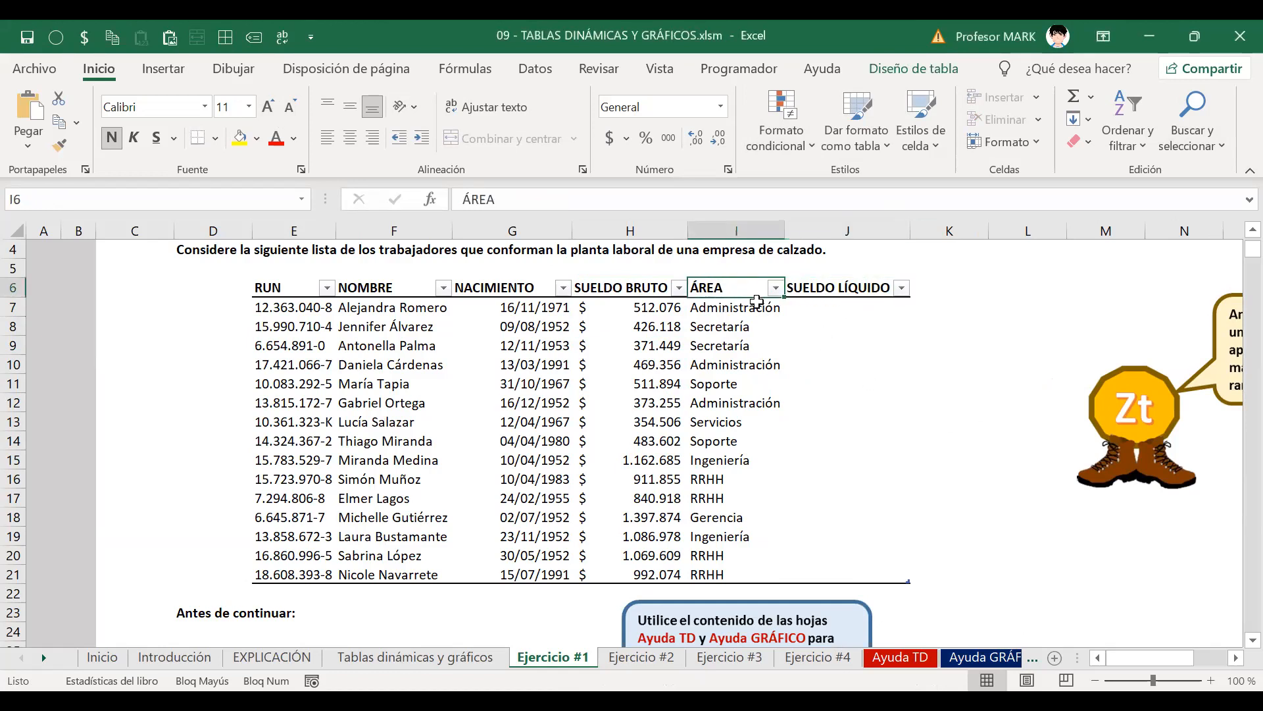
pyautogui.hotkey('ctrl', 'z')
pyautogui.hotkey('ctrl', 'z')
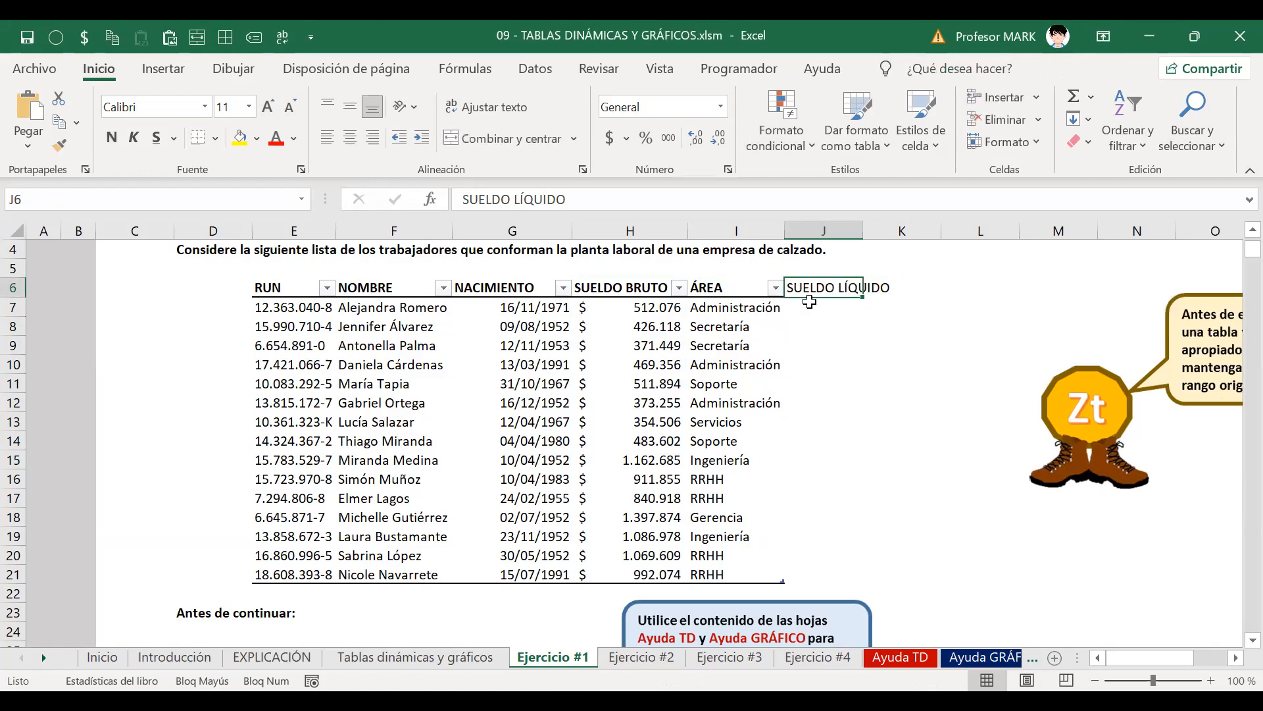
# Re-enter the SUELDO LÍQUIDO header in J6 so the worker table extends to include column J
pyautogui.click(728, 288)
pyautogui.click(800, 288)
pyautogui.press('F2')
pyautogui.press('Return')
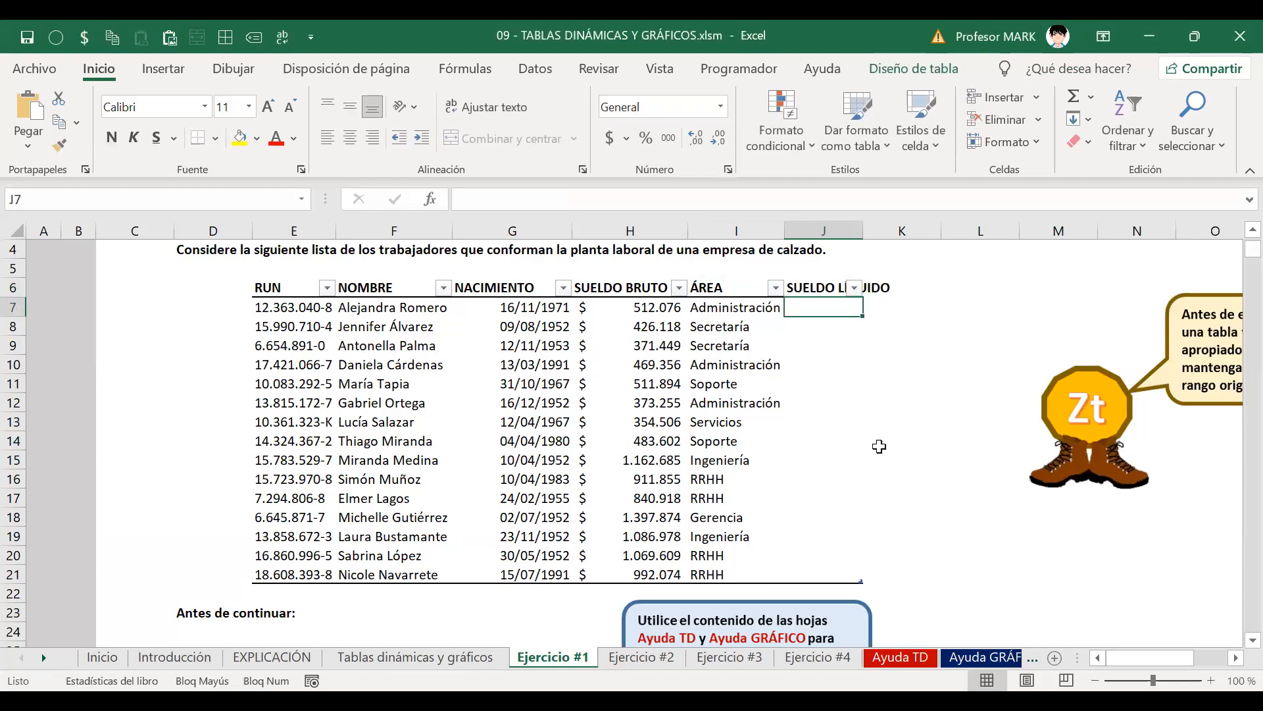
# Autofit column J to the SUELDO LÍQUIDO header and save the workbook
pyautogui.doubleClick(864, 227)
pyautogui.moveTo(834, 314); pyautogui.dragTo(849, 574)
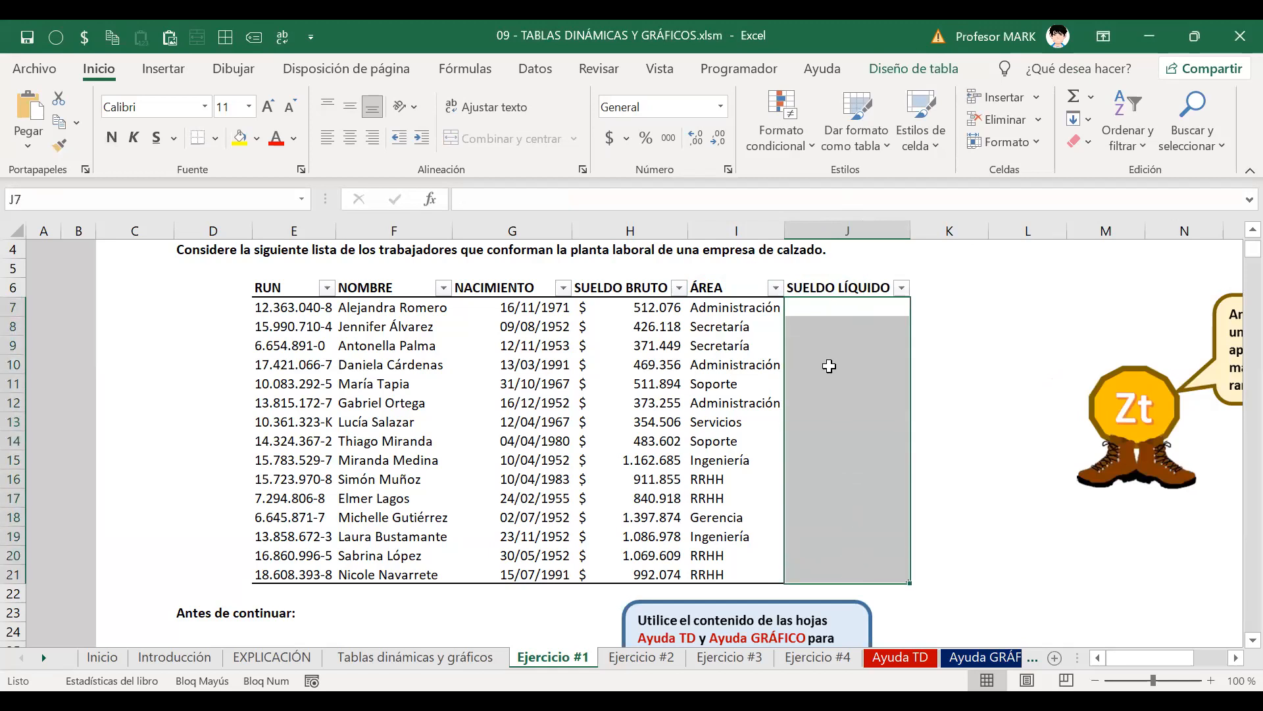
pyautogui.click(843, 308)
pyautogui.hotkey('ctrl', 's')
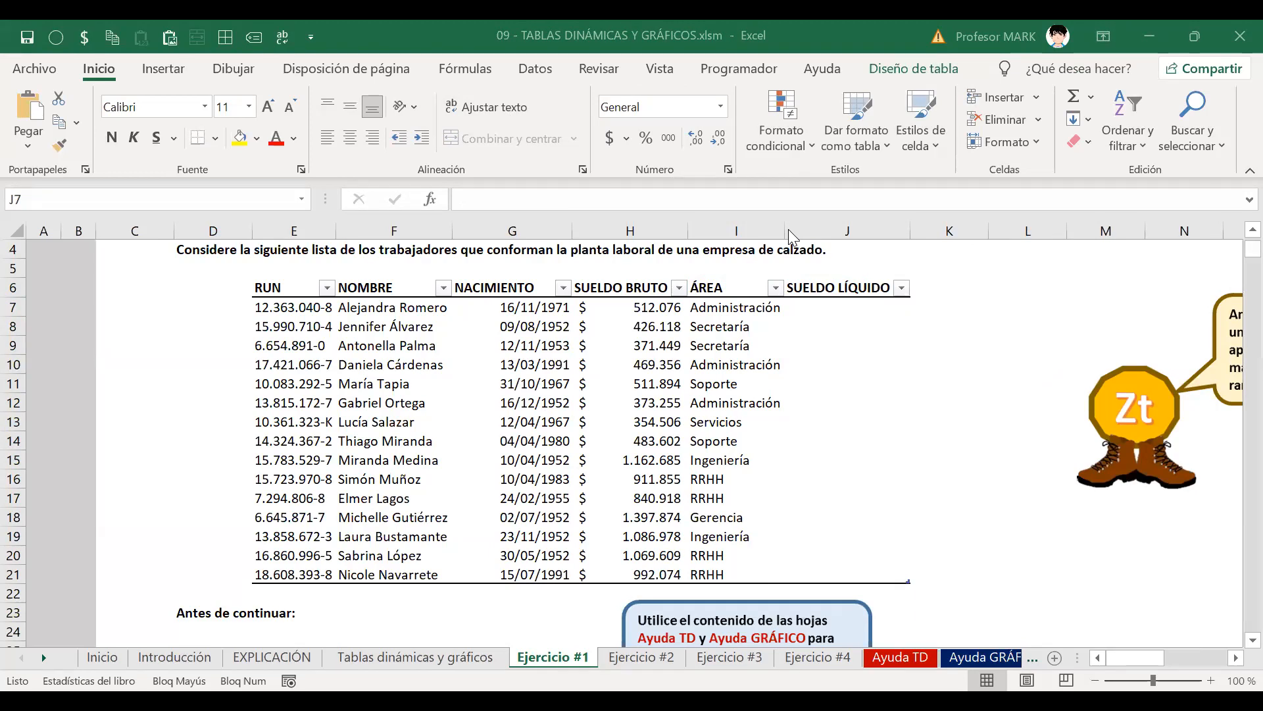
# Review the net salary calculation rules in the exercise instructions and check the first SUELDO BRUTO cell
pyautogui.scroll(-3, 874, 345)
pyautogui.scroll(-4, 874, 345)
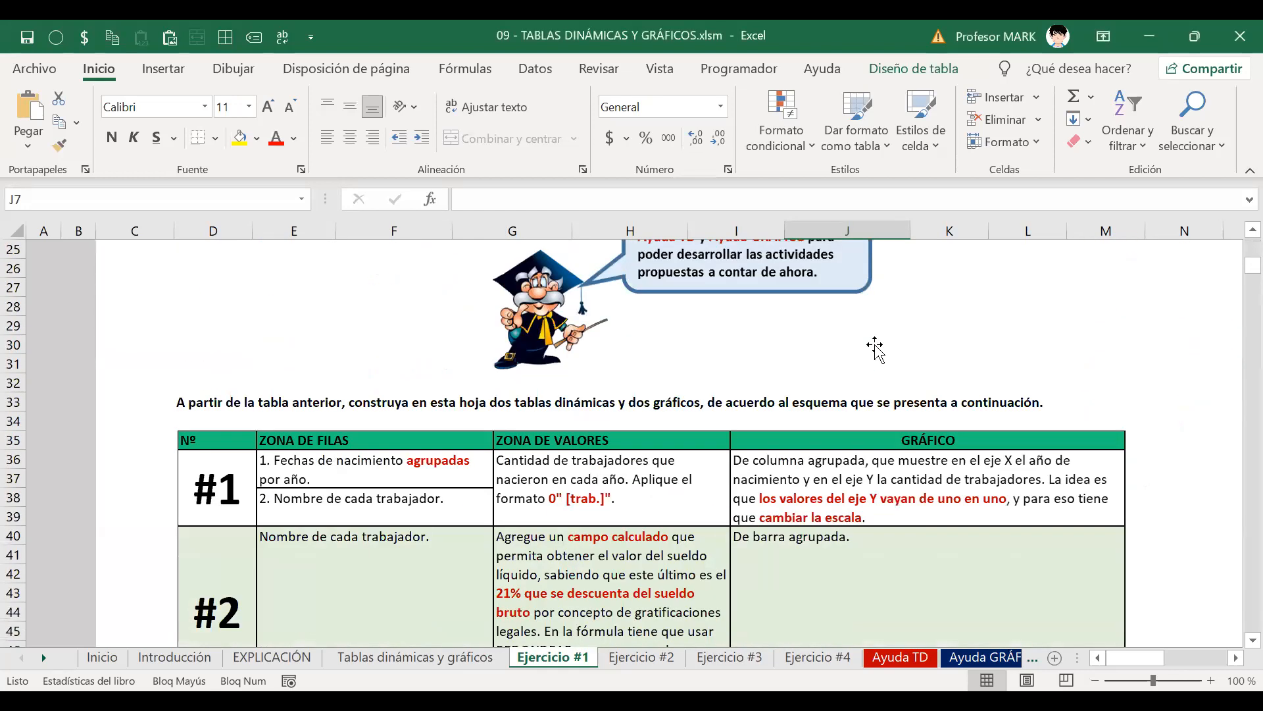
pyautogui.scroll(-1, 569, 508)
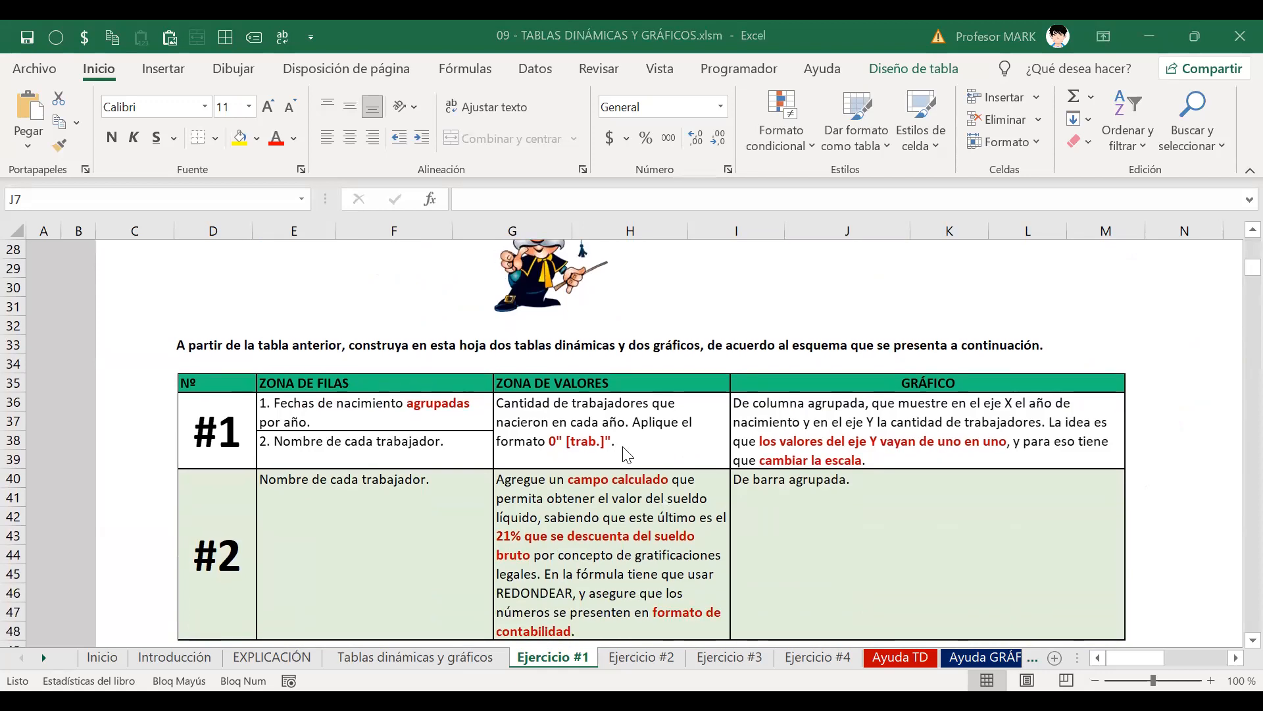
pyautogui.scroll(-1, 592, 473)
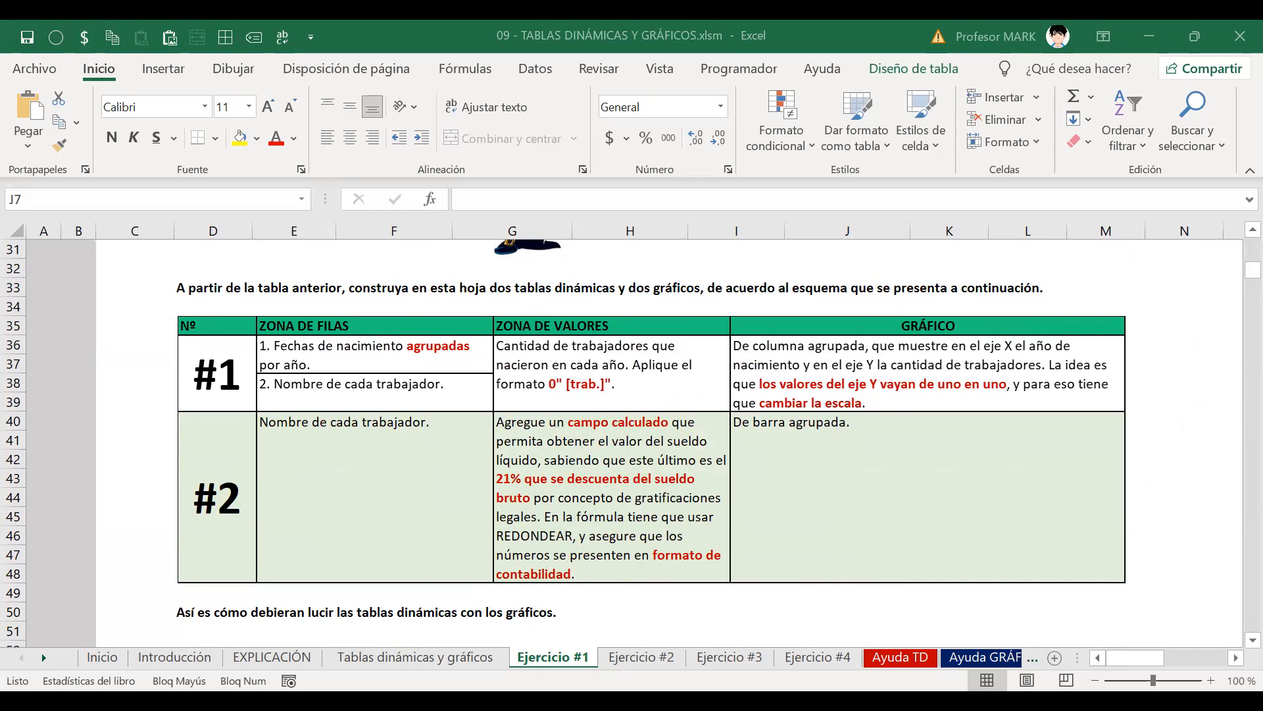
pyautogui.scroll(10, 678, 369)
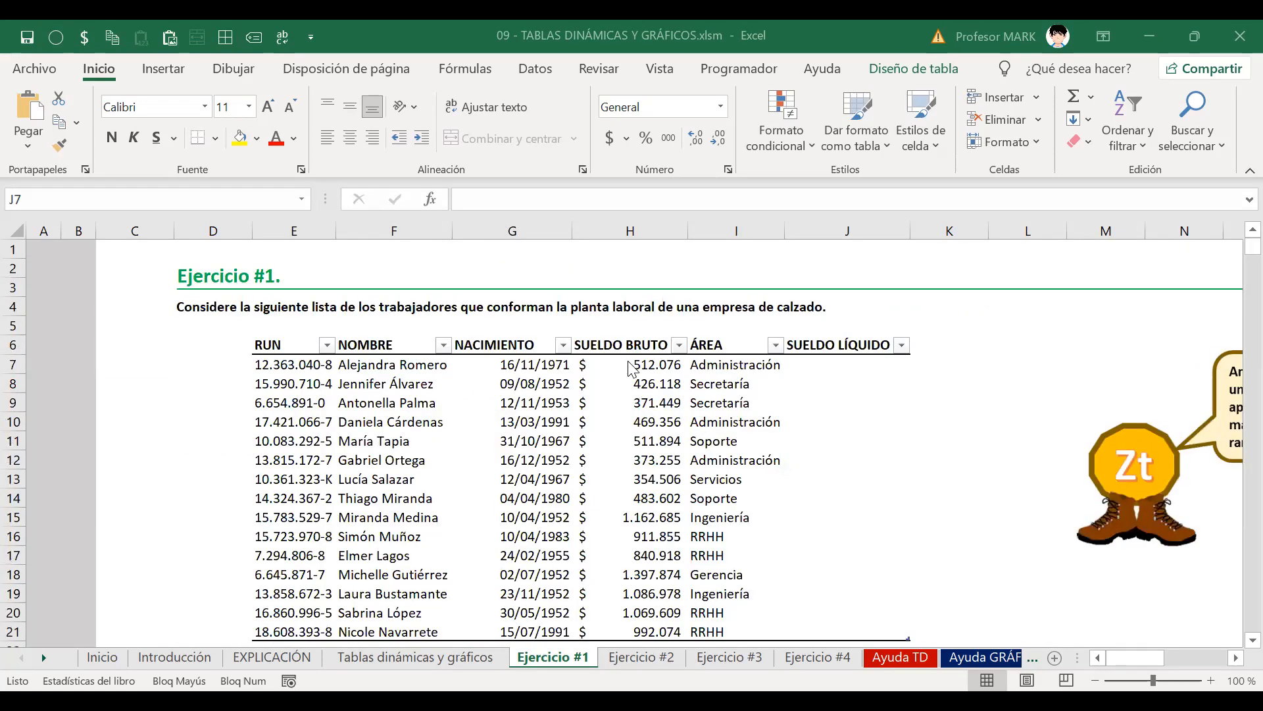
pyautogui.click(639, 364)
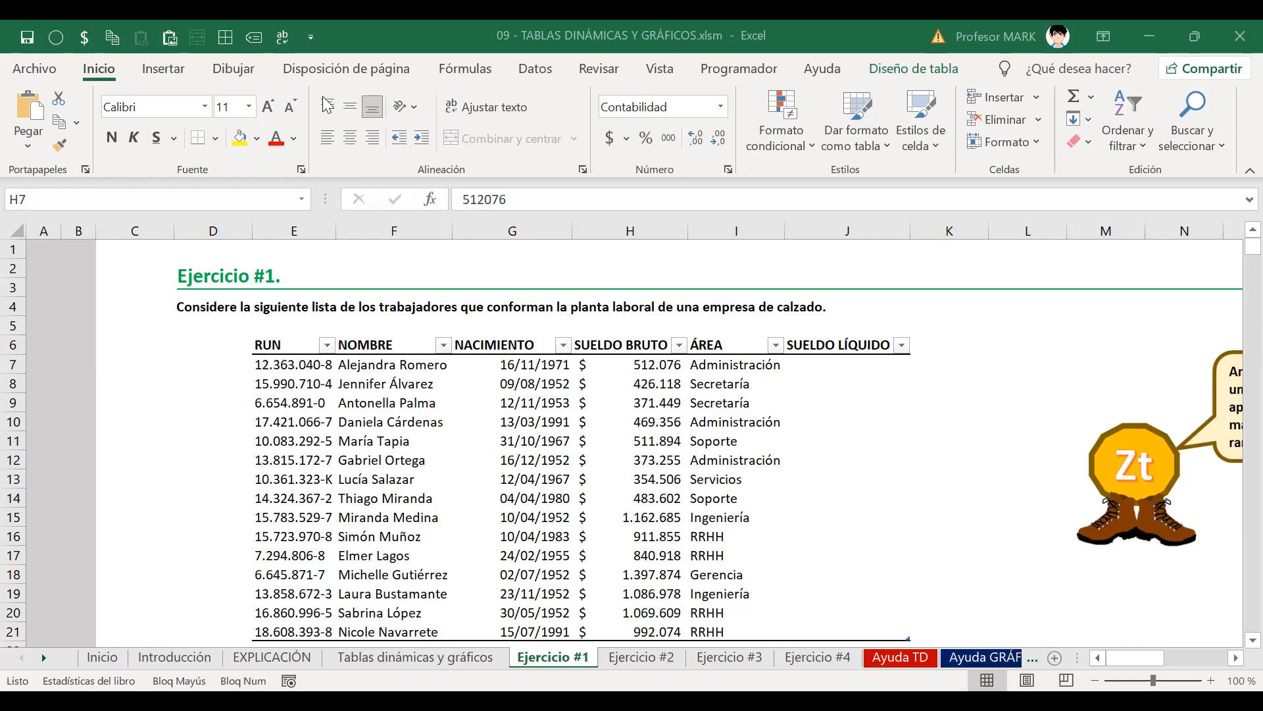
# Start the net salary formula in J7 with REDONDEAR, multiplying the row's SUELDO BRUTO value: =REDONDEAR([@[SUELDO BRUTO]]*
pyautogui.click(840, 365)
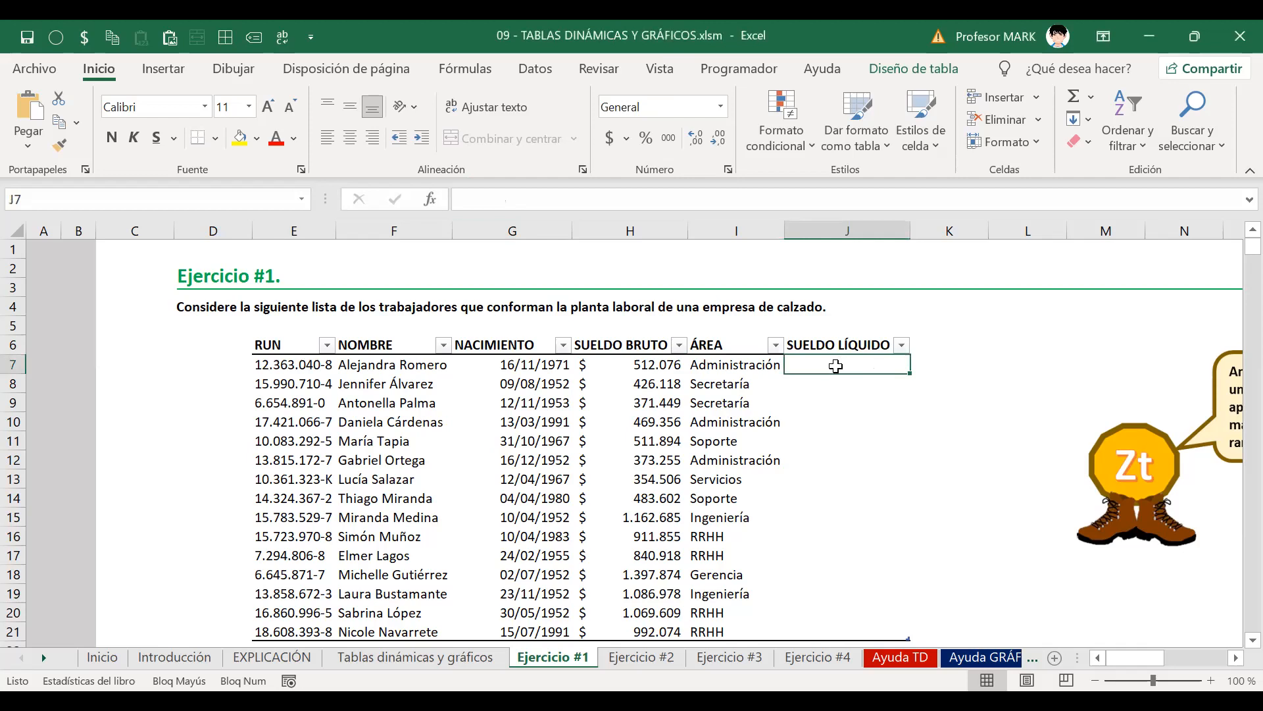
pyautogui.write('=REDONDE')
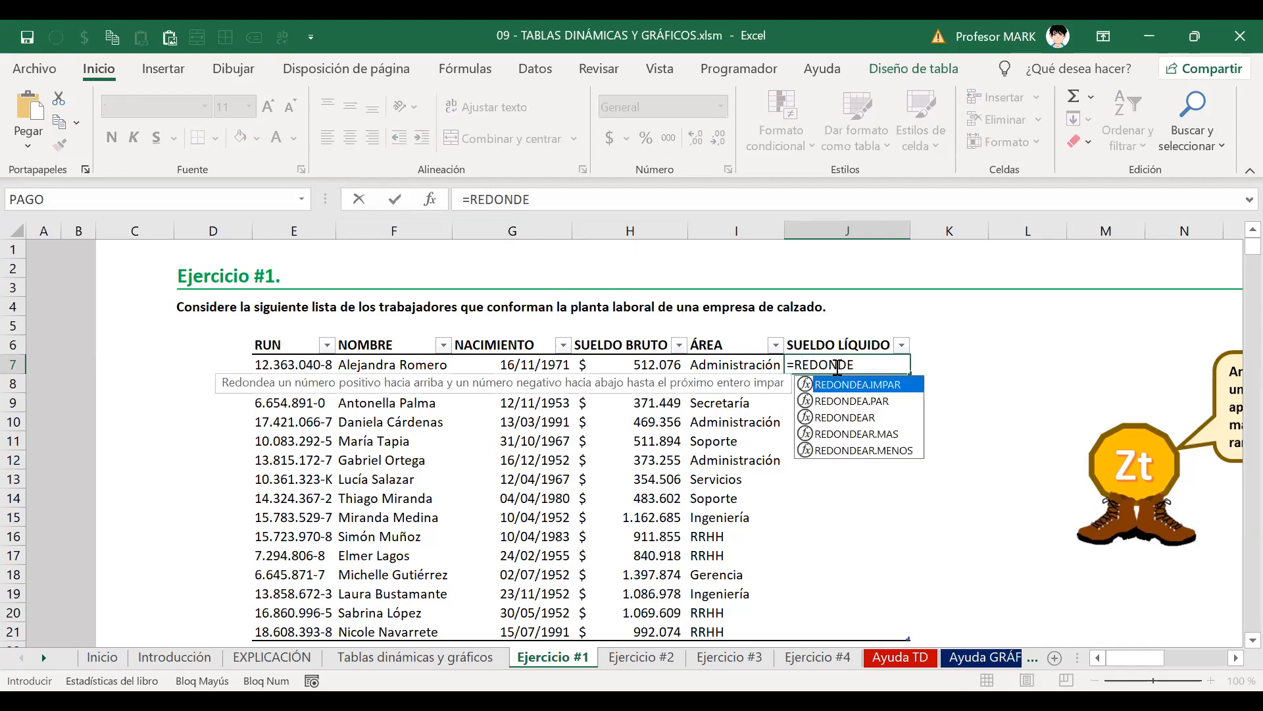
pyautogui.write('AR(')
pyautogui.scroll(-10, 685, 408)
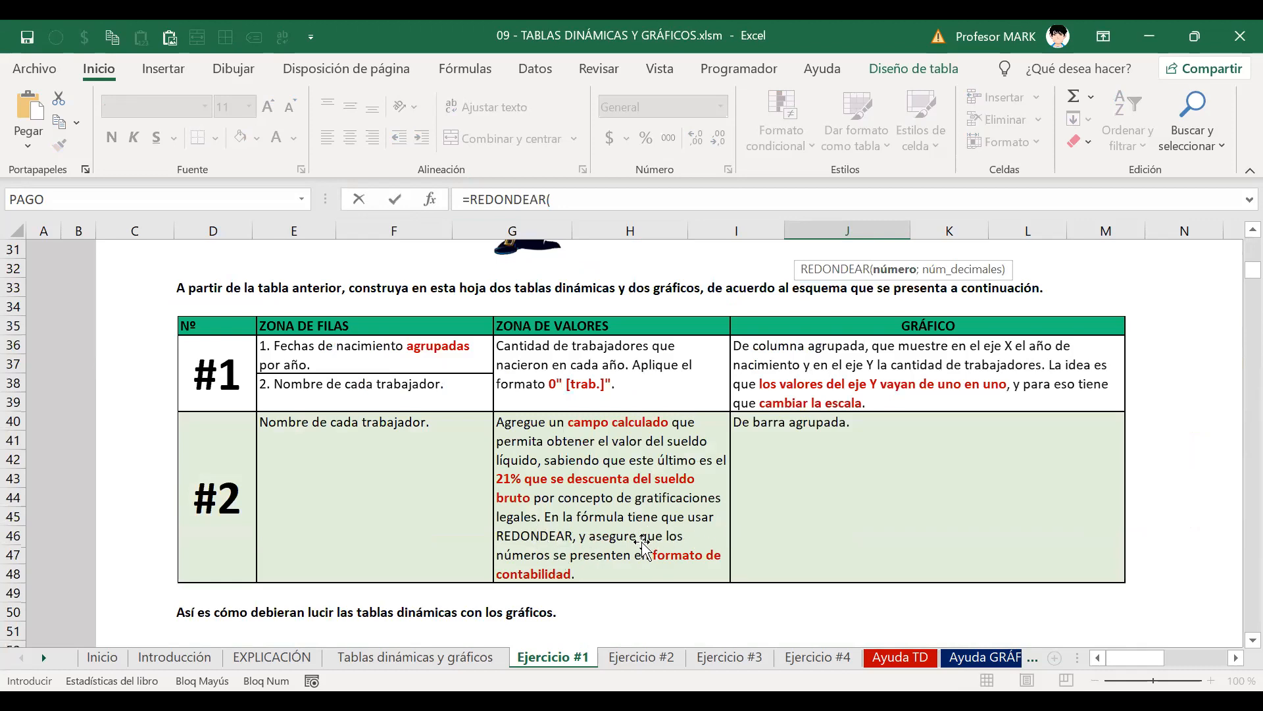
pyautogui.scroll(5, 678, 540)
pyautogui.scroll(4, 678, 540)
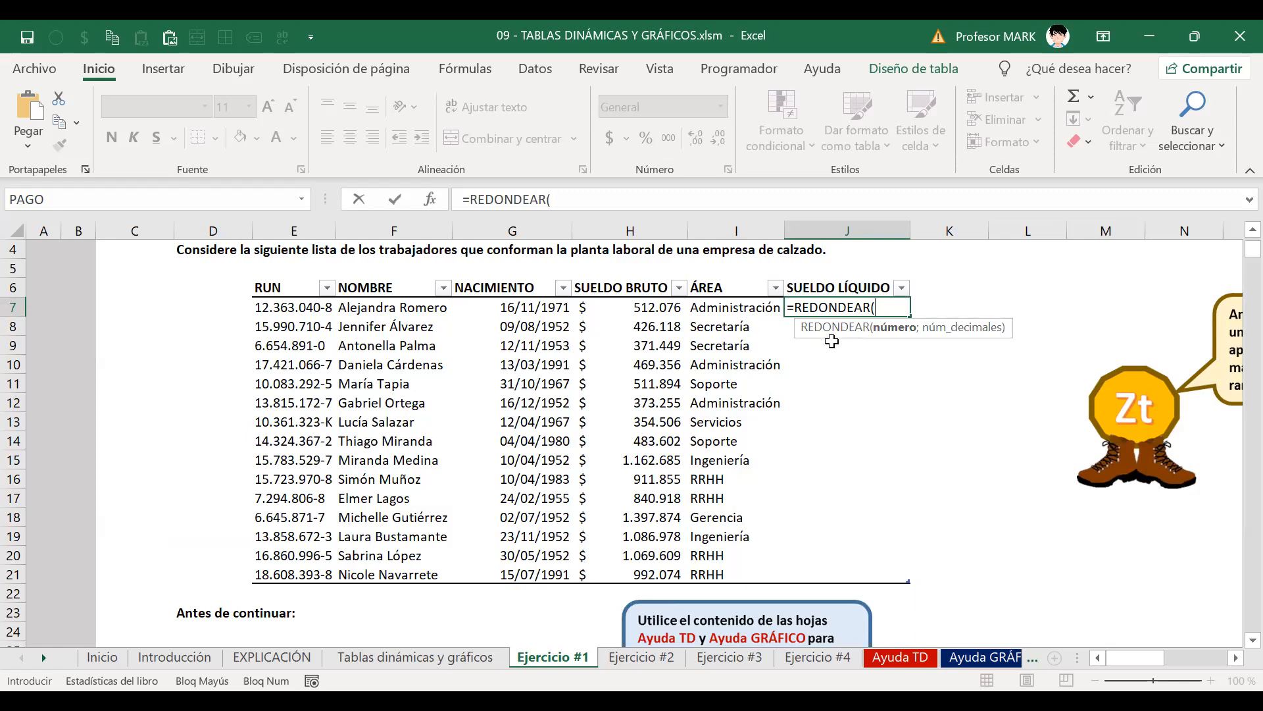
pyautogui.click(633, 309)
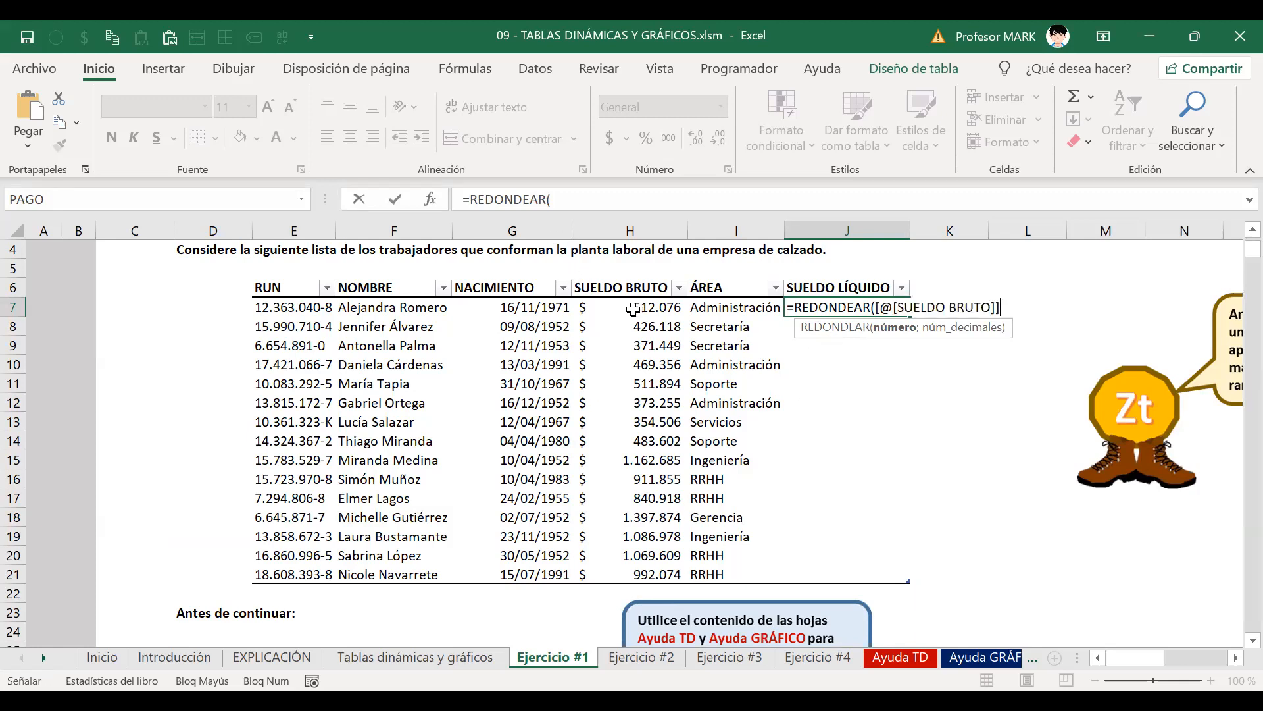
pyautogui.write('*')
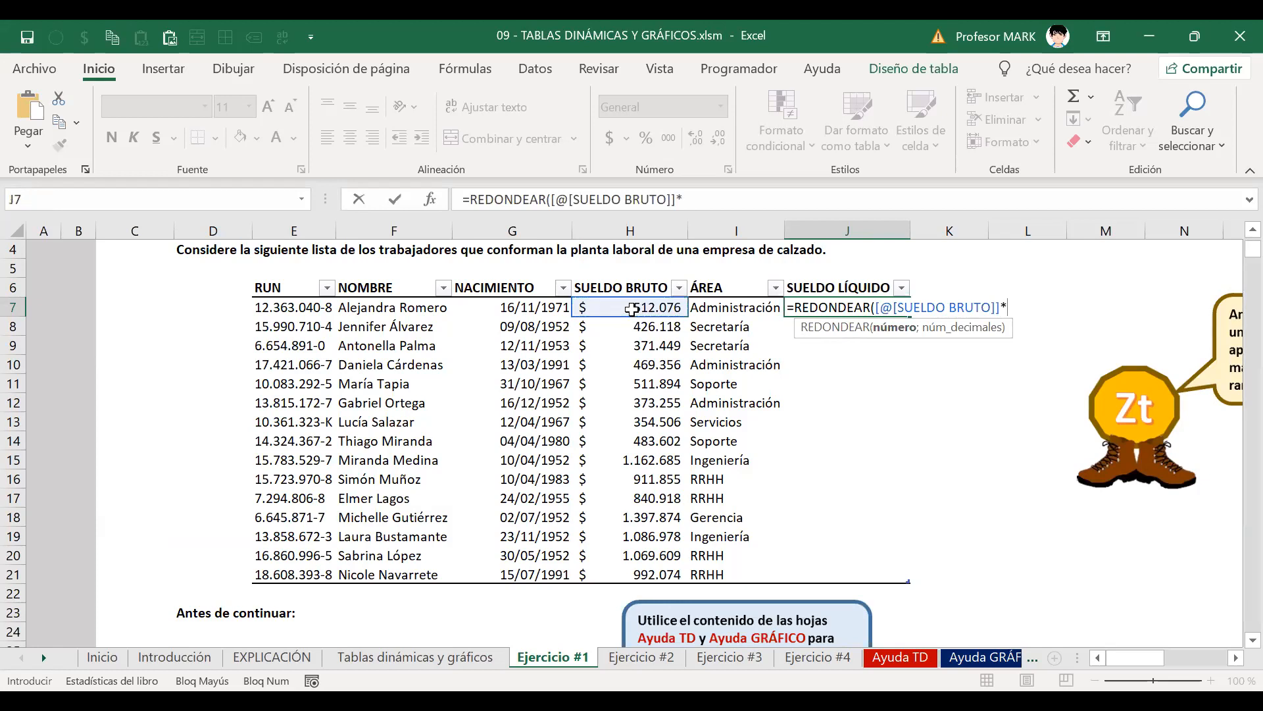
# Try (1-21%) as the multiplier in the J7 formula and remove it again
pyautogui.write('(')
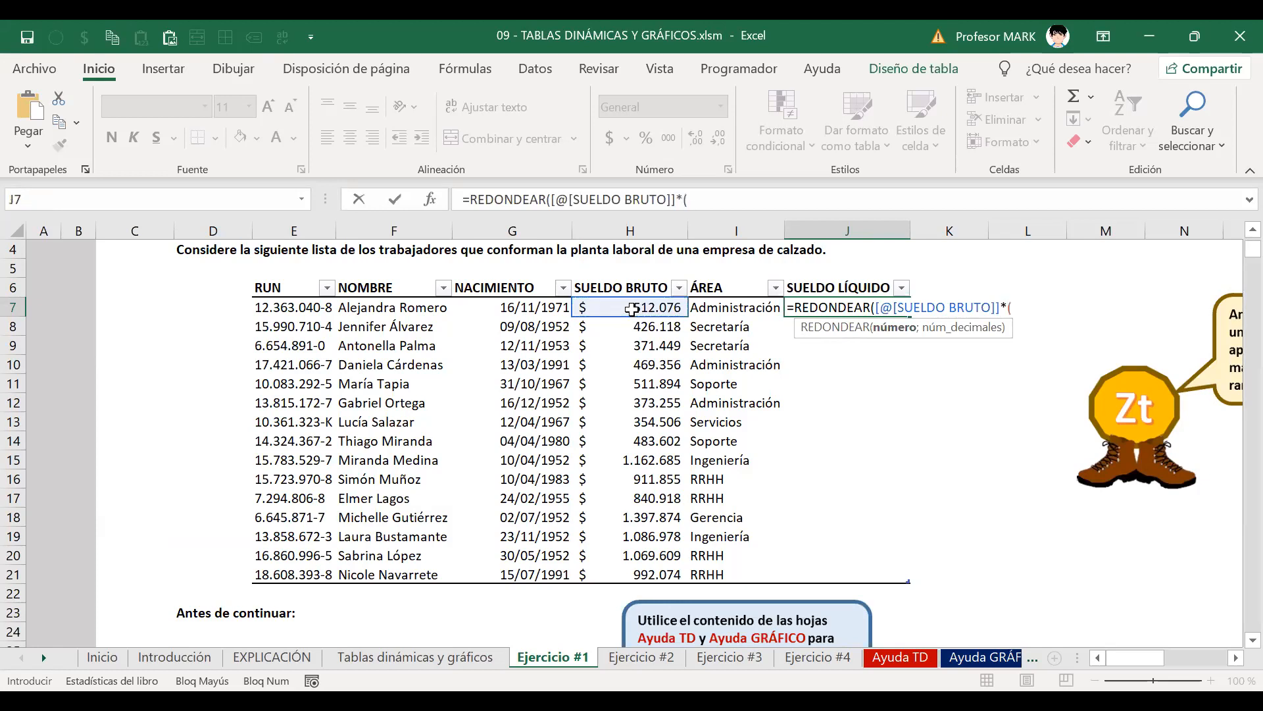
pyautogui.write('1-21')
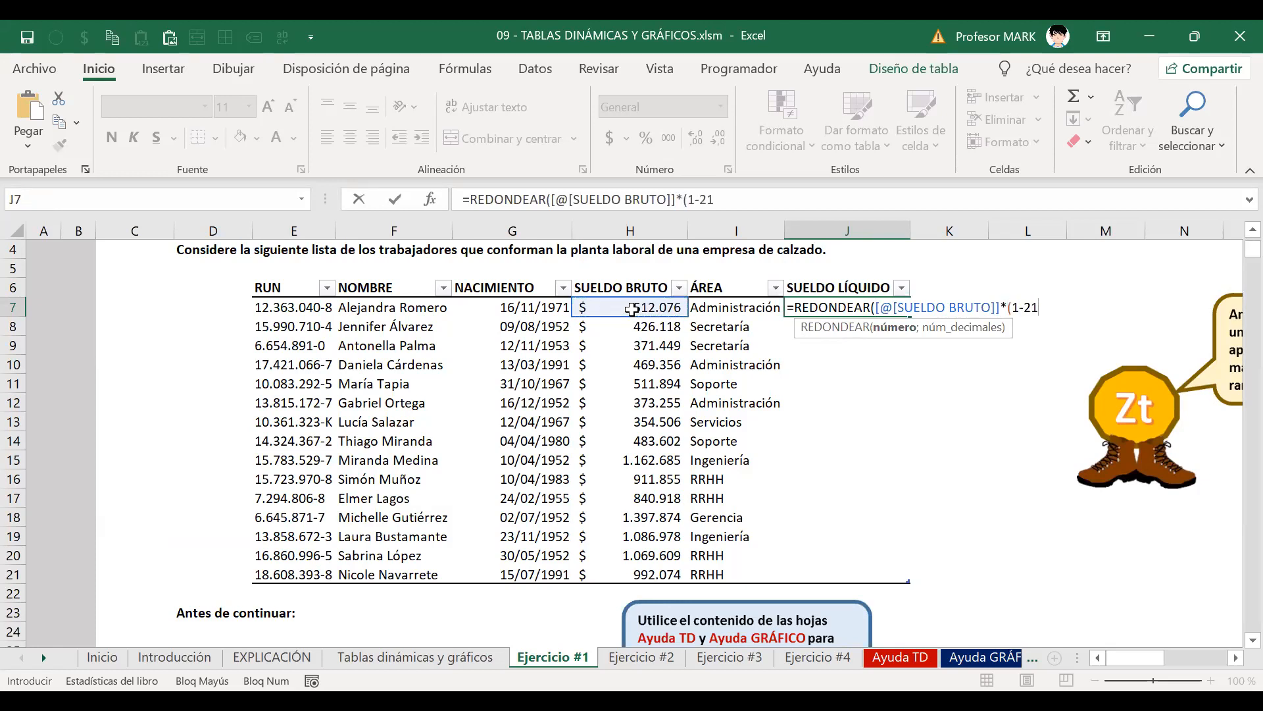
pyautogui.write('%)')
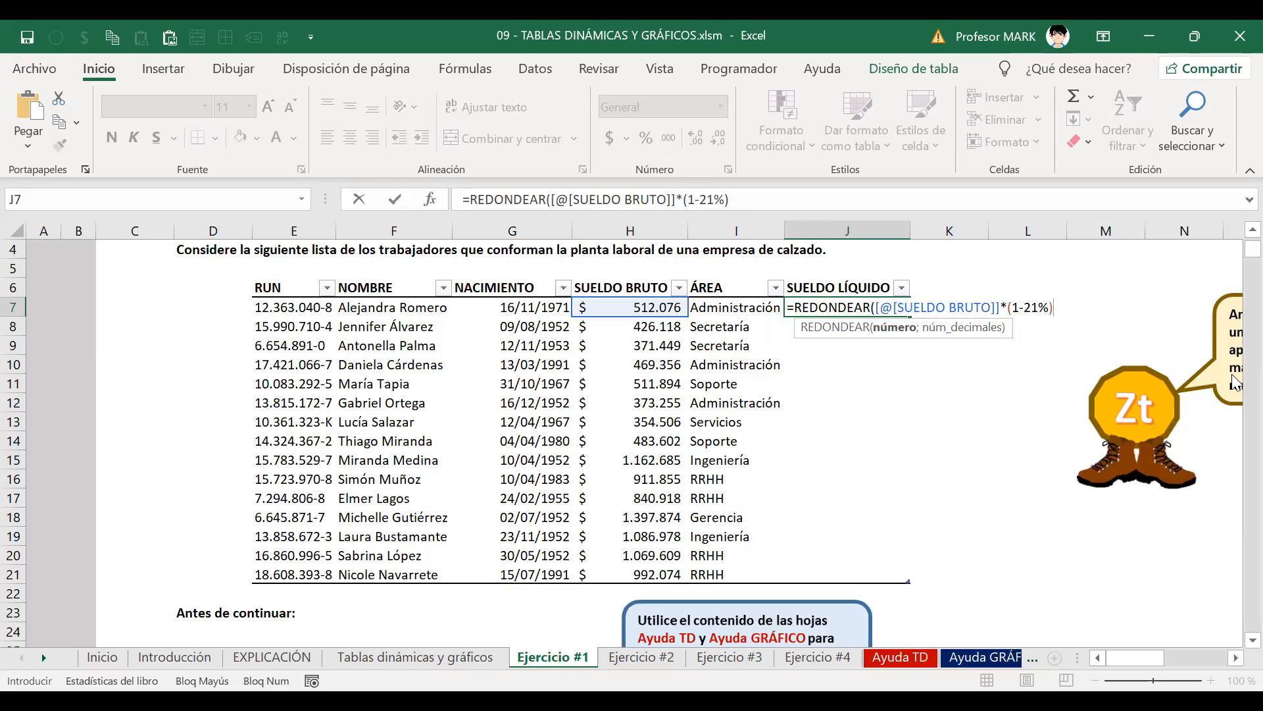
pyautogui.press('BackSpace')
pyautogui.press('BackSpace')
pyautogui.press('BackSpace')
pyautogui.press('BackSpace')
pyautogui.press('BackSpace')
pyautogui.press('BackSpace')
pyautogui.press('BackSpace')
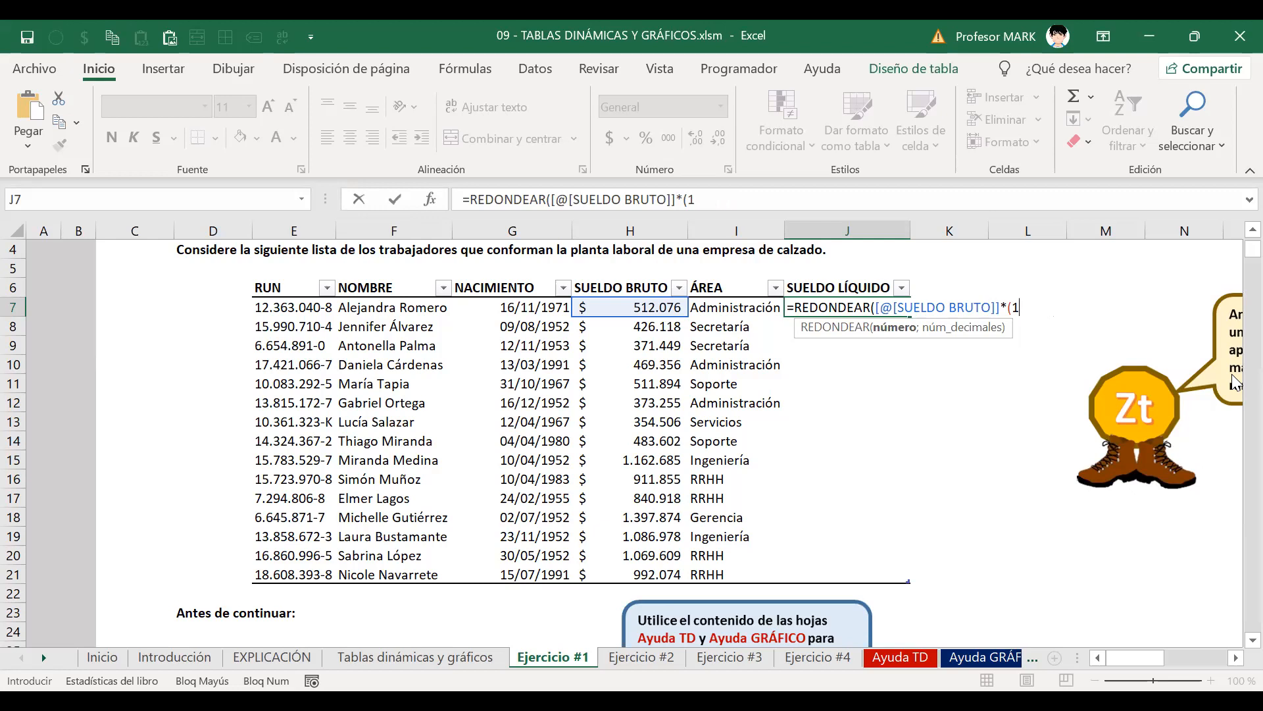
# Complete the J7 formula with a 79% multiplier and 0 decimals, giving =REDONDEAR([@[SUELDO BRUTO]]*79%;0)
pyautogui.write('79%')
pyautogui.write(';')
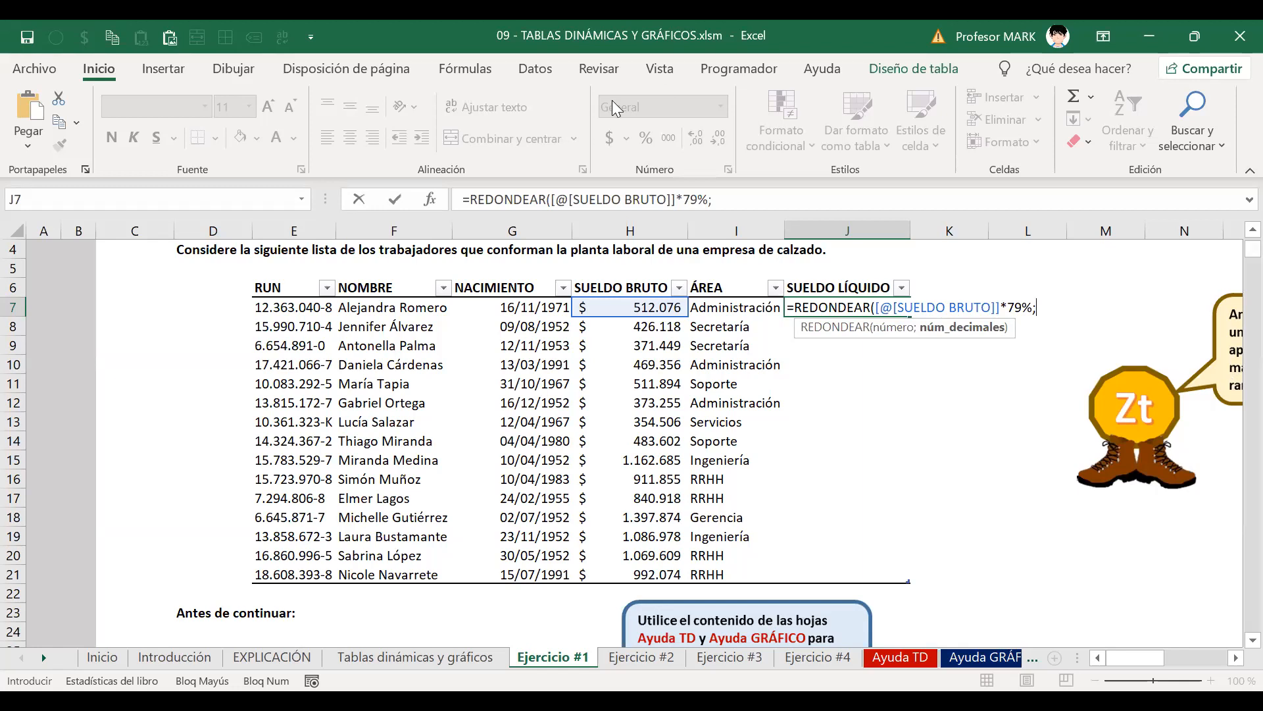
pyautogui.press('Return')
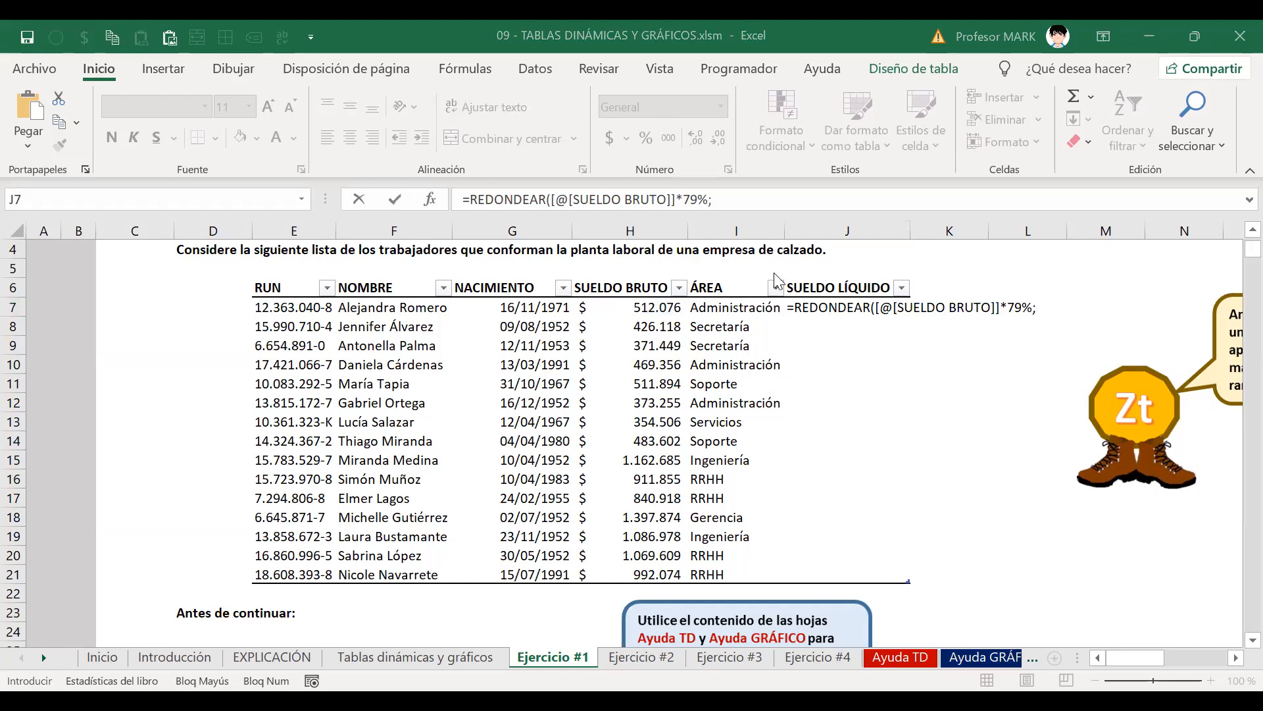
pyautogui.doubleClick(804, 309)
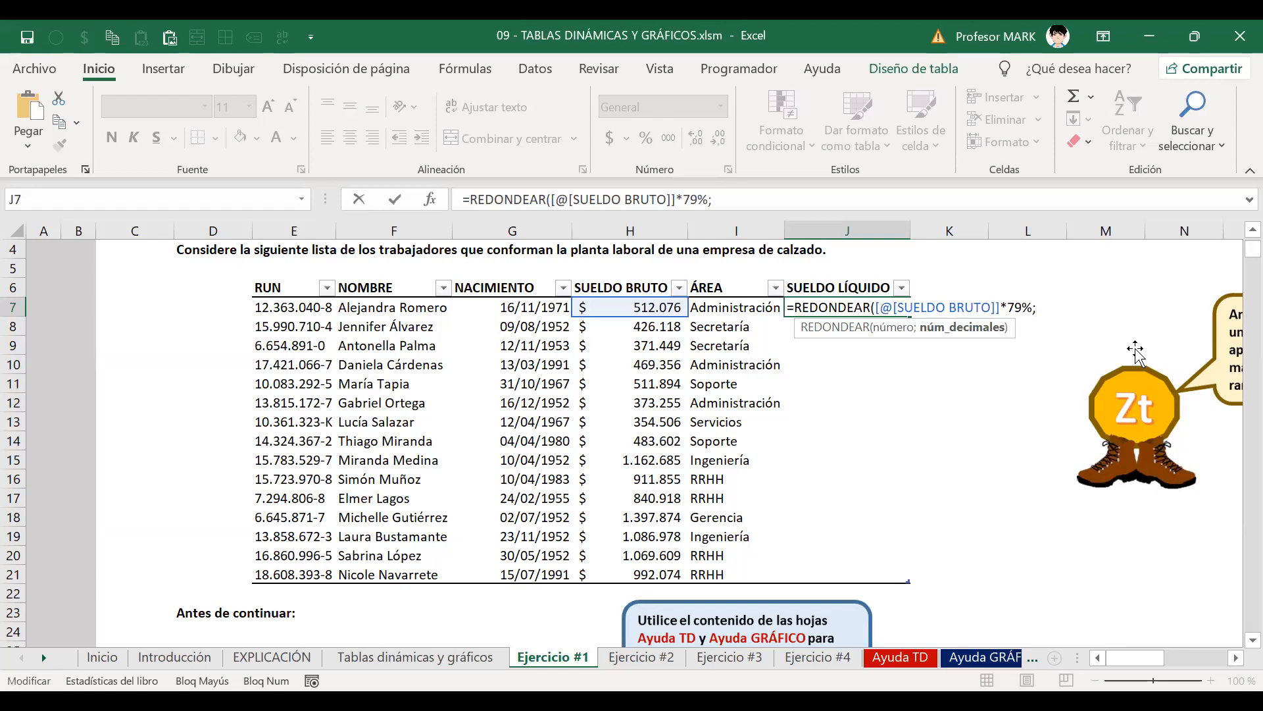
pyautogui.write('0)')
pyautogui.press('Return')
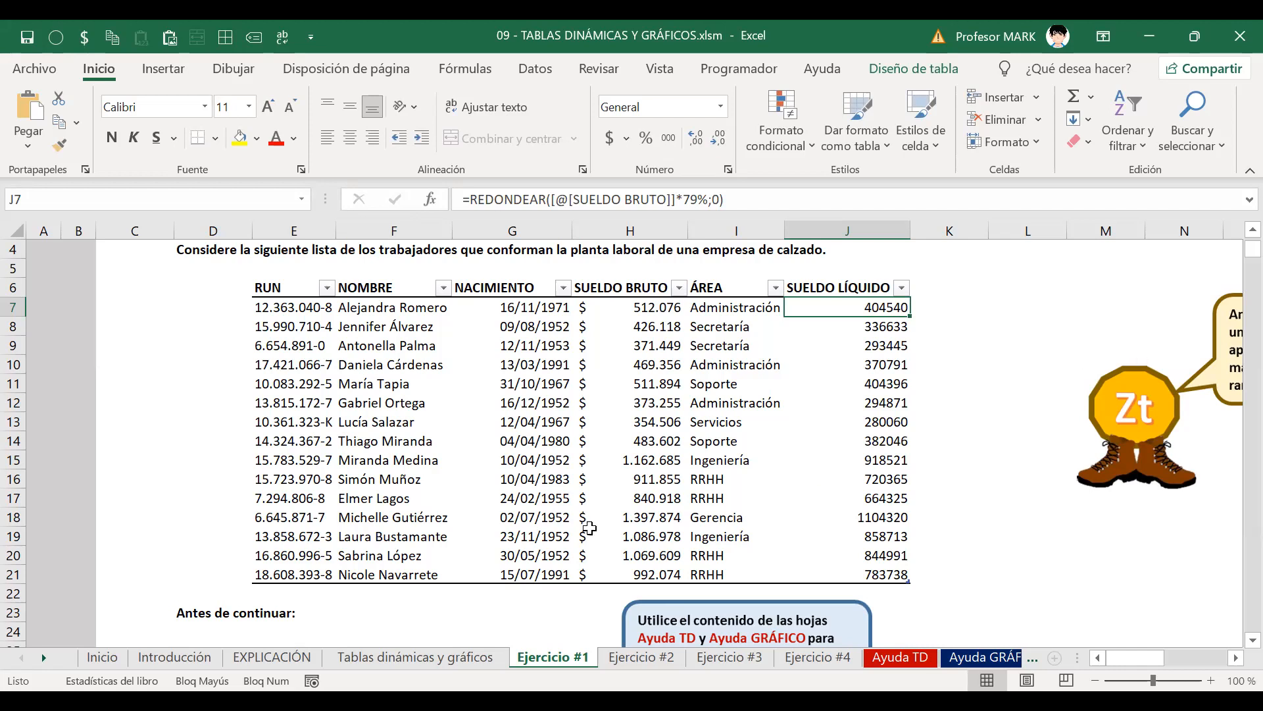
# Apply the Contabilidad number format to the SUELDO LÍQUIDO values in J7:J21
pyautogui.scroll(-9, 934, 352)
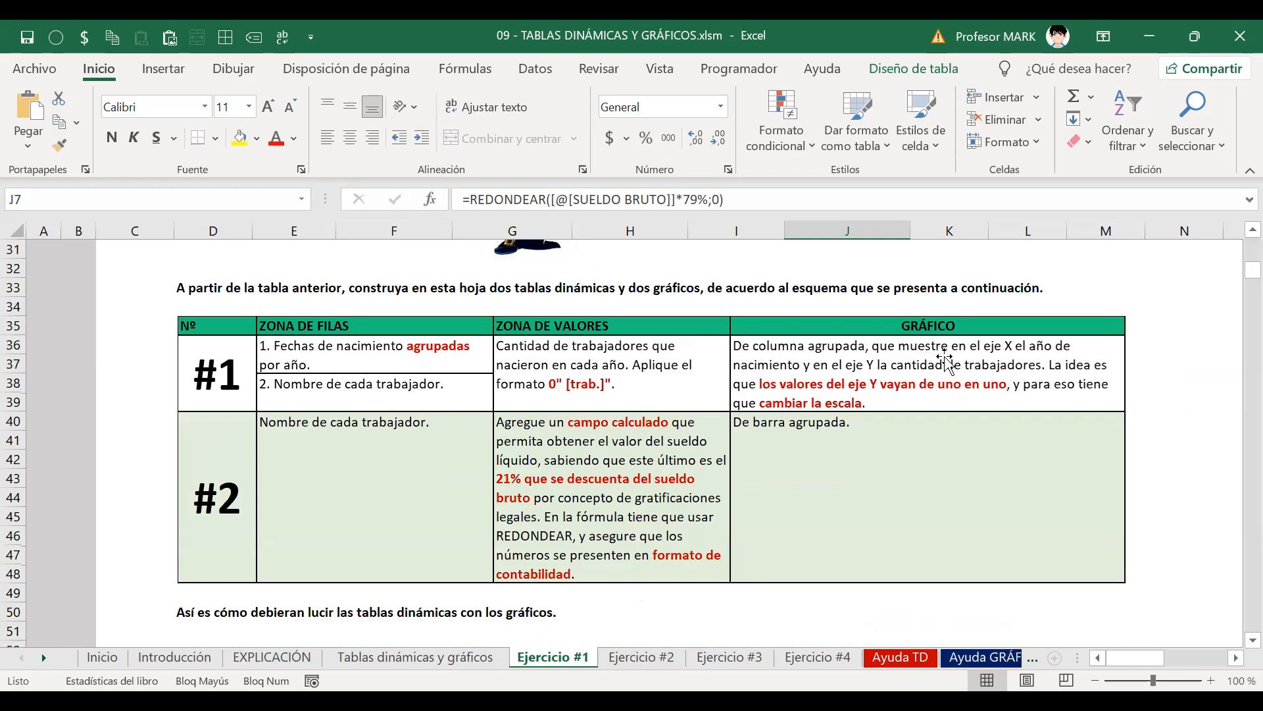
pyautogui.scroll(5, 934, 352)
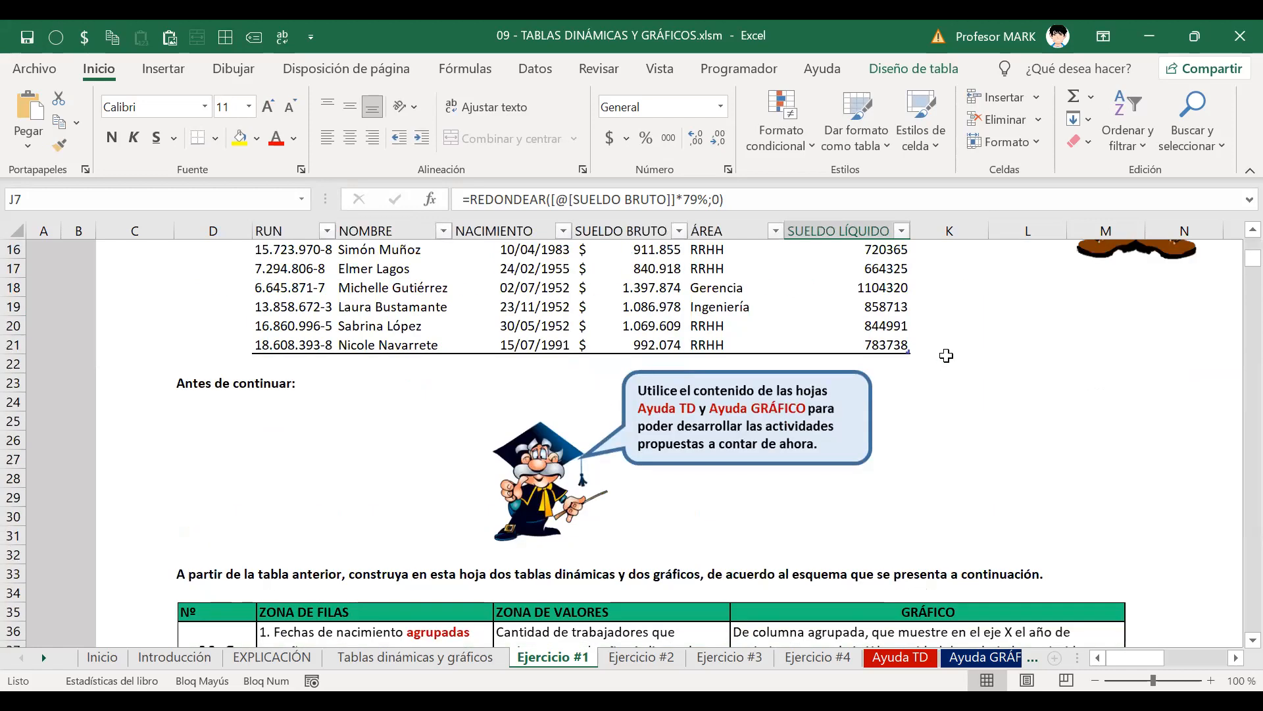
pyautogui.scroll(4, 842, 336)
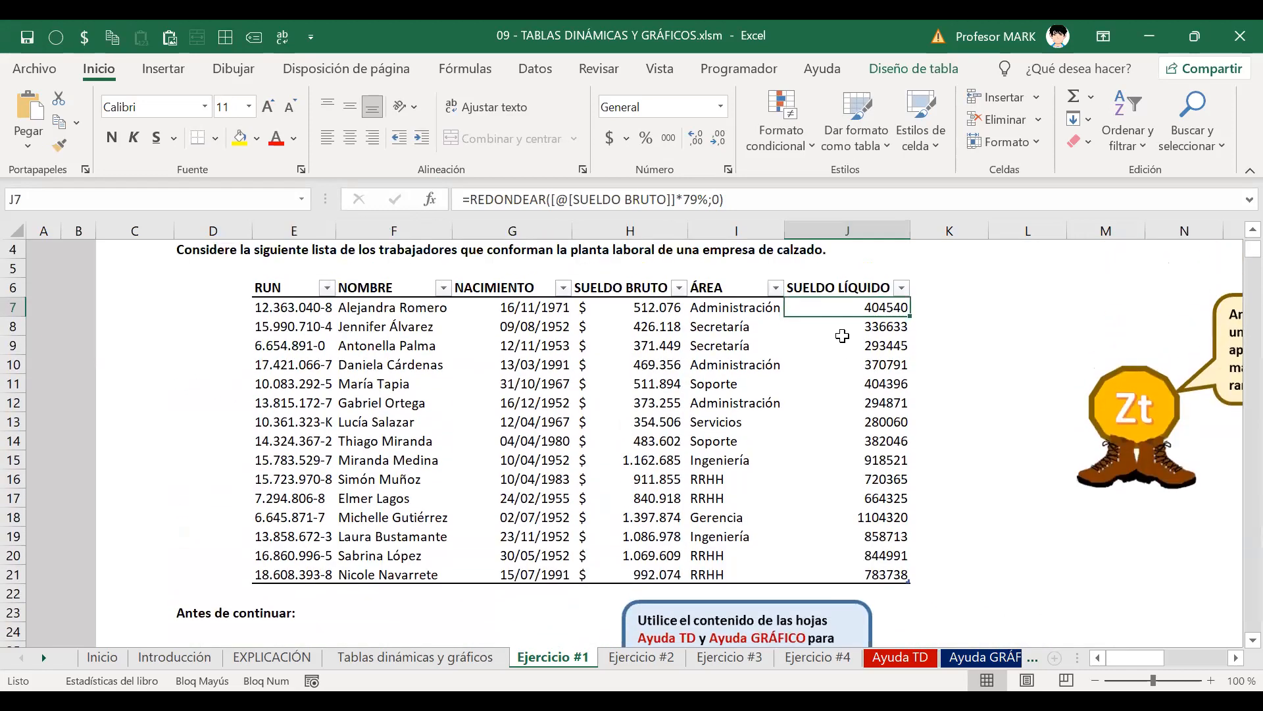
pyautogui.hotkey('ctrl', 'shift', 'Down')
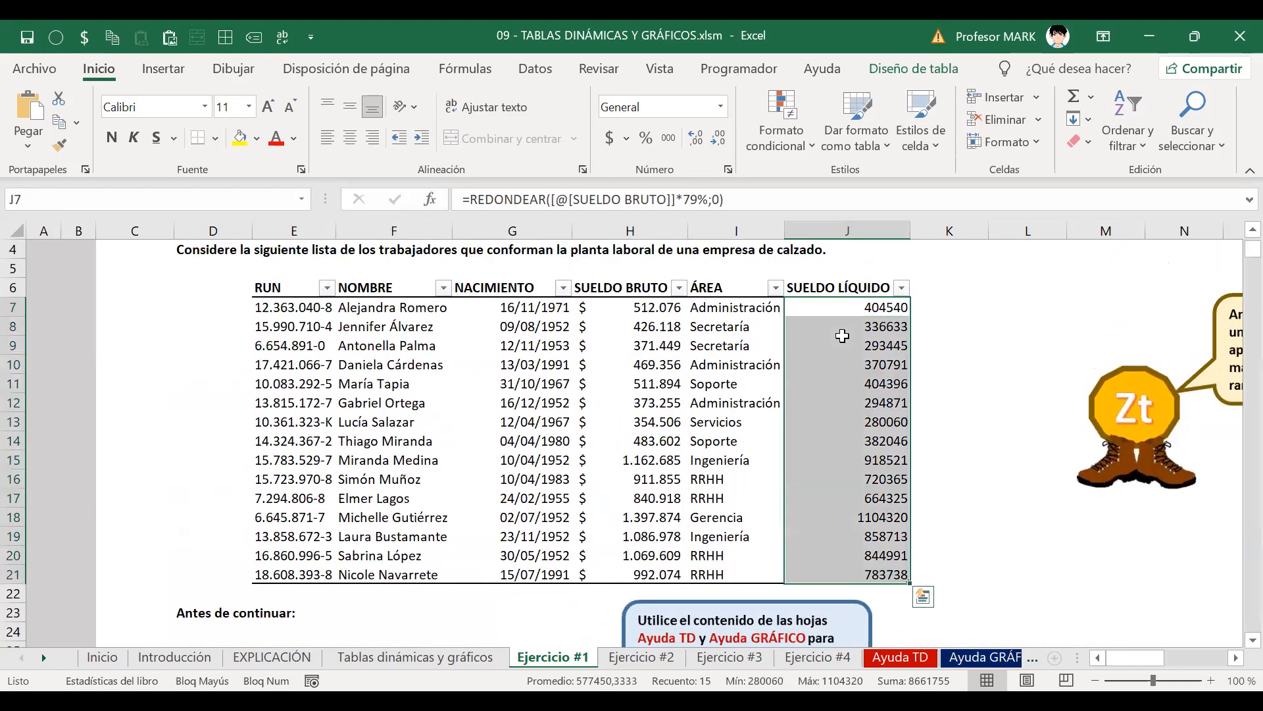
pyautogui.hotkey('alt', '3')
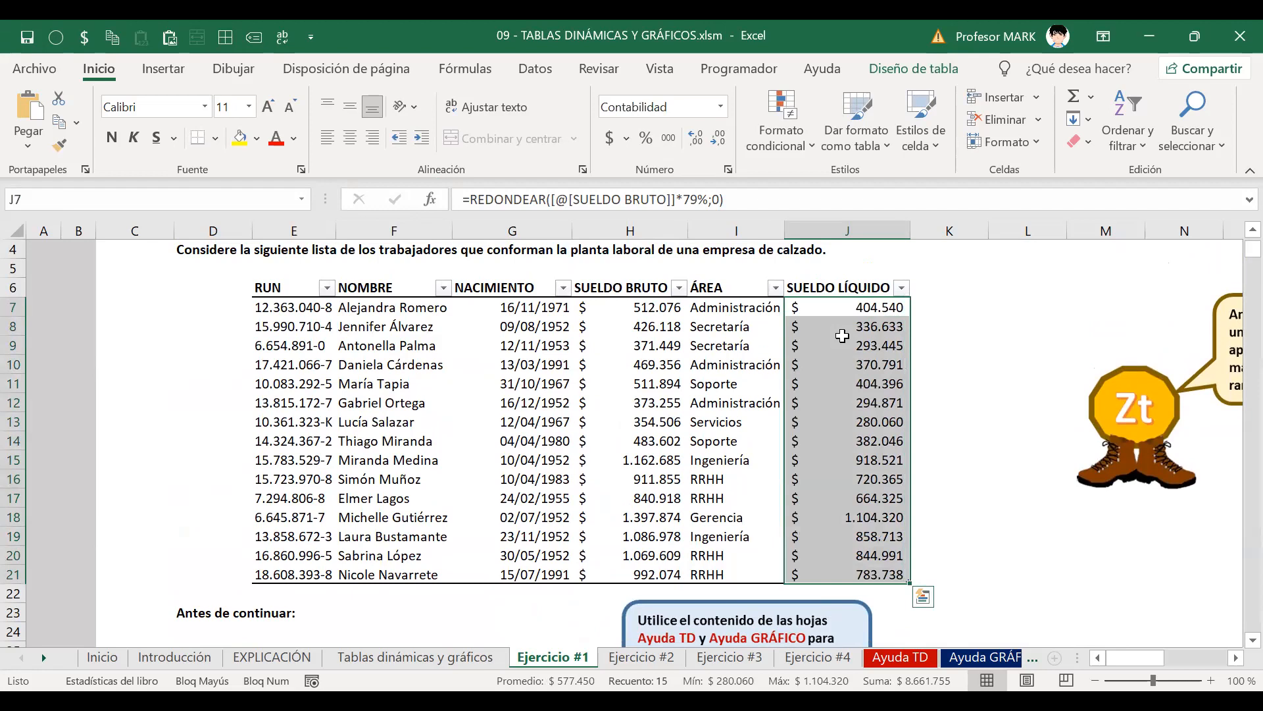
# Check the calculated formulas down the SUELDO LÍQUIDO column, ending back at J7
pyautogui.click(842, 335)
pyautogui.press('Down')
pyautogui.press('Down')
pyautogui.press('Down')
pyautogui.press('Down')
pyautogui.press('Down')
pyautogui.press('Down')
pyautogui.press('Down')
pyautogui.press('Down')
pyautogui.press('Down')
pyautogui.press('Down')
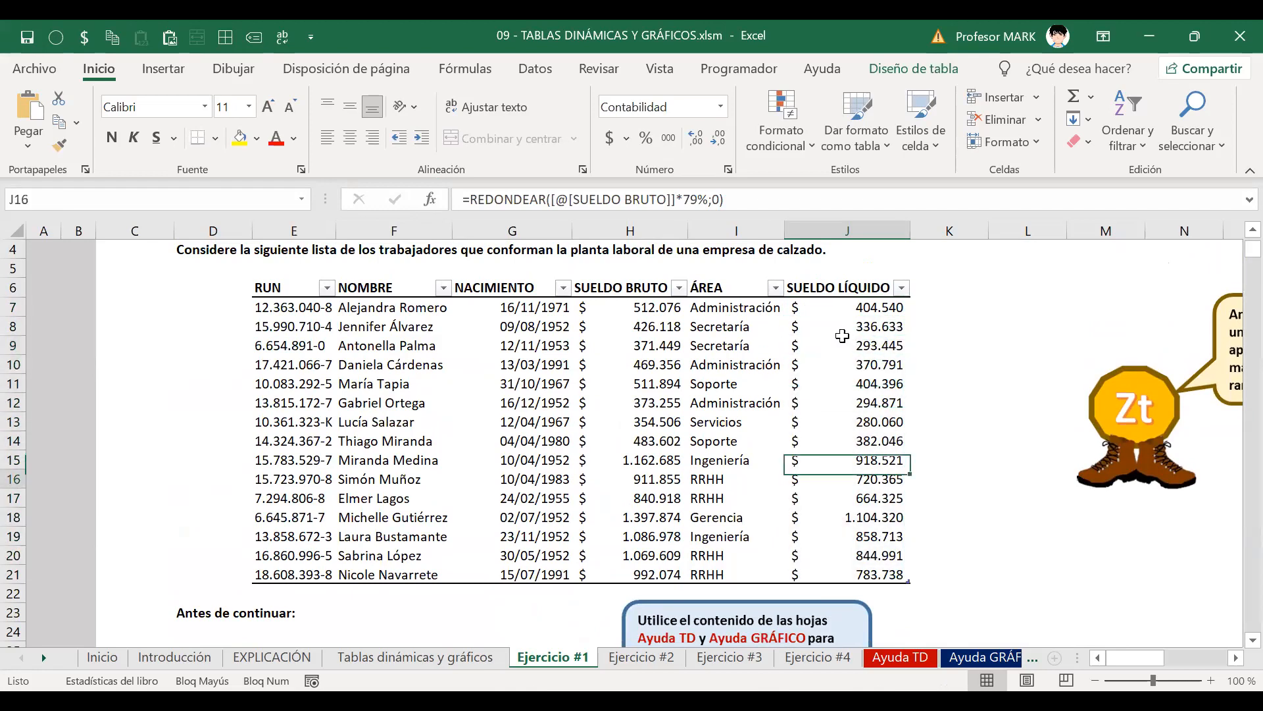
pyautogui.press('Up')
pyautogui.press('Up')
pyautogui.press('Up')
pyautogui.press('Up')
pyautogui.press('Up')
pyautogui.press('Up')
pyautogui.press('Up')
pyautogui.press('Up')
pyautogui.press('Up')
pyautogui.press('Up')
pyautogui.press('Up')
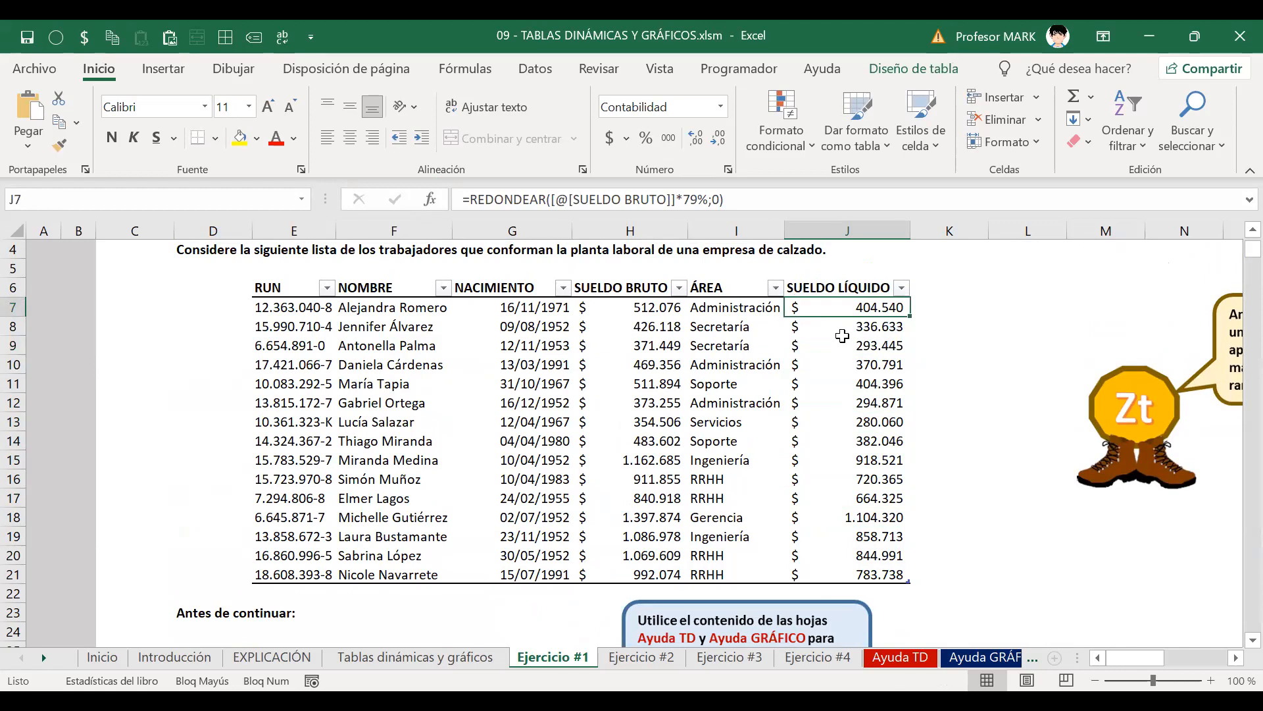
# Compare the SUELDO BRUTO and SUELDO LÍQUIDO cells of rows 7 and 12
pyautogui.press('Left')
pyautogui.press('Left')
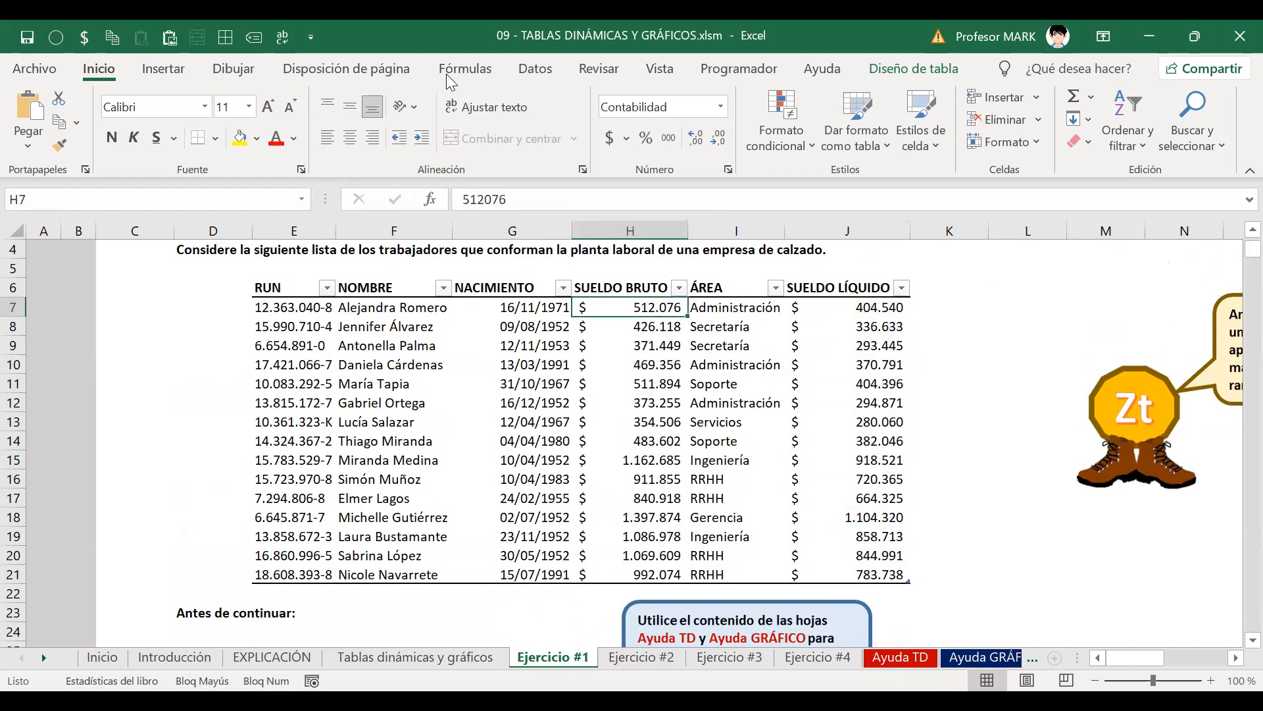
pyautogui.click(644, 311)
pyautogui.press('Right')
pyautogui.press('Right')
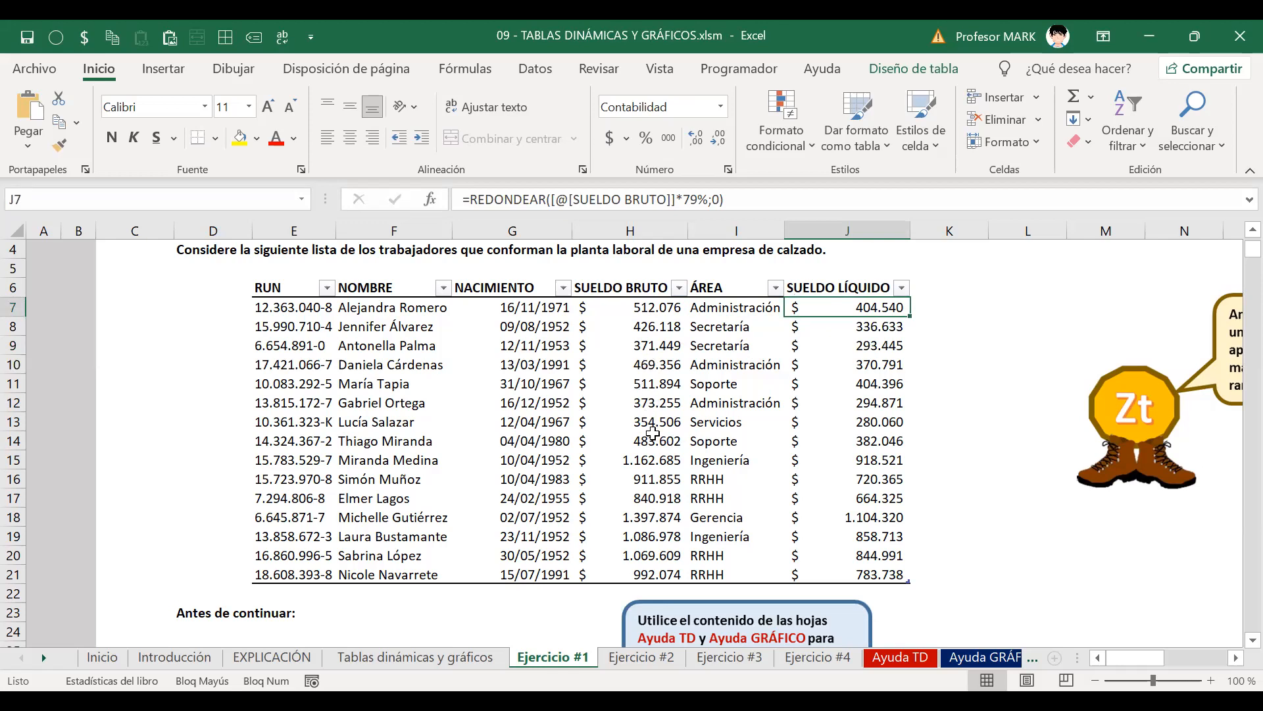
pyautogui.click(648, 403)
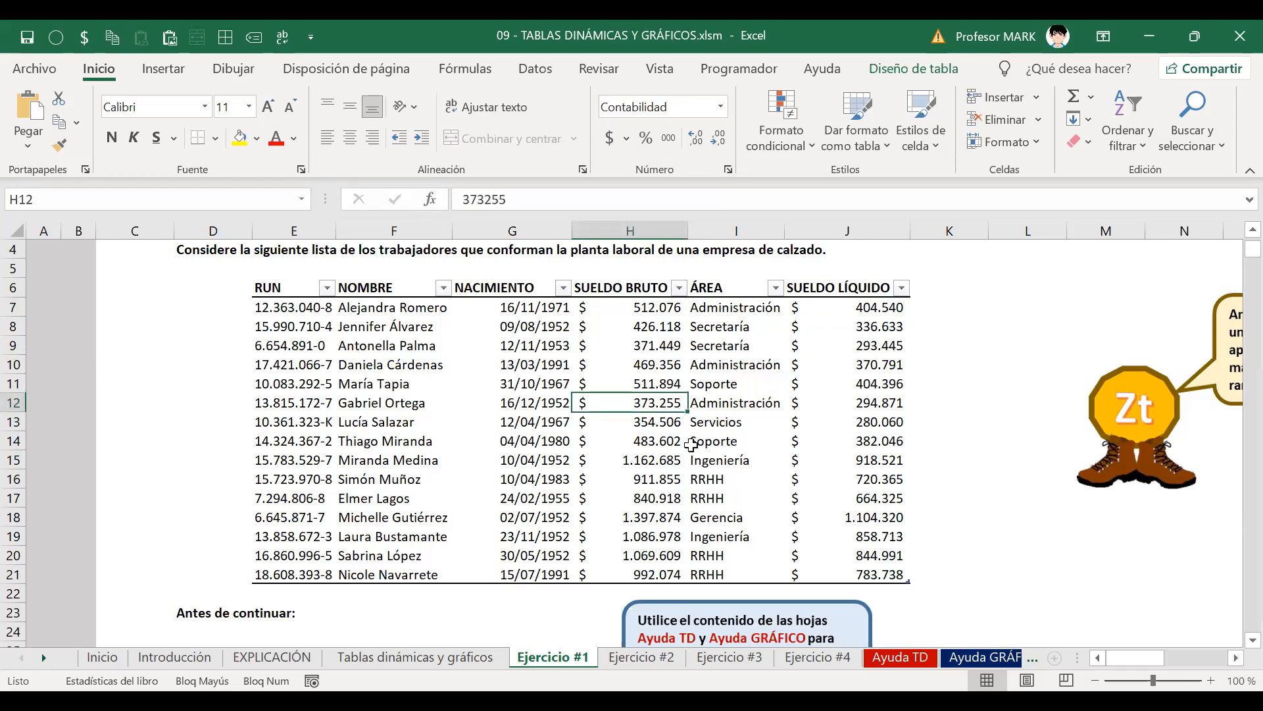
pyautogui.click(858, 403)
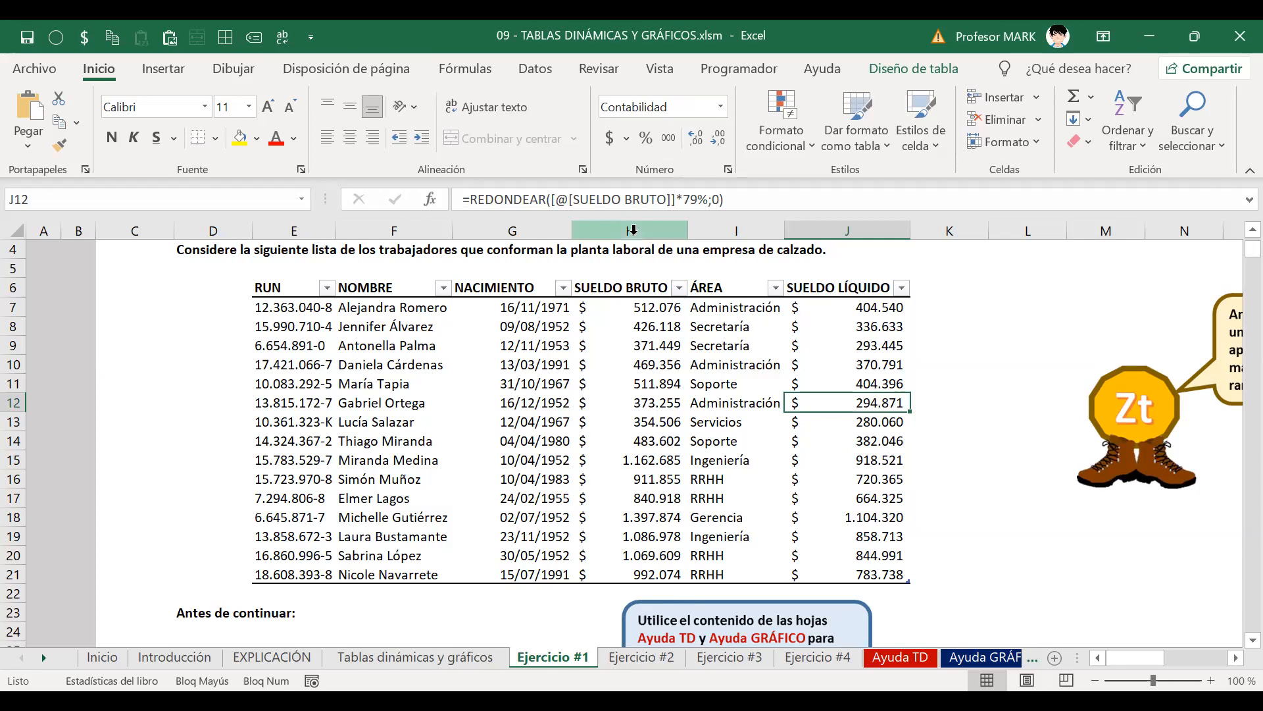
pyautogui.click(880, 313)
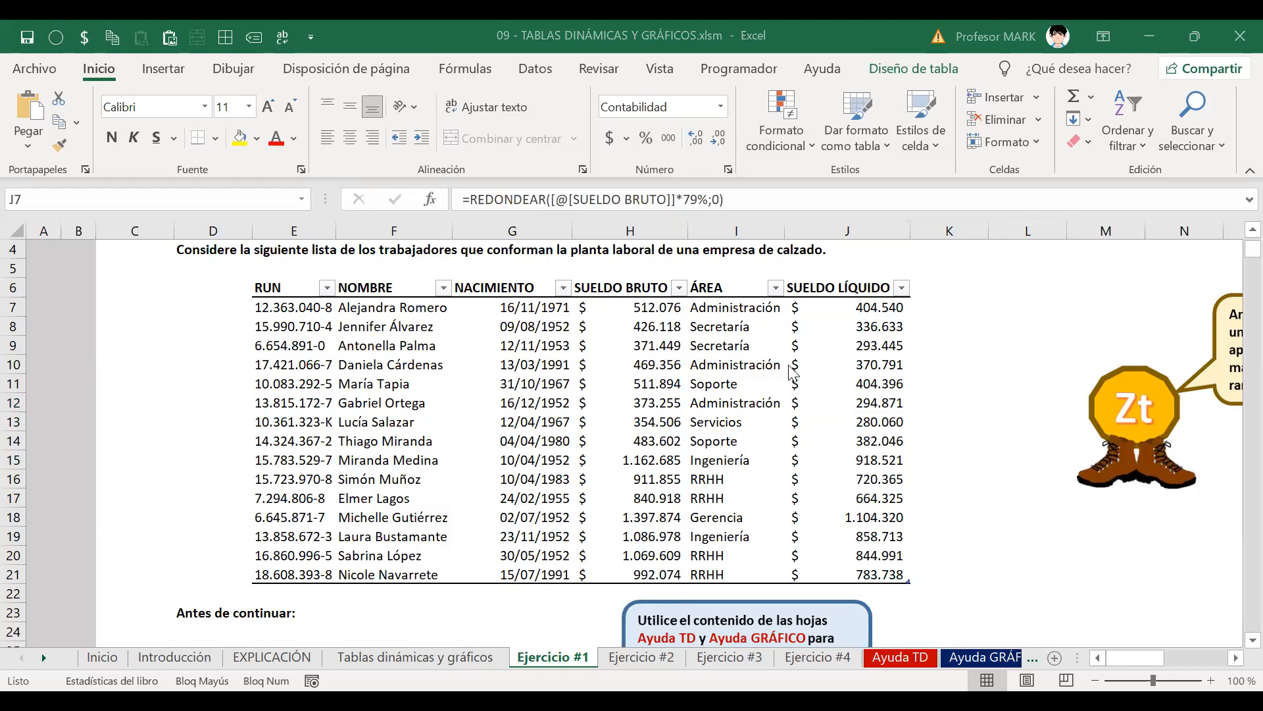
pyautogui.scroll(-2, 794, 371)
pyautogui.scroll(3, 794, 371)
pyautogui.scroll(-6, 793, 371)
pyautogui.scroll(-5, 793, 368)
pyautogui.scroll(4, 794, 368)
pyautogui.scroll(7, 793, 368)
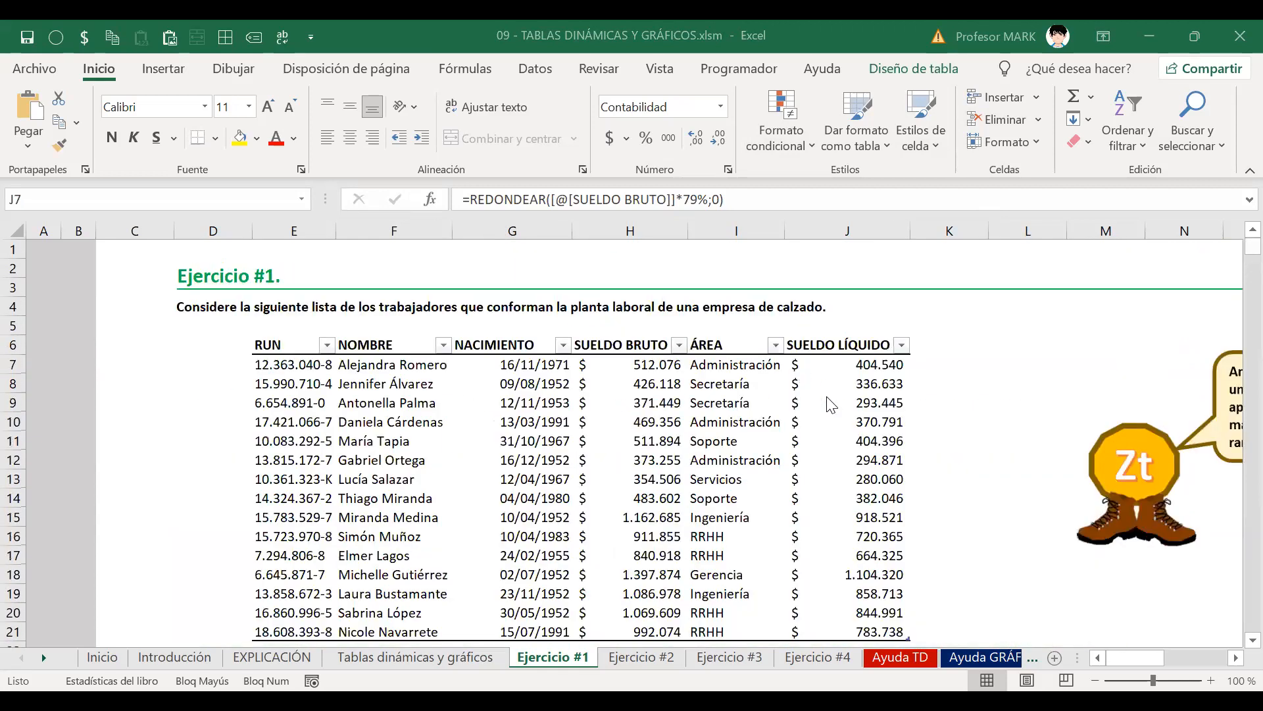
pyautogui.click(816, 373)
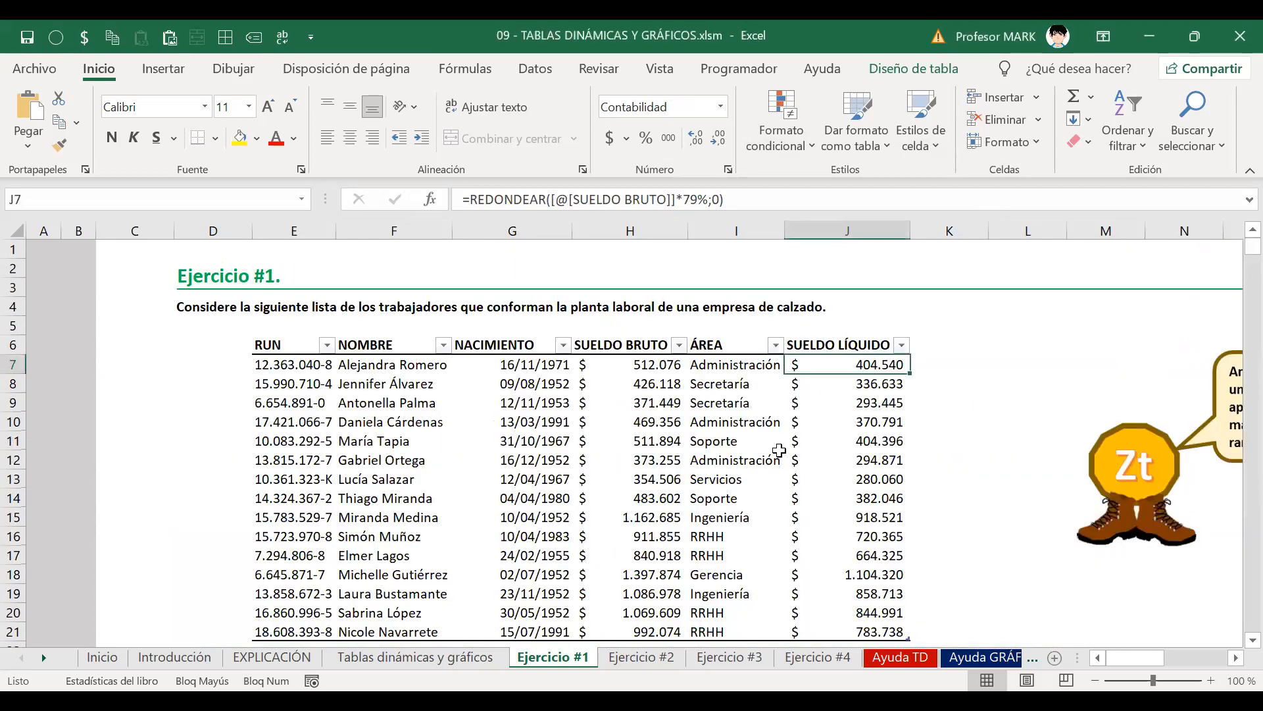
# Inspect the available fields of the second pivot table, starting at G90, to look for the new SUELDO LÍQUIDO column
pyautogui.scroll(-12, 779, 450)
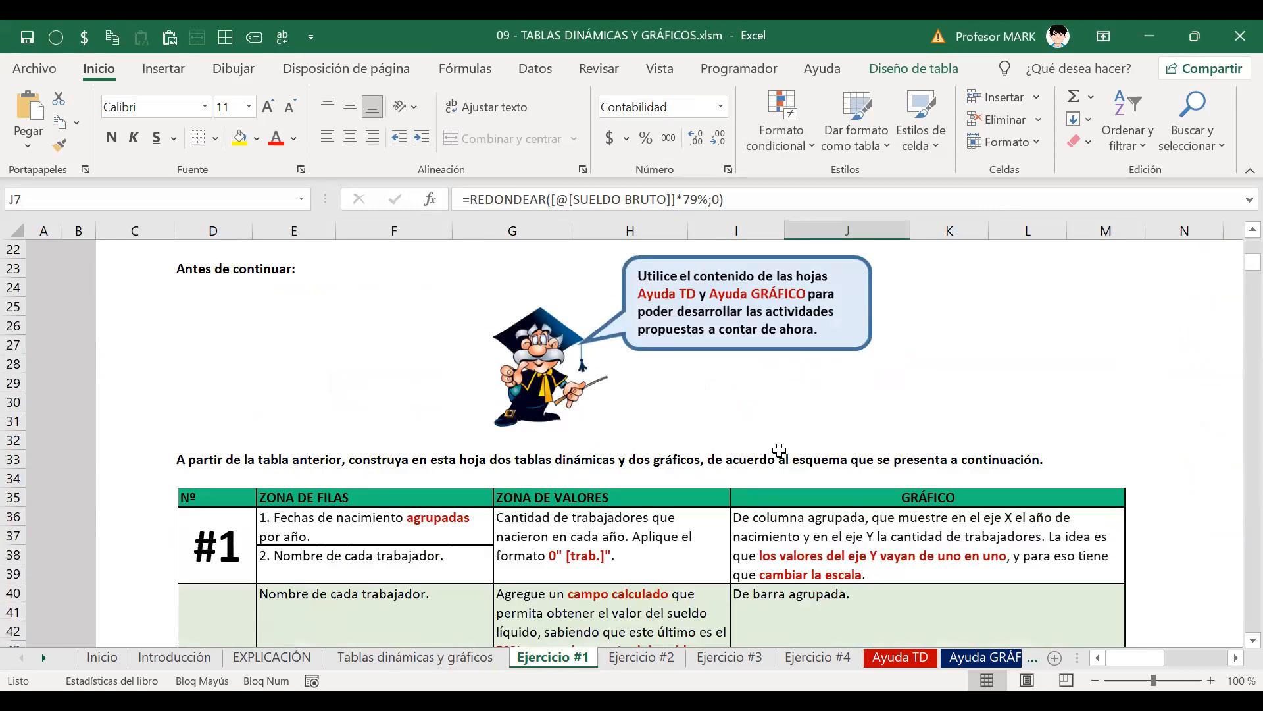
pyautogui.scroll(-16, 779, 453)
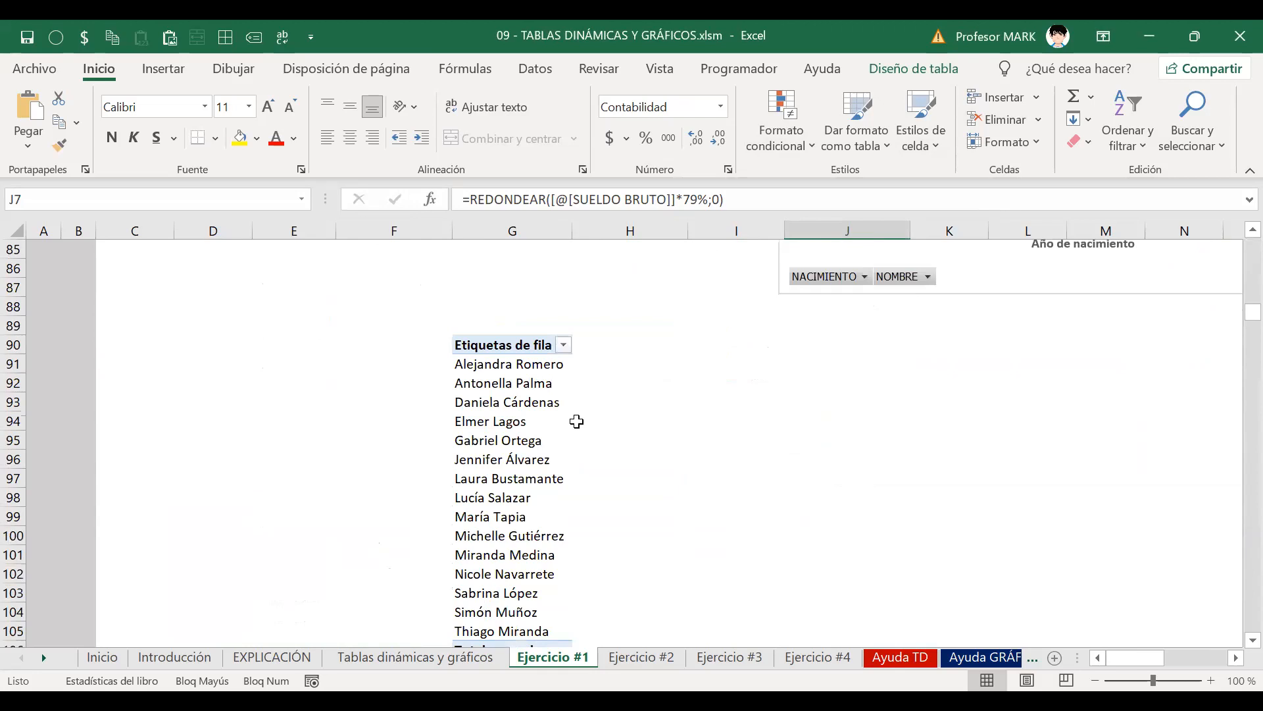
pyautogui.click(536, 400)
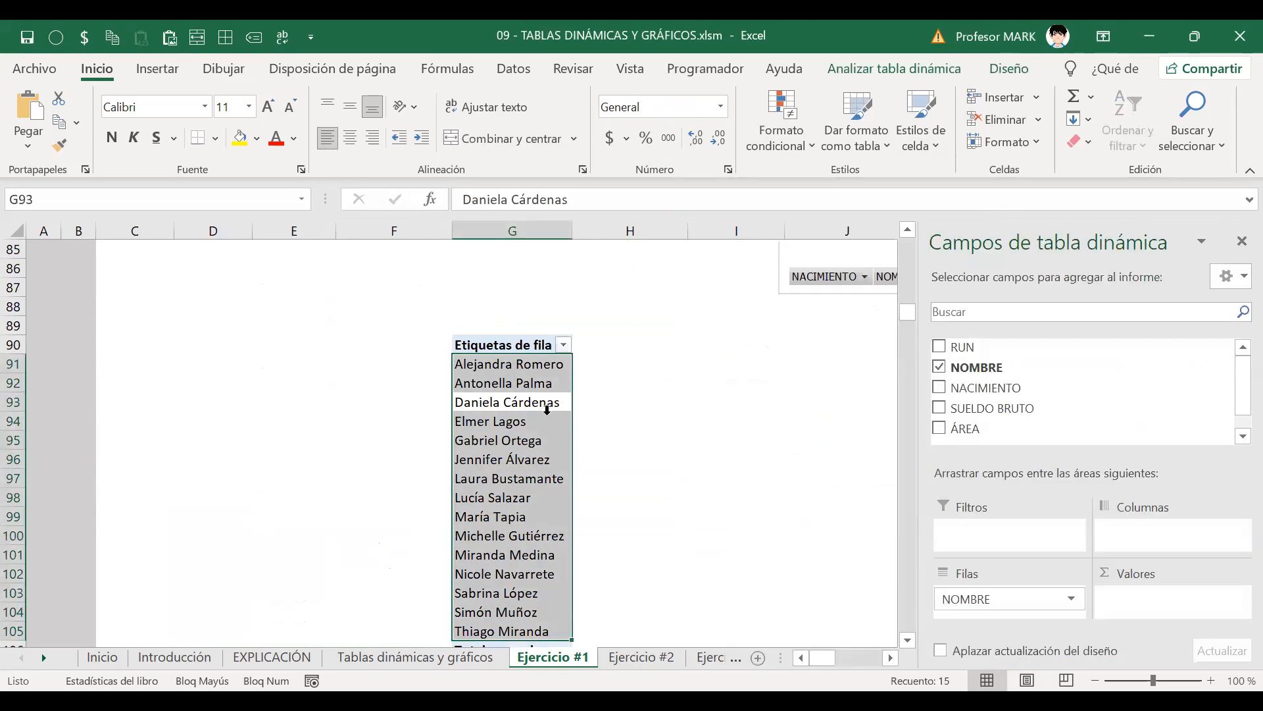
pyautogui.click(532, 539)
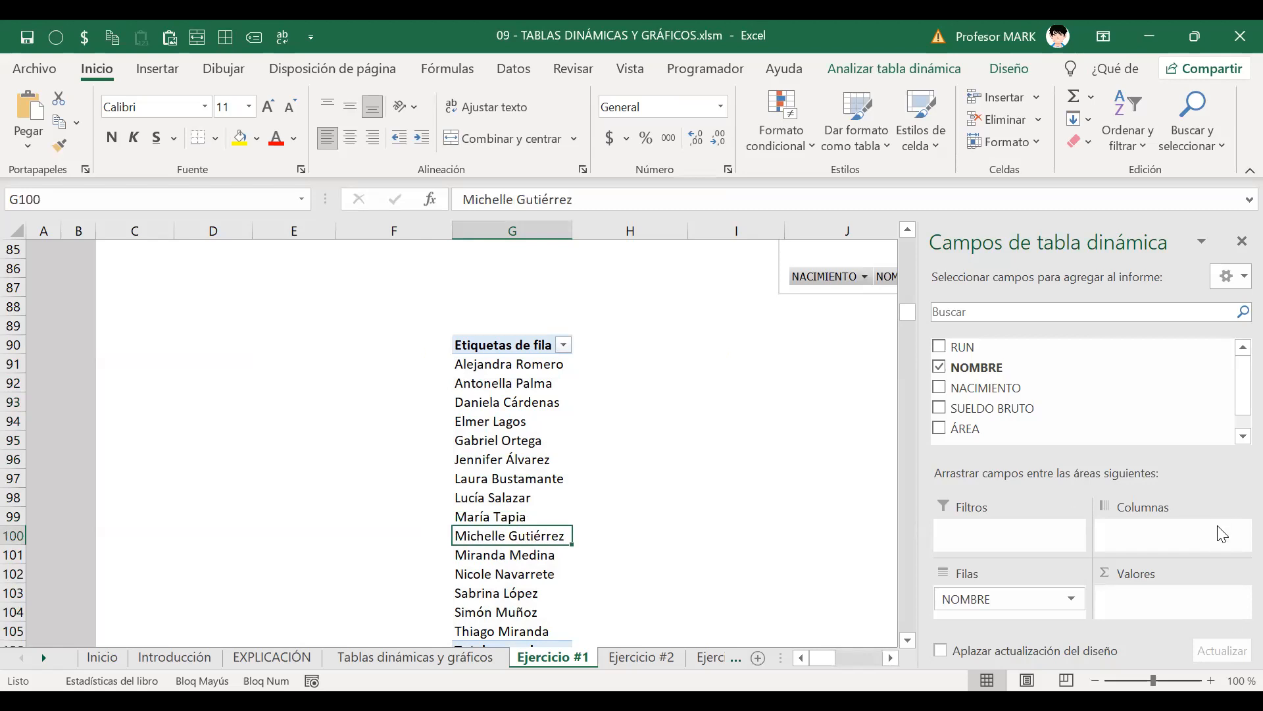
pyautogui.scroll(-1, 1235, 396)
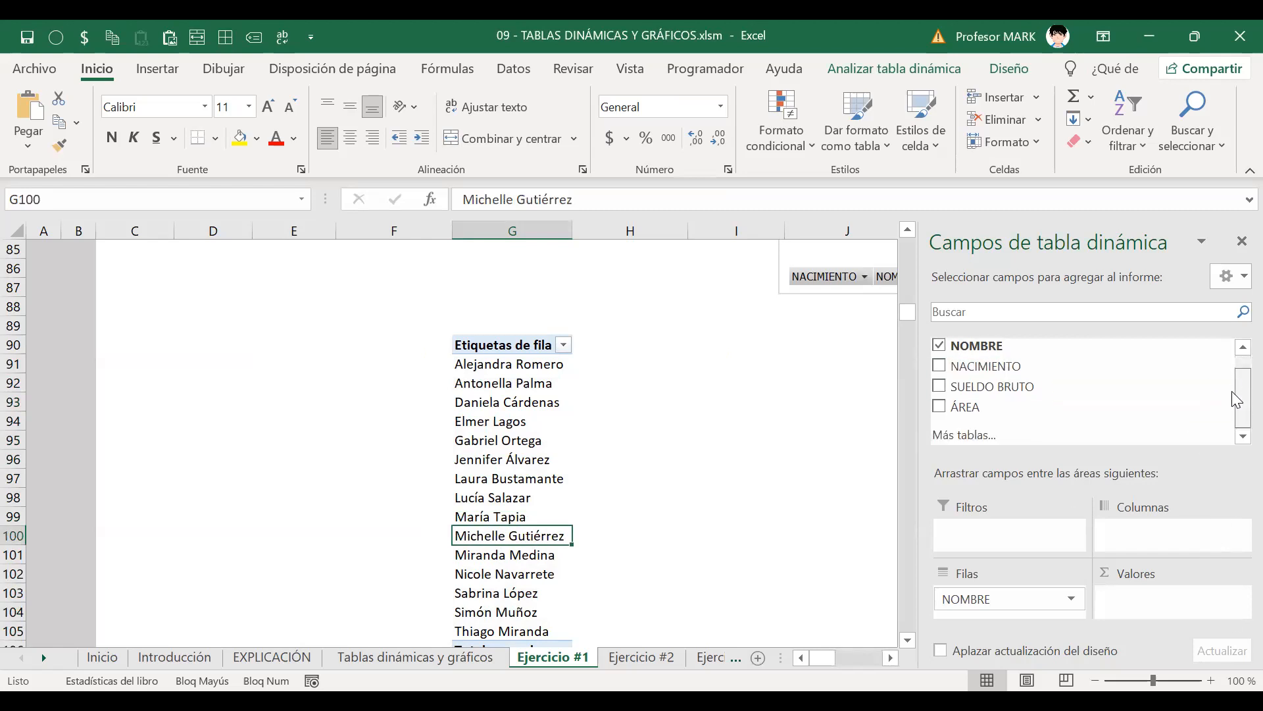
pyautogui.scroll(1, 1235, 391)
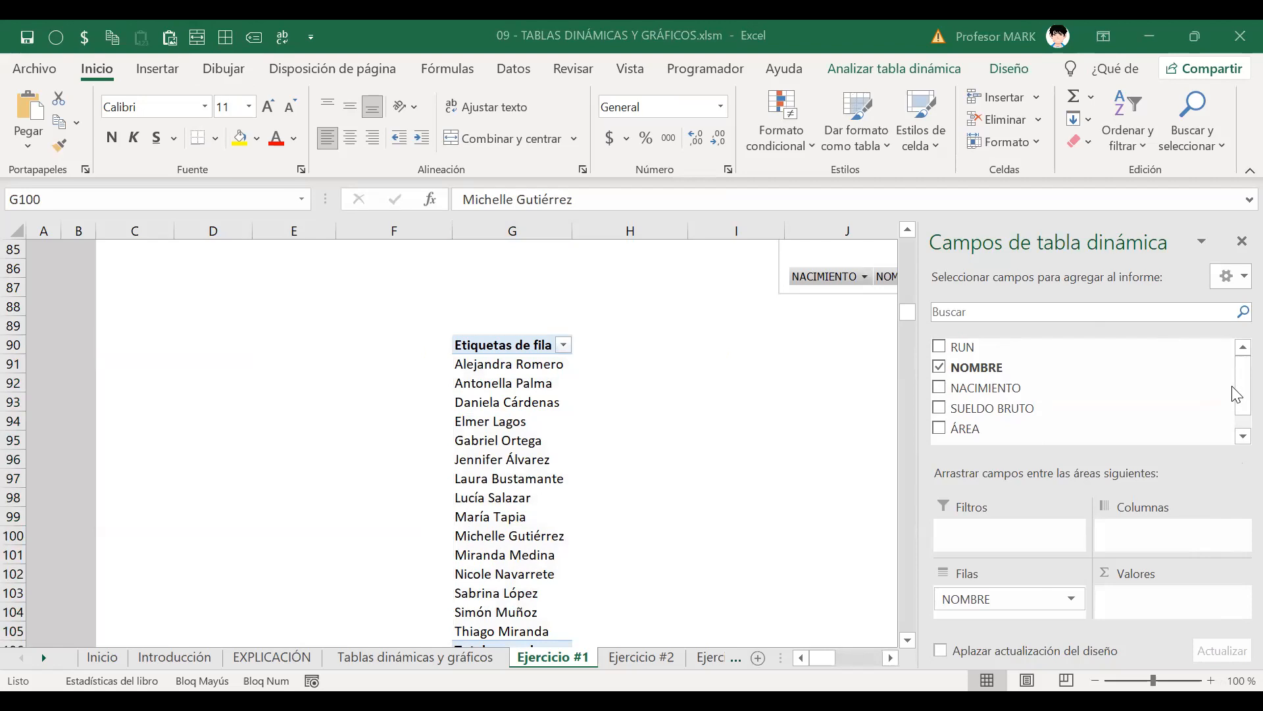
pyautogui.moveTo(1237, 398); pyautogui.dragTo(1237, 411)
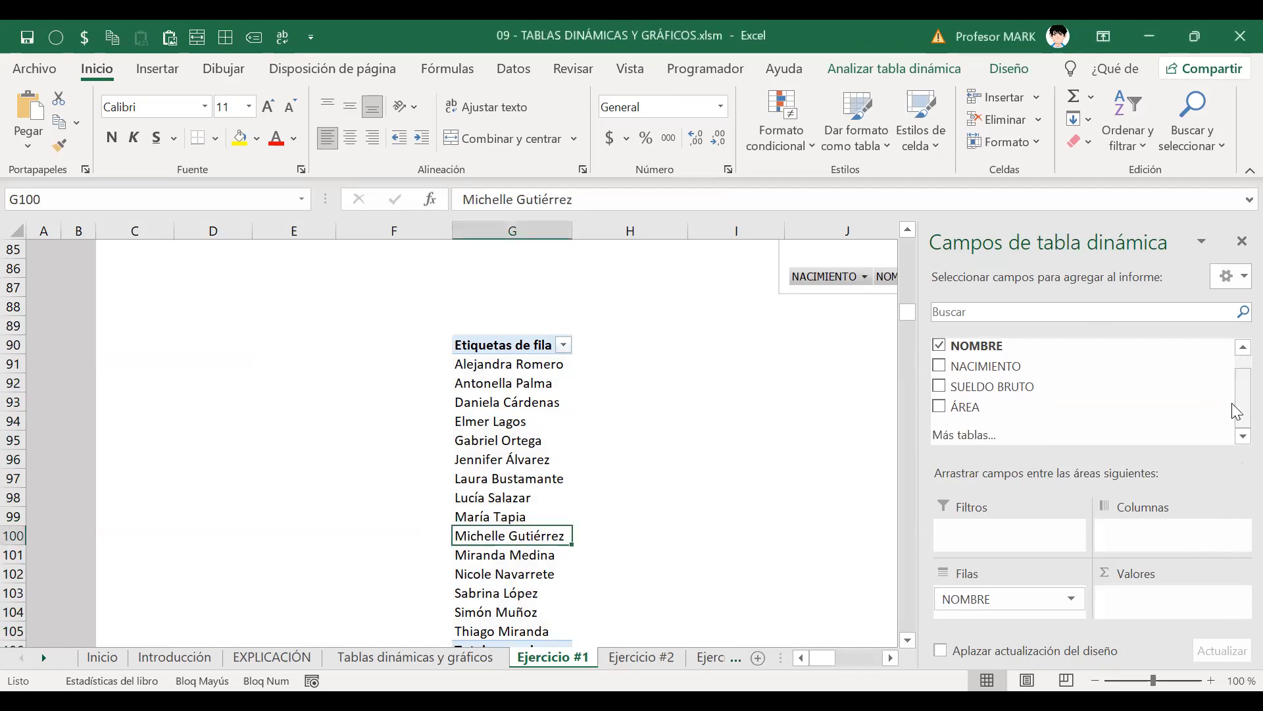
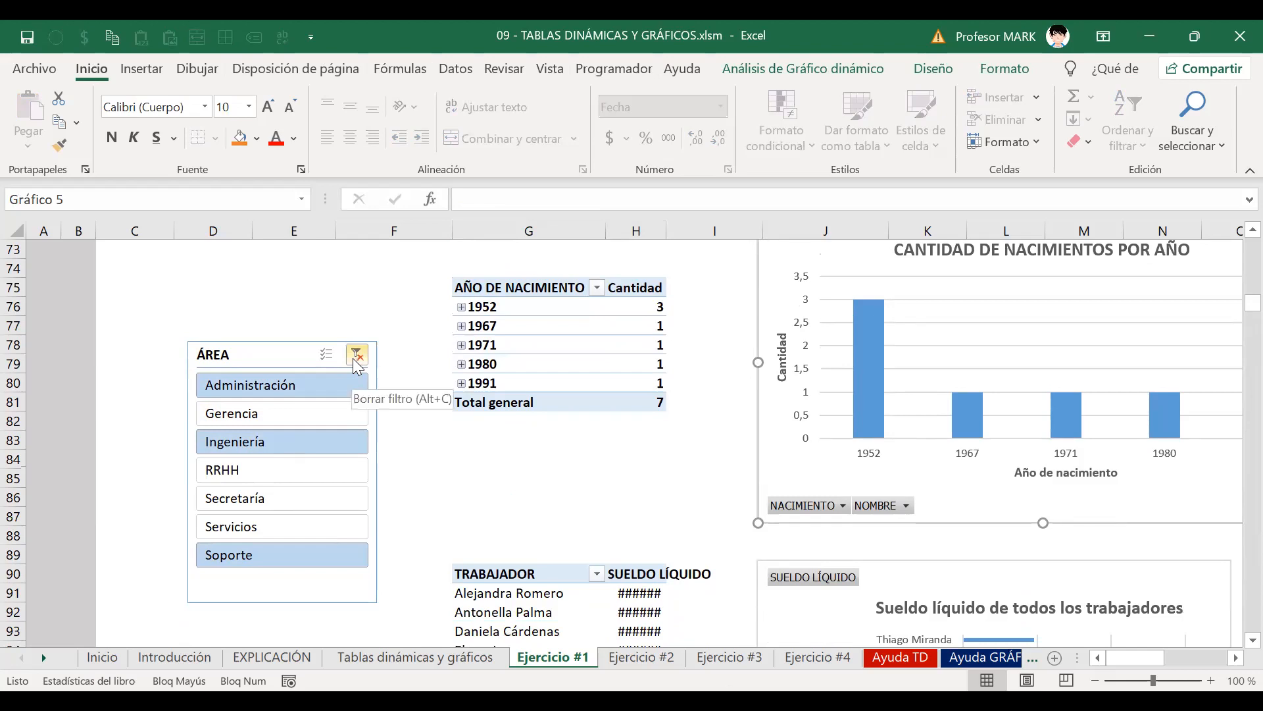
# Clear the ÁREA slicer filter and review the birth-year counts in G76:H83 against the charts
pyautogui.click(356, 366)
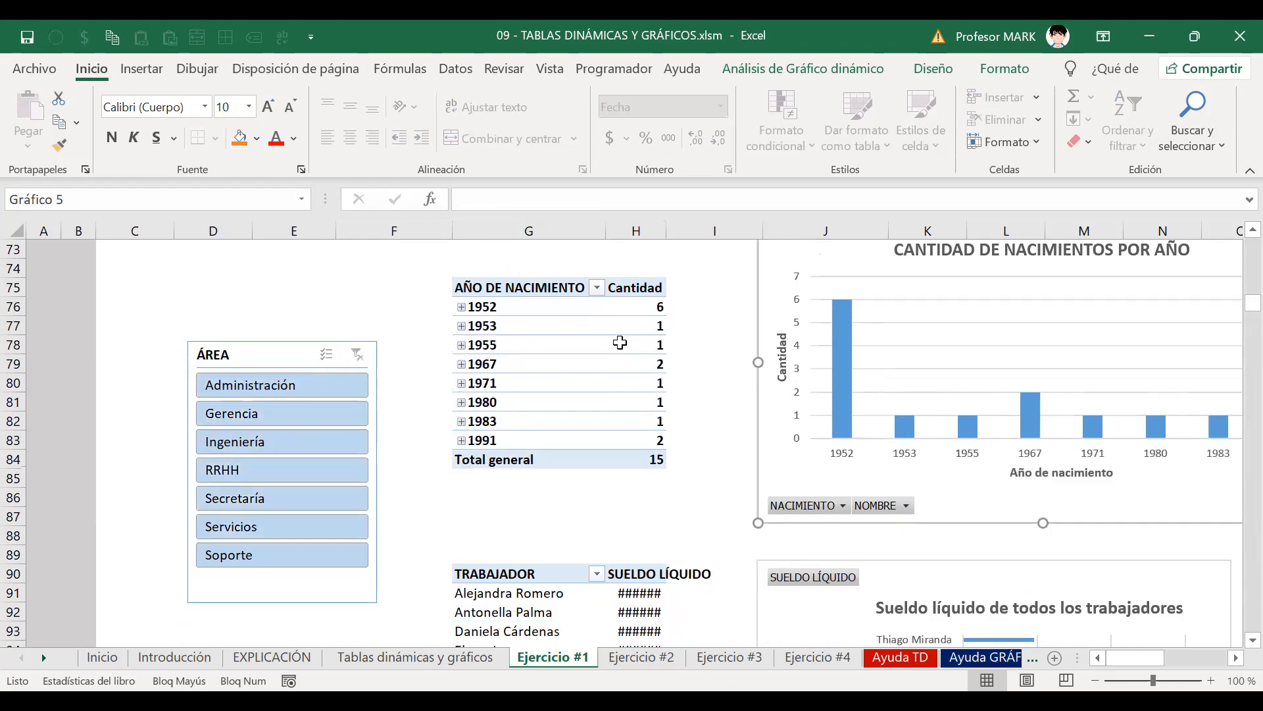
pyautogui.moveTo(525, 307); pyautogui.dragTo(633, 431)
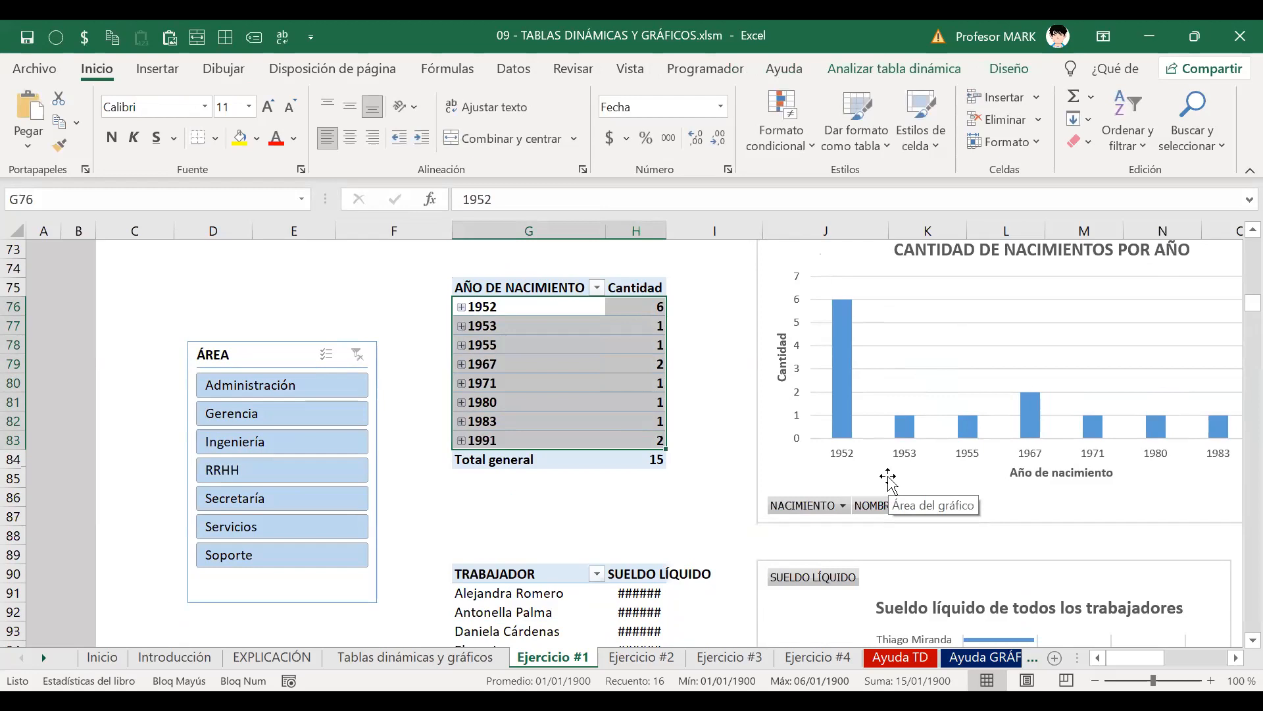
pyautogui.scroll(-2, 677, 481)
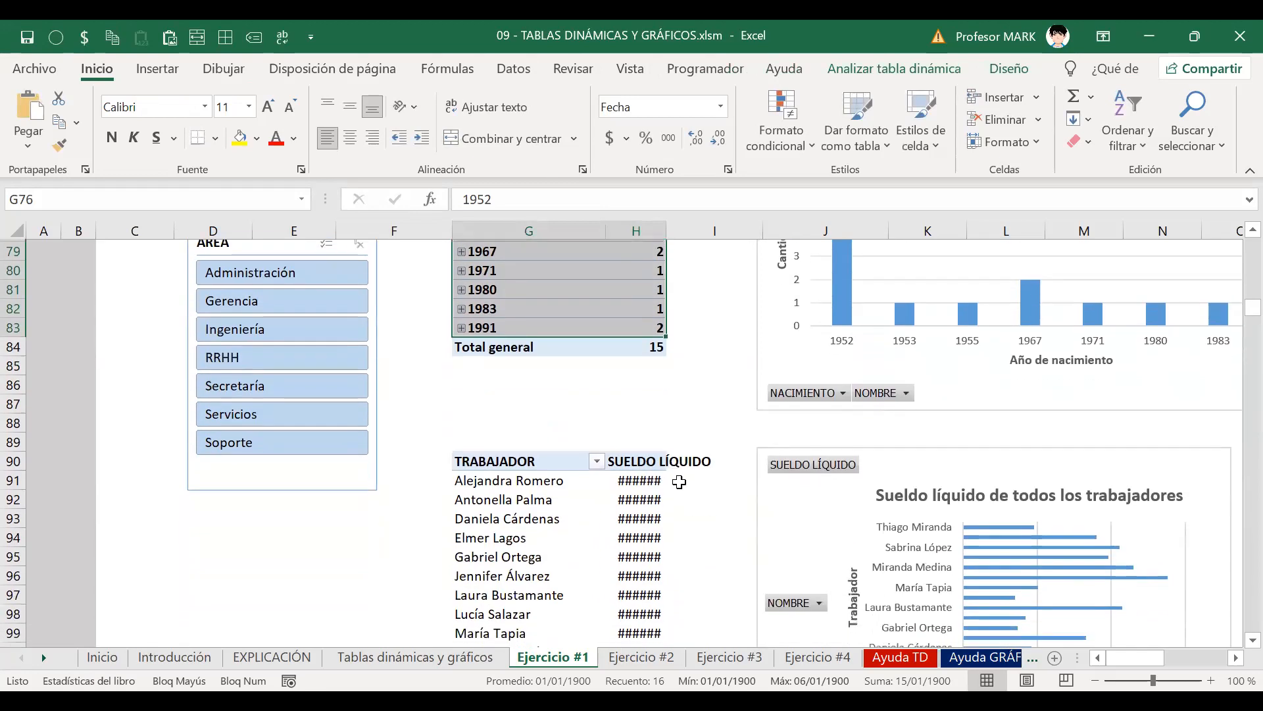
pyautogui.scroll(1, 665, 479)
# Move the ÁREA slicer down to start around row 84, between the two pivot tables
pyautogui.moveTo(214, 306); pyautogui.dragTo(210, 415)
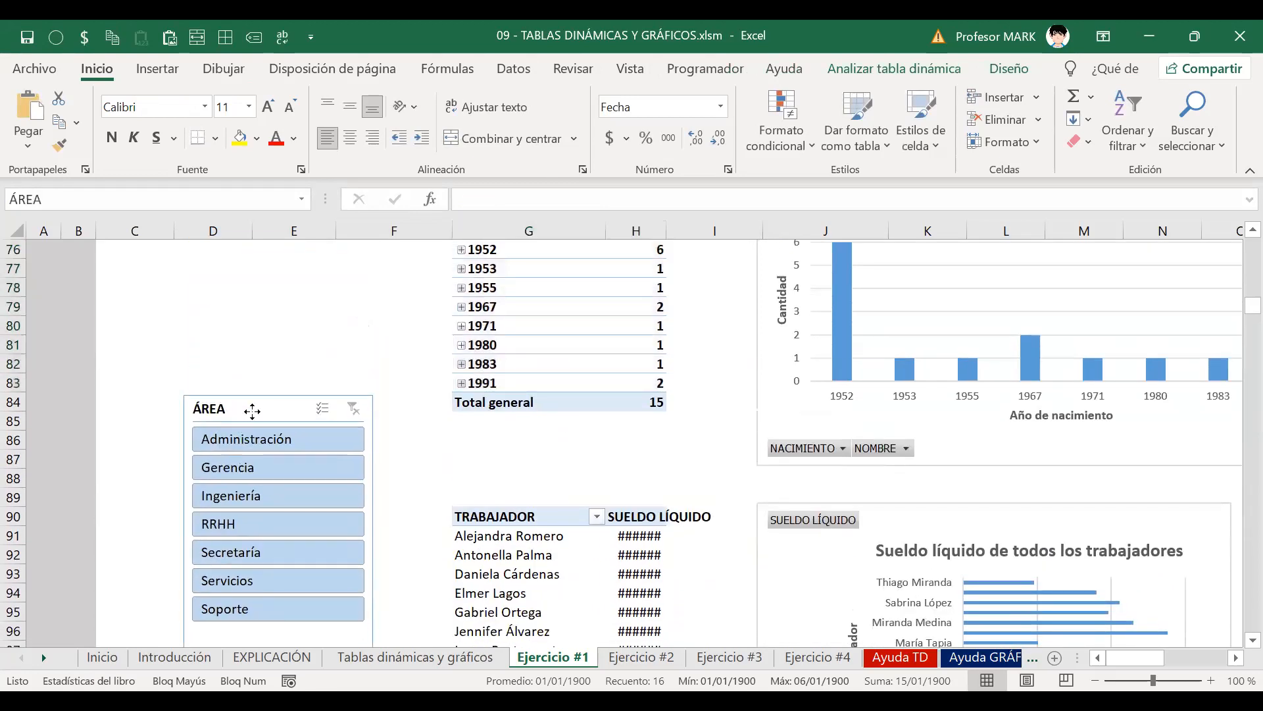
pyautogui.click(430, 472)
pyautogui.scroll(-1, 430, 473)
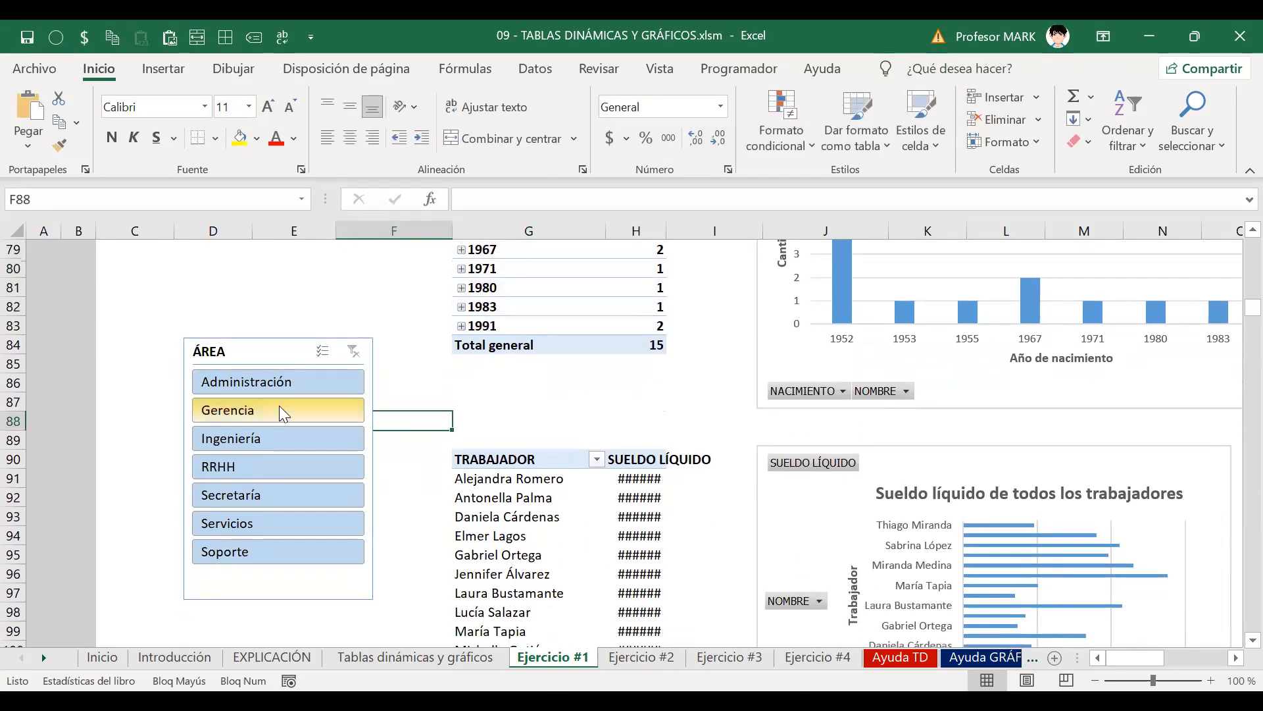
# Filter the ÁREA slicer by Gerencia and check the birth-year pivot table and its chart
pyautogui.click(280, 408)
pyautogui.scroll(3, 475, 384)
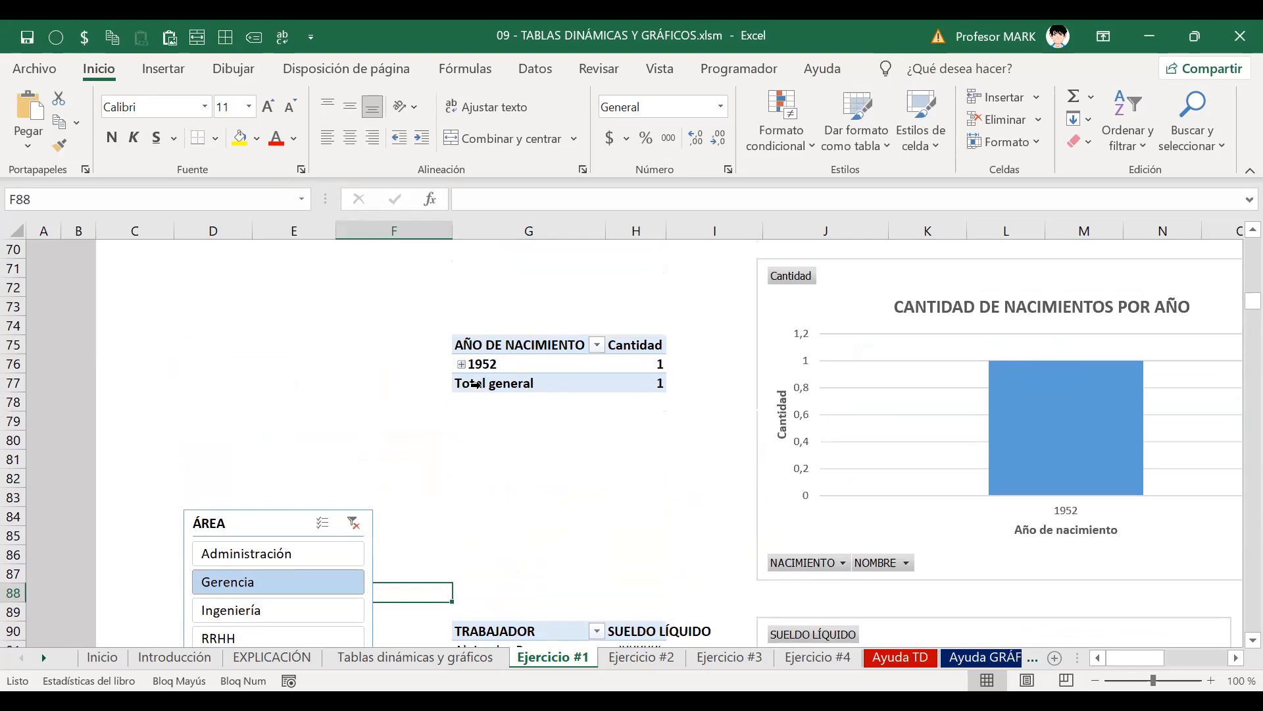
pyautogui.click(487, 368)
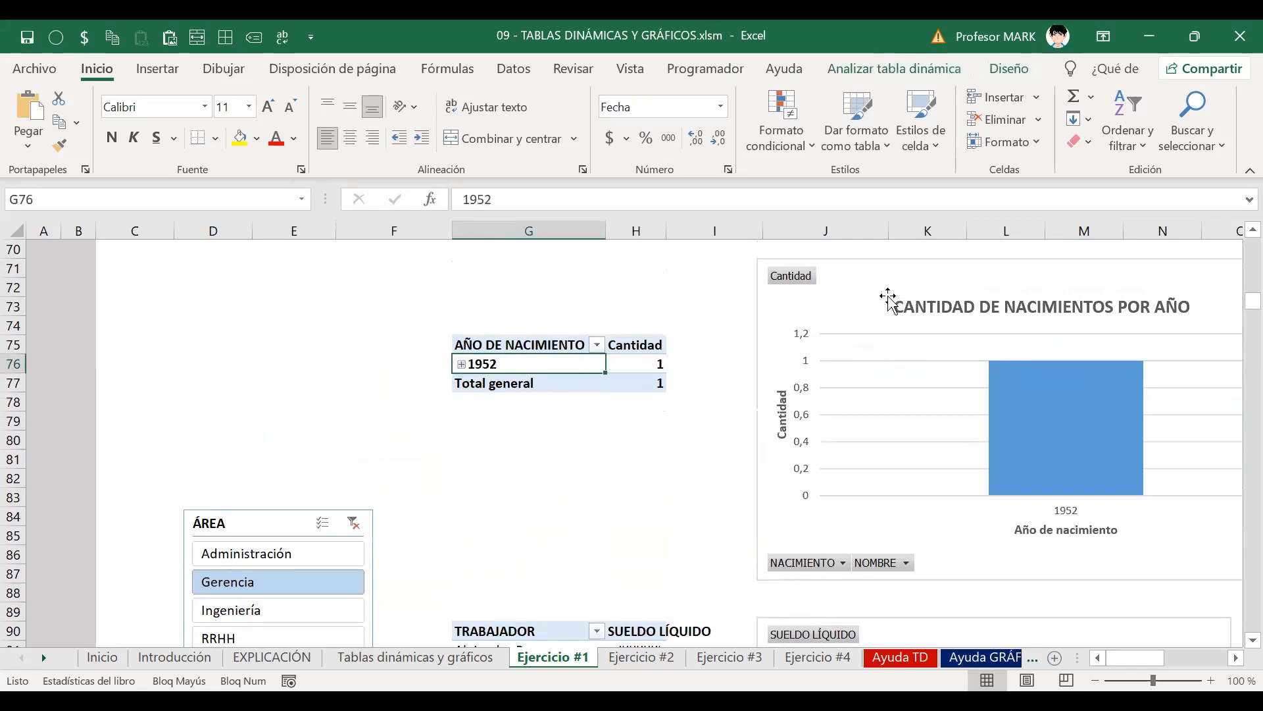
pyautogui.click(723, 400)
pyautogui.scroll(-5, 723, 400)
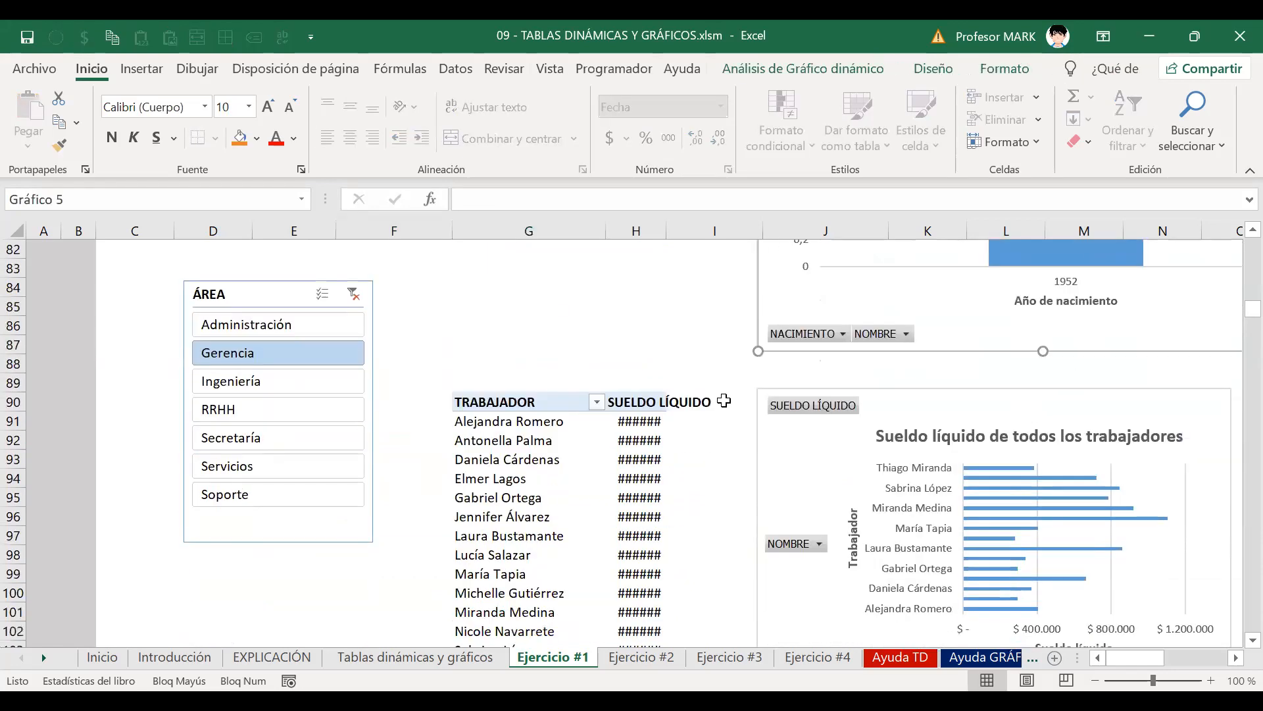
# Move the ÁREA slicer further down to start at row 88, beside the TRABAJADOR pivot table
pyautogui.scroll(2, 395, 349)
pyautogui.moveTo(248, 358); pyautogui.dragTo(255, 431)
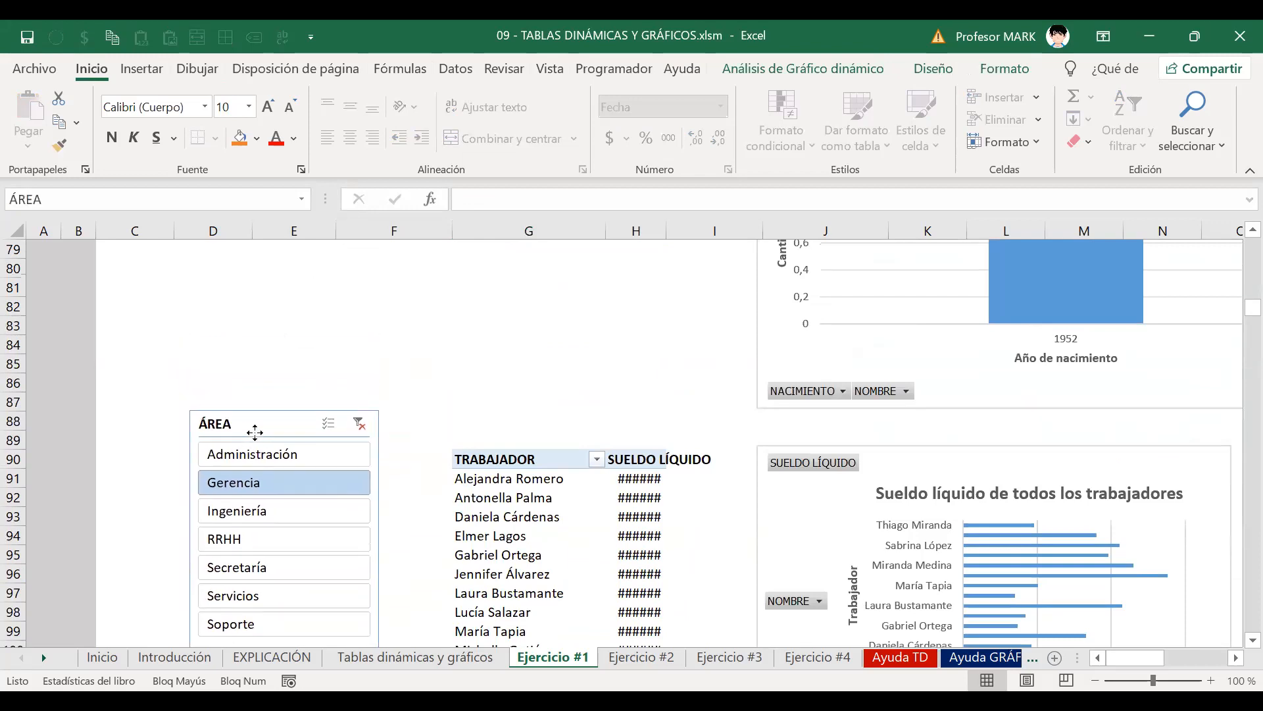
# Auto-fit column H to the SUELDO LÍQUIDO contents and undo the width change
pyautogui.click(643, 459)
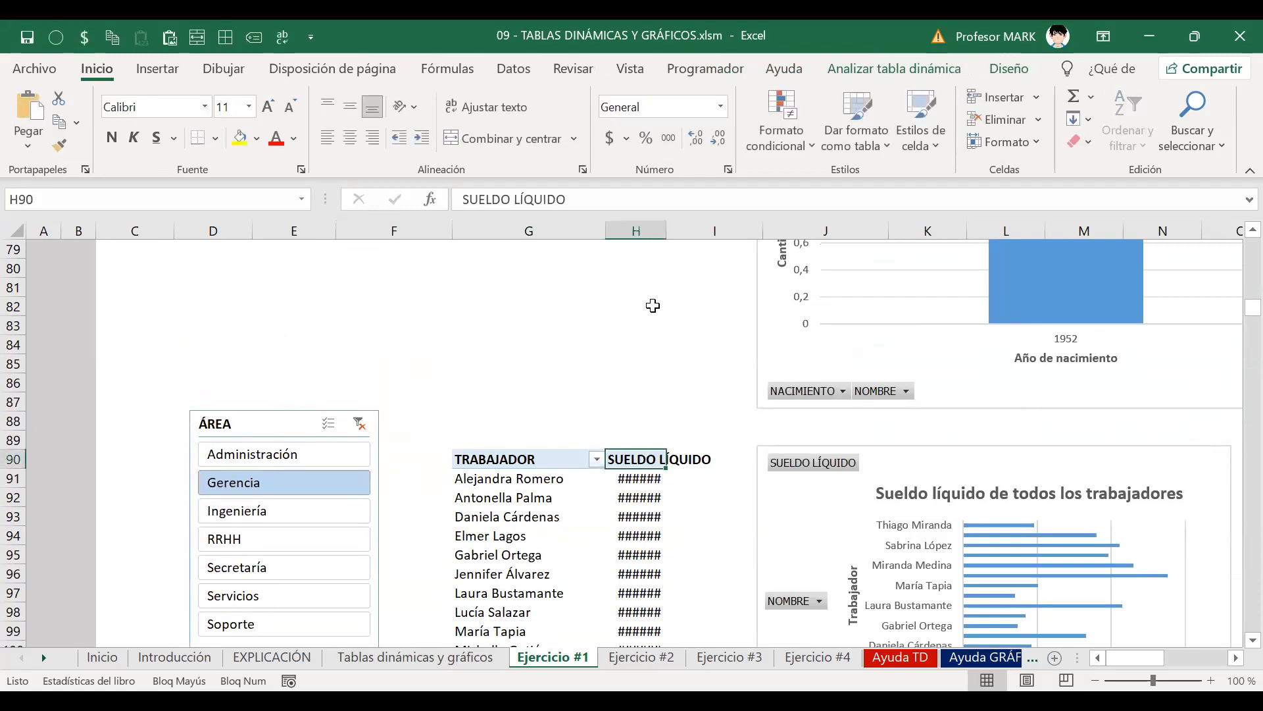
pyautogui.doubleClick(663, 237)
pyautogui.scroll(-3, 507, 421)
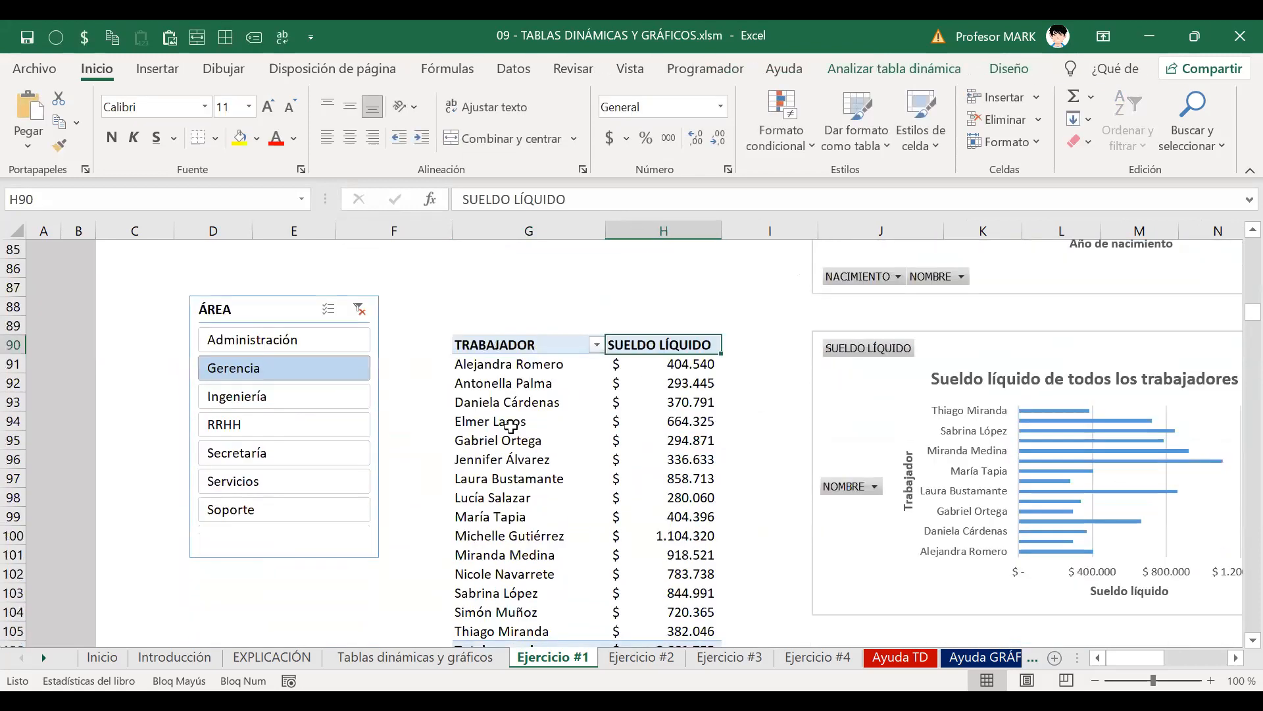
pyautogui.hotkey('ctrl', 'z')
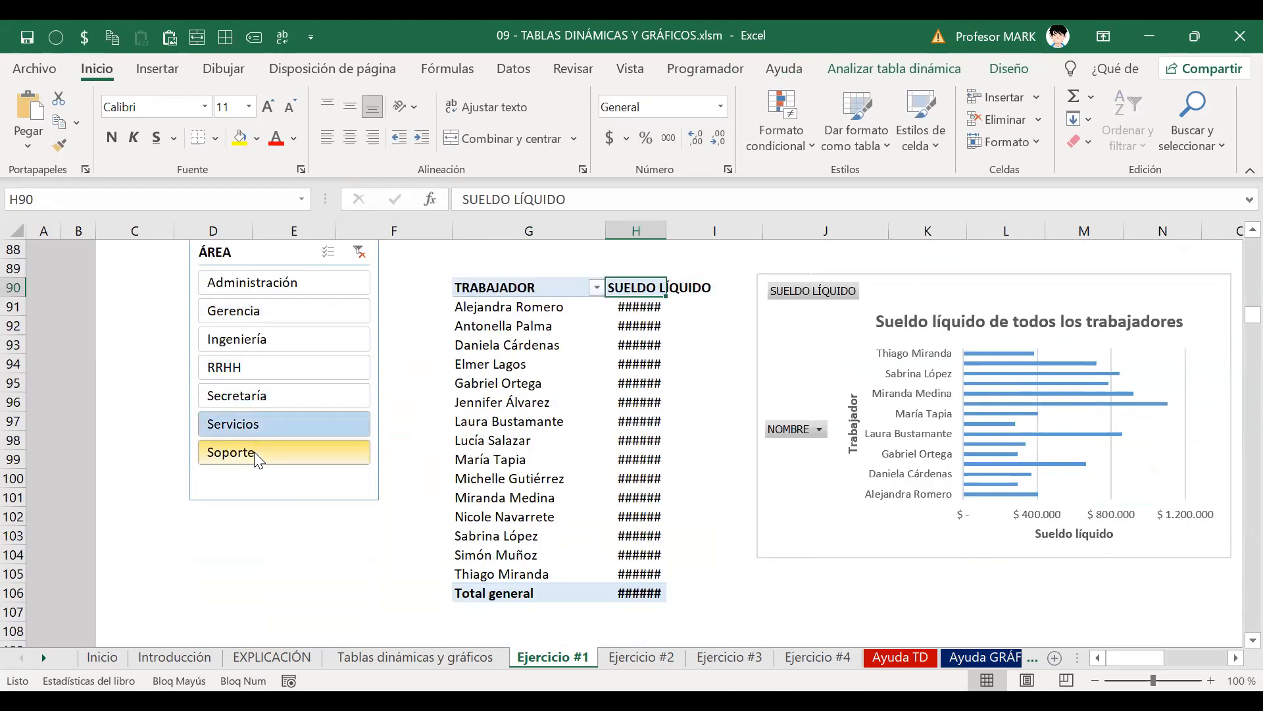
# Filter the ÁREA slicer by Gerencia and check the TRABAJADOR pivot table and the net salary chart
pyautogui.click(252, 321)
pyautogui.moveTo(514, 325); pyautogui.dragTo(658, 540)
pyautogui.click(806, 382)
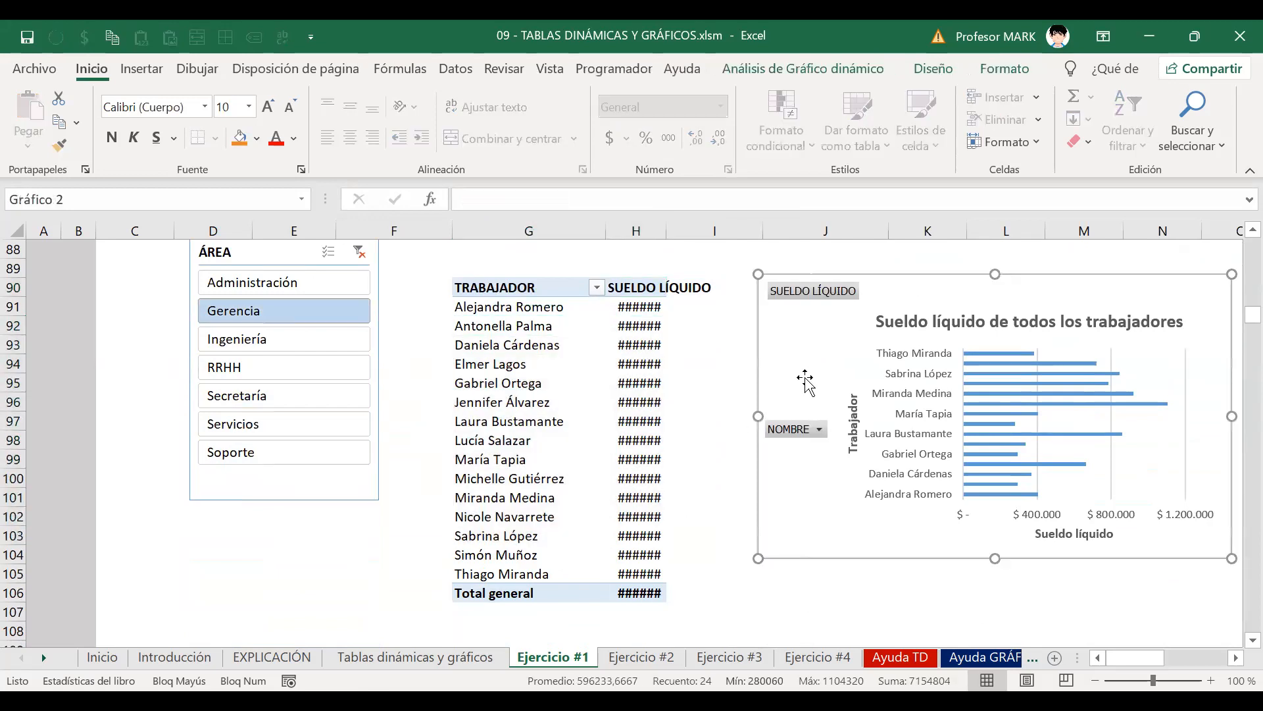
# Switch the ÁREA slicer through Ingeniería, Secretaría, RRHH and Soporte, ending on Administración
pyautogui.click(268, 331)
pyautogui.click(261, 392)
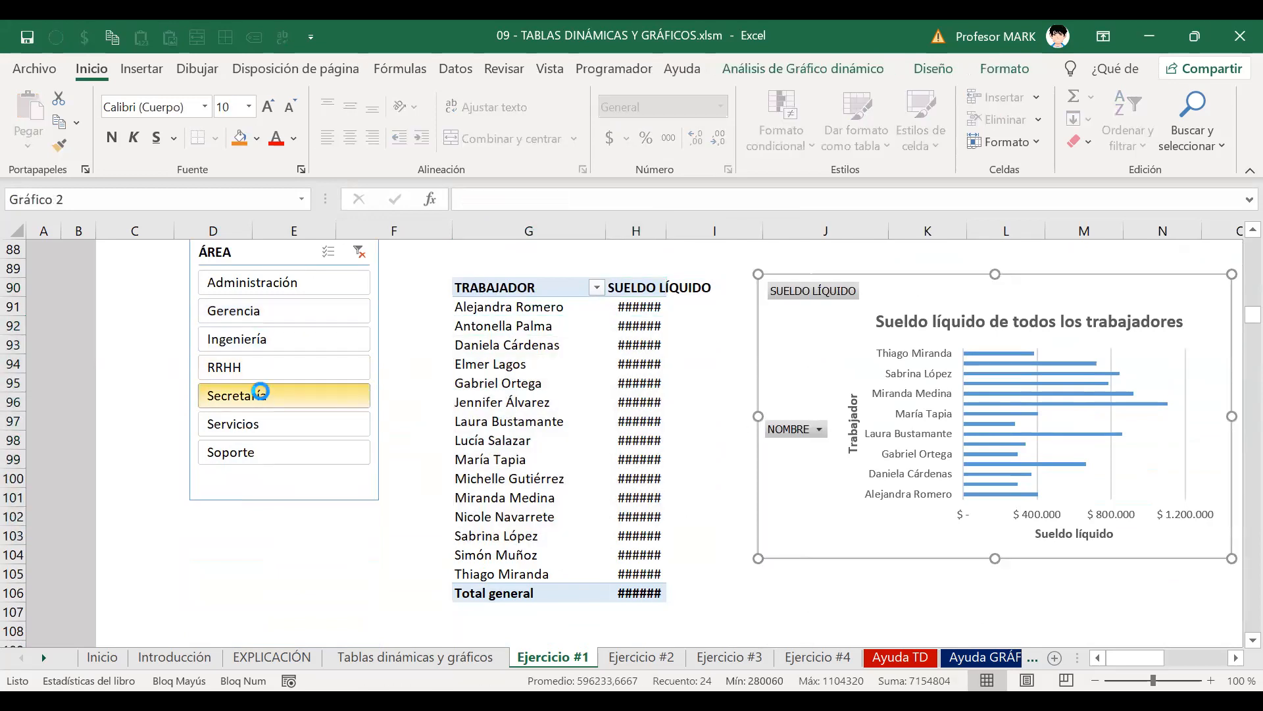
pyautogui.click(261, 374)
pyautogui.click(269, 452)
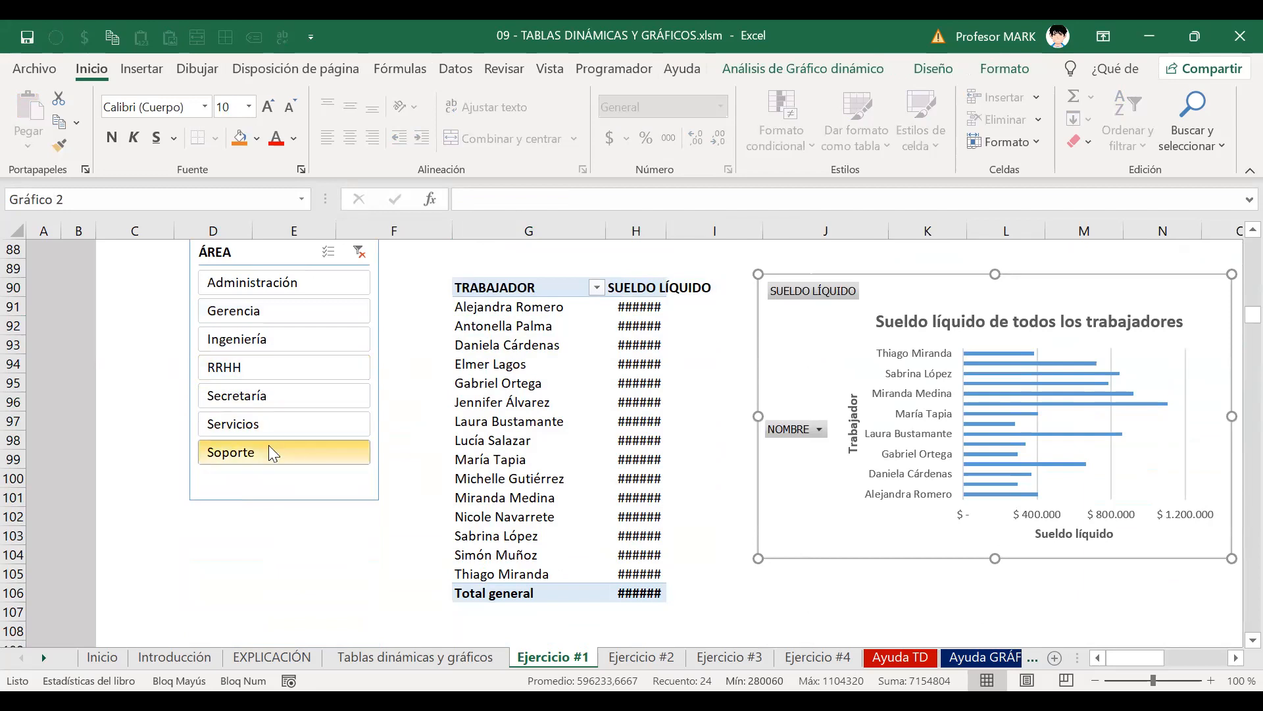
pyautogui.click(266, 285)
# Compare how the birth-year and TRABAJADOR pivot tables and their charts respond to the Administración filter
pyautogui.scroll(3, 304, 399)
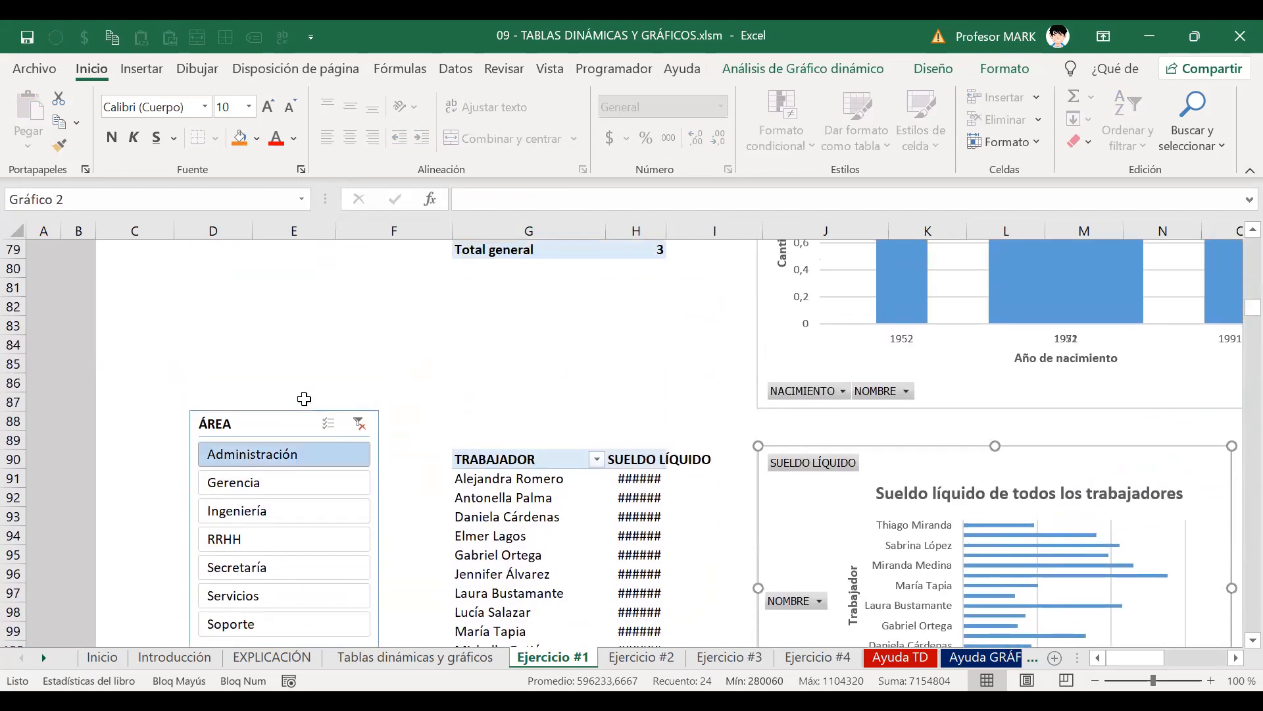
pyautogui.scroll(2, 304, 399)
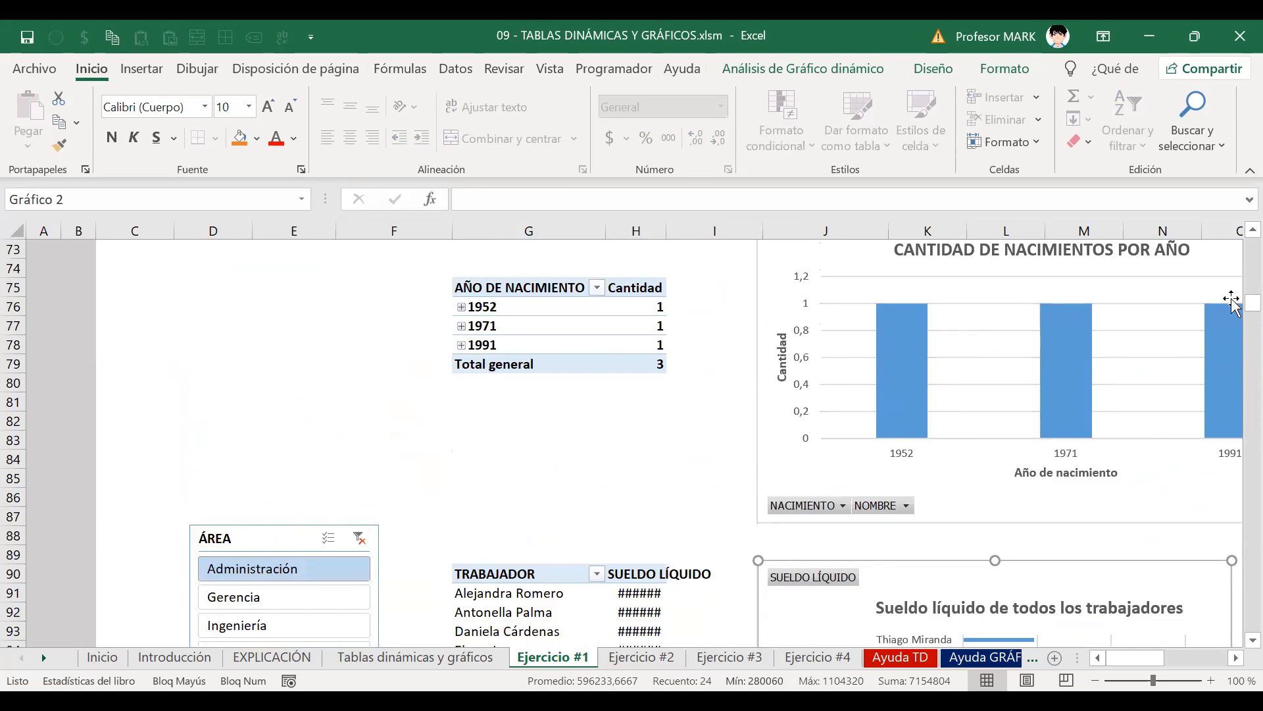
pyautogui.scroll(-5, 632, 506)
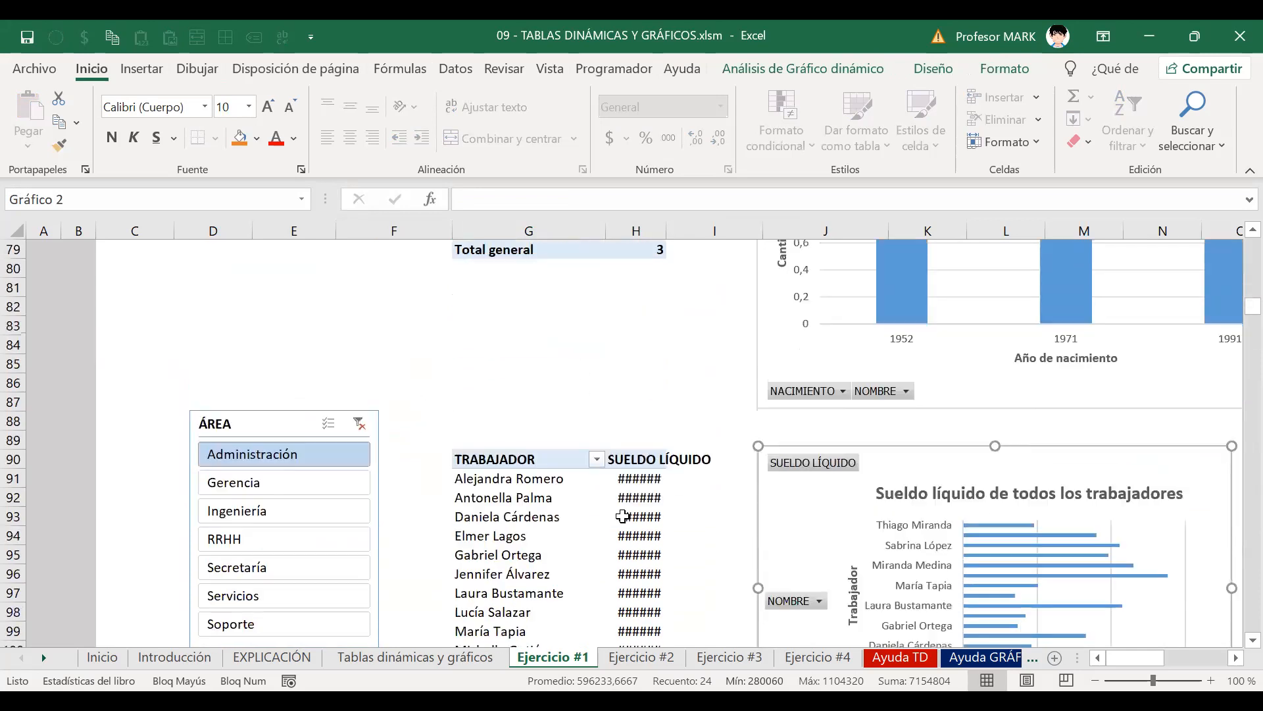
pyautogui.scroll(2, 622, 516)
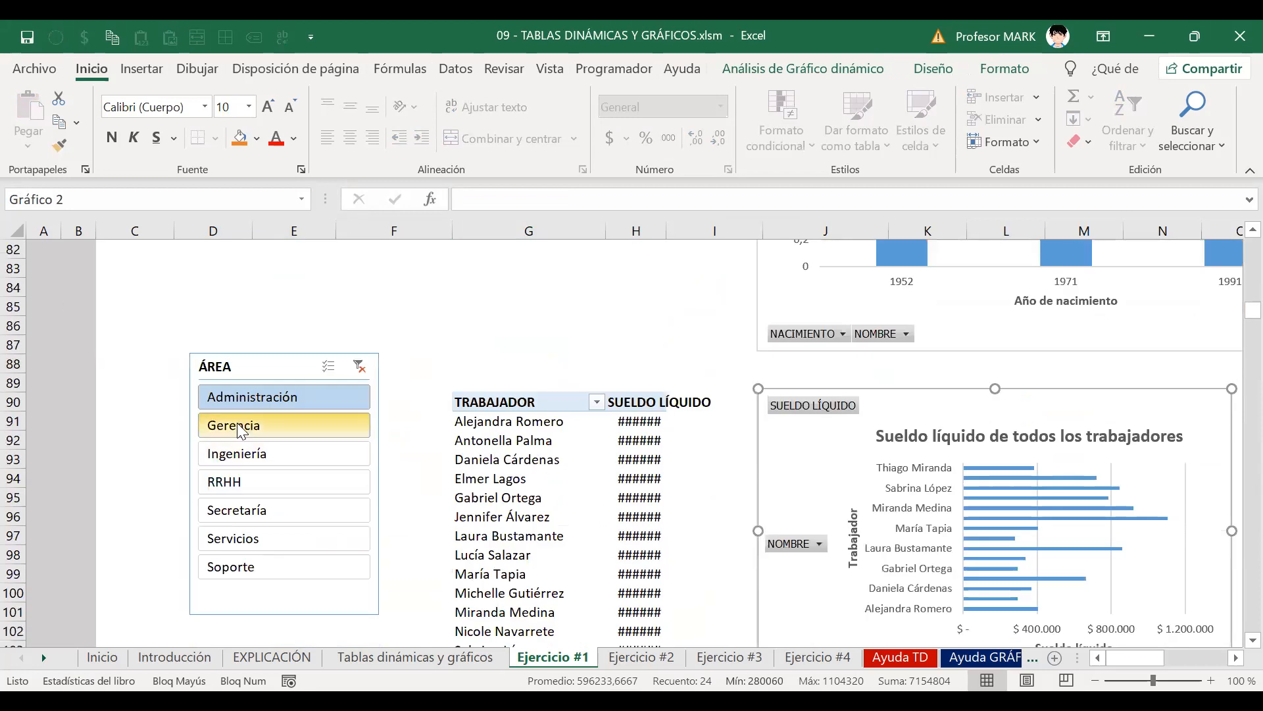
# Filter the ÁREA slicer by Ingeniería and compare both pivot tables and their charts
pyautogui.click(232, 460)
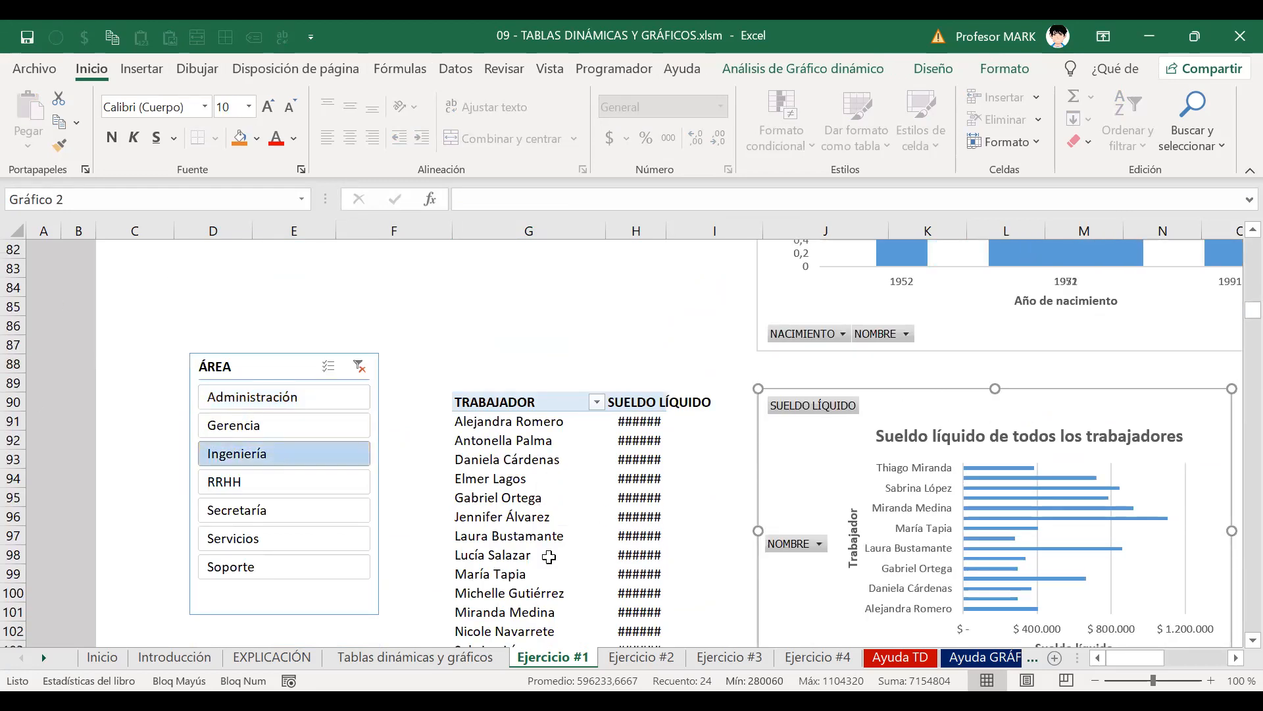
pyautogui.scroll(5, 459, 501)
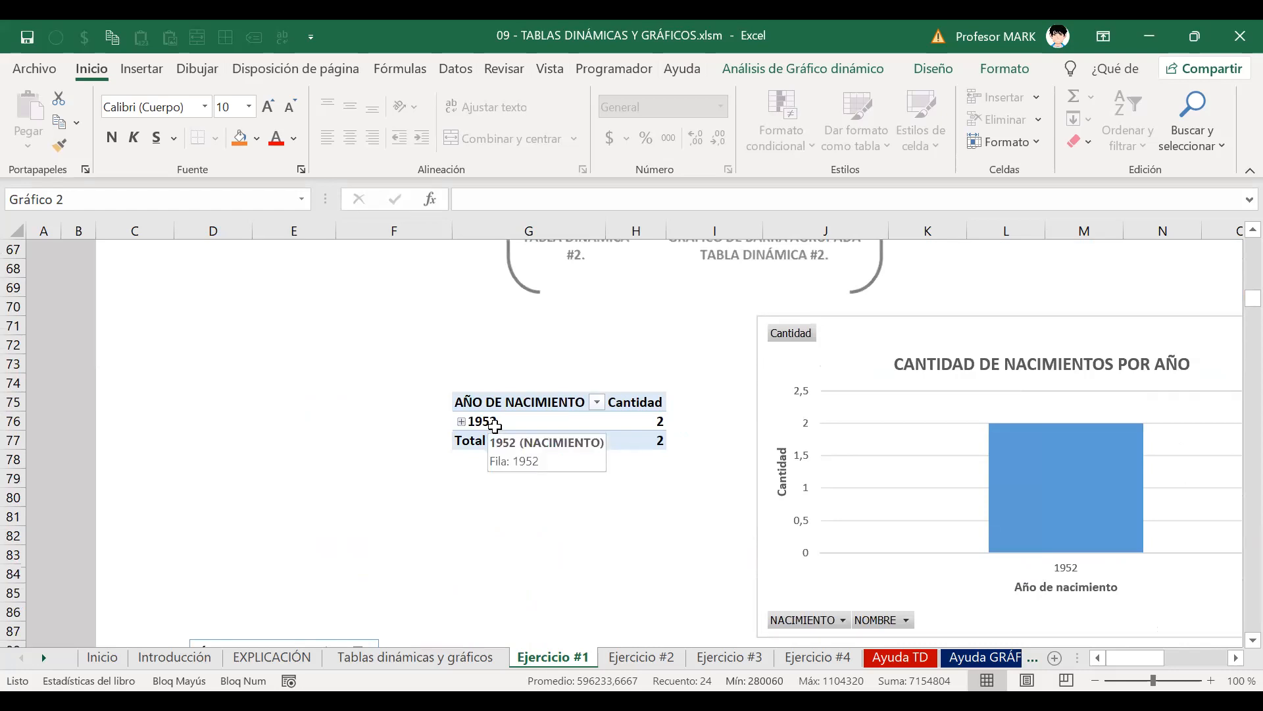
pyautogui.scroll(-5, 657, 487)
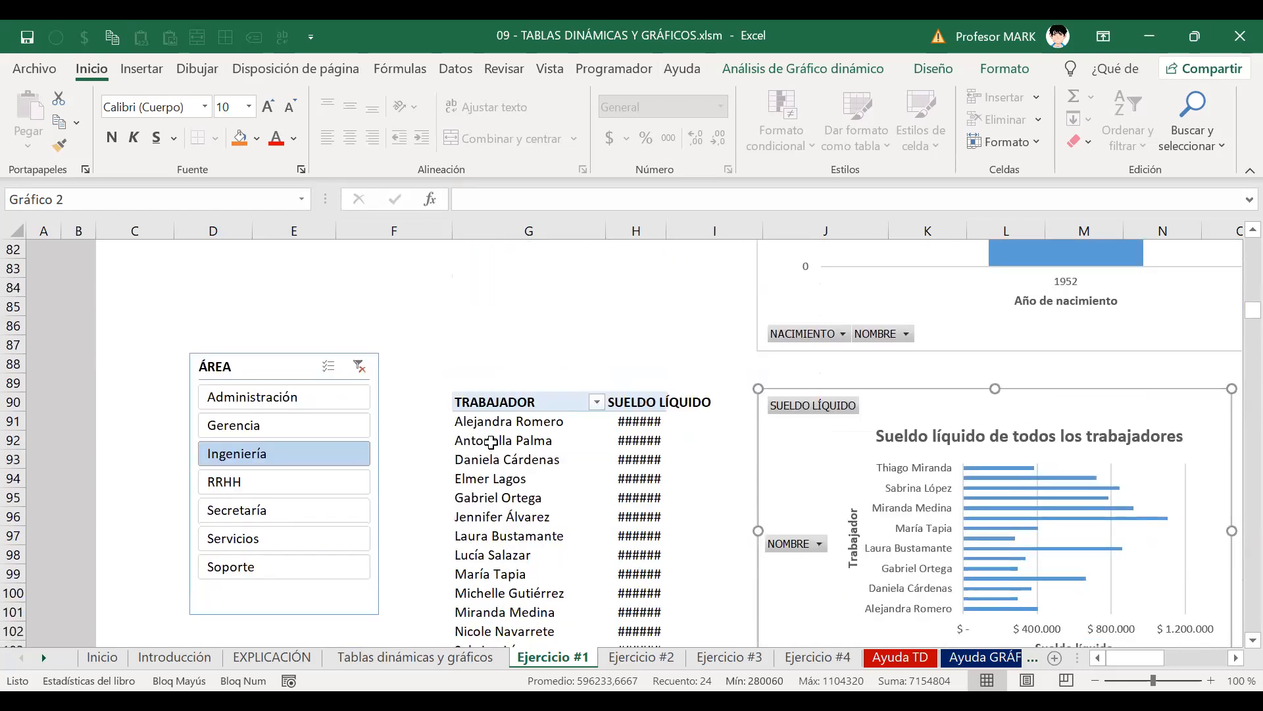
pyautogui.scroll(-1, 539, 447)
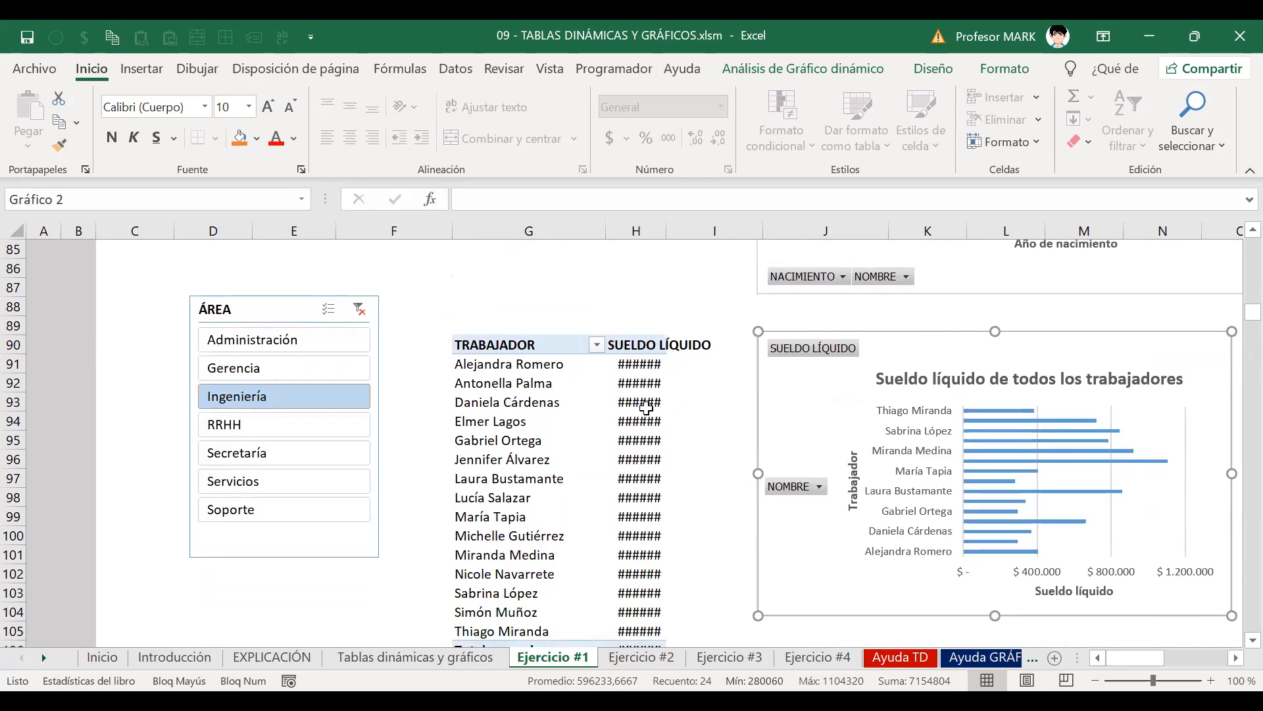
# Select the worker names in G91:G105 and compare them with the filtered birth-year pivot table
pyautogui.moveTo(646, 411)
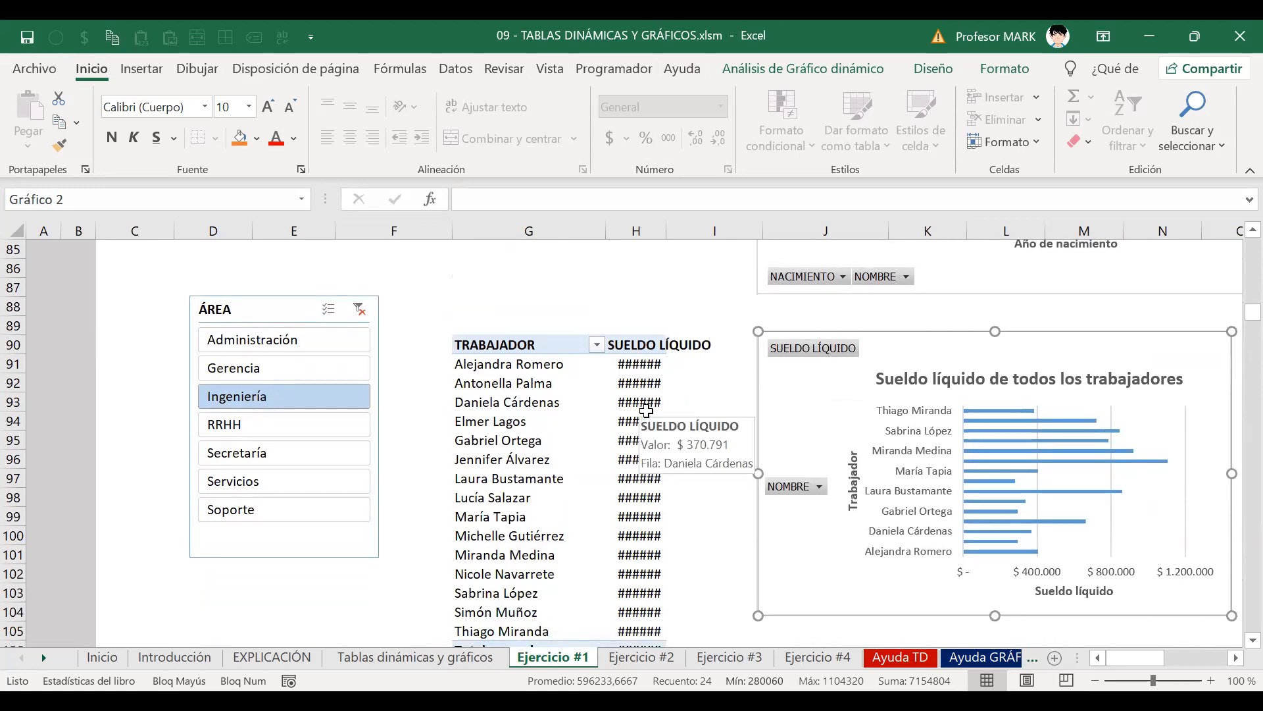
pyautogui.click(566, 391)
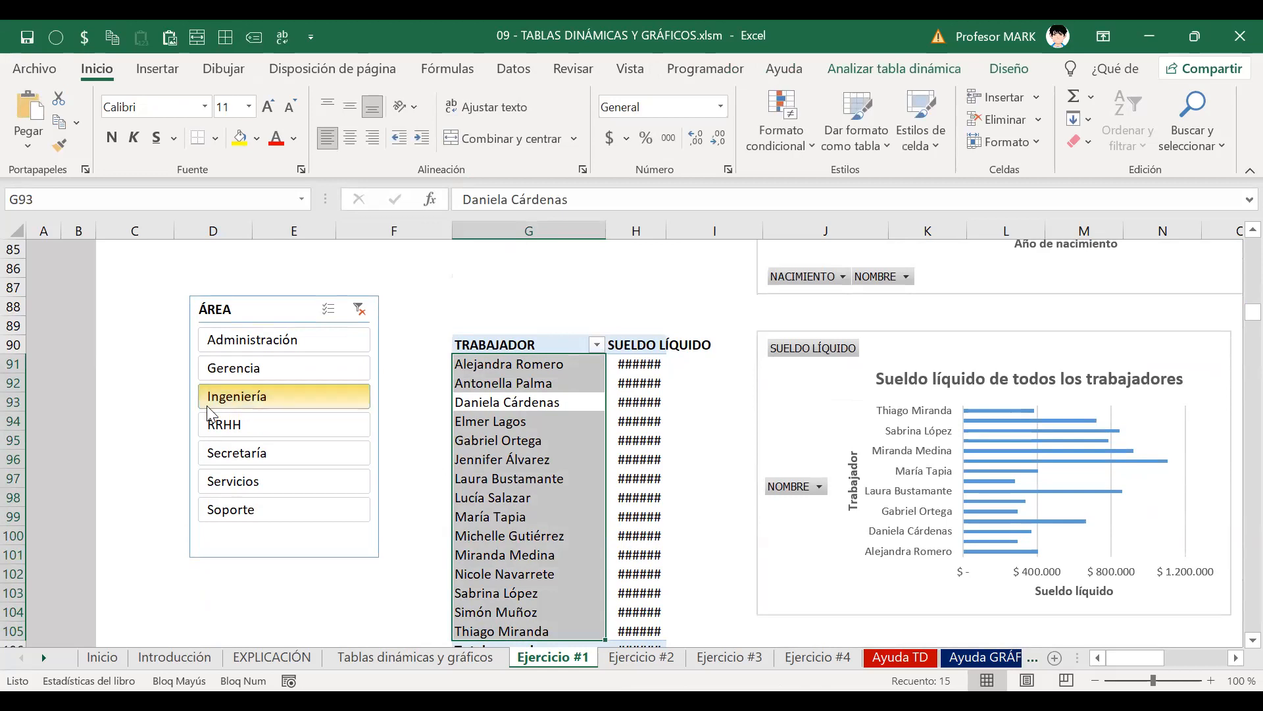
pyautogui.scroll(5, 210, 415)
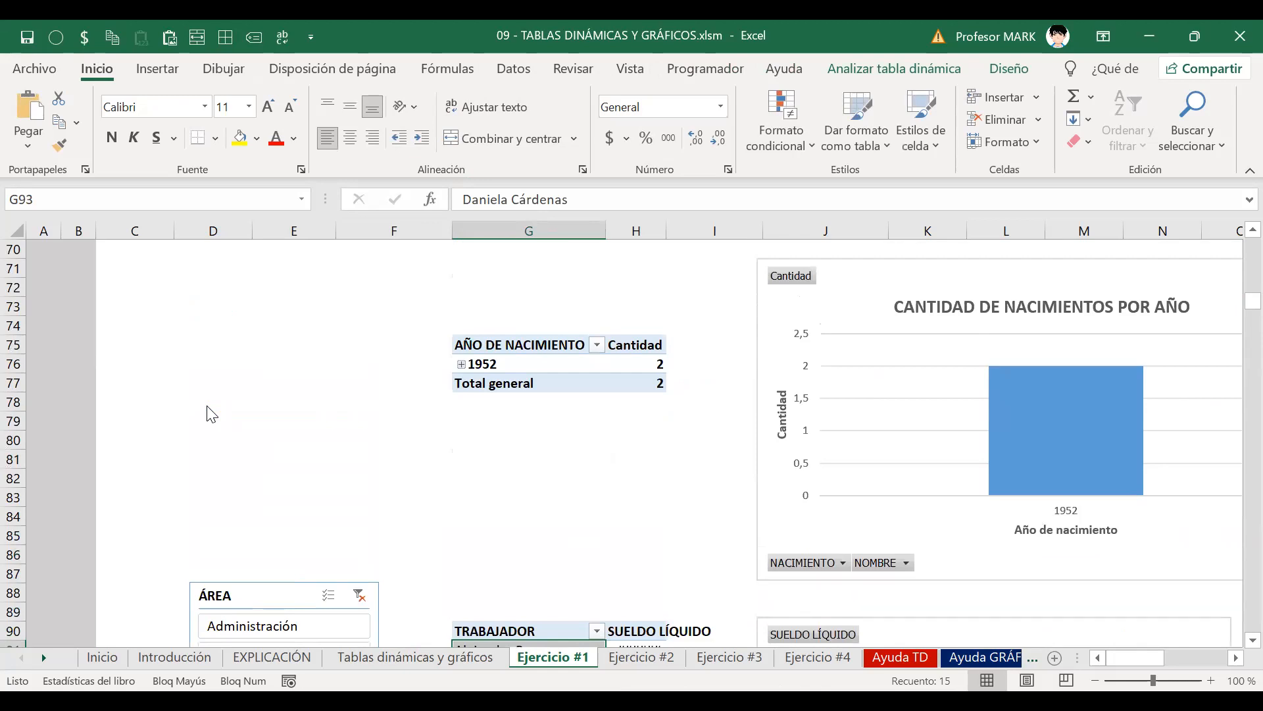
pyautogui.scroll(-5, 346, 416)
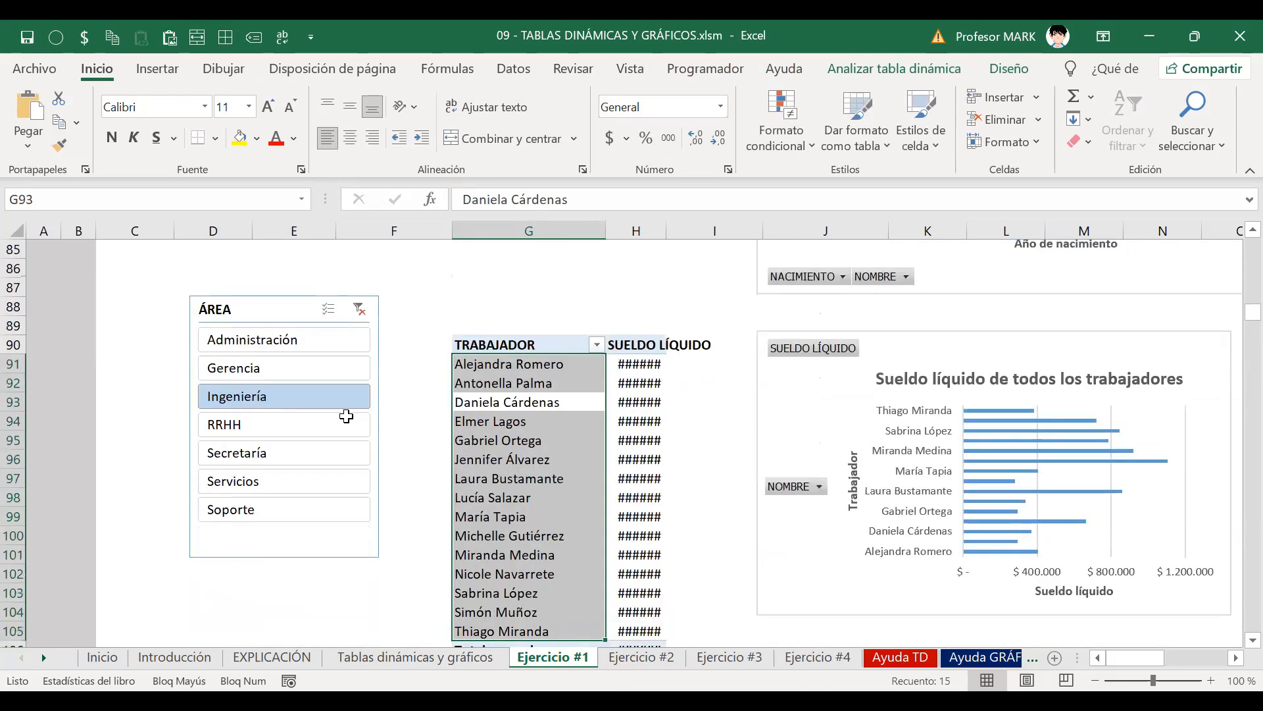
# Connect the ÁREA slicer to TablaDinámica2 through its report connections, keeping TablaDinámica1 connected
pyautogui.moveTo(262, 316); pyautogui.dragTo(256, 309)
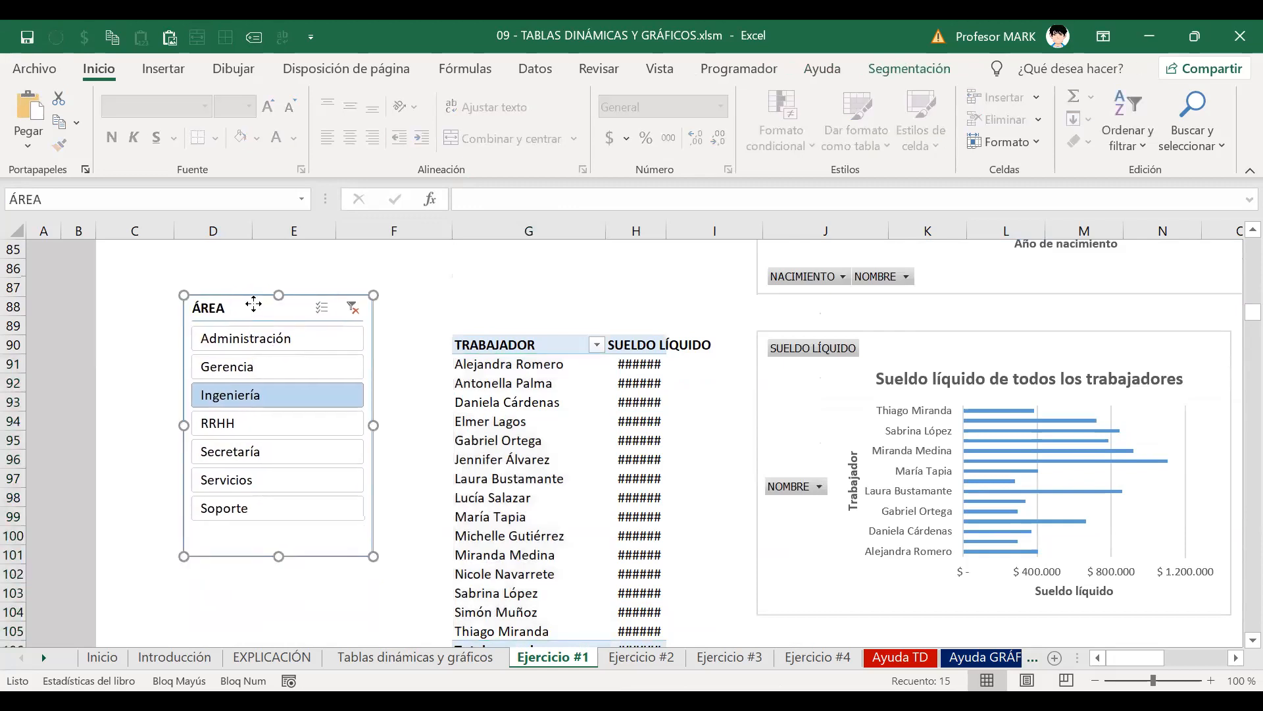
pyautogui.rightClick(255, 306)
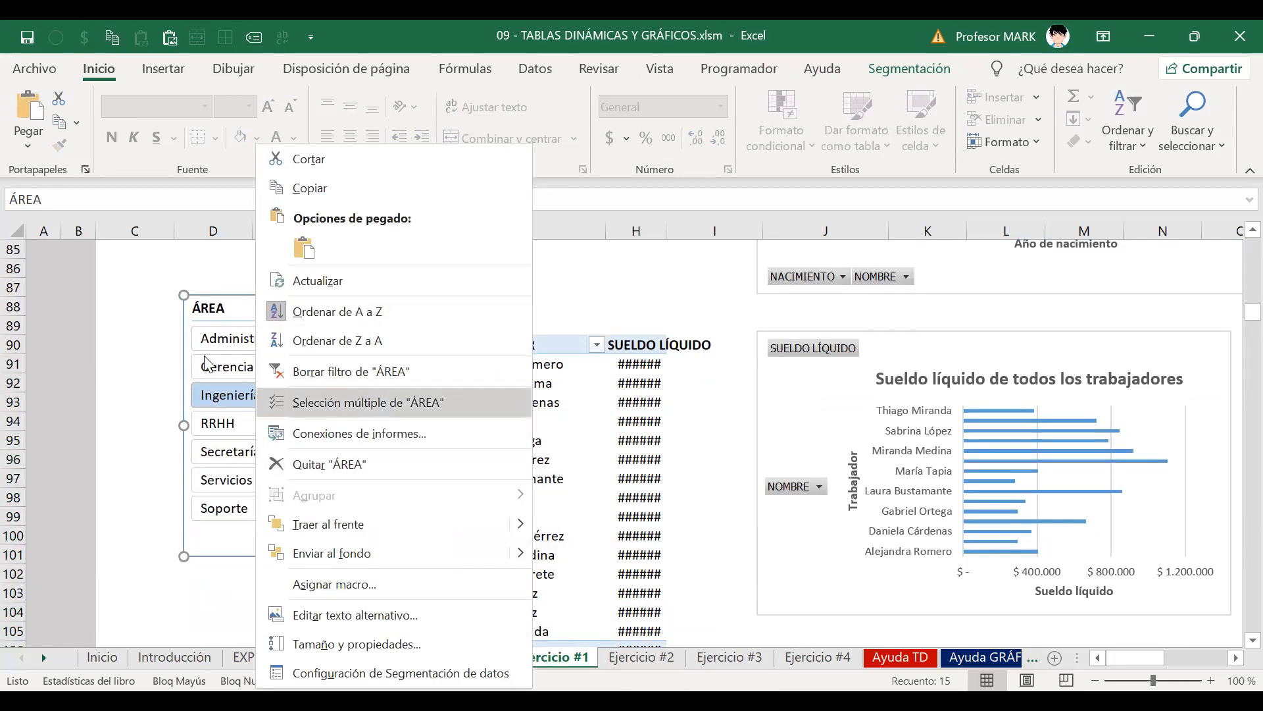
pyautogui.click(333, 434)
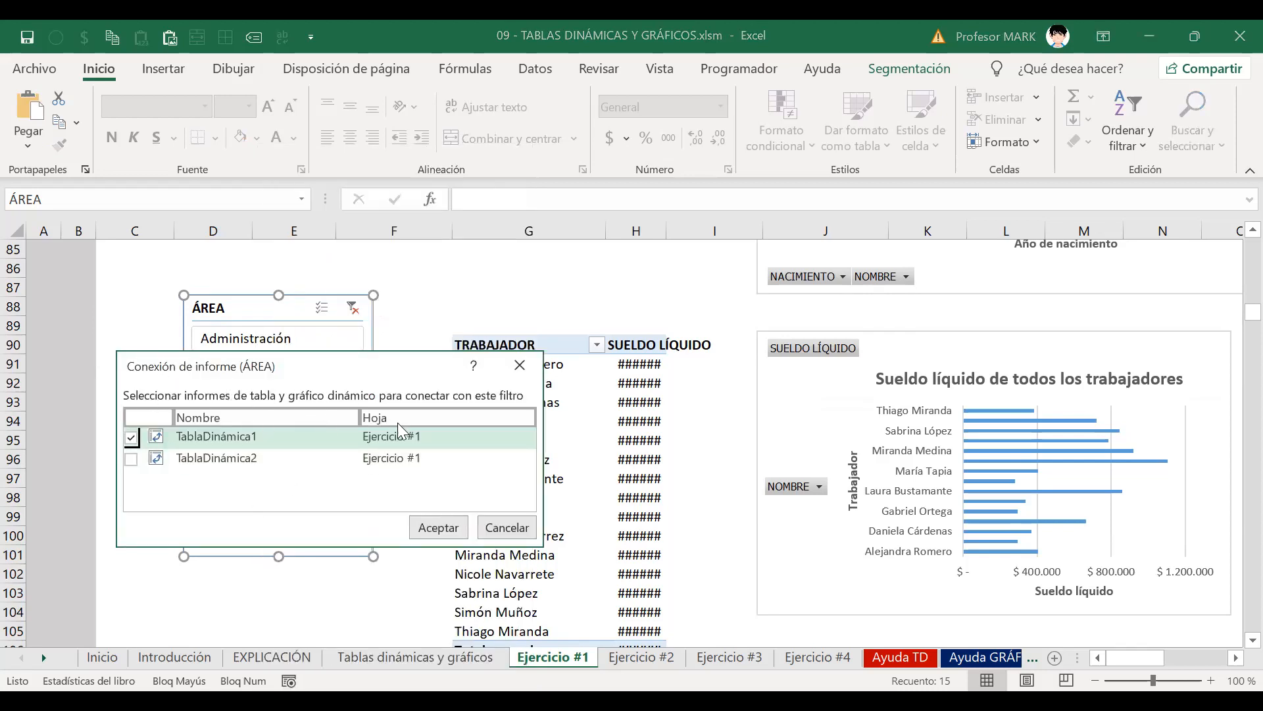
pyautogui.click(131, 459)
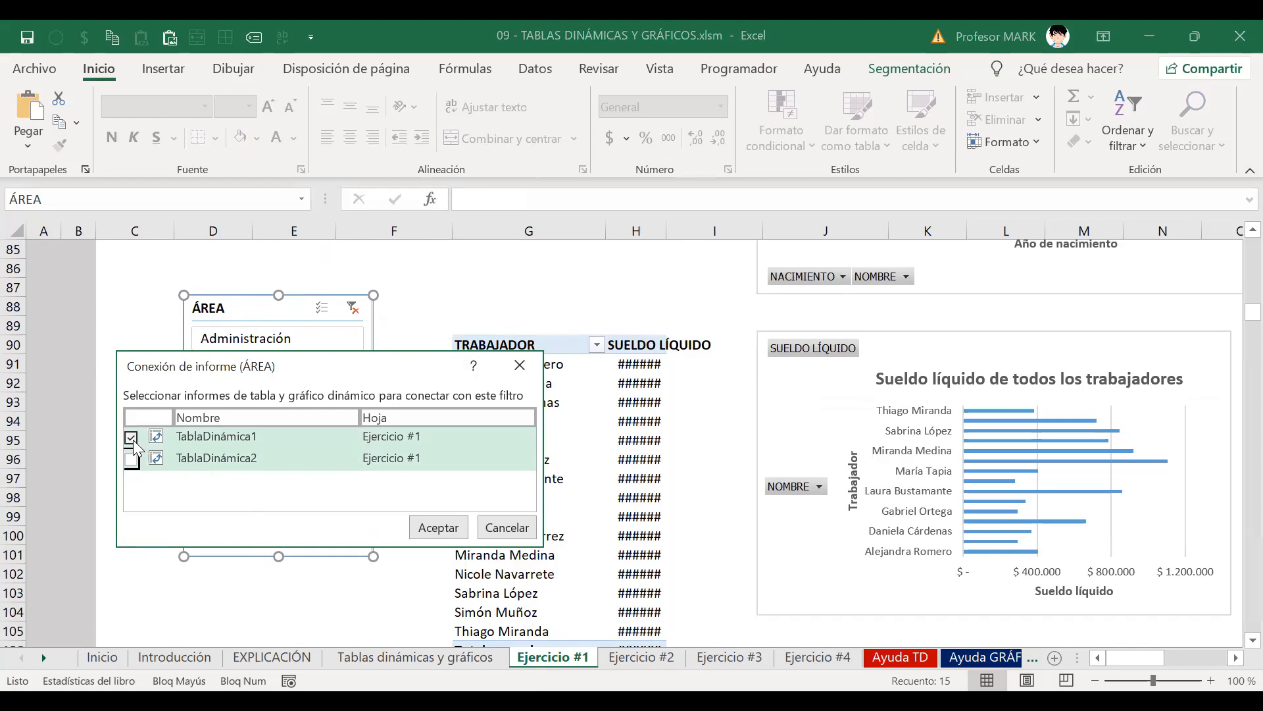
pyautogui.click(131, 459)
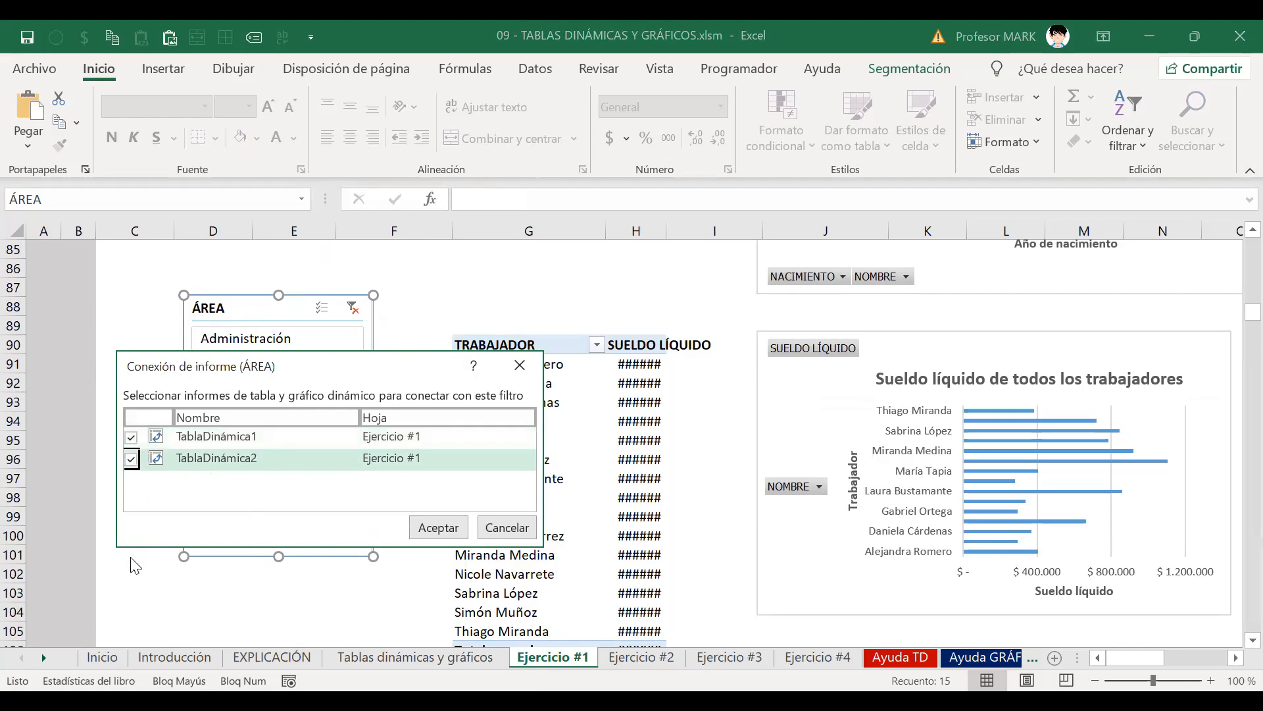
pyautogui.click(437, 527)
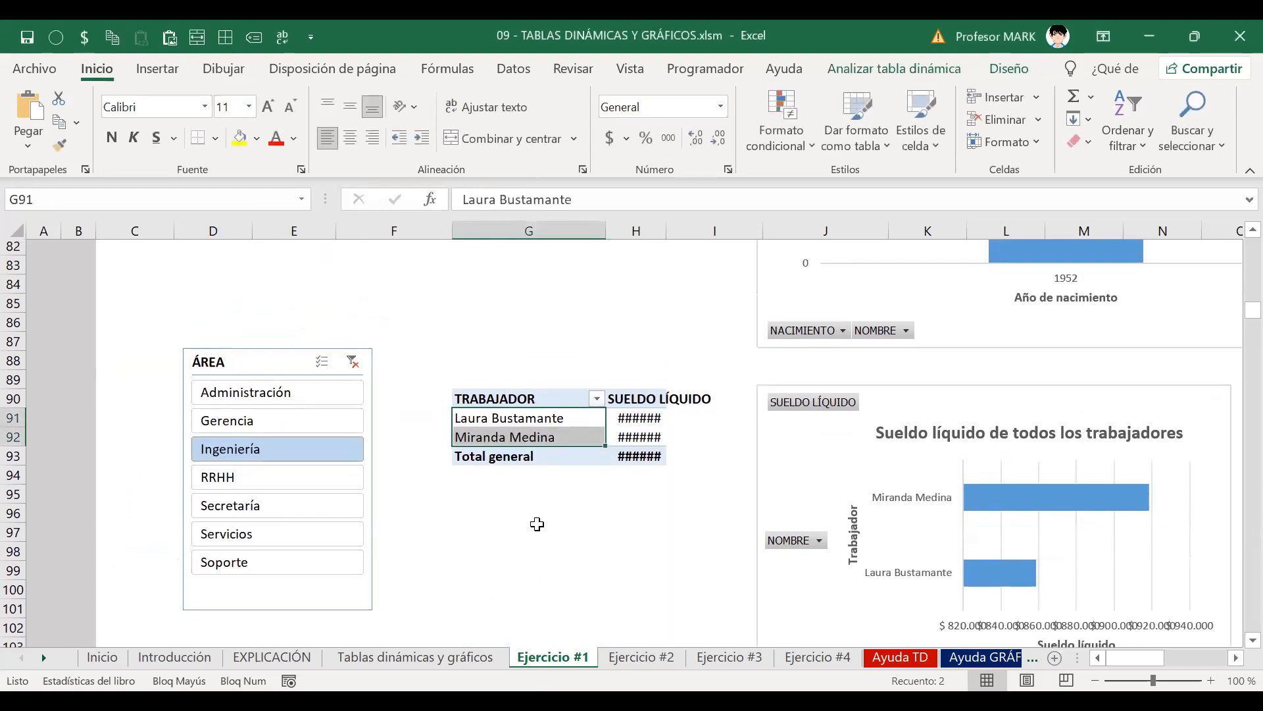
# Filter the ÁREA slicer by RRHH and check both pivot tables
pyautogui.click(250, 478)
pyautogui.scroll(4, 407, 358)
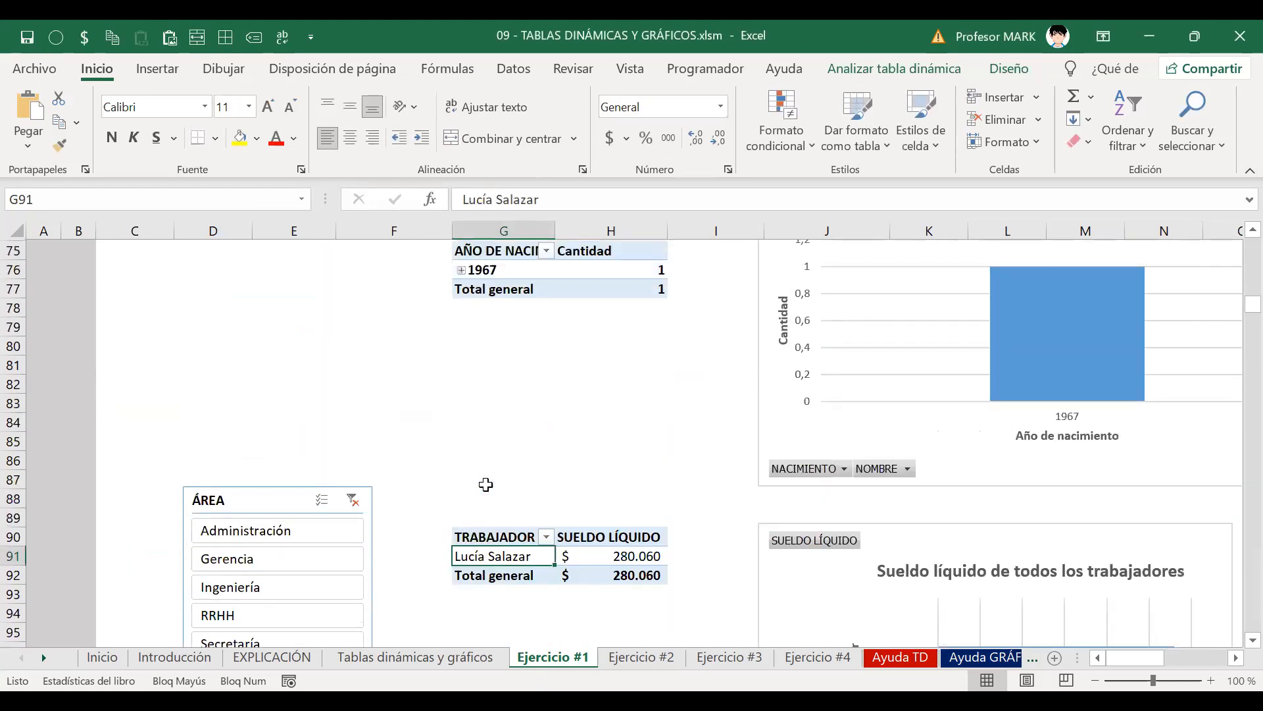
# Move the ÁREA slicer up so it sits beside the gap between the two pivot tables
pyautogui.scroll(-2, 351, 363)
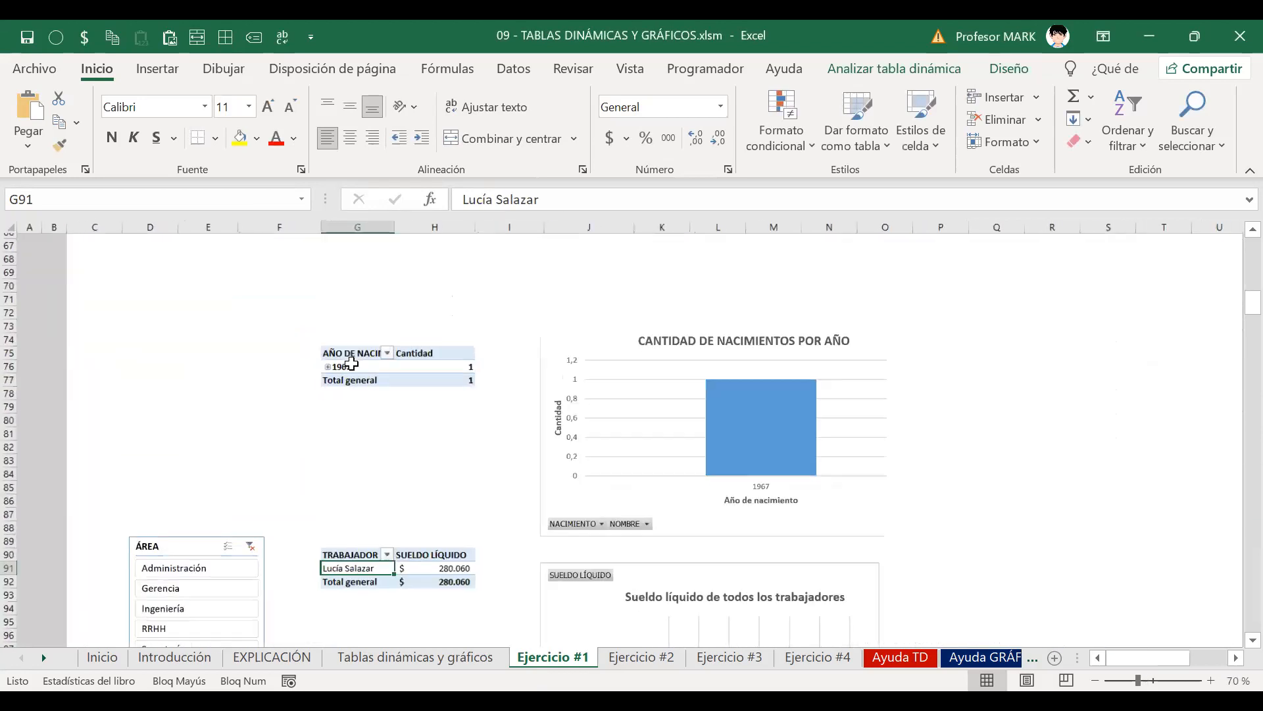
pyautogui.scroll(-1, 343, 405)
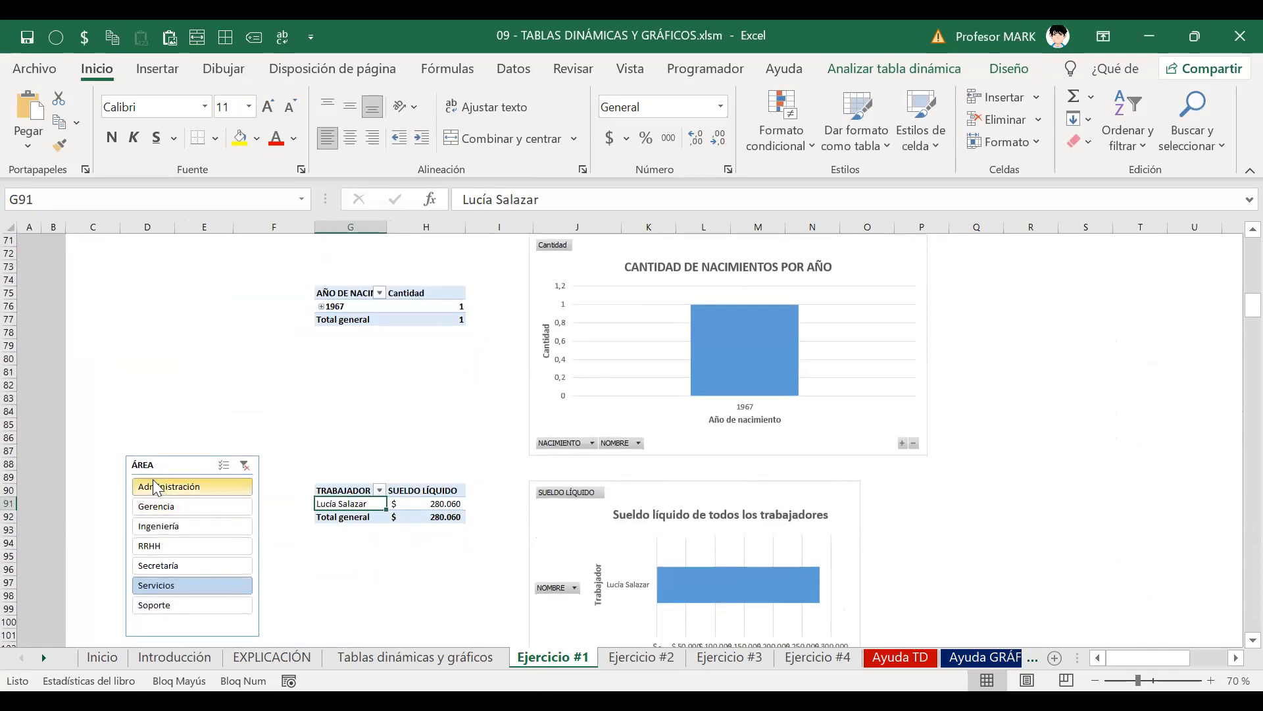
pyautogui.moveTo(169, 461); pyautogui.dragTo(160, 338)
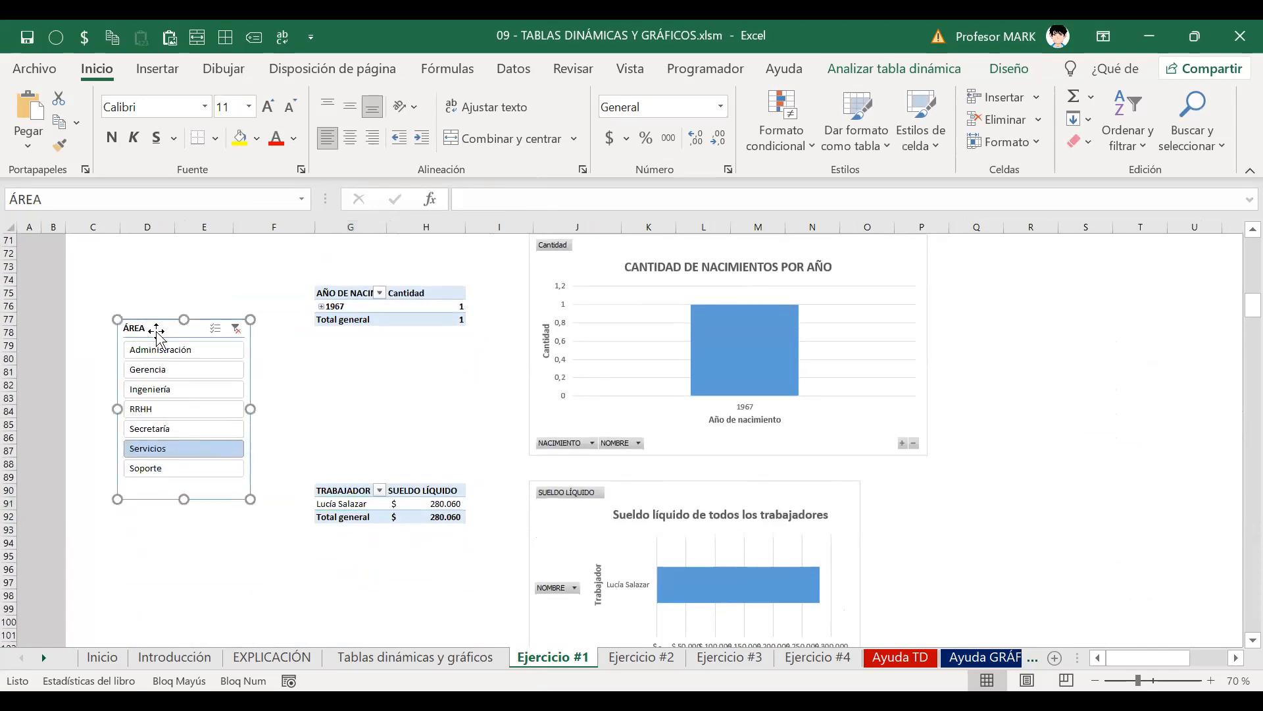
# Filter the ÁREA slicer by Ingeniería, RRHH and Servicios in turn to test both pivot tables
pyautogui.click(160, 390)
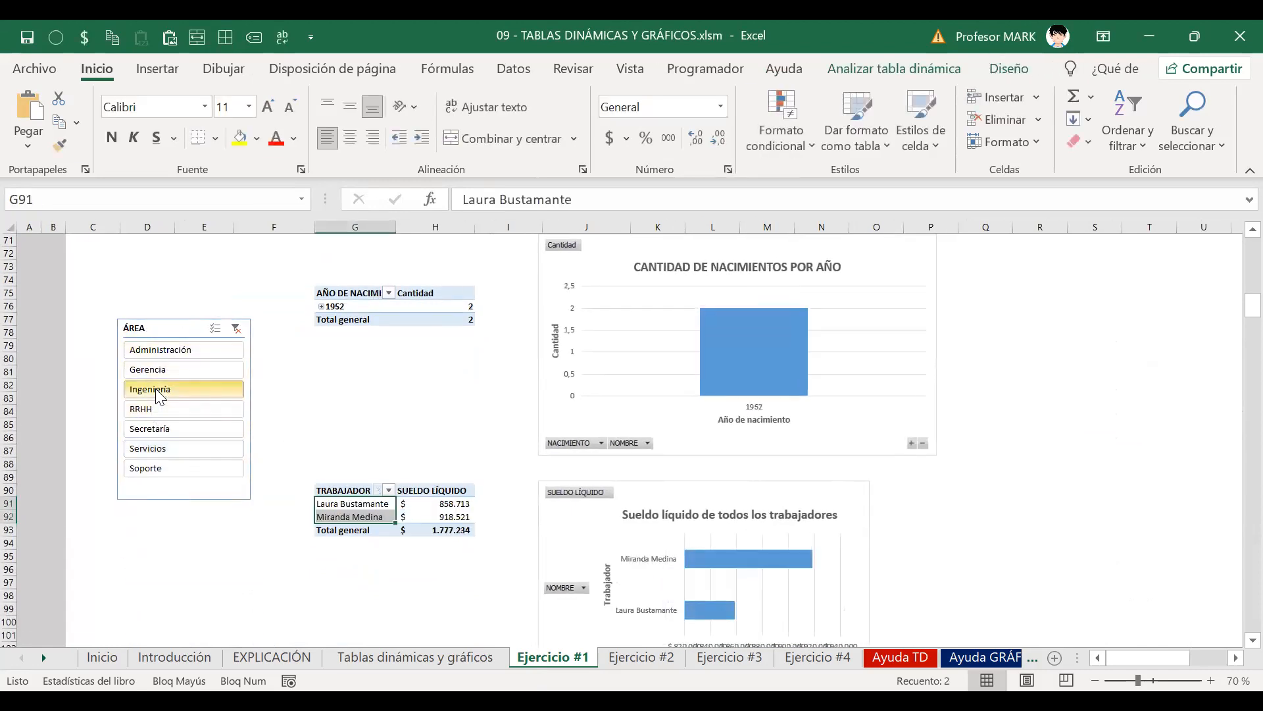
pyautogui.click(158, 409)
pyautogui.click(156, 450)
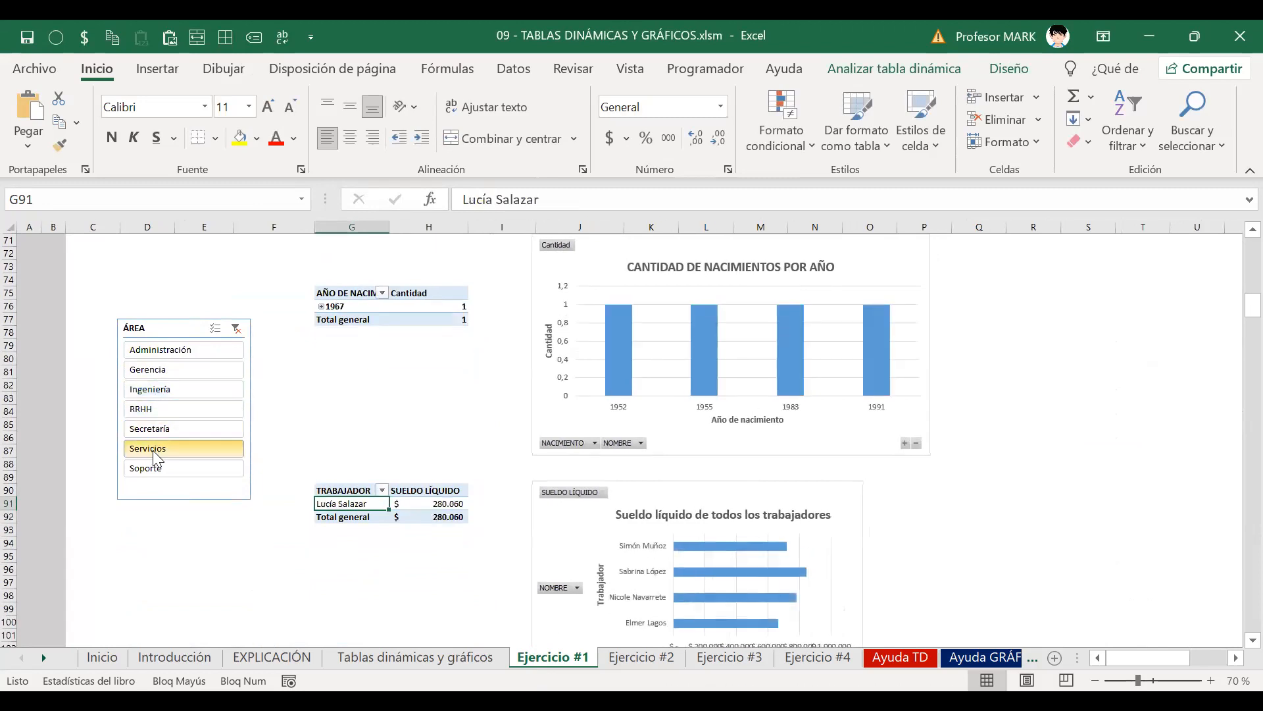
# Filter the ÁREA slicer by Administración and compare the birth years and counts with the worker names and salaries
pyautogui.click(168, 355)
pyautogui.click(375, 320)
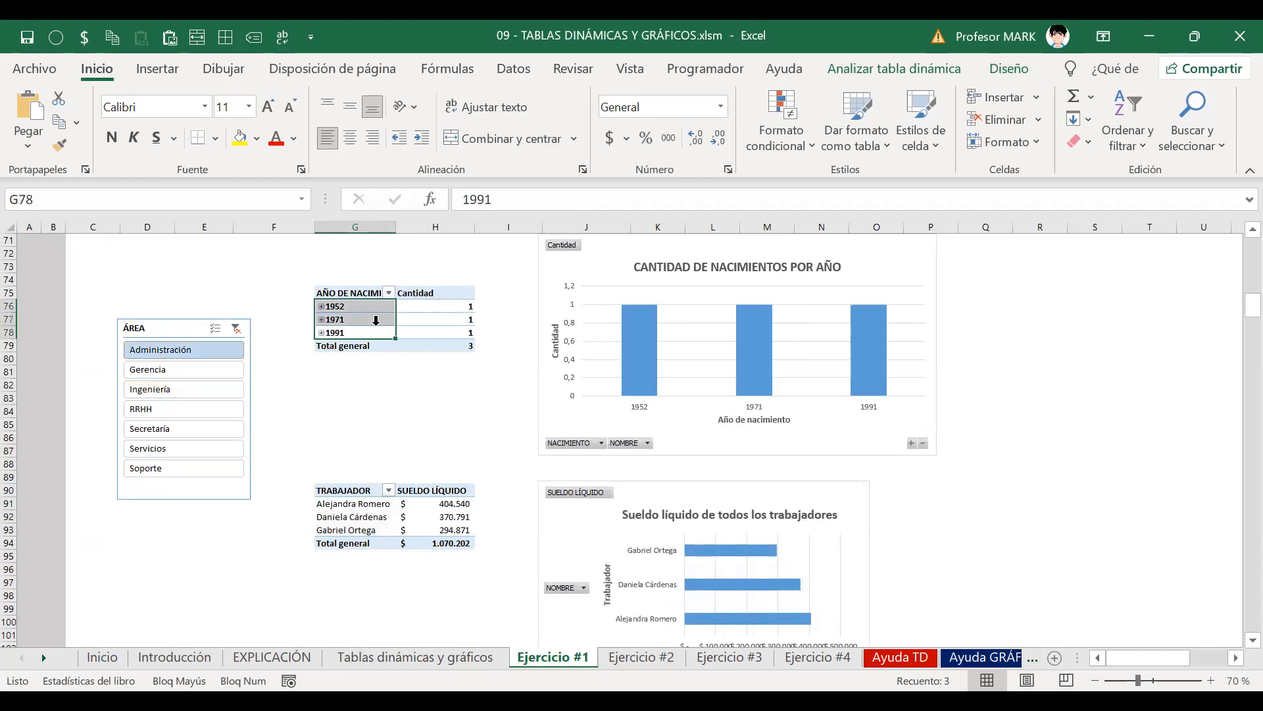
pyautogui.click(326, 310)
pyautogui.click(356, 306)
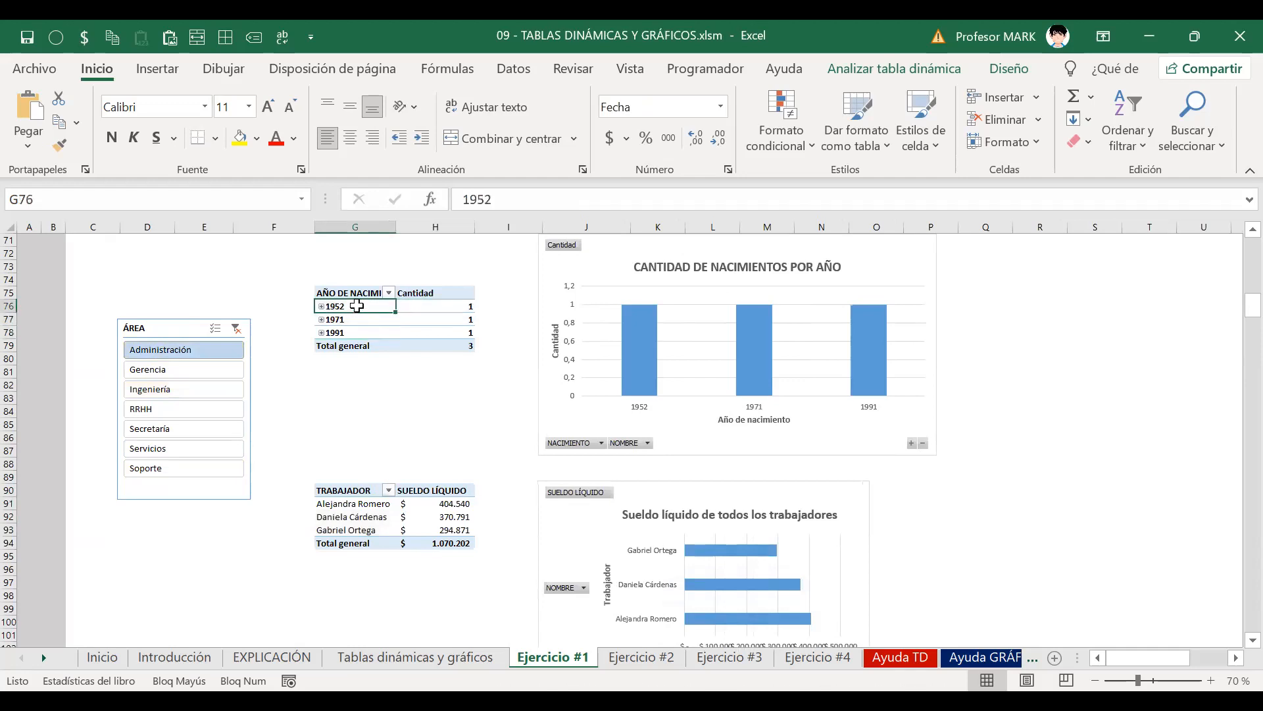
pyautogui.moveTo(437, 307); pyautogui.dragTo(367, 333)
pyautogui.moveTo(359, 506); pyautogui.dragTo(359, 530)
pyautogui.moveTo(439, 503); pyautogui.dragTo(436, 531)
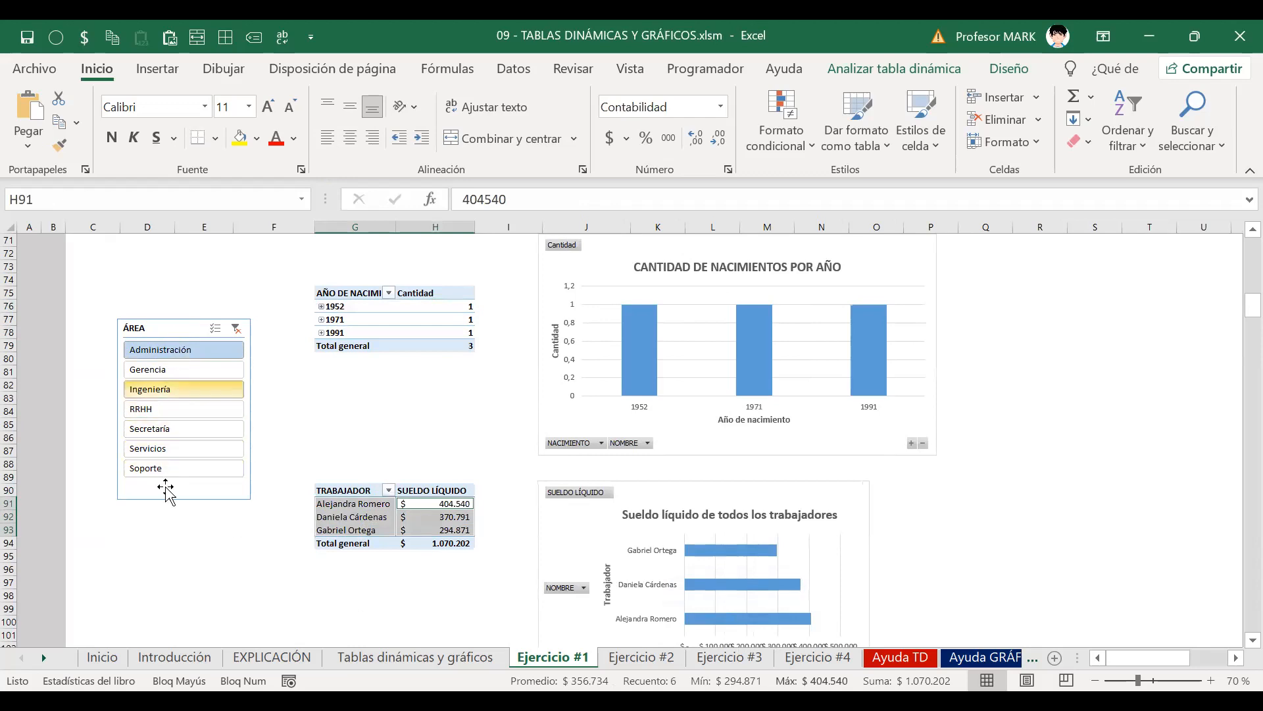
# Add Soporte to the ÁREA slicer's selection, and clear the slicer's filter
pyautogui.keyDown('ctrl'); pyautogui.click(164, 467); pyautogui.keyUp('ctrl')
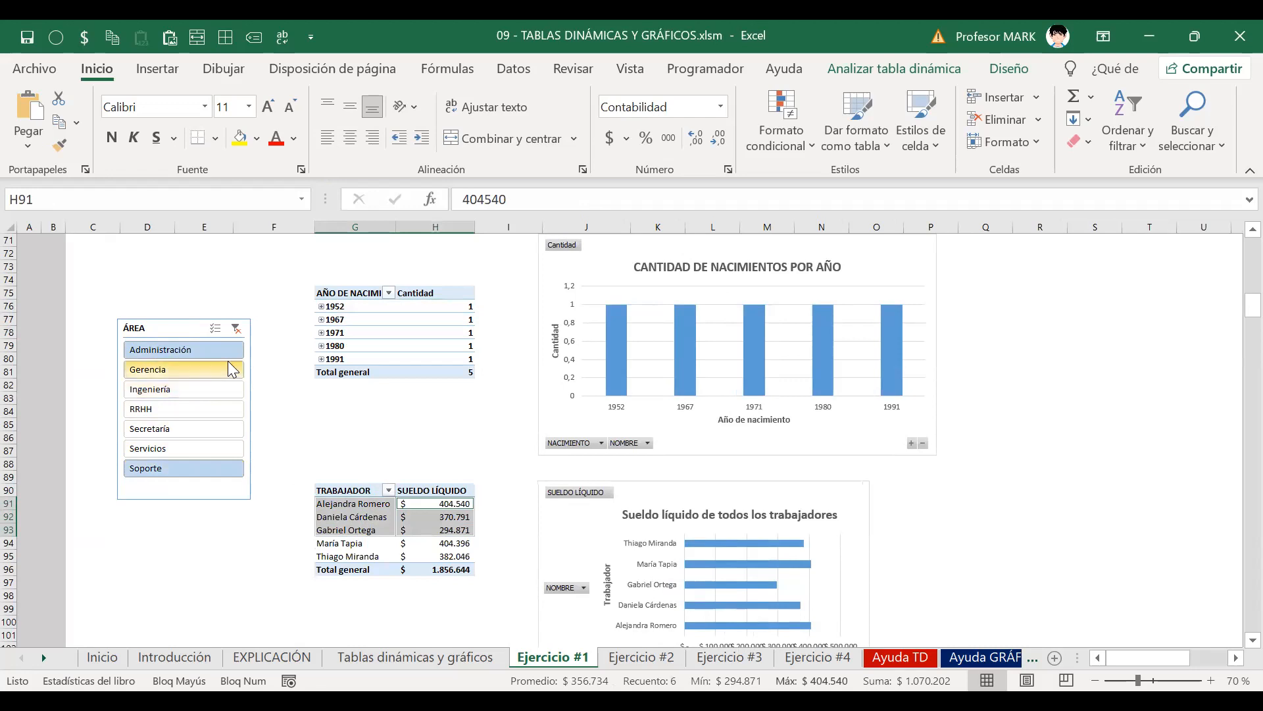
pyautogui.click(237, 329)
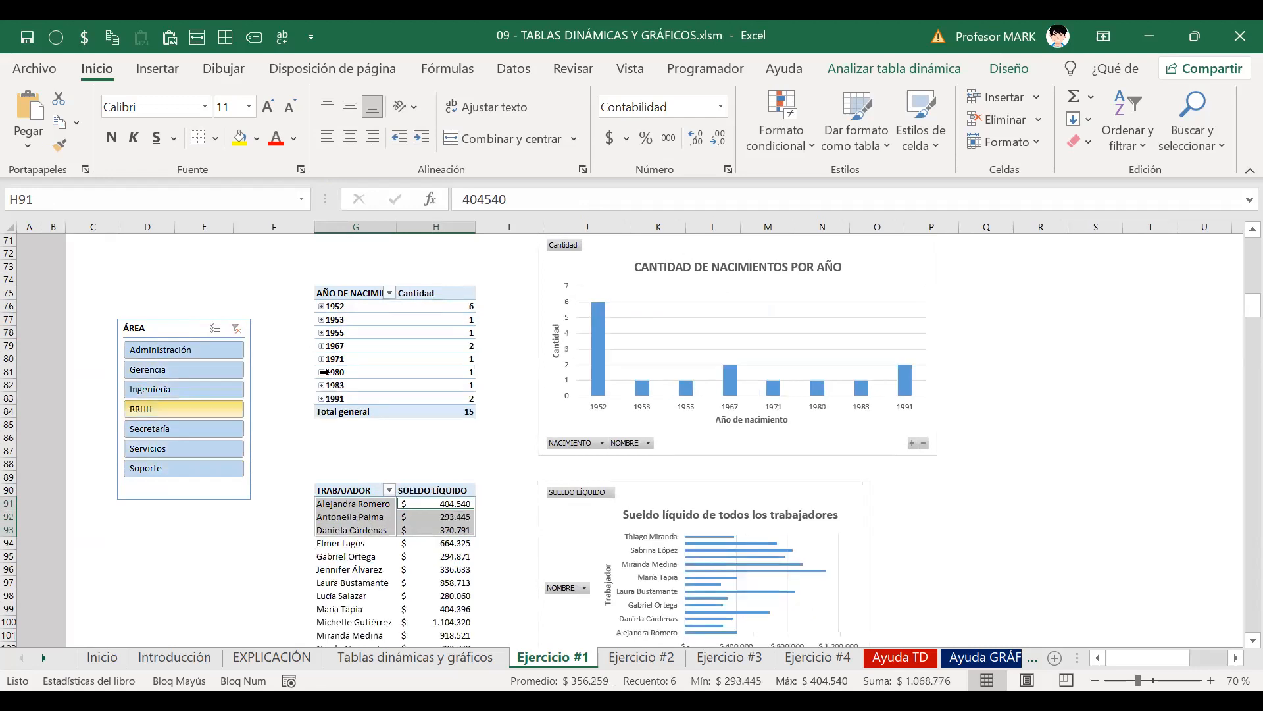
# Reposition the ÁREA slicer beside the birth-year pivot table, checking the layout against the exercise's example diagram
pyautogui.moveTo(156, 326); pyautogui.dragTo(159, 381)
pyautogui.click(526, 373)
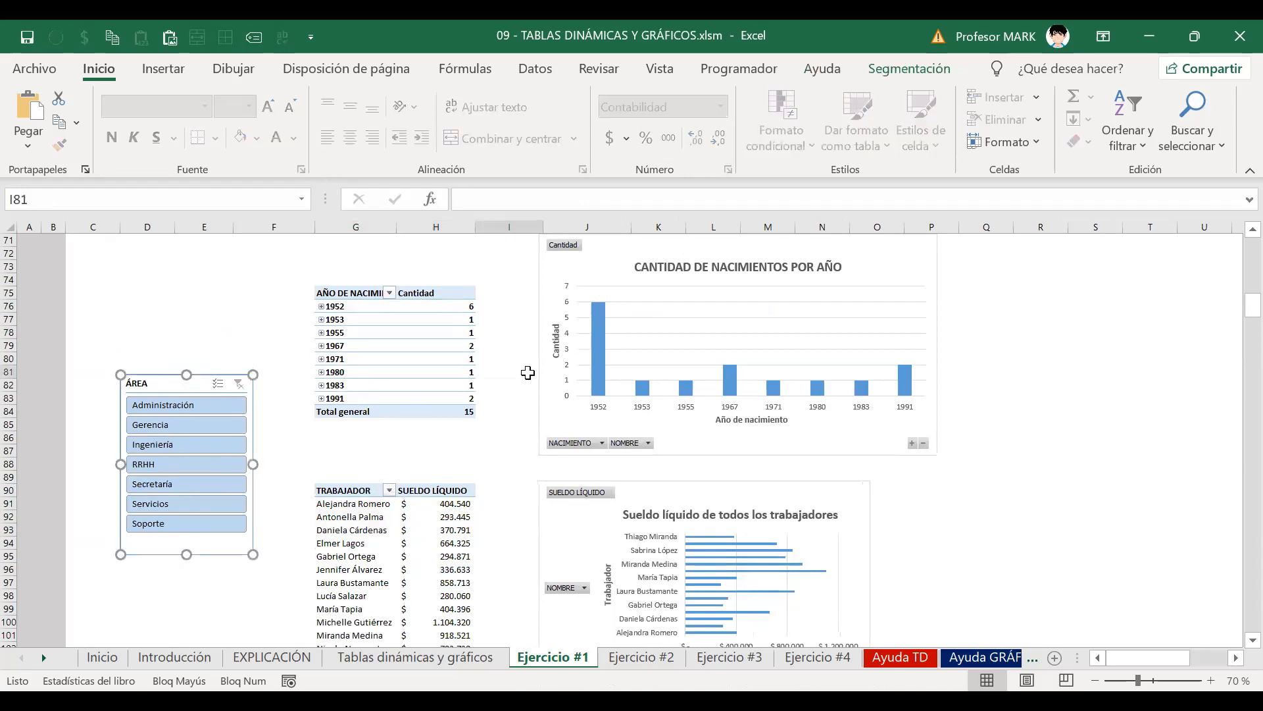
pyautogui.scroll(8, 527, 374)
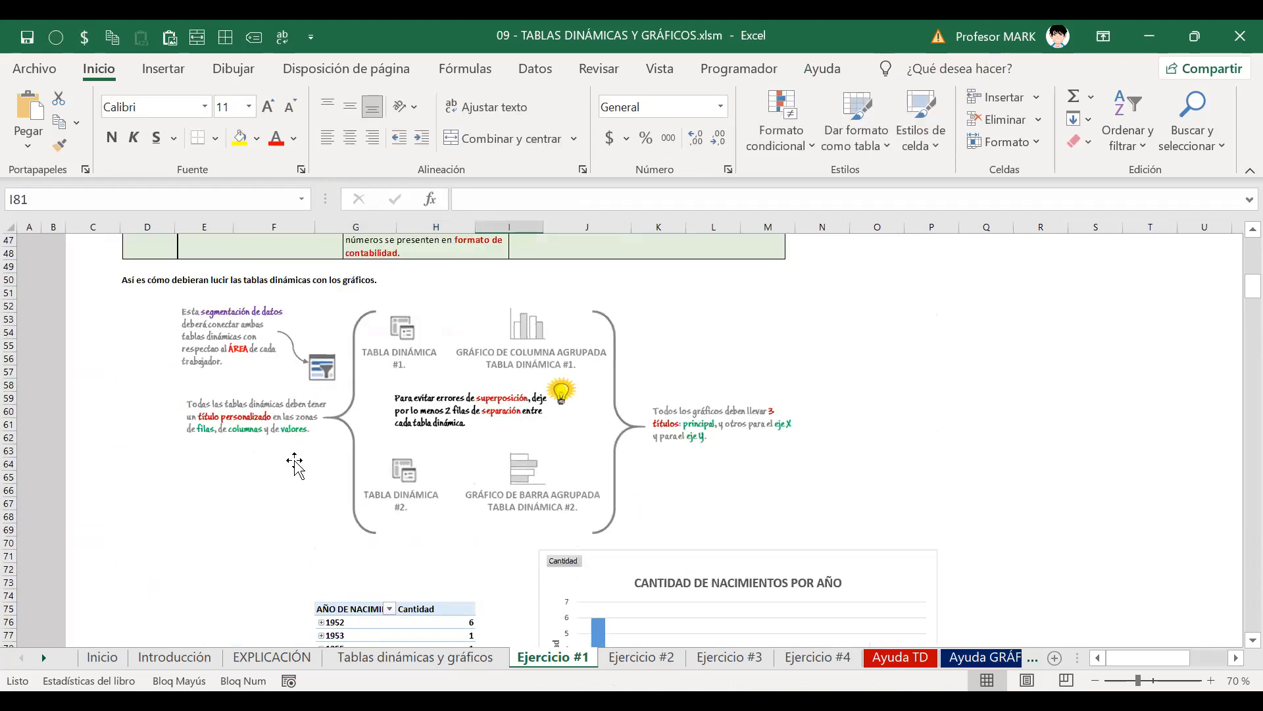
pyautogui.scroll(-4, 332, 383)
pyautogui.moveTo(187, 538); pyautogui.dragTo(183, 492)
pyautogui.click(212, 408)
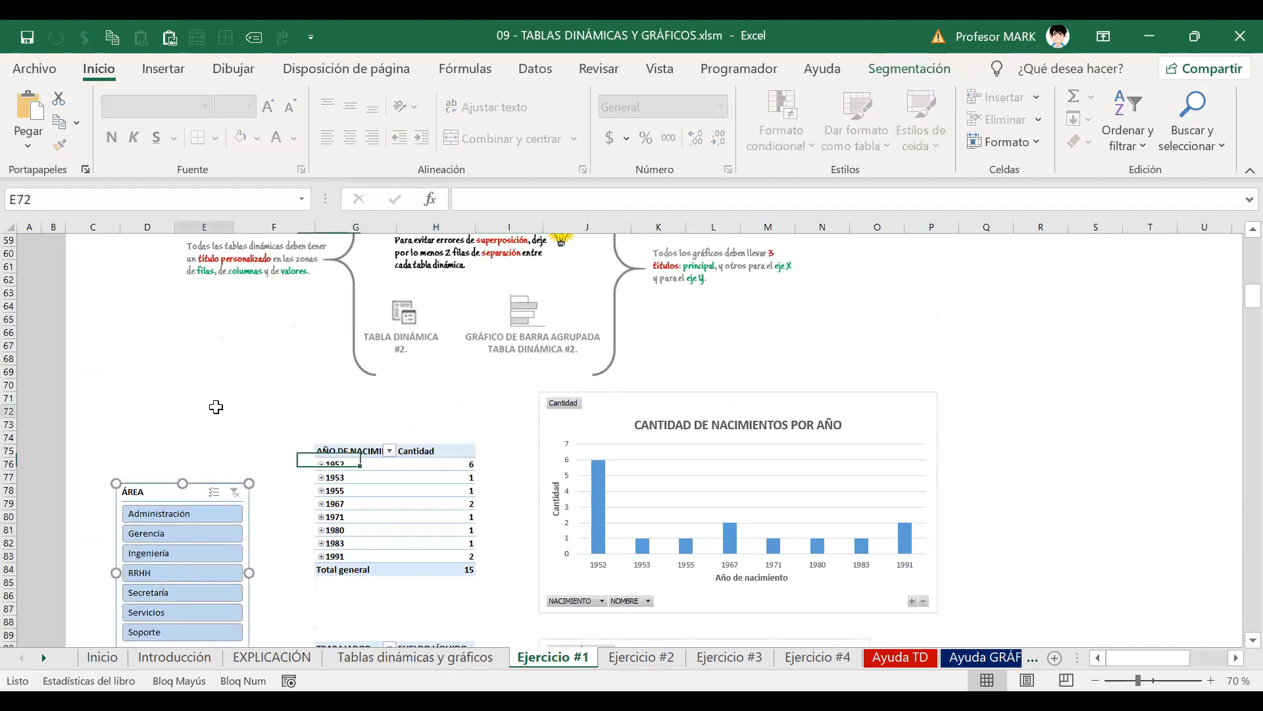
pyautogui.scroll(-2, 321, 440)
pyautogui.scroll(-4, 263, 493)
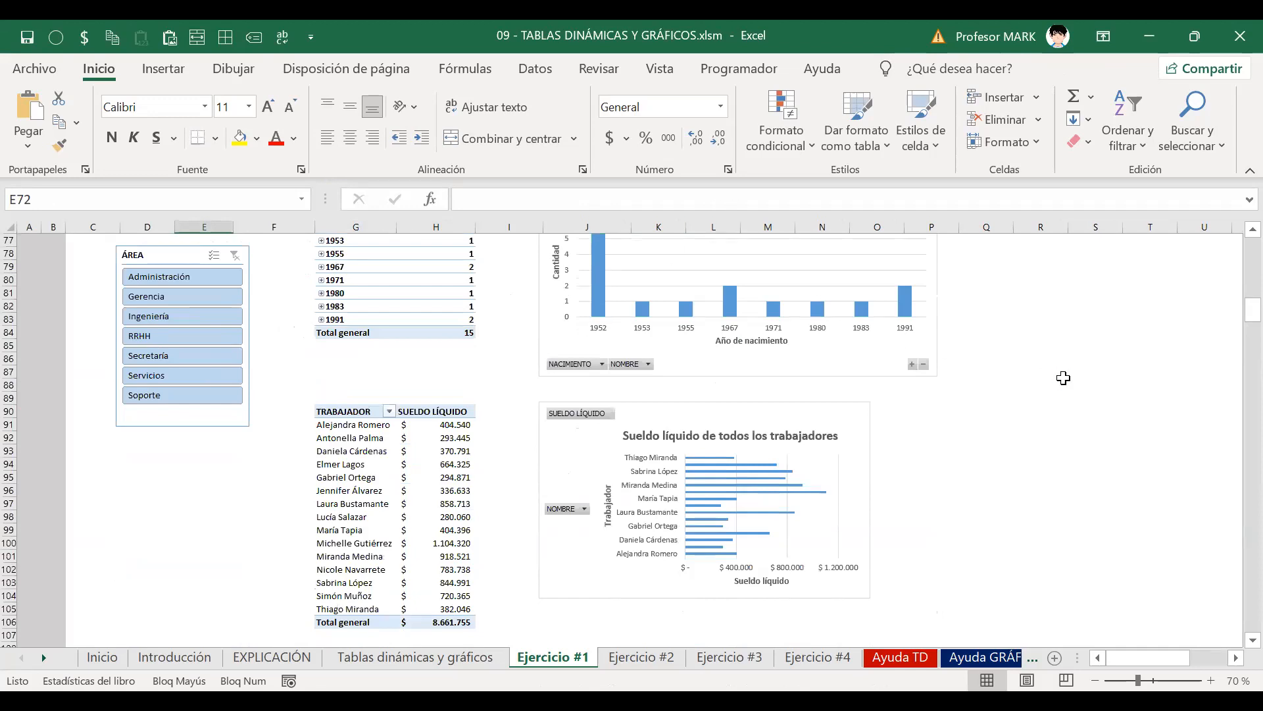
pyautogui.scroll(2, 1061, 378)
pyautogui.scroll(3, 410, 347)
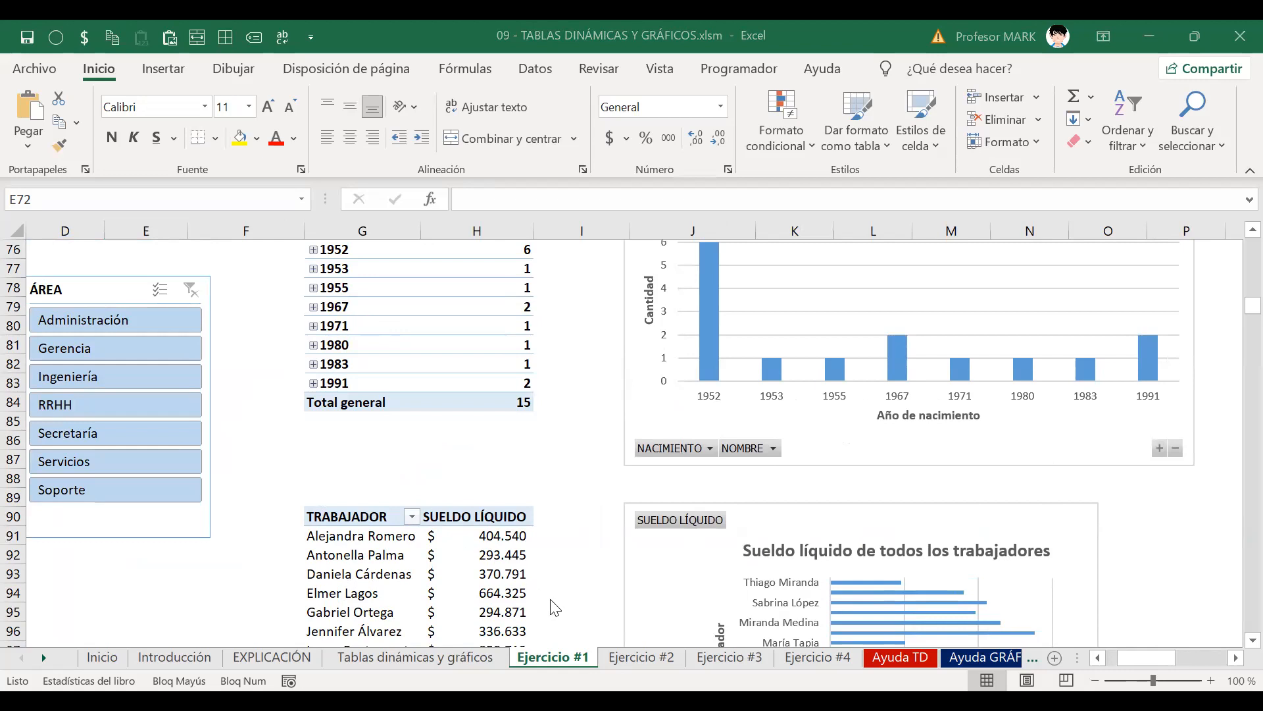
pyautogui.click(1131, 652)
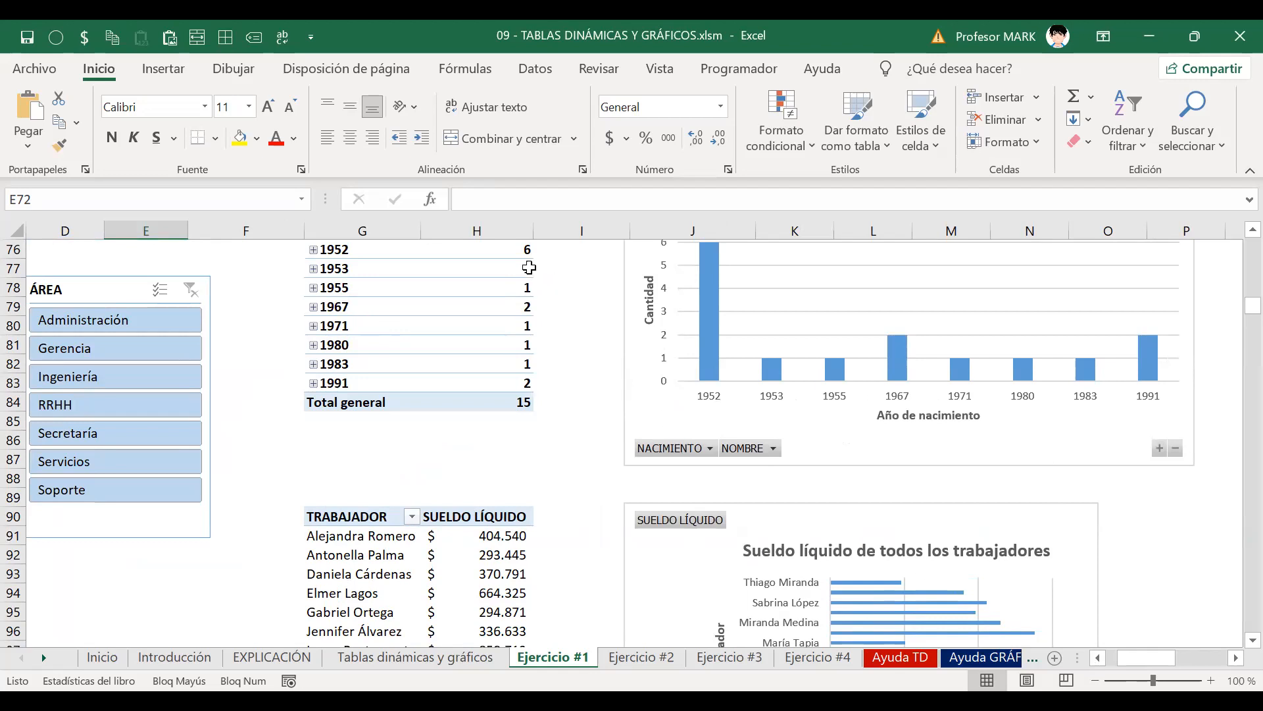
pyautogui.scroll(-2, 131, 298)
pyautogui.scroll(2, 130, 298)
# Move the ÁREA slicer slightly down and filter it by Administración
pyautogui.click(80, 291)
pyautogui.moveTo(80, 291); pyautogui.dragTo(102, 376)
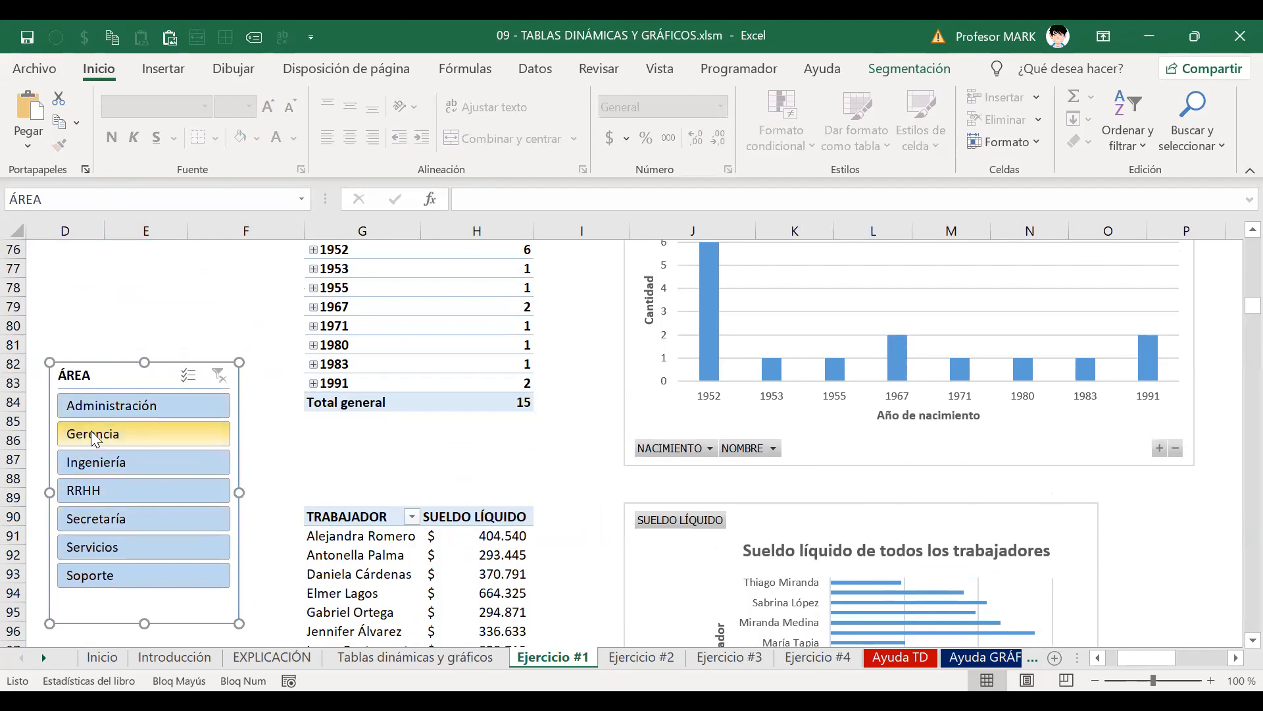
pyautogui.click(100, 406)
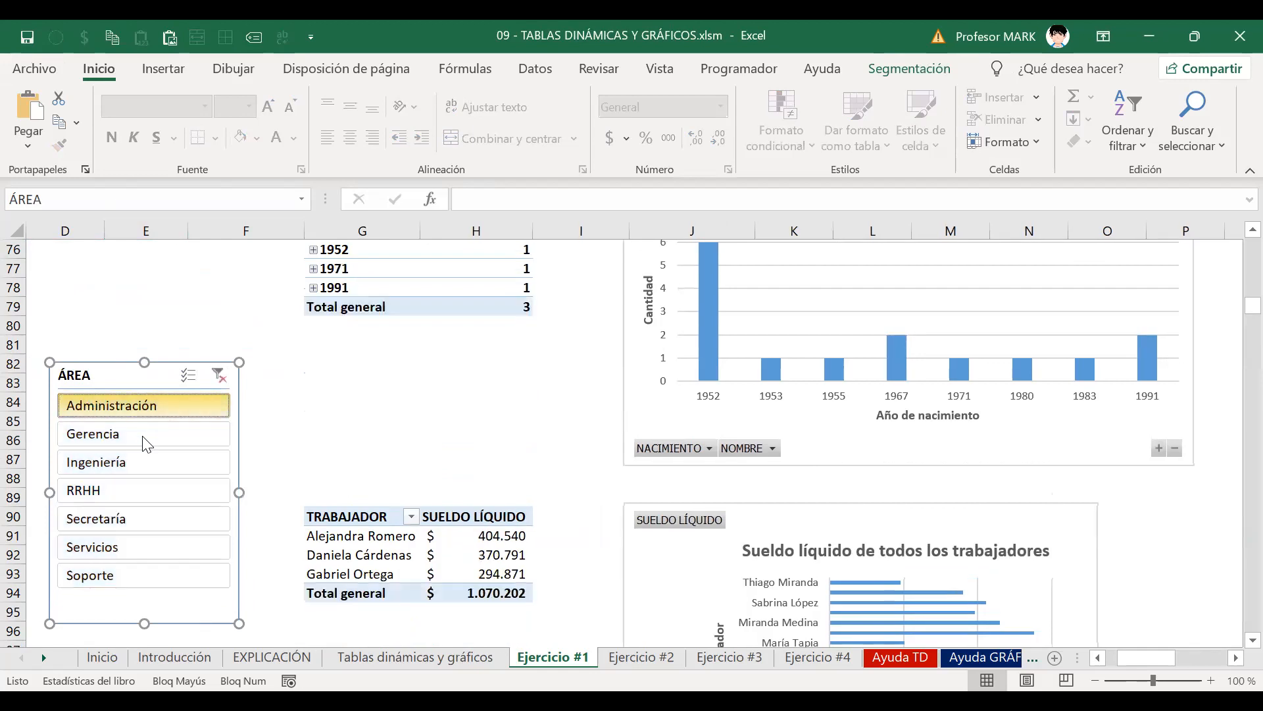
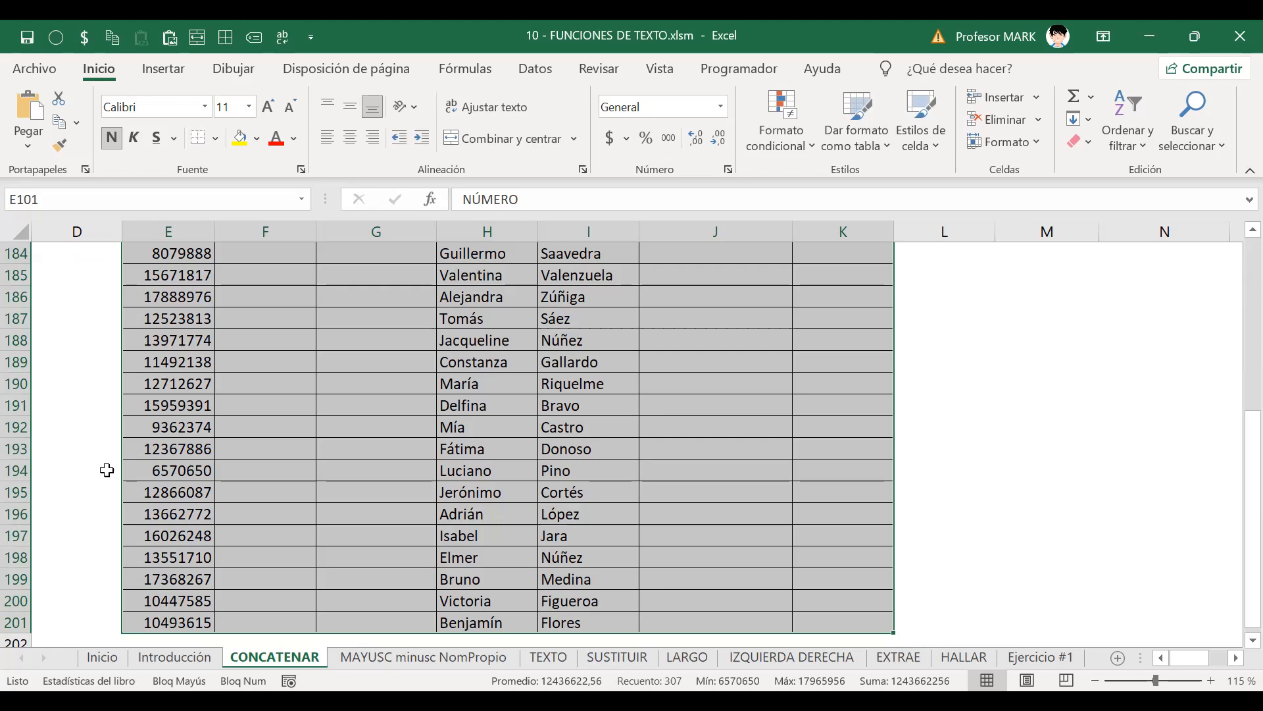
# Convert the customer range E101:K201 on the CONCATENAR sheet into a table with headers
pyautogui.hotkey('ctrl', 't')
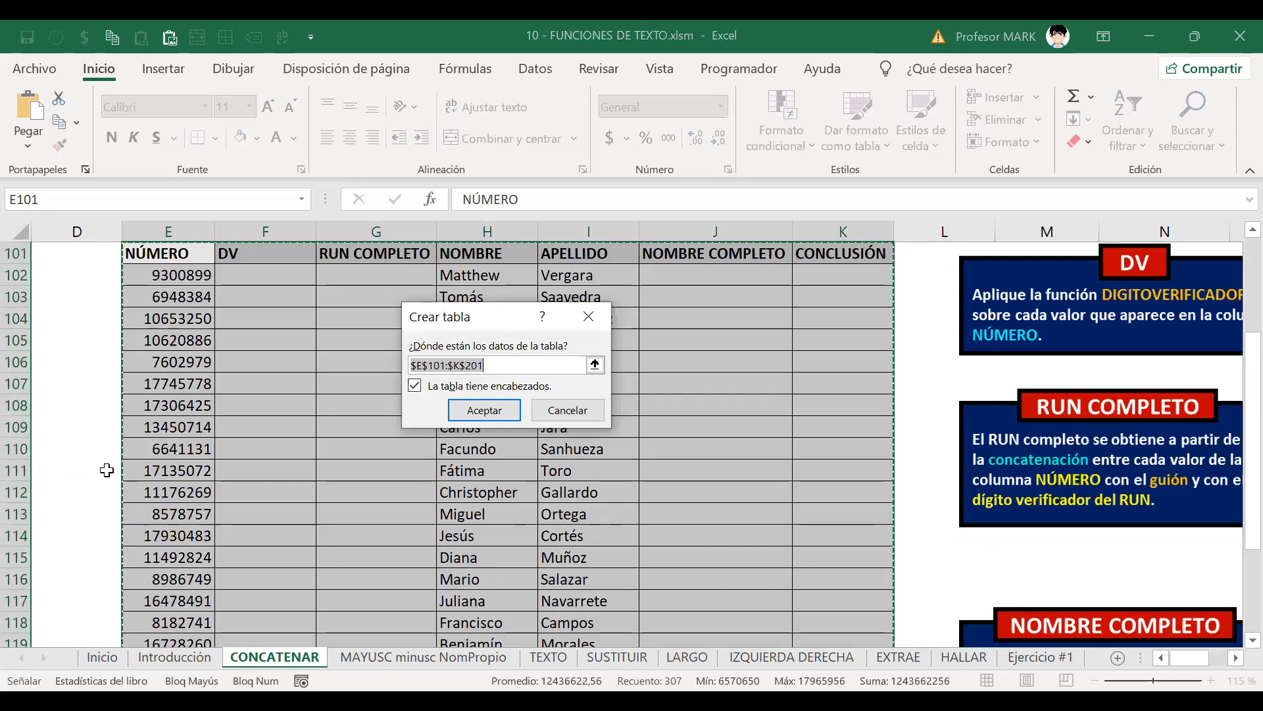
pyautogui.press('Return')
pyautogui.click(311, 402)
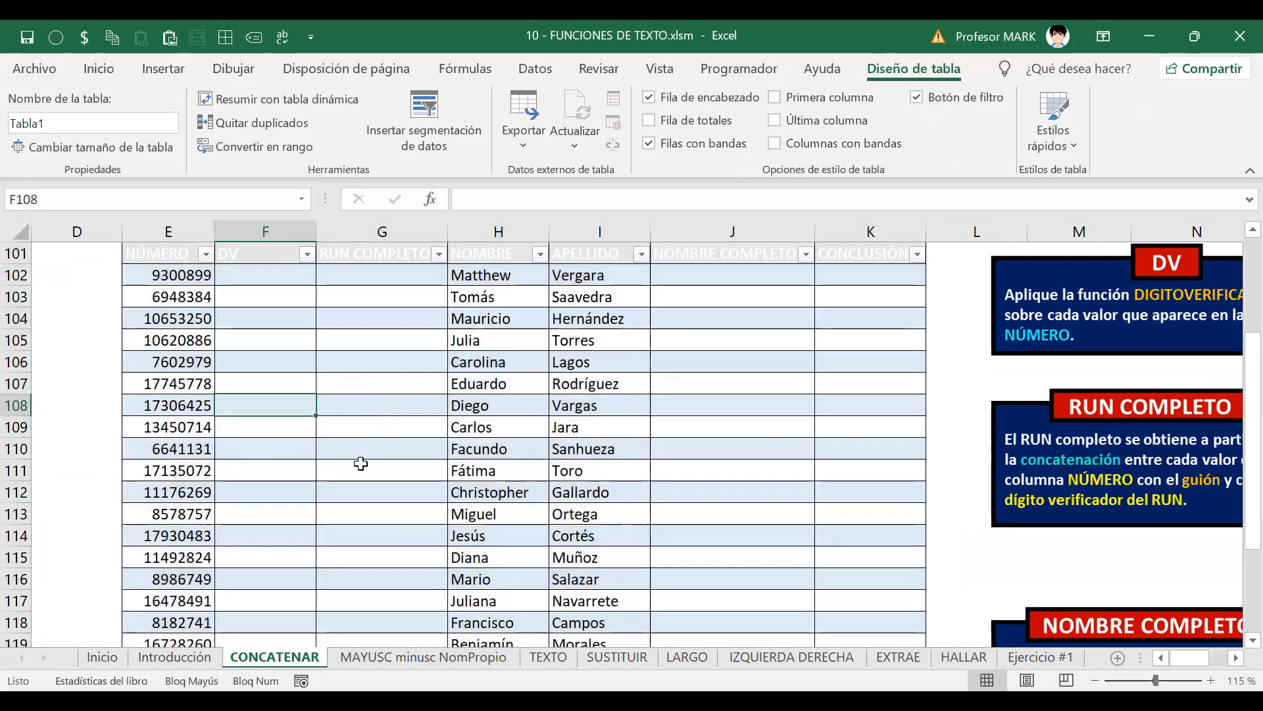
# Apply the Ninguno table style to the customer table
pyautogui.scroll(3, 361, 463)
pyautogui.click(452, 508)
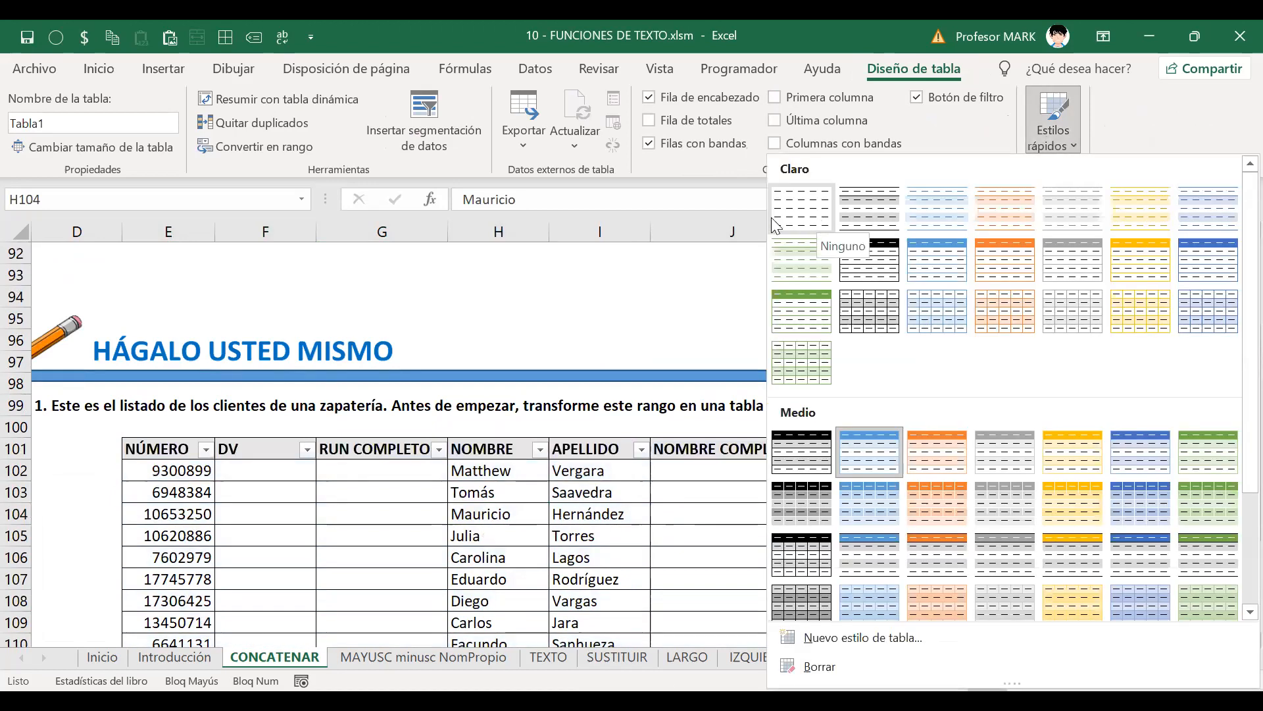
pyautogui.click(1044, 146)
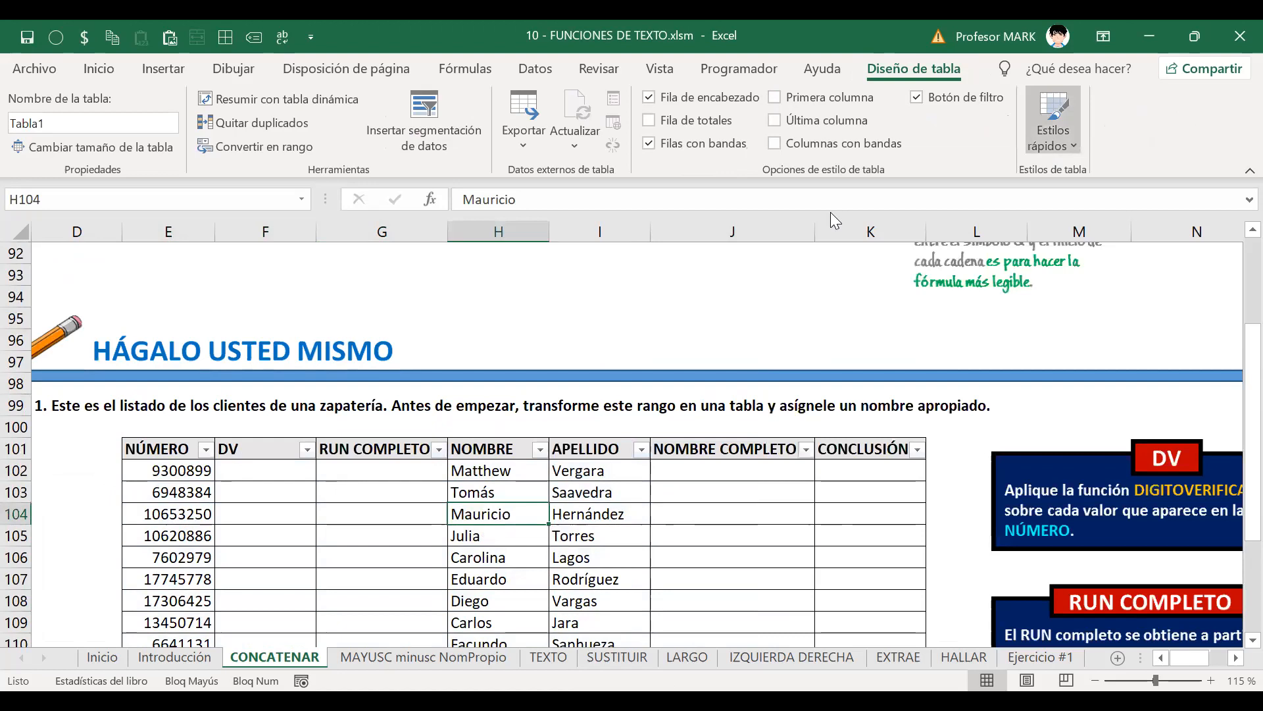
pyautogui.click(894, 74)
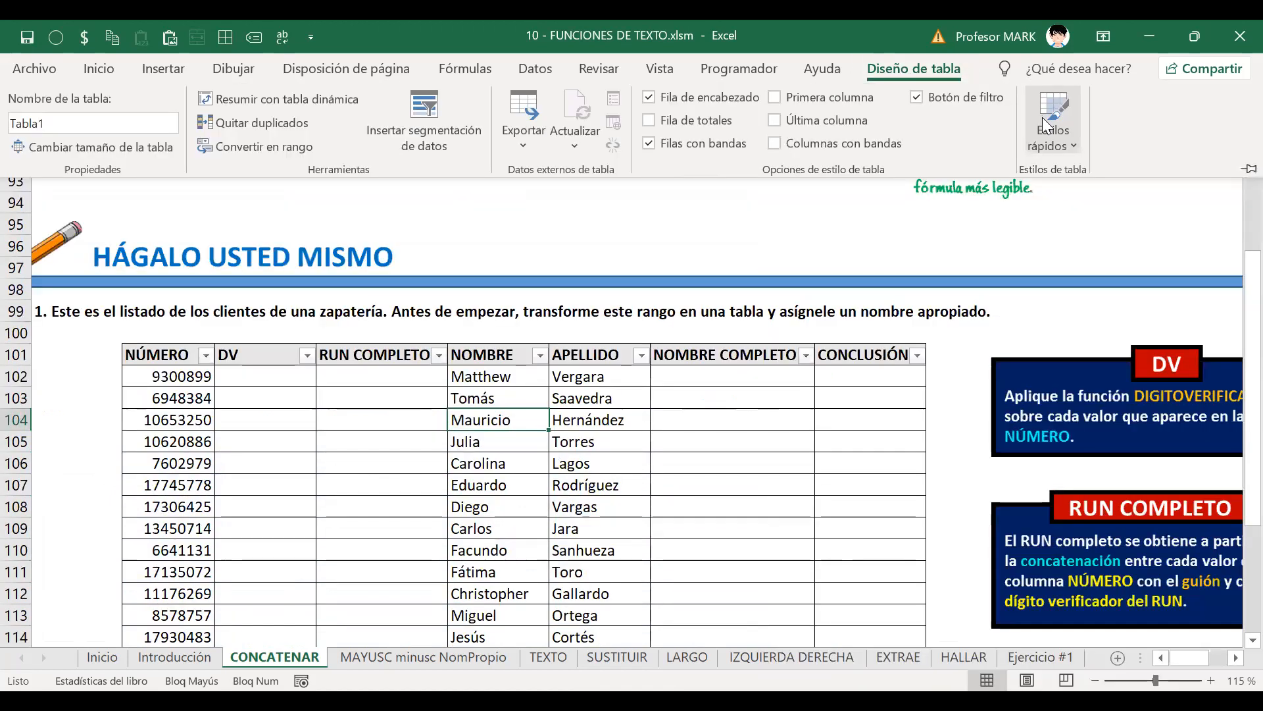
pyautogui.click(1051, 150)
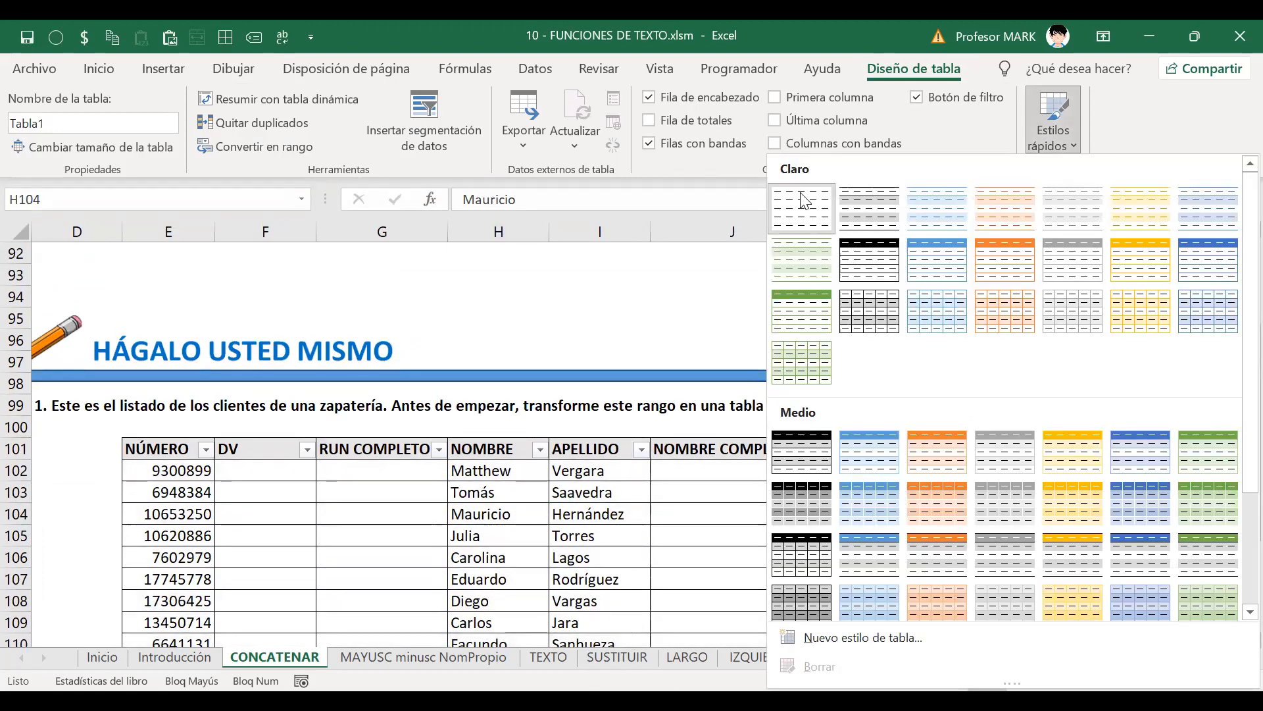
pyautogui.rightClick(799, 194)
pyautogui.click(845, 349)
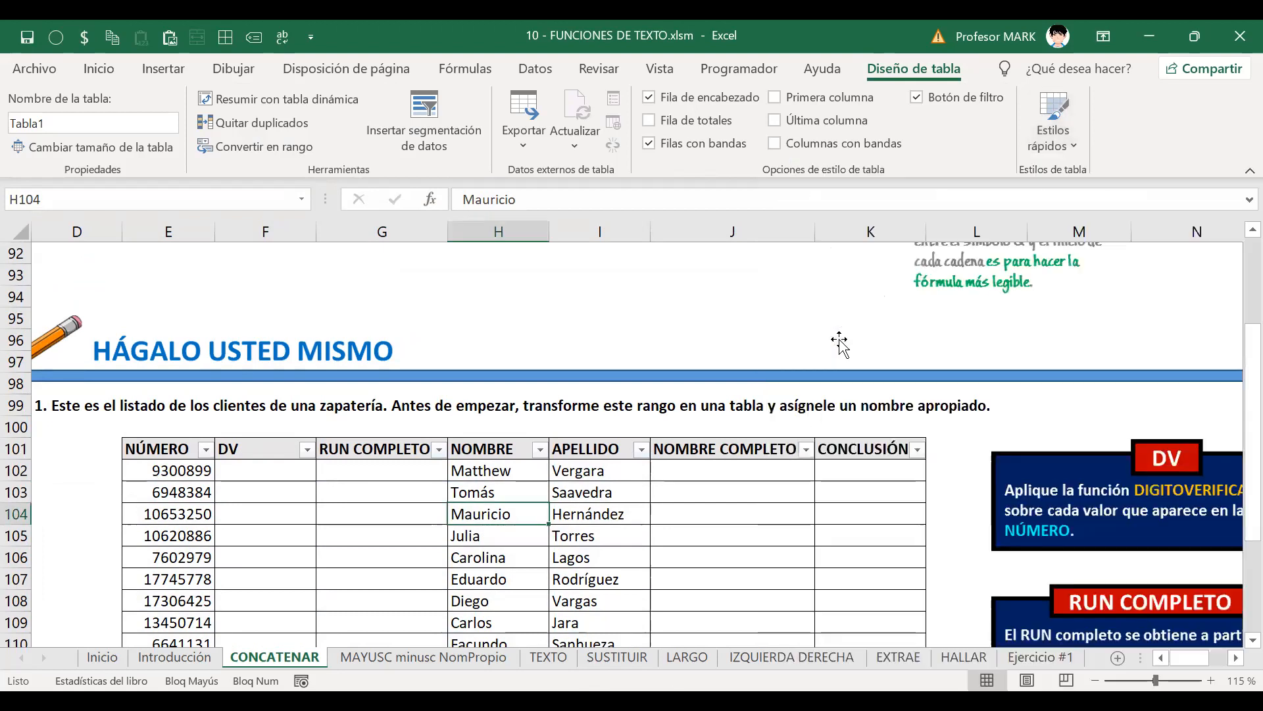
# Name the customer table FN_CONCATENAR
pyautogui.scroll(-2, 456, 506)
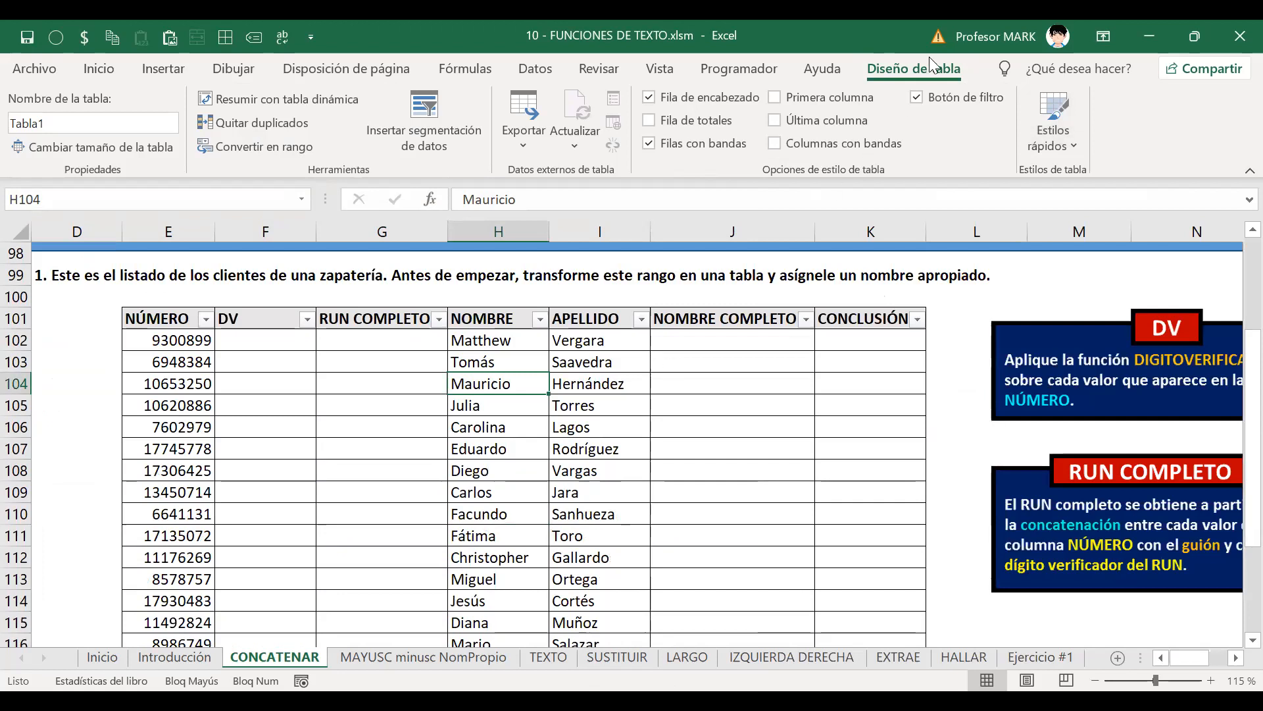
pyautogui.doubleClick(56, 122)
pyautogui.write('FN')
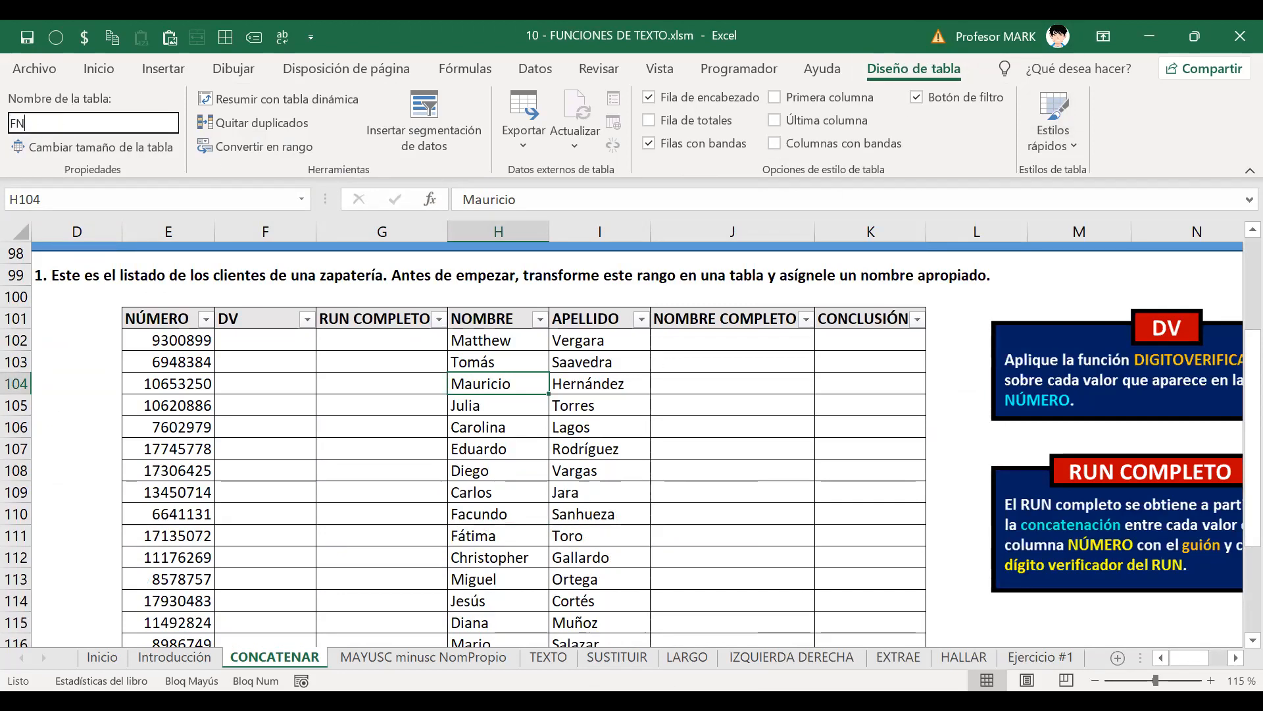
pyautogui.write('_CONCATENAR')
pyautogui.press('Return')
# Examine the customer table's column headings and its first and last rows along the NÚMERO column
pyautogui.press('Right')
pyautogui.press('Right')
pyautogui.press('Right')
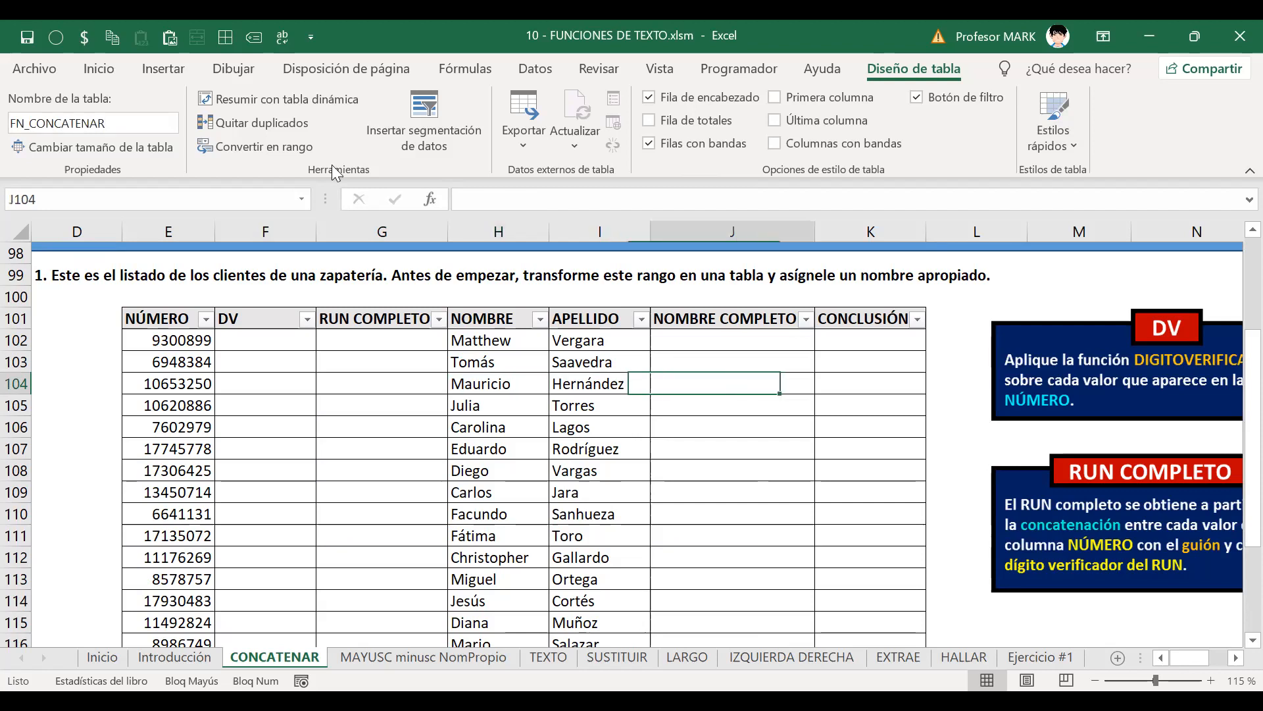
pyautogui.press('Up')
pyautogui.press('Up')
pyautogui.press('Up')
pyautogui.press('Left')
pyautogui.press('Left')
pyautogui.press('Left')
pyautogui.press('Left')
pyautogui.press('Left')
pyautogui.press('Left')
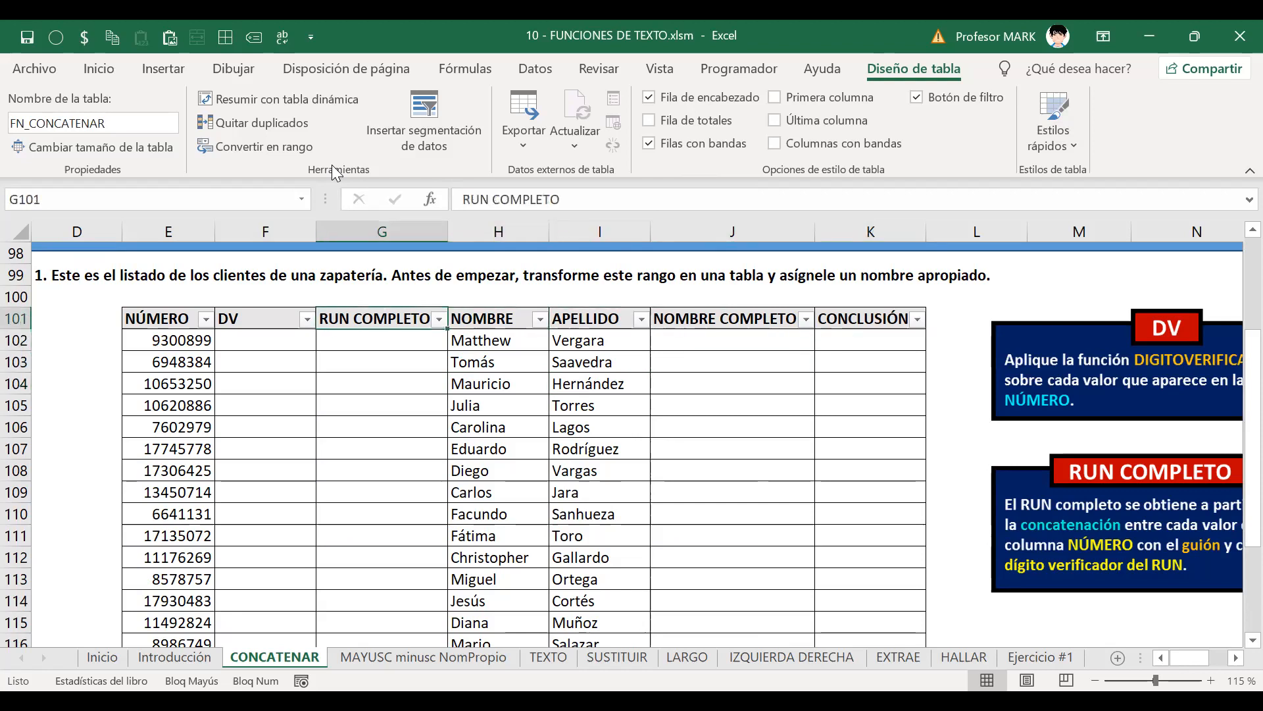
pyautogui.press('Down')
pyautogui.press('Down')
pyautogui.press('Down')
pyautogui.hotkey('ctrl', 'Down')
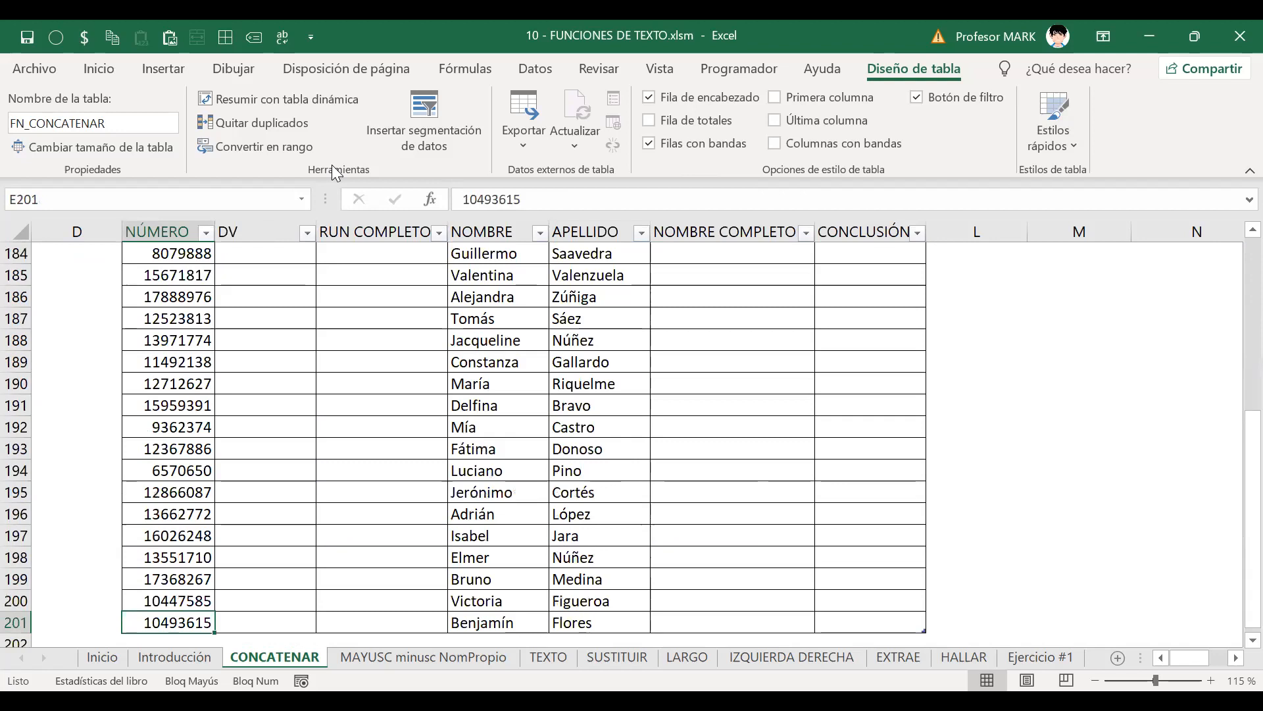
pyautogui.hotkey('ctrl', 'Up')
pyautogui.press('Down')
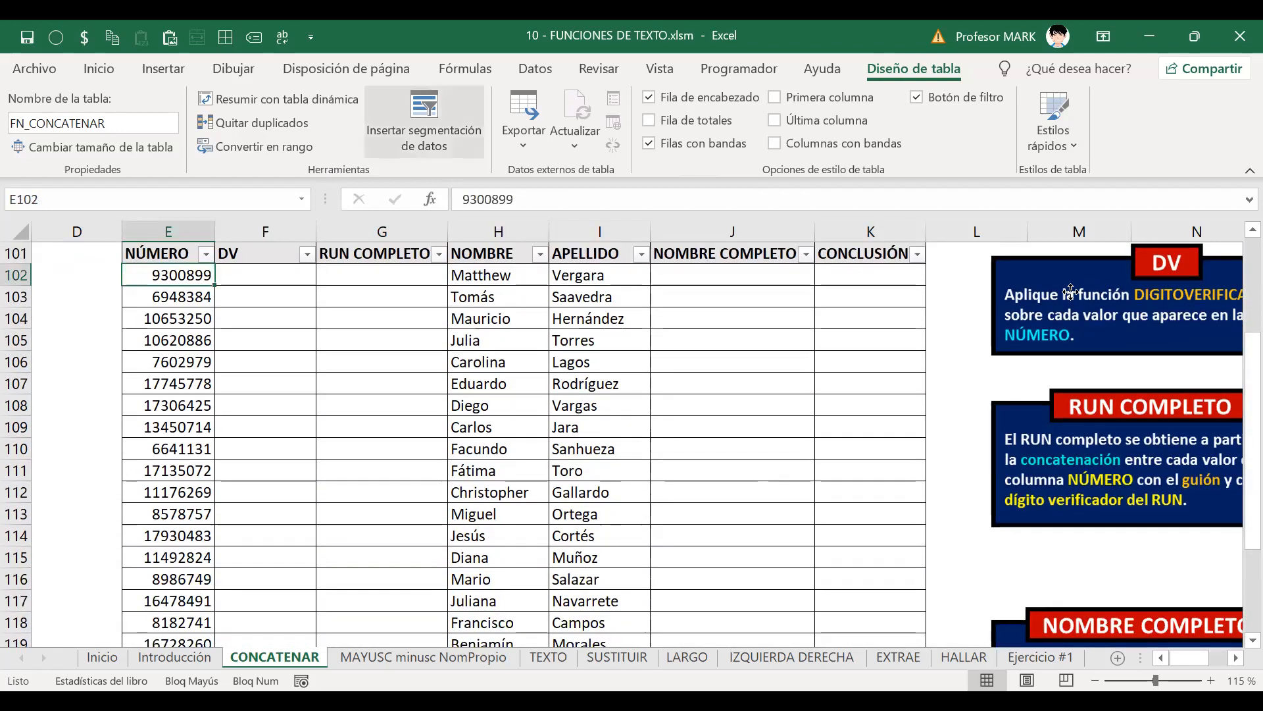
# Move the DV instruction box onto the customer table, near the first rows of the DV column
pyautogui.moveTo(1072, 291); pyautogui.dragTo(955, 313)
pyautogui.click(239, 256)
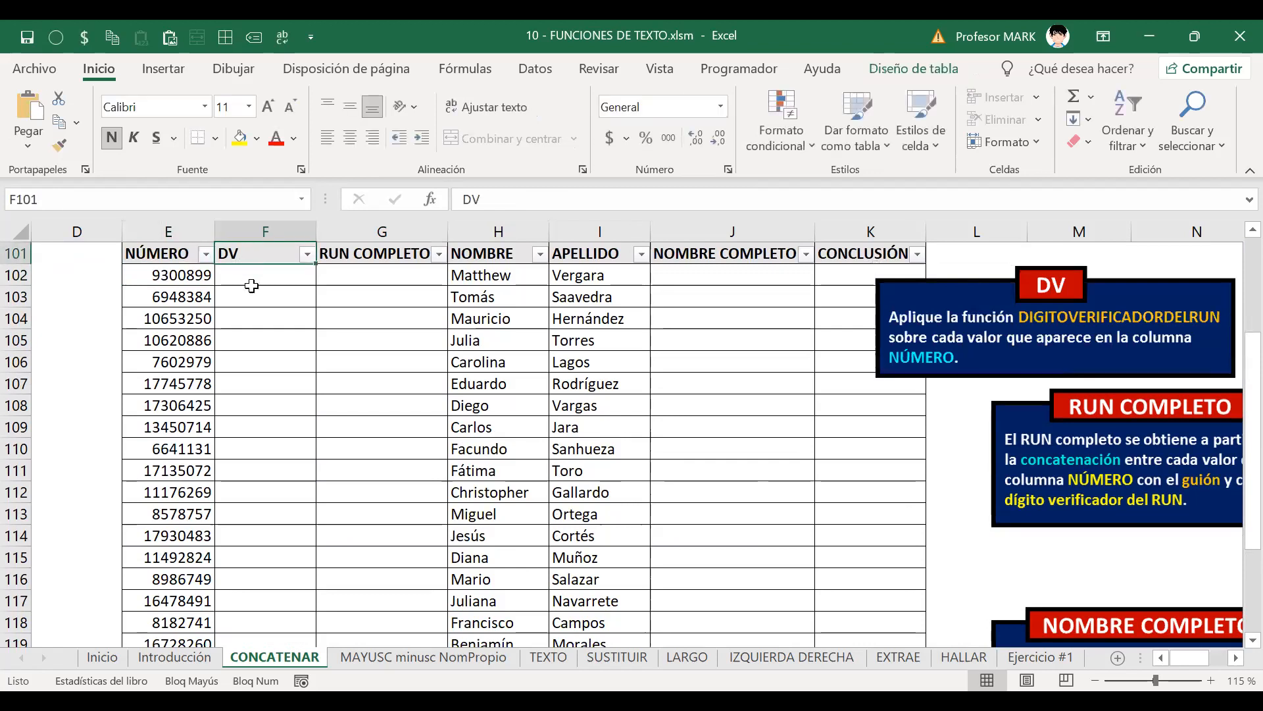
pyautogui.click(257, 278)
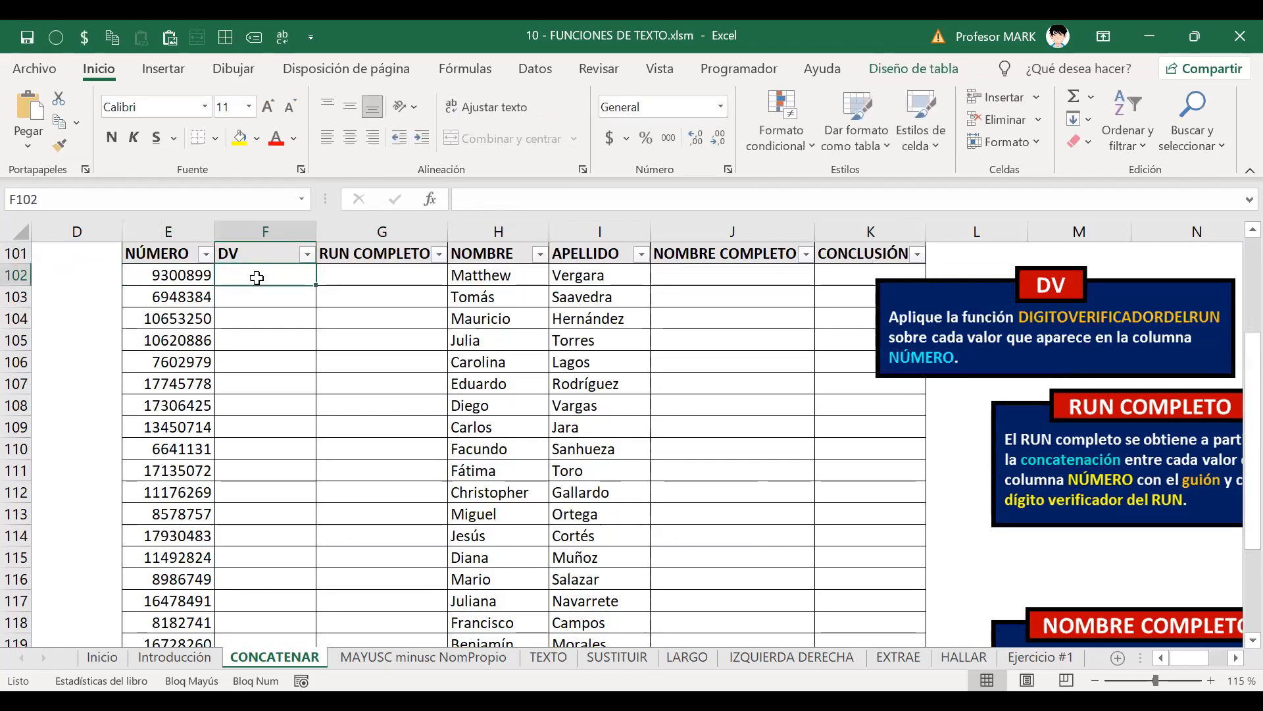
pyautogui.click(836, 310)
pyautogui.moveTo(1053, 362); pyautogui.dragTo(587, 412)
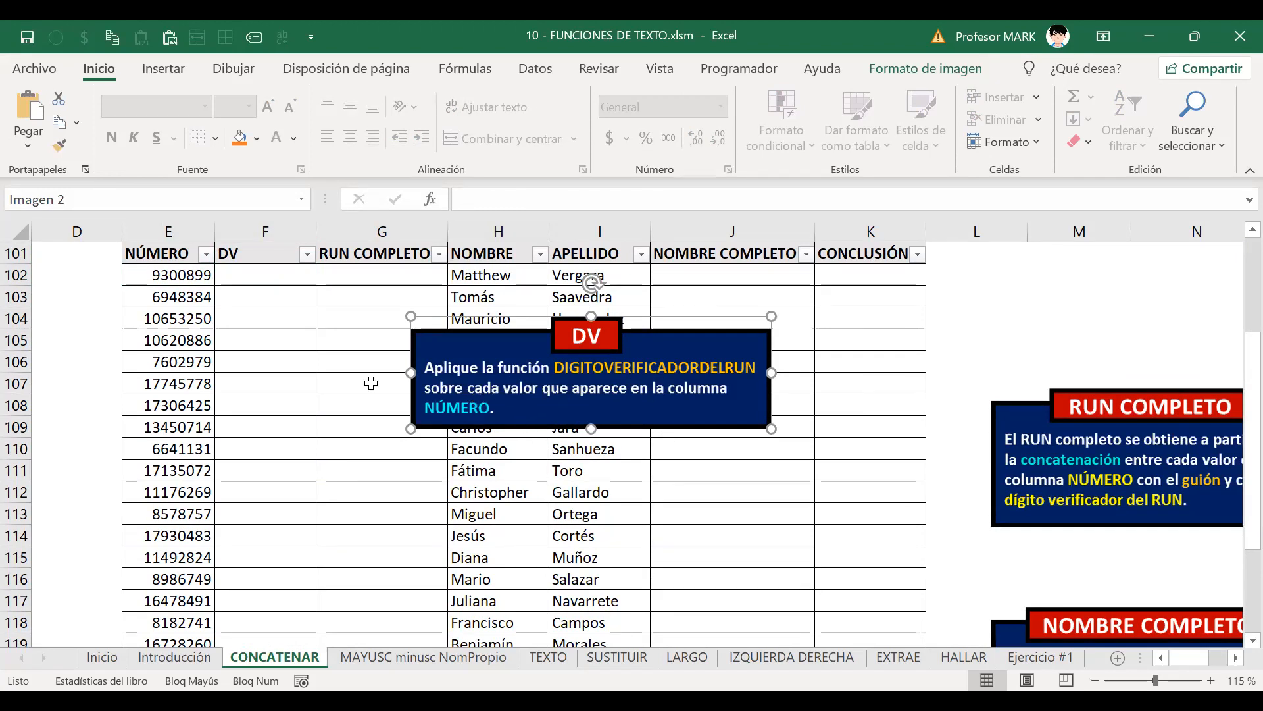
# Begin a DIGITOVERIFICADORDELRUN formula in the first data cell of the DV column
pyautogui.click(281, 275)
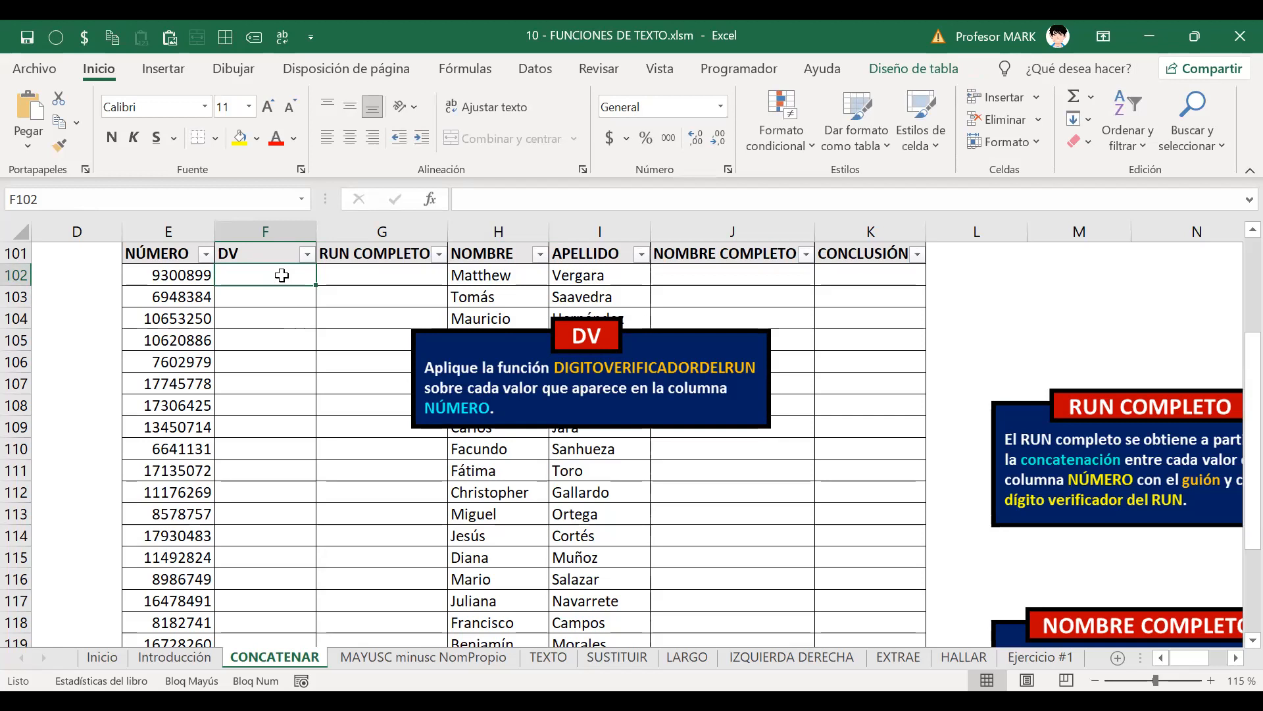
pyautogui.press('capslock')
pyautogui.write('=')
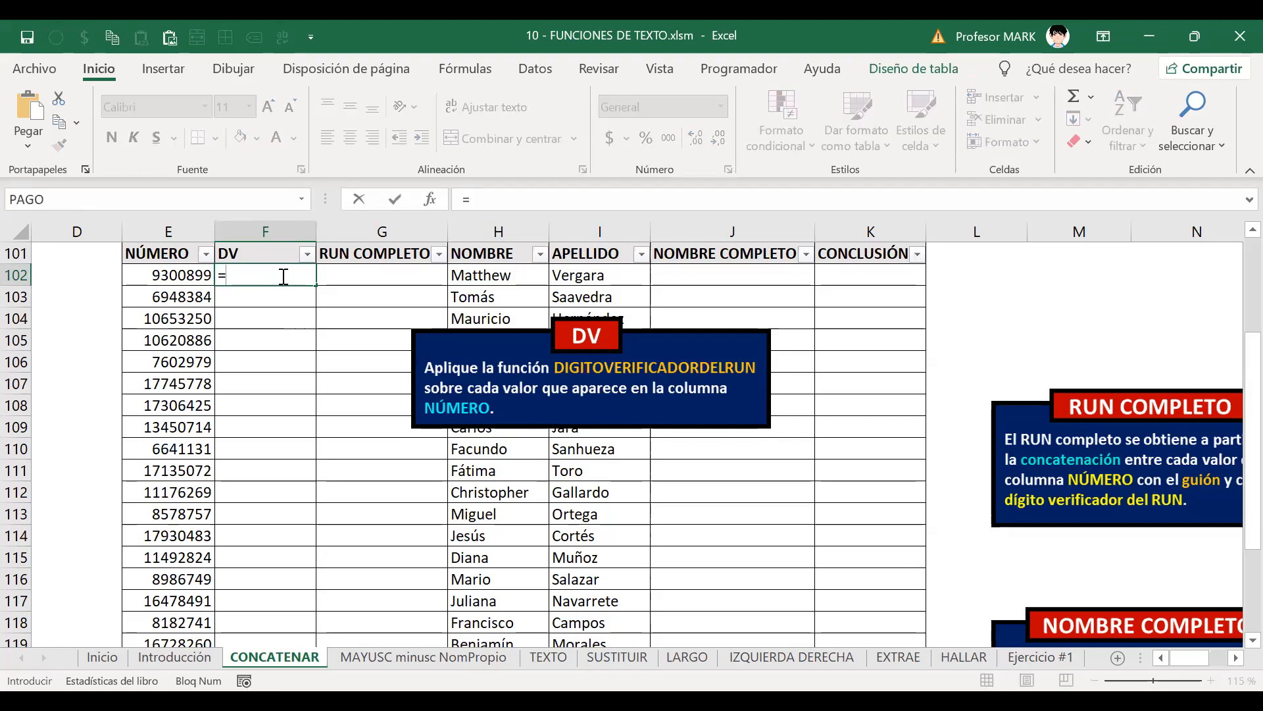
pyautogui.write('di')
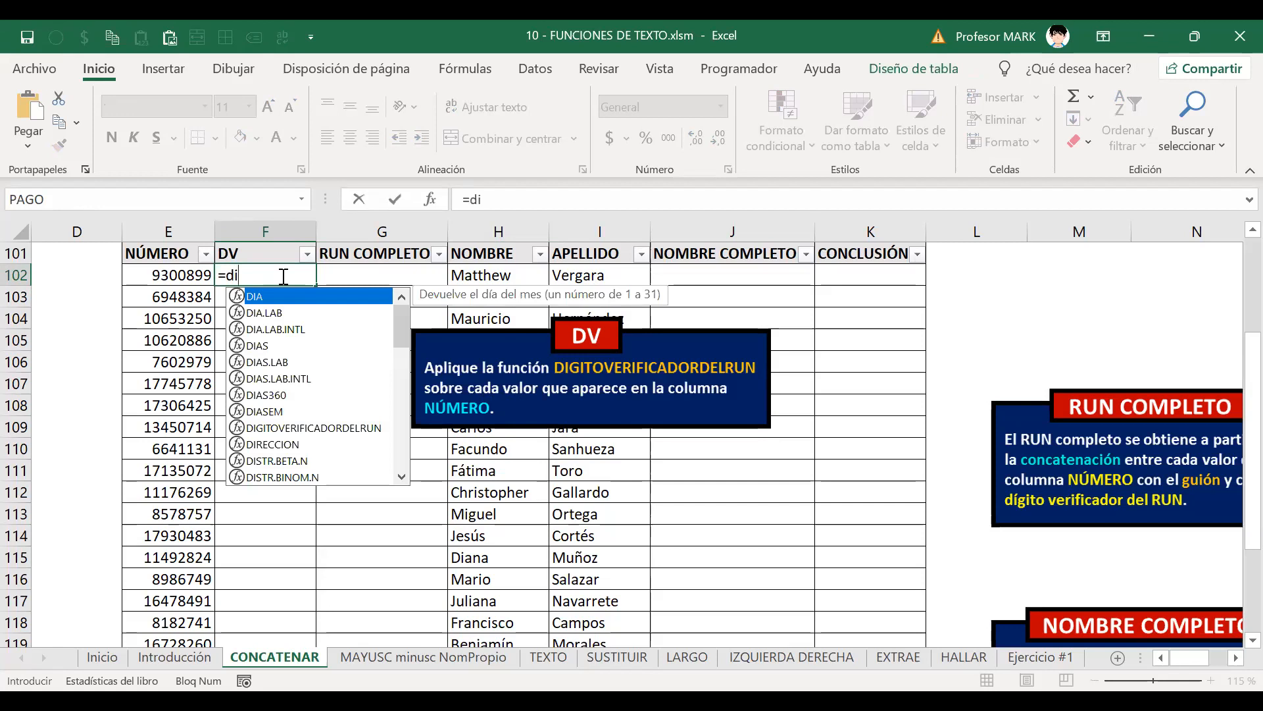
pyautogui.write('g')
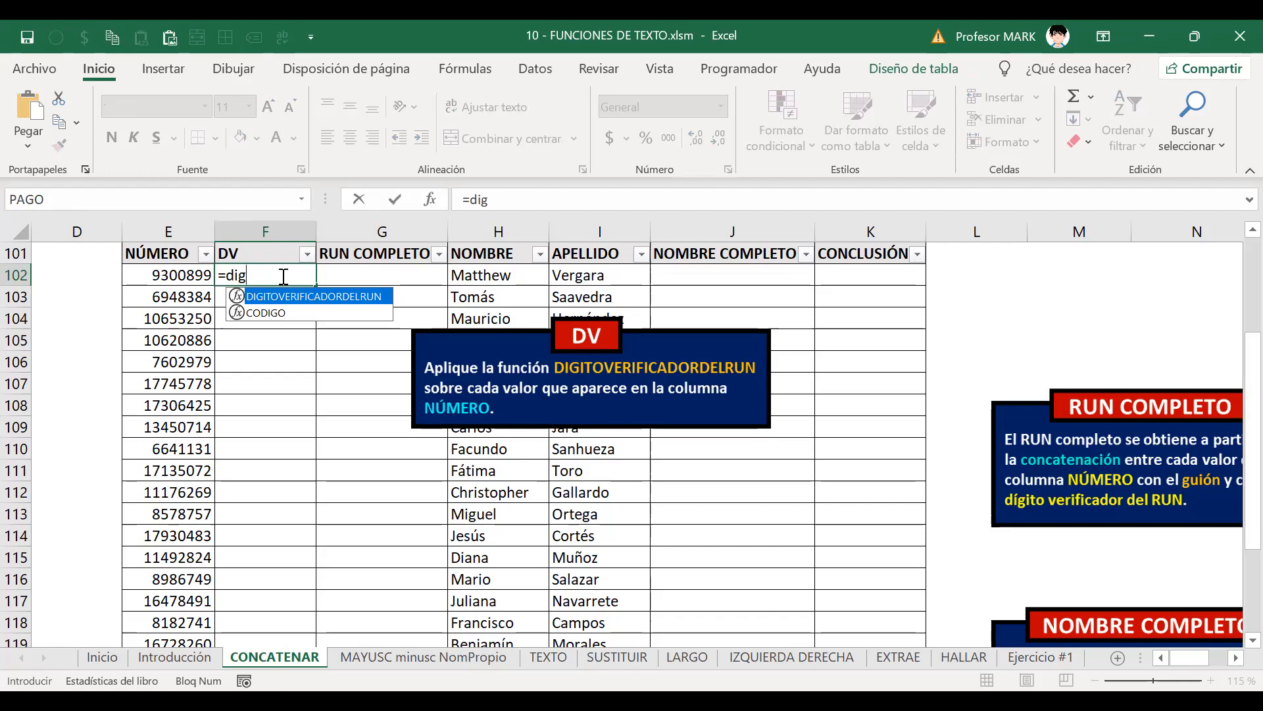
pyautogui.press('Tab')
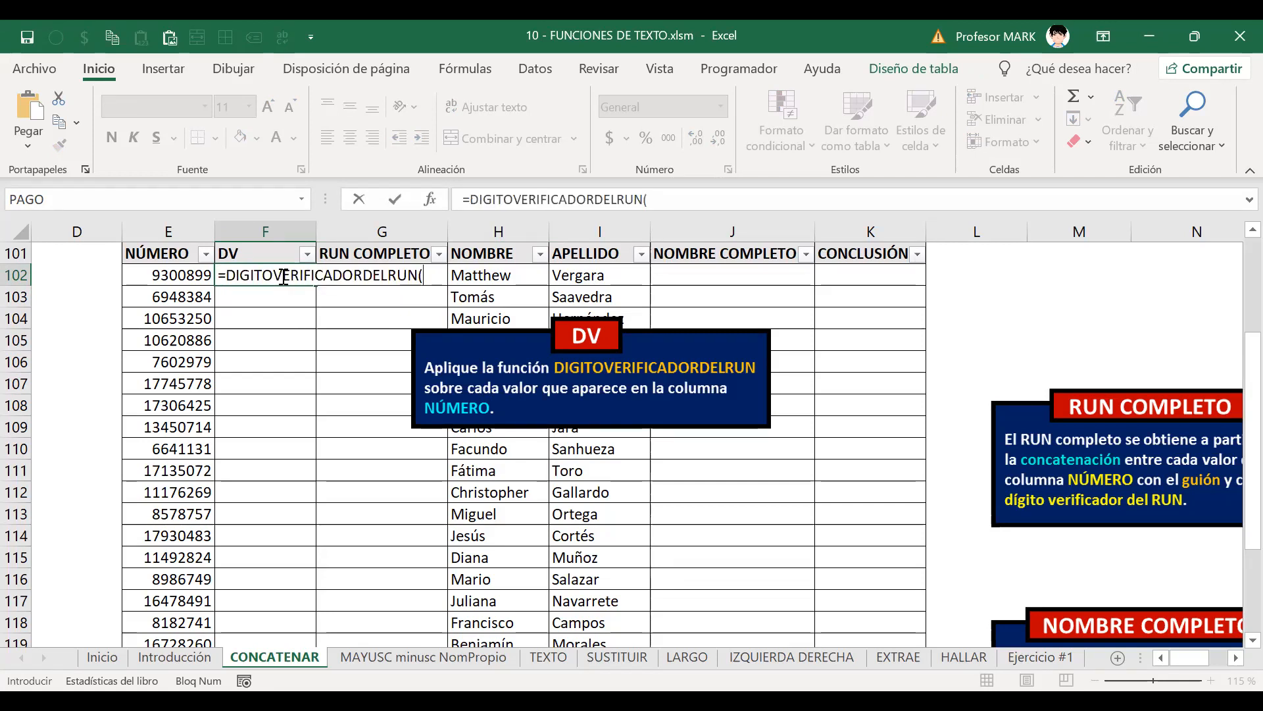
pyautogui.click(183, 276)
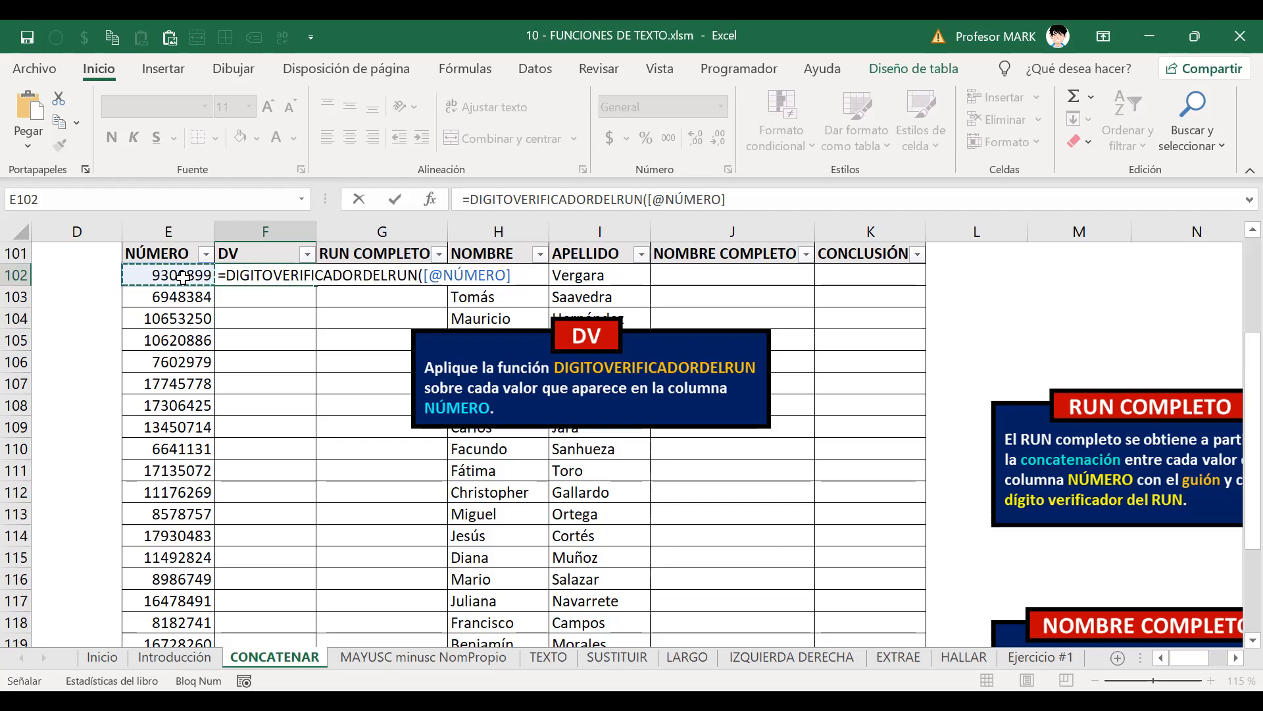
pyautogui.press('BackSpace')
pyautogui.press('BackSpace')
pyautogui.press('BackSpace')
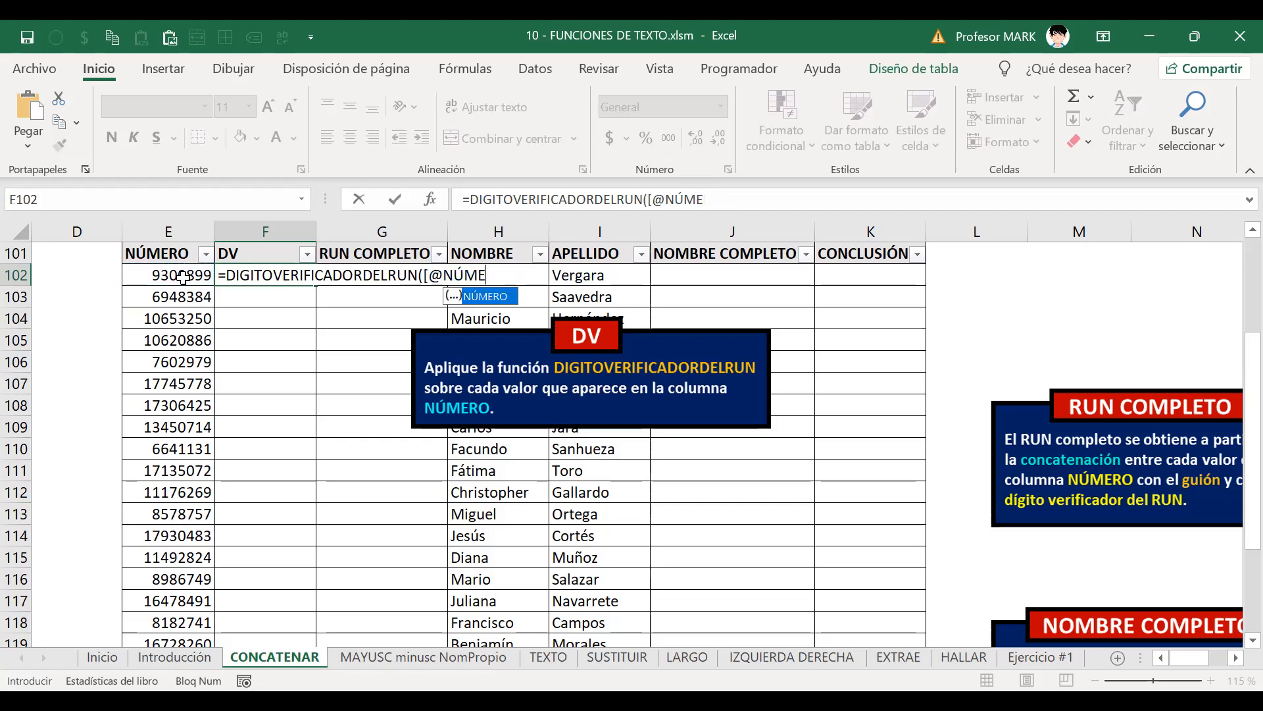
pyautogui.press('BackSpace')
pyautogui.press('BackSpace')
pyautogui.press('BackSpace')
pyautogui.press('BackSpace')
pyautogui.press('BackSpace')
pyautogui.press('BackSpace')
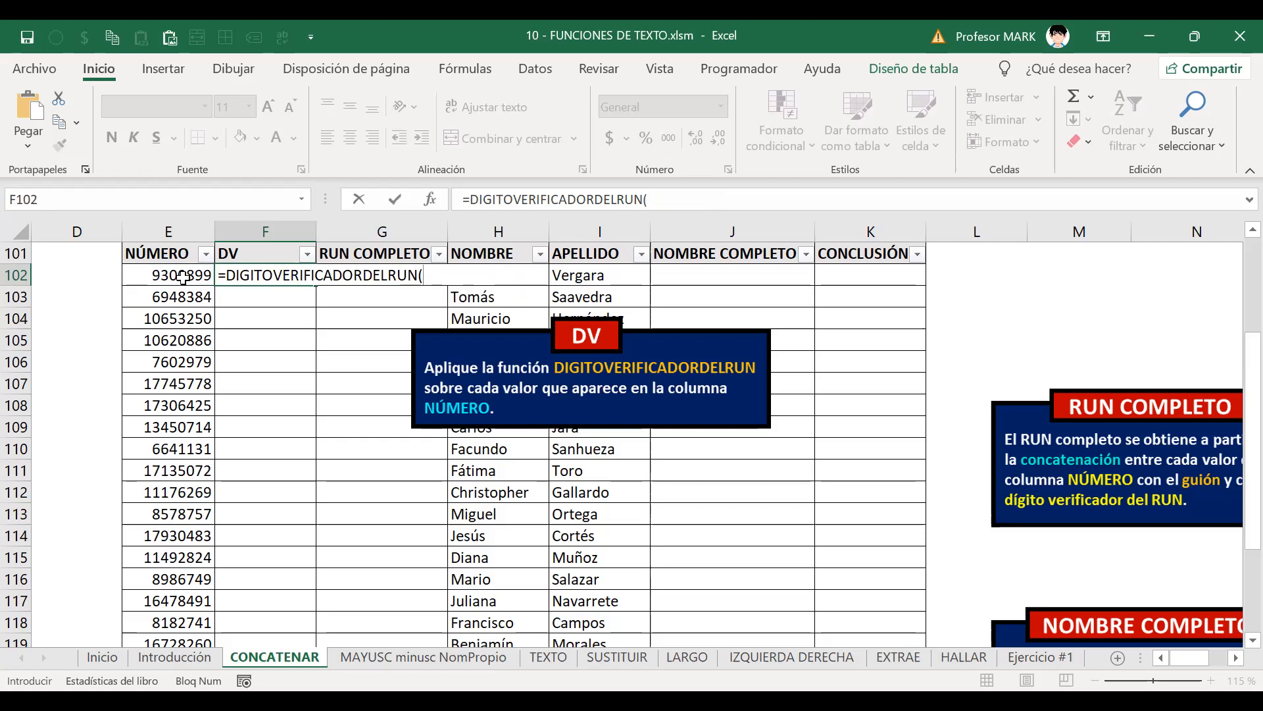
pyautogui.click(183, 278)
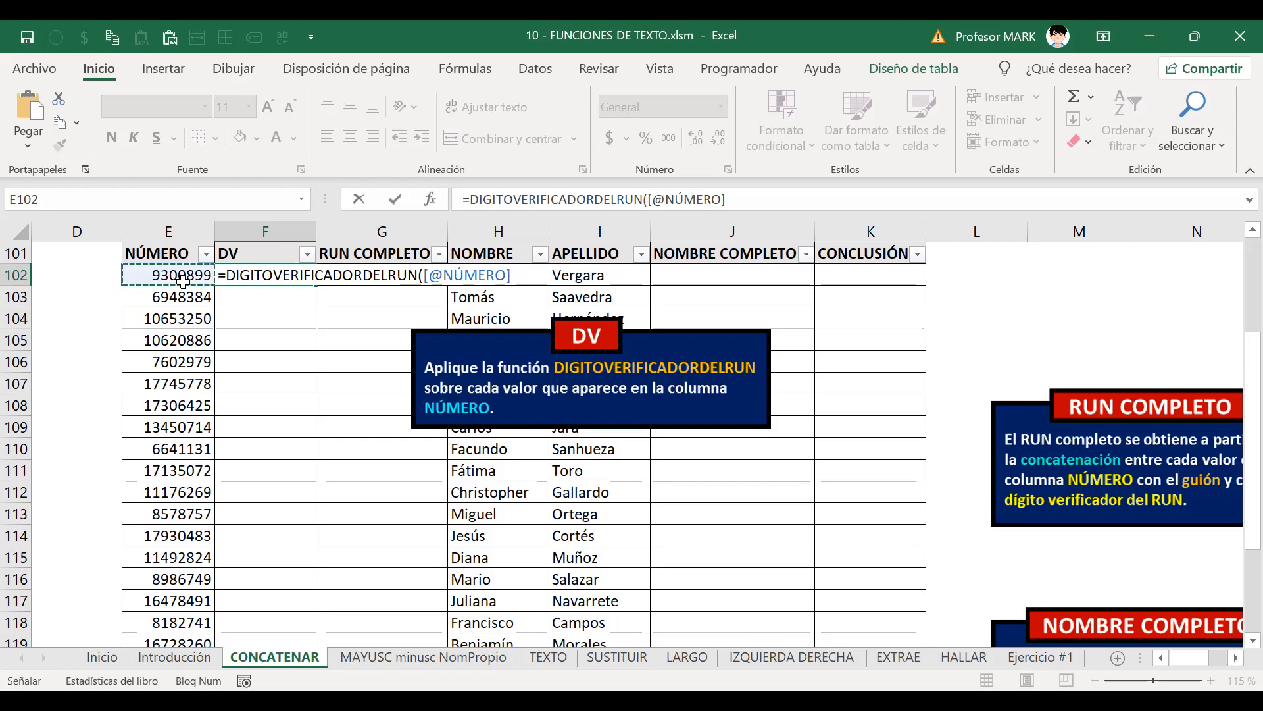
pyautogui.write(')')
pyautogui.press('Return')
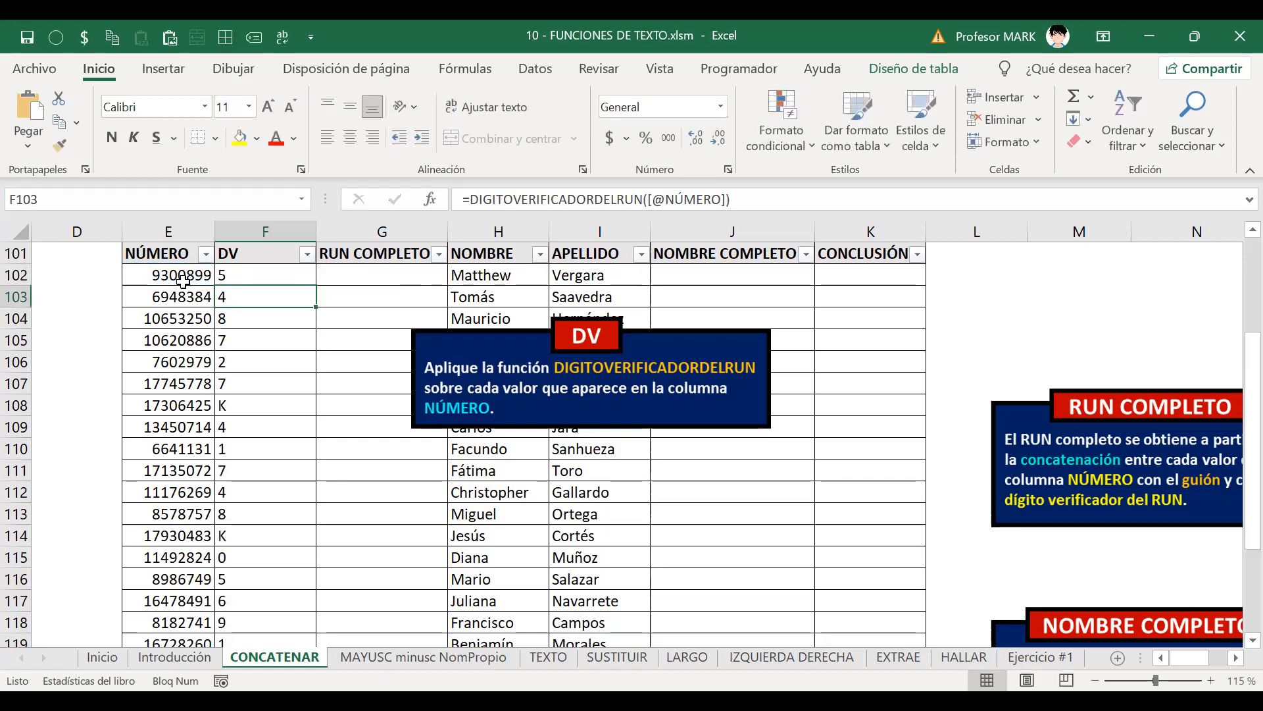
# Examine the DV column from its first rows down to the table's last row, returning to the first data row
pyautogui.hotkey('ctrl', 'Down')
pyautogui.hotkey('ctrl', 'Up')
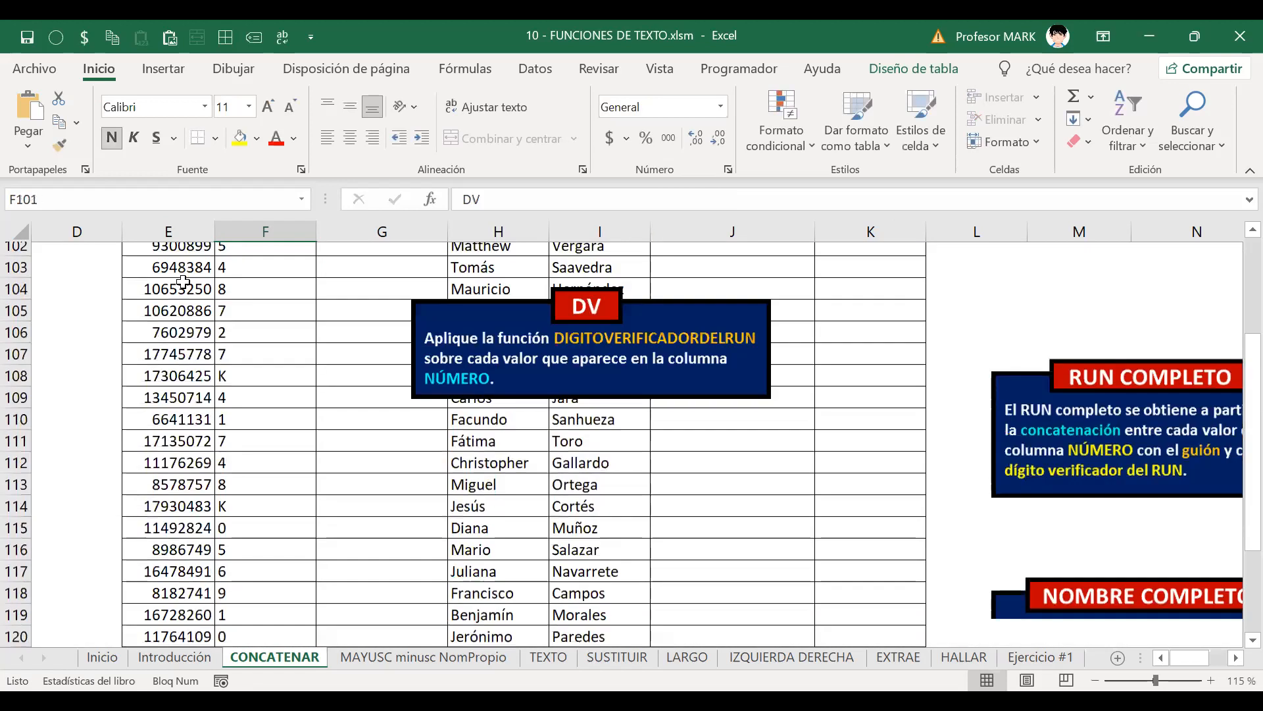
pyautogui.press('Down')
pyautogui.press('Down')
pyautogui.press('Down')
pyautogui.press('Down')
pyautogui.press('Down')
pyautogui.press('Down')
pyautogui.press('Down')
pyautogui.press('Down')
pyautogui.press('Down')
pyautogui.press('Down')
pyautogui.press('Down')
pyautogui.press('Down')
pyautogui.press('Down')
pyautogui.press('Down')
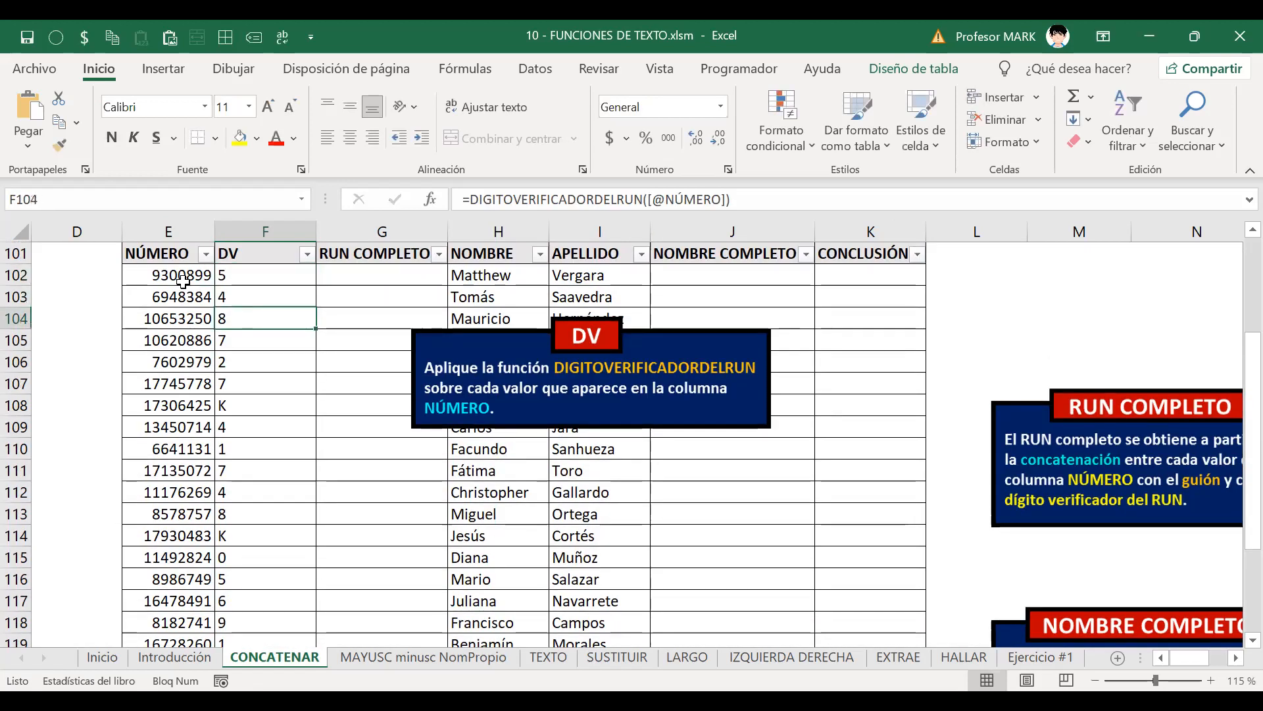
pyautogui.press('Down')
pyautogui.press('Down')
pyautogui.press('Down')
pyautogui.press('Down')
pyautogui.press('Down')
pyautogui.press('Down')
pyautogui.press('Down')
pyautogui.press('Down')
pyautogui.press('Down')
pyautogui.press('Down')
pyautogui.press('Down')
pyautogui.press('Down')
pyautogui.press('Down')
pyautogui.press('Down')
pyautogui.press('Down')
pyautogui.press('Down')
pyautogui.press('Down')
pyautogui.press('Down')
pyautogui.press('Down')
pyautogui.press('Down')
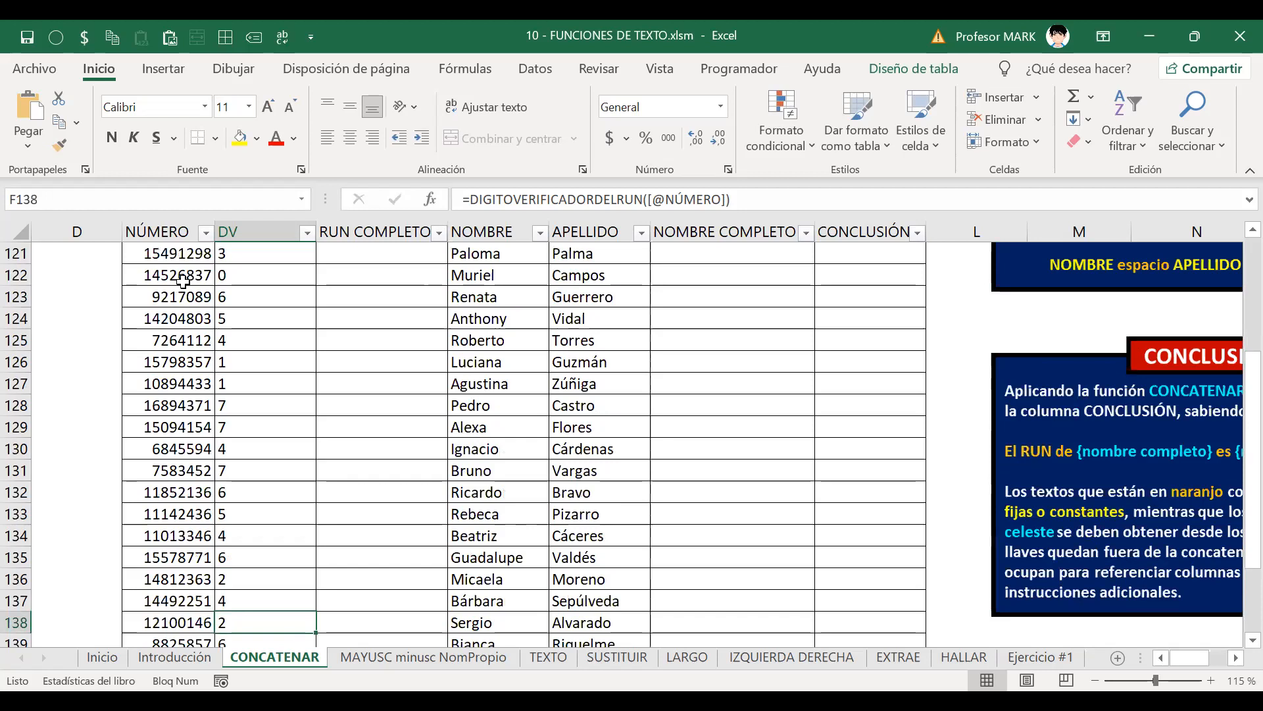
pyautogui.press('Down')
pyautogui.press('Down')
pyautogui.press('Down')
pyautogui.press('Down')
pyautogui.press('Down')
pyautogui.press('Down')
pyautogui.press('Down')
pyautogui.press('Down')
pyautogui.press('Down')
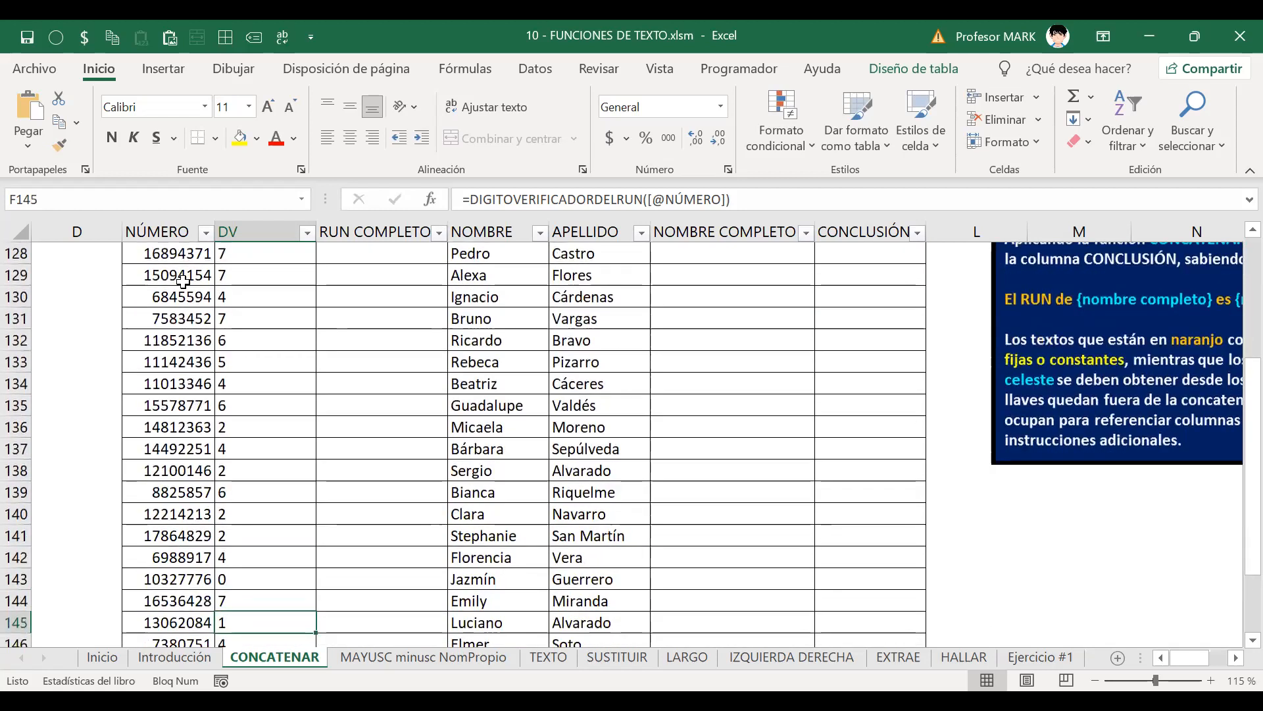
pyautogui.press('Down')
pyautogui.press('Down')
pyautogui.press('Down')
pyautogui.press('Down')
pyautogui.press('Down')
pyautogui.press('Down')
pyautogui.press('Down')
pyautogui.press('Down')
pyautogui.press('Down')
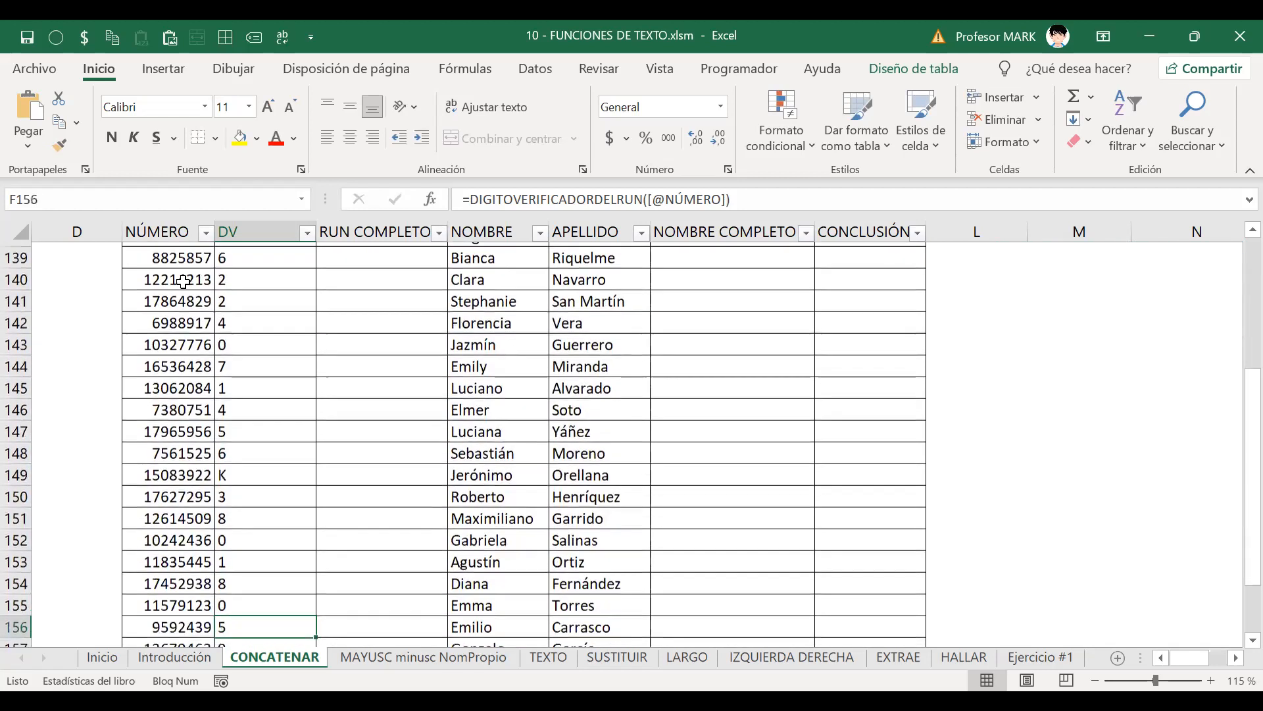
pyautogui.press('Down')
pyautogui.press('Down')
pyautogui.press('Down')
pyautogui.press('Down')
pyautogui.press('Down')
pyautogui.press('Down')
pyautogui.press('Down')
pyautogui.press('Down')
pyautogui.press('Down')
pyautogui.press('Down')
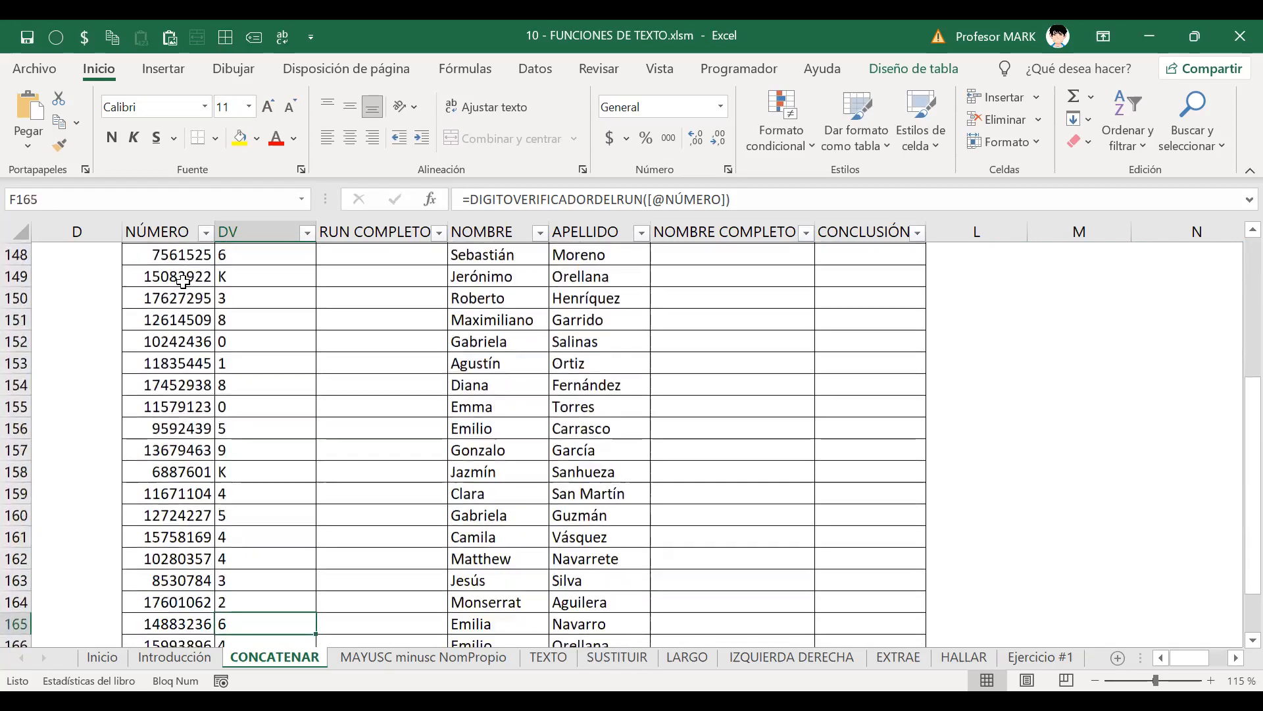
pyautogui.press('Left')
pyautogui.hotkey('ctrl', 'Down')
pyautogui.press('Right')
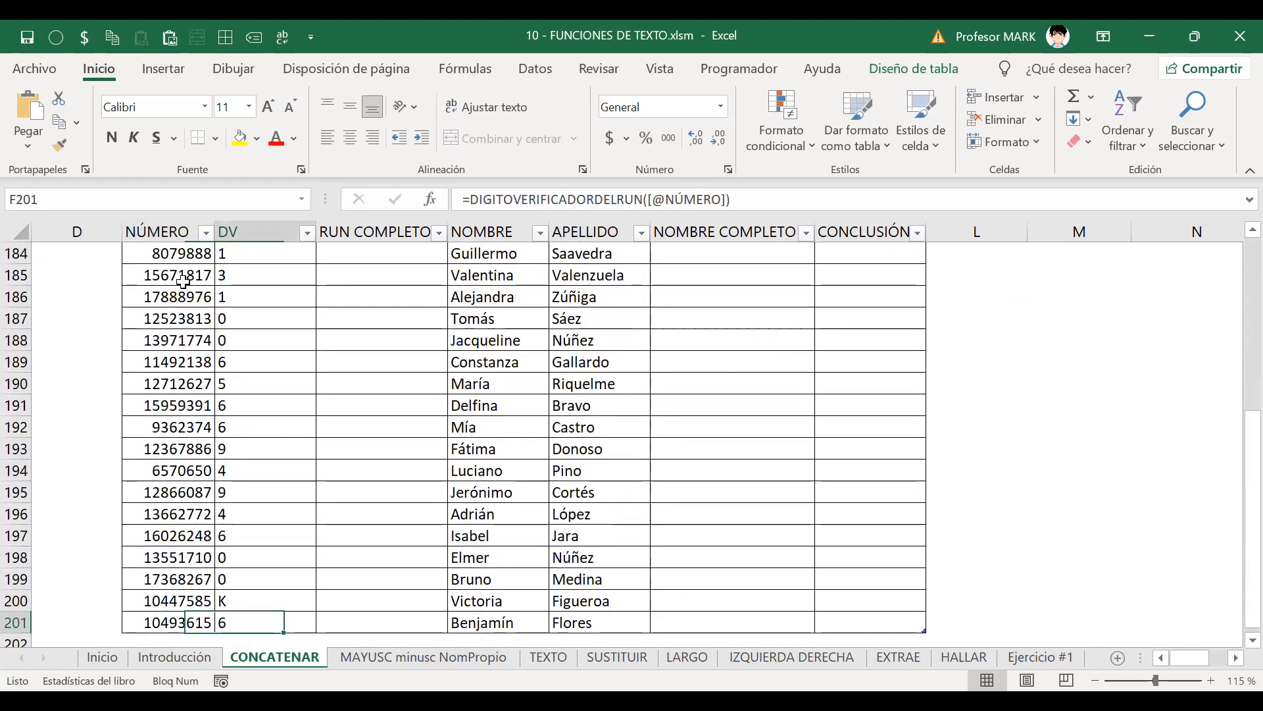
pyautogui.hotkey('ctrl', 'Up')
pyautogui.press('Down')
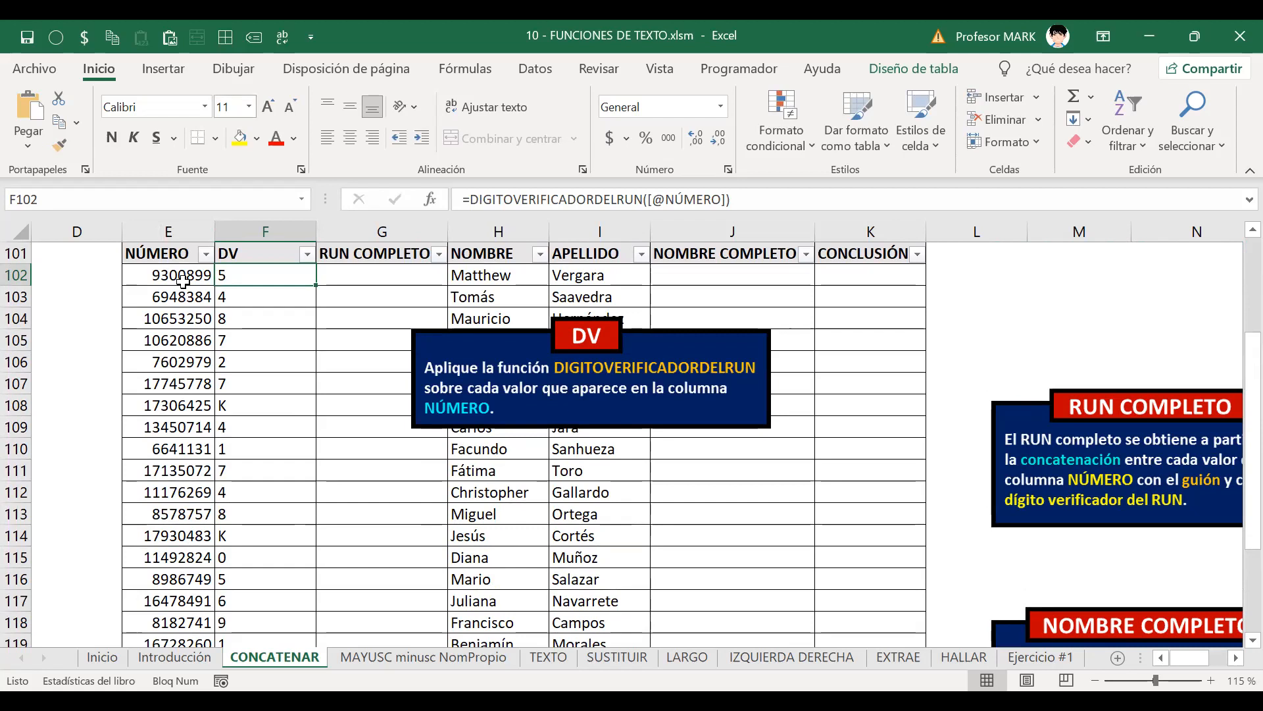
# Compare the NÚMERO cell and the DV cell of the table's first data row at a larger zoom
pyautogui.hotkey('alt', 'Tab')
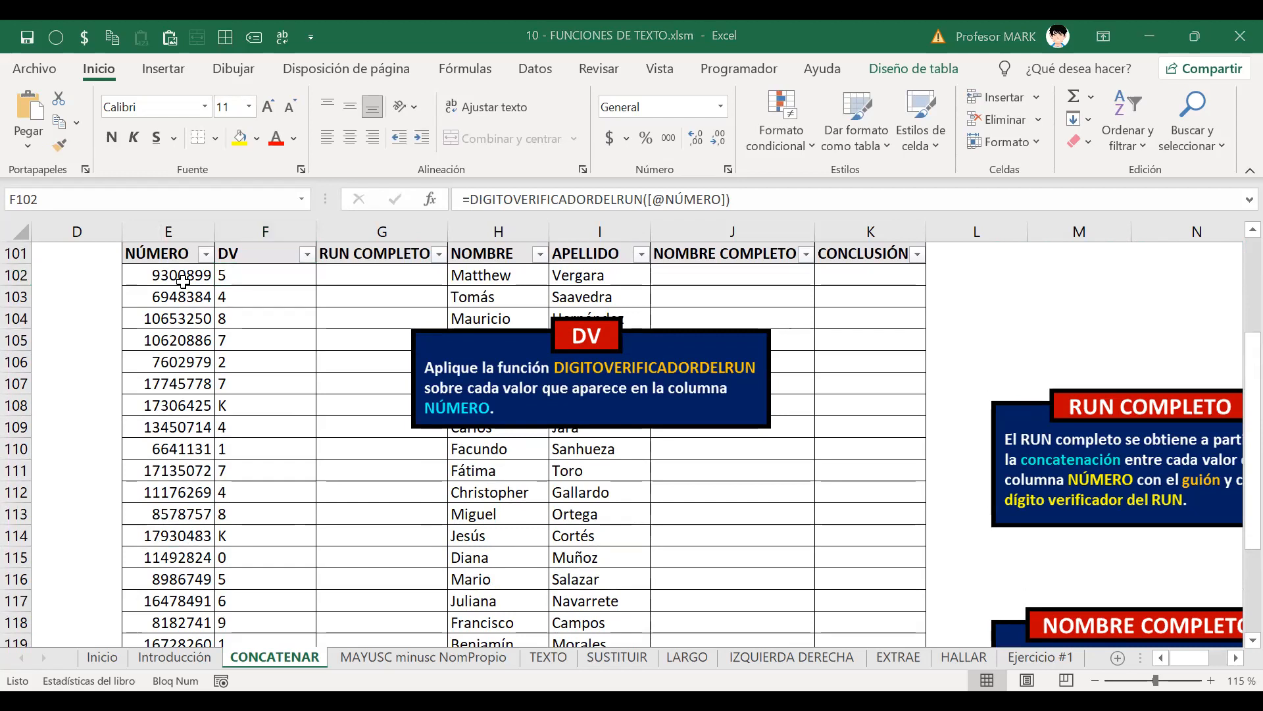
pyautogui.click(259, 276)
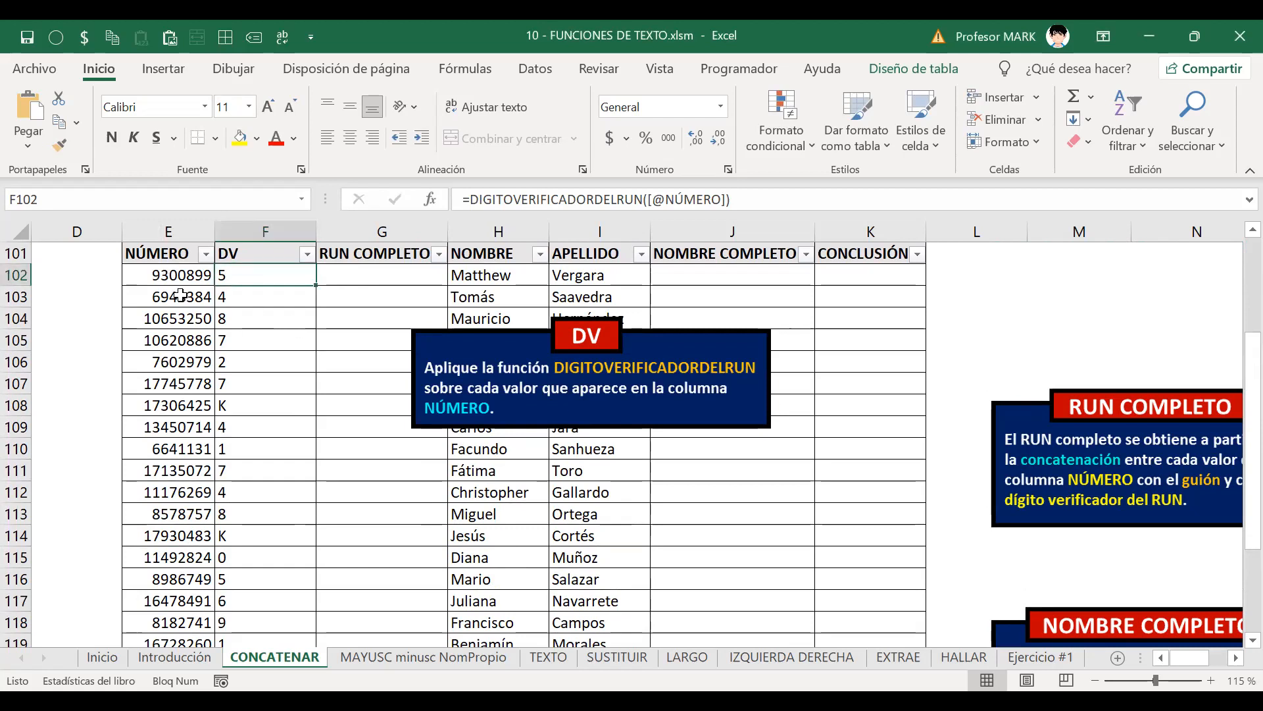
pyautogui.scroll(-1, 181, 296)
pyautogui.keyDown('ctrl'); pyautogui.scroll(4, 855, 526); pyautogui.keyUp('ctrl')
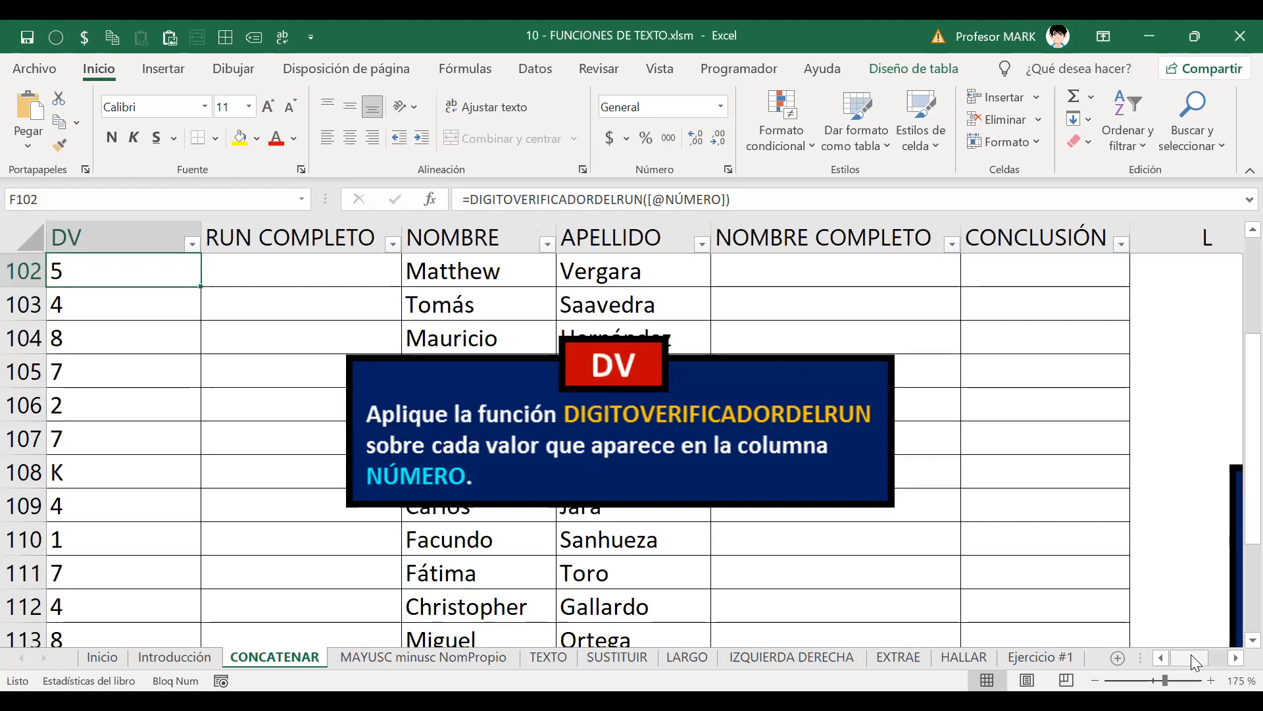
pyautogui.scroll(-2, 578, 473)
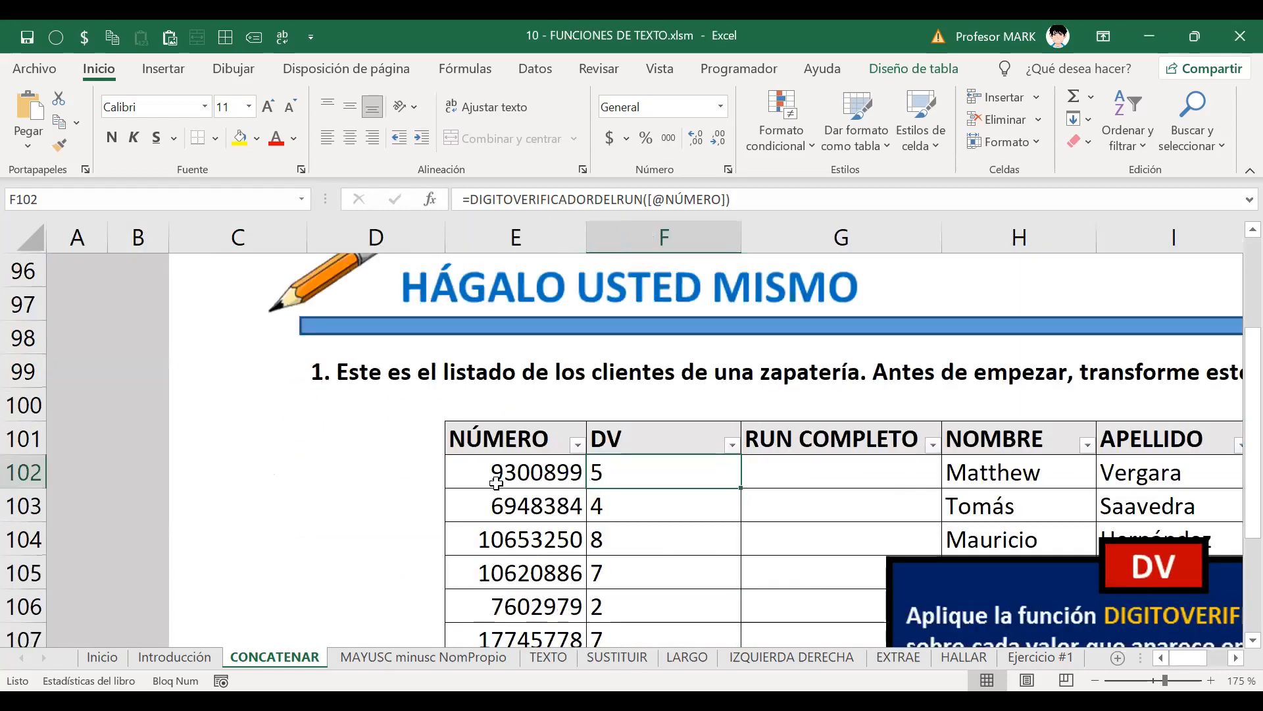
pyautogui.click(496, 483)
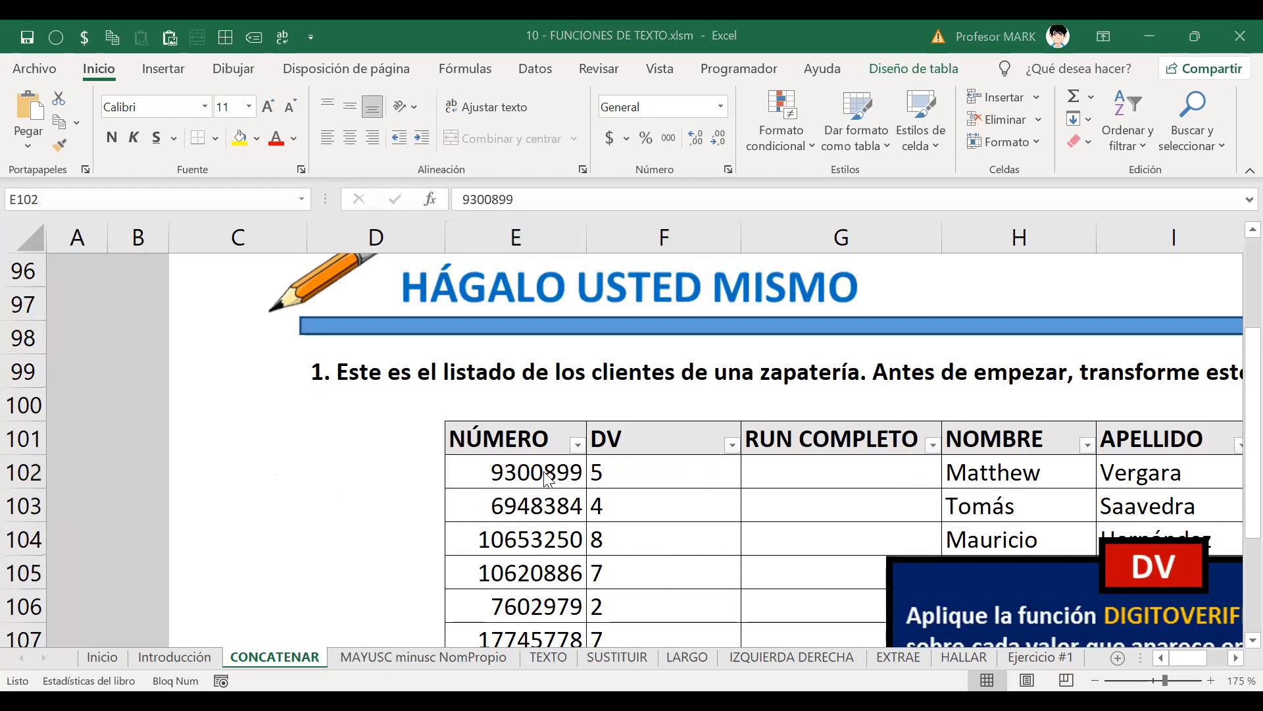
pyautogui.click(645, 483)
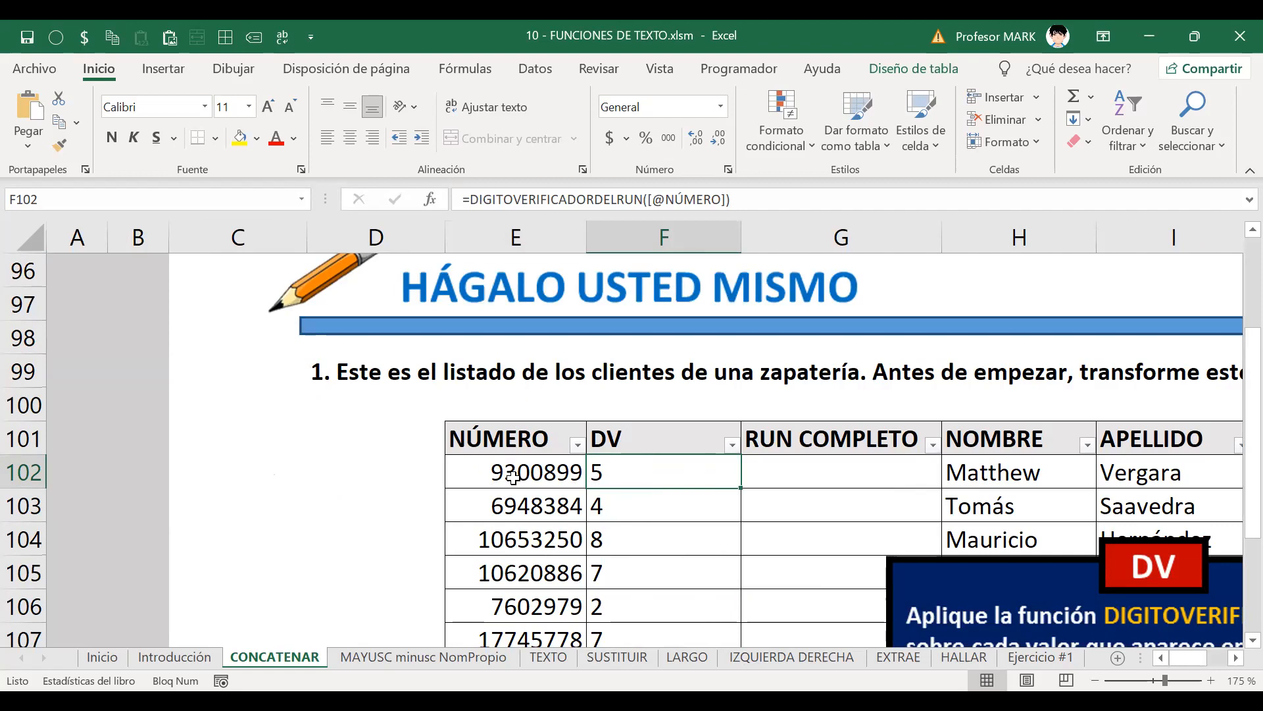
pyautogui.scroll(3, 513, 477)
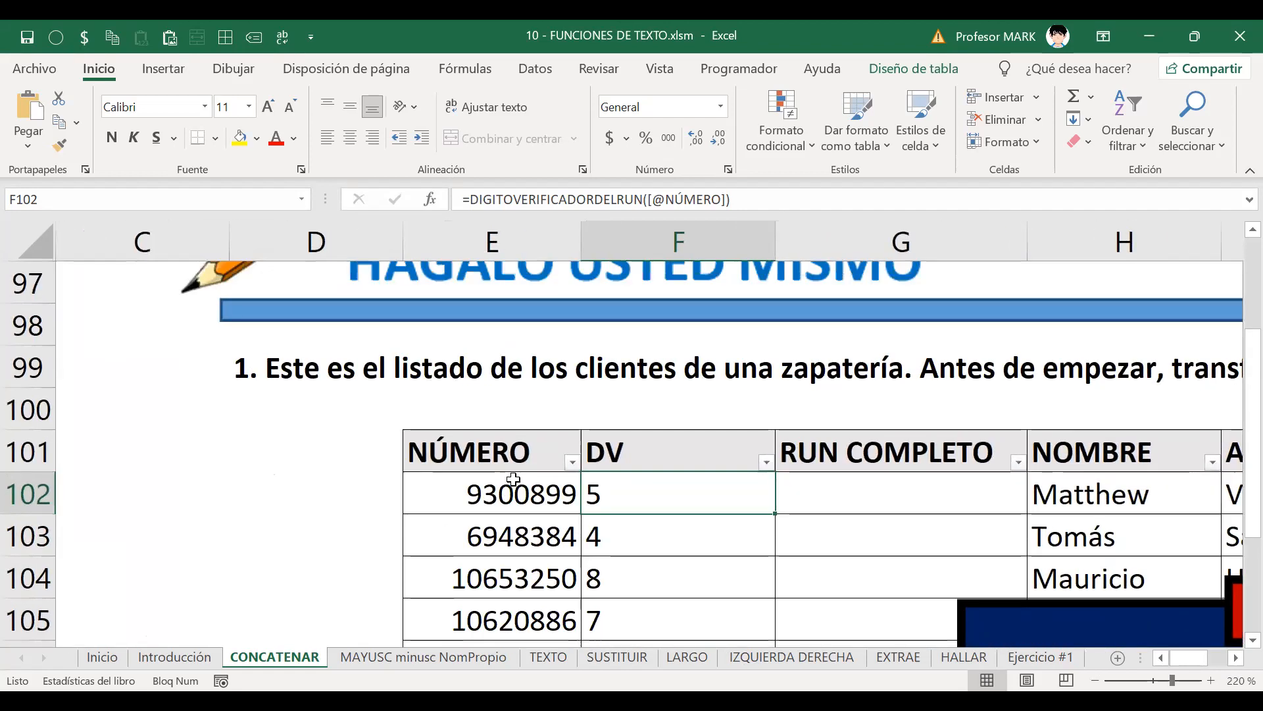
pyautogui.click(507, 506)
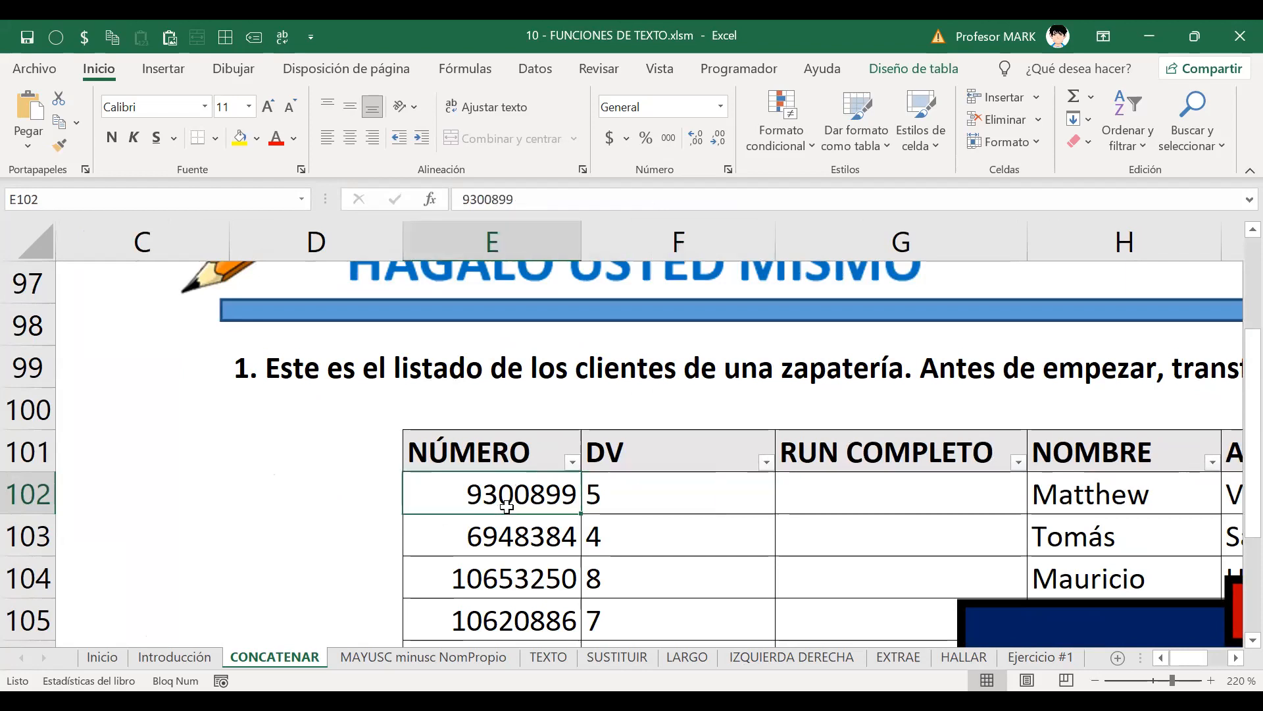
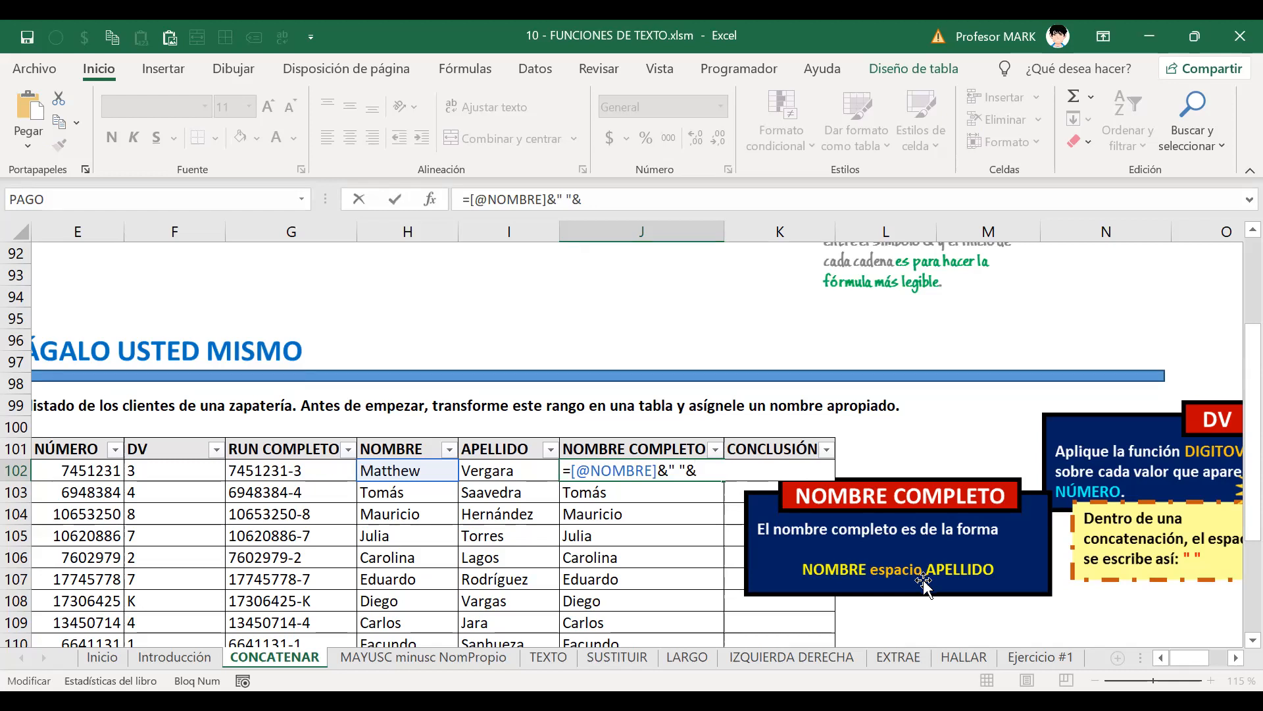
pyautogui.click(479, 472)
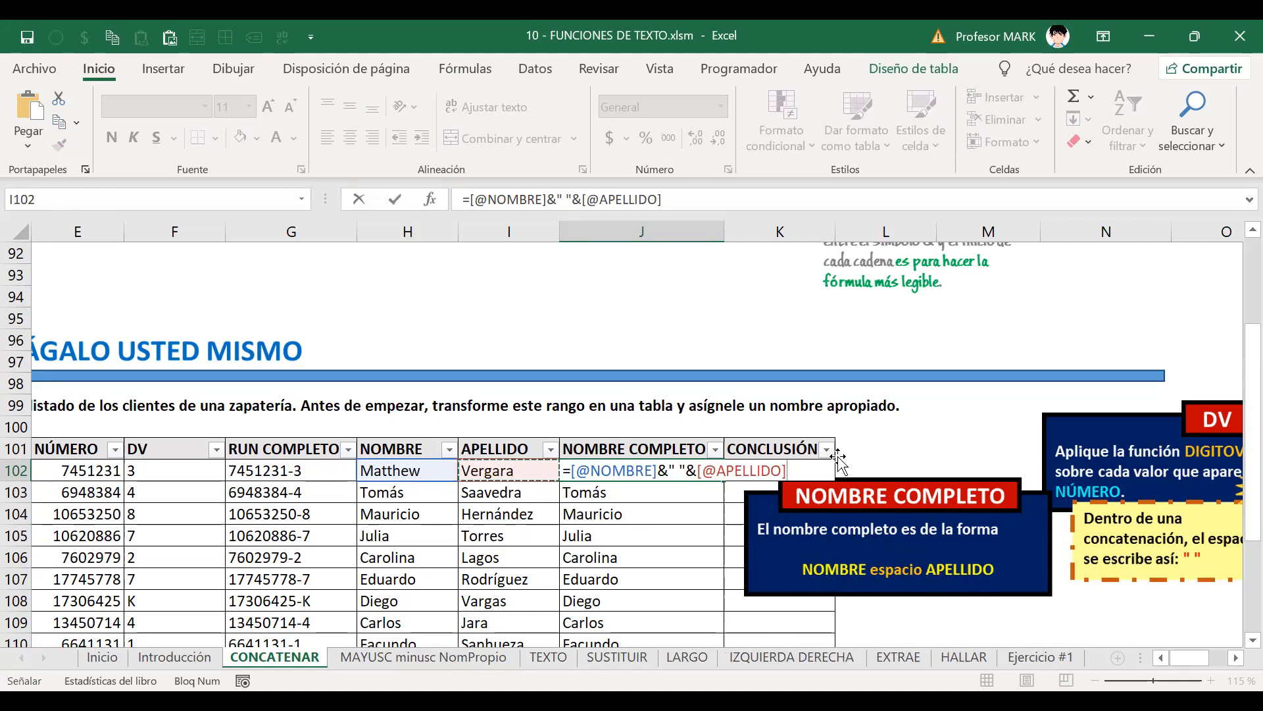
pyautogui.press('Return')
pyautogui.click(585, 471)
pyautogui.scroll(-2, 622, 529)
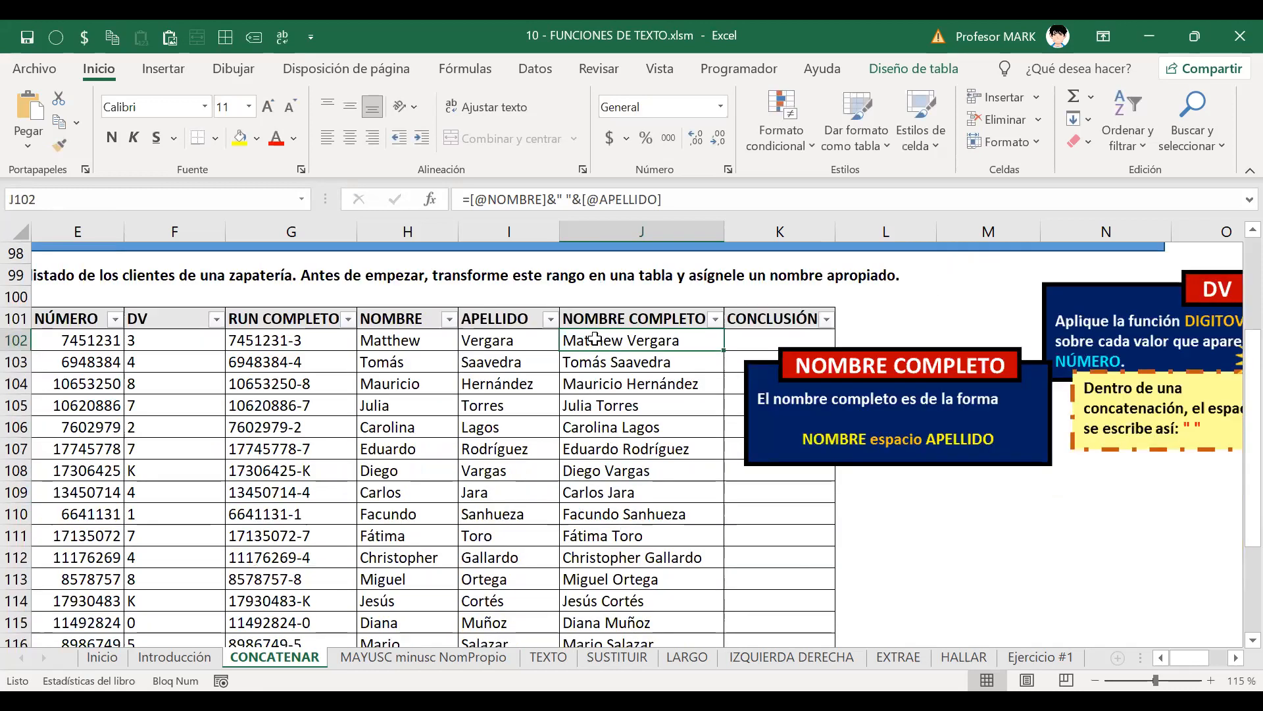
# Copy the whole formula text of the first NOMBRE COMPLETO cell, leaving the formula as it is
pyautogui.moveTo(661, 199); pyautogui.dragTo(473, 198)
pyautogui.moveTo(662, 199); pyautogui.dragTo(462, 199)
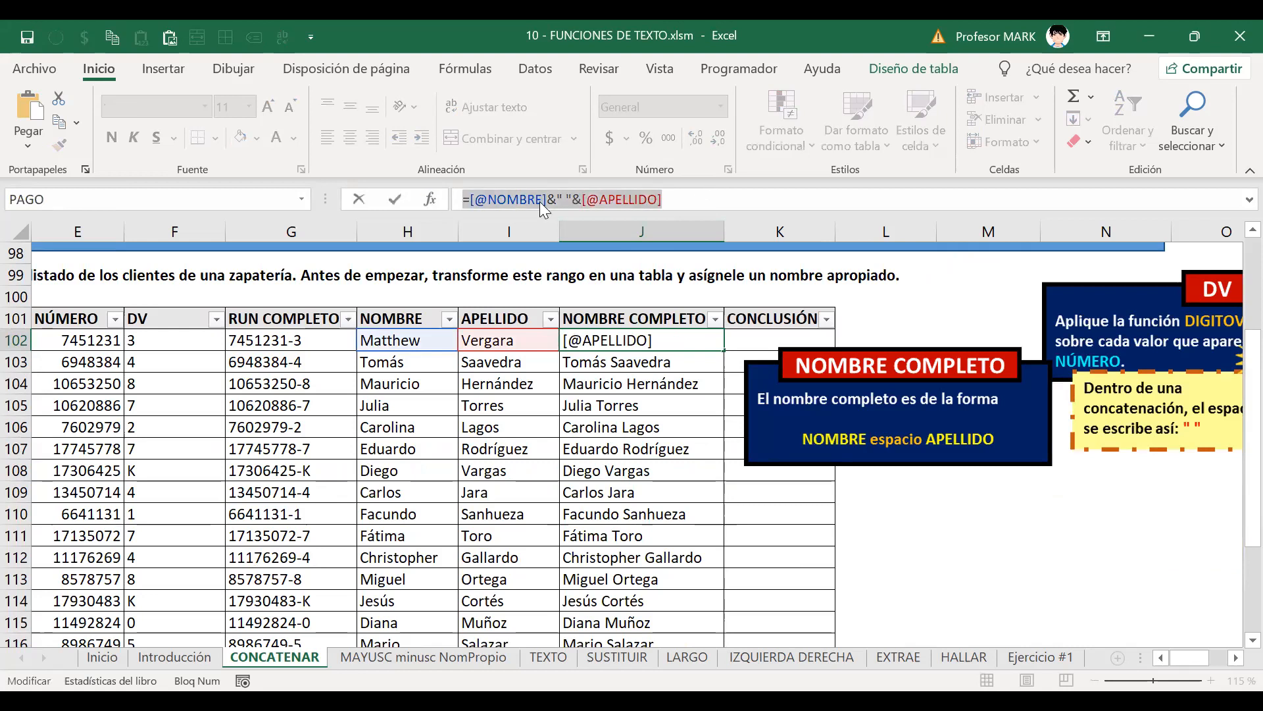
pyautogui.rightClick(697, 202)
pyautogui.click(700, 245)
pyautogui.press('Return')
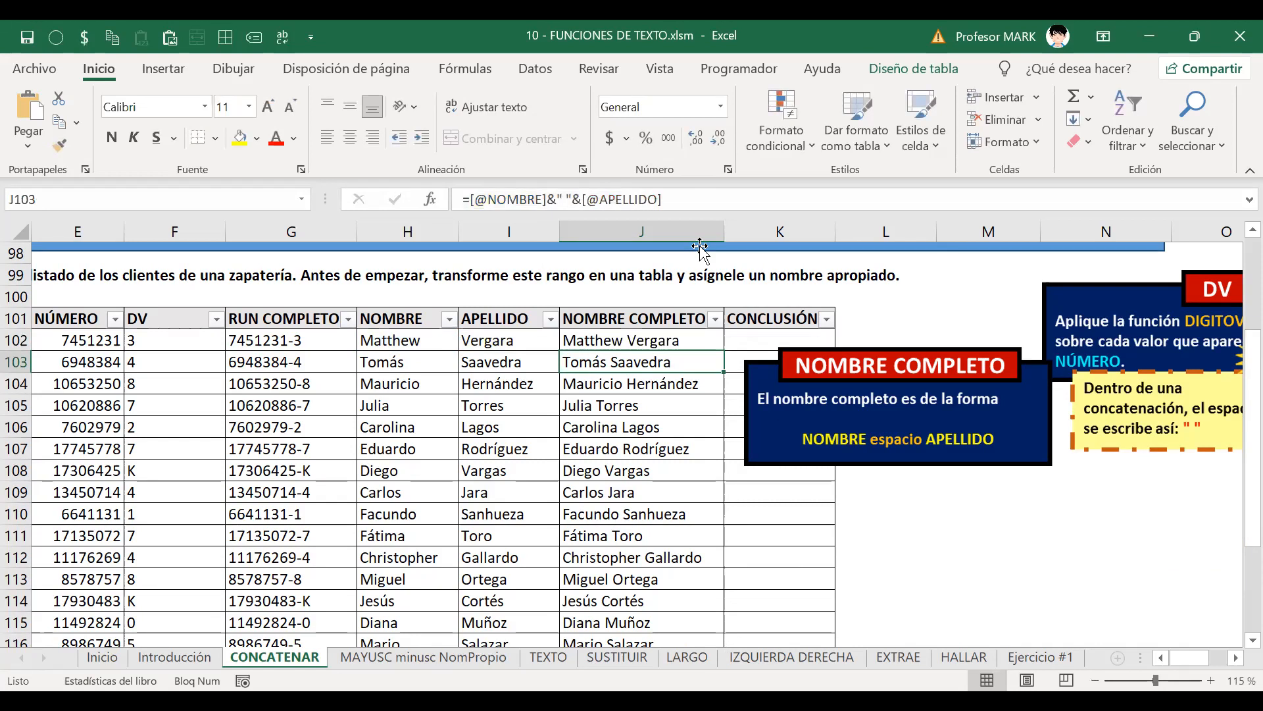
pyautogui.hotkey('alt', 'Tab')
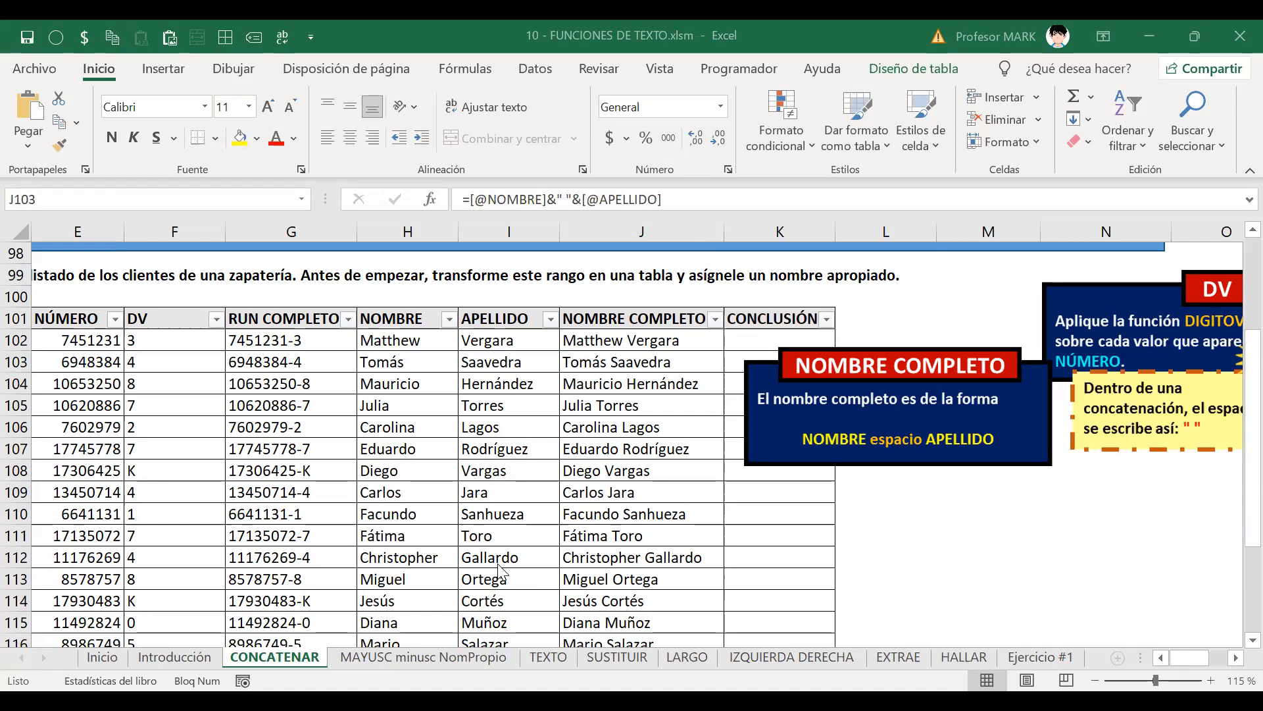
pyautogui.doubleClick(591, 336)
pyautogui.click(590, 336)
pyautogui.doubleClick(590, 341)
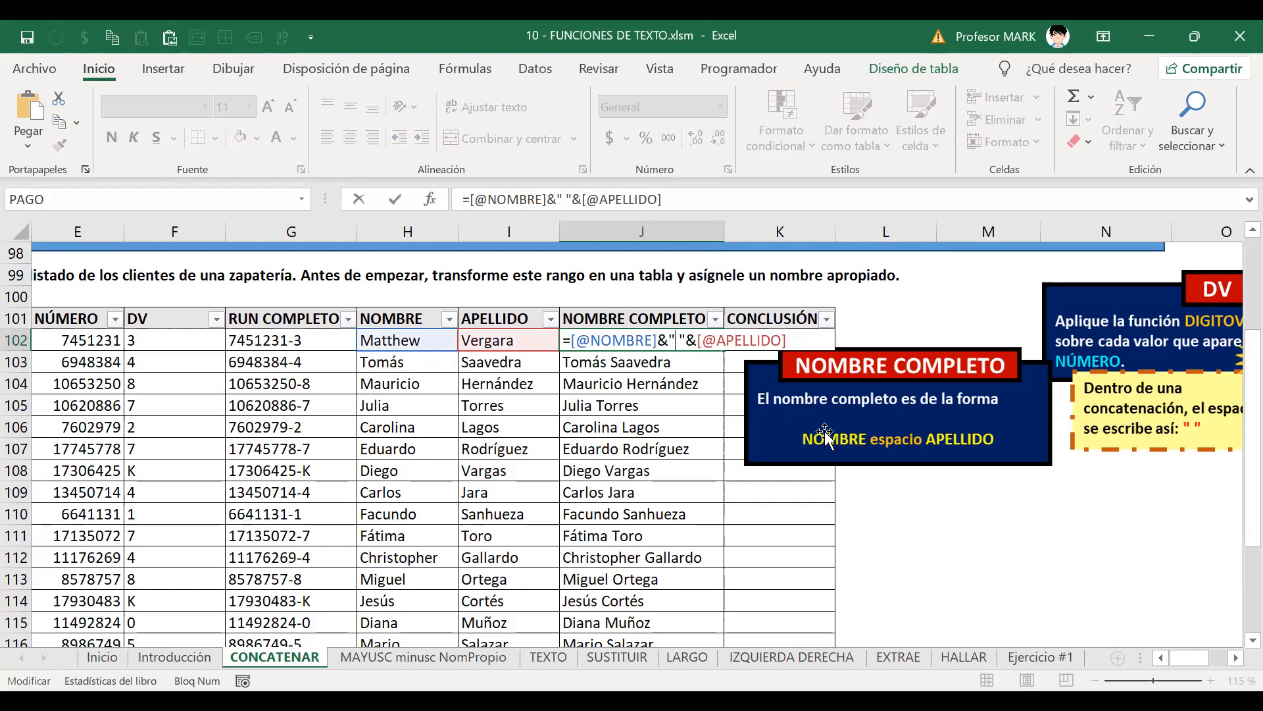
pyautogui.press('BackSpace')
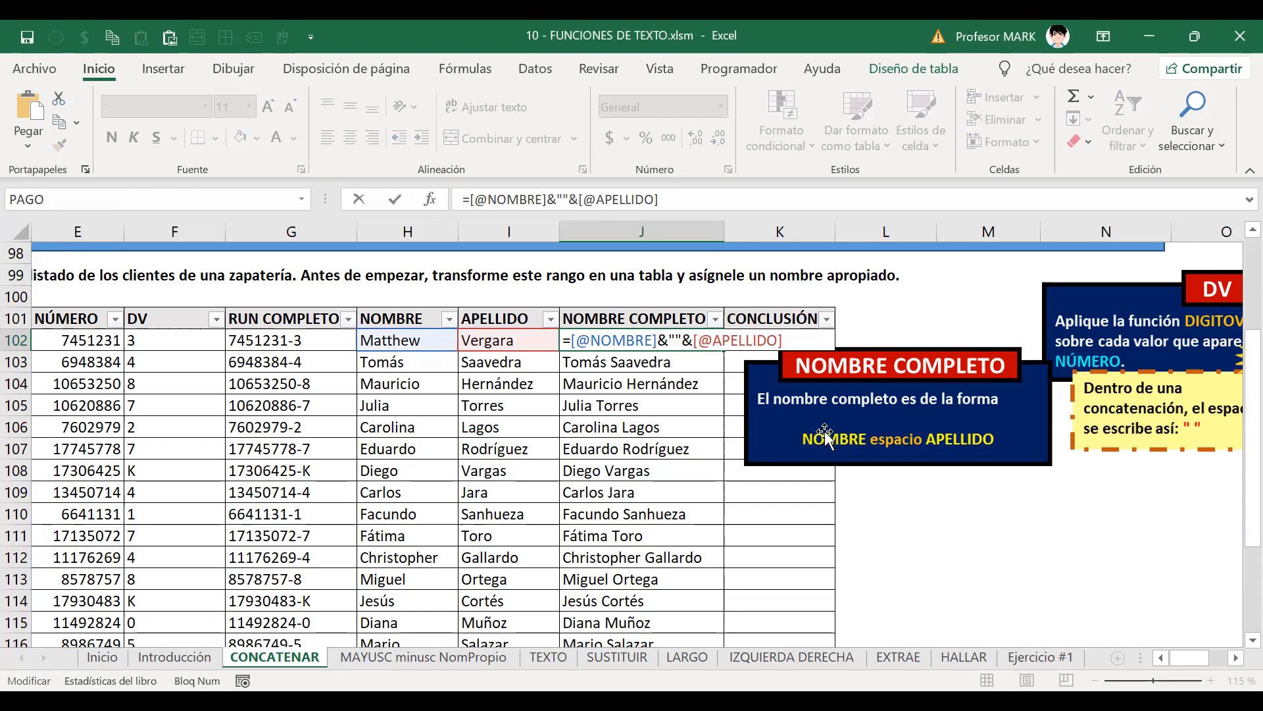
pyautogui.press('Return')
pyautogui.press('Down')
pyautogui.press('Down')
pyautogui.press('Down')
pyautogui.press('Down')
pyautogui.press('Down')
pyautogui.press('Down')
pyautogui.press('Down')
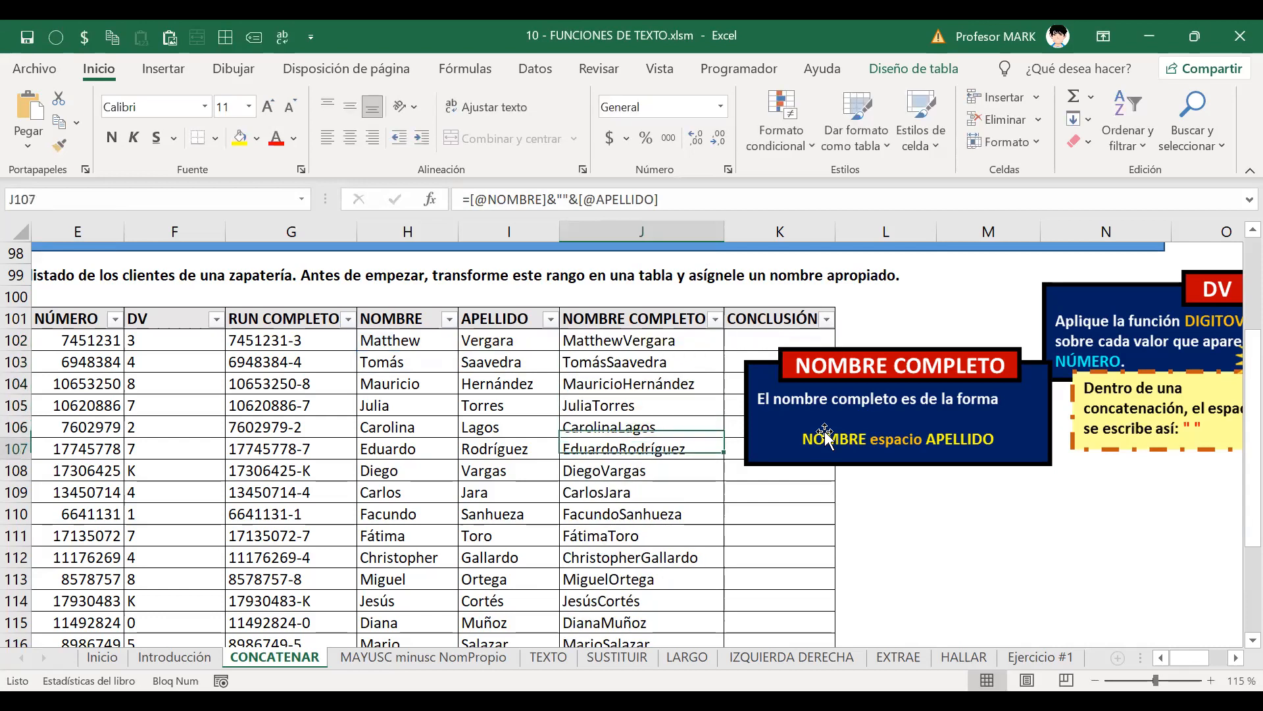
pyautogui.press('Up')
pyautogui.press('Up')
pyautogui.press('Up')
pyautogui.press('Up')
pyautogui.press('Up')
pyautogui.press('Up')
pyautogui.press('Up')
pyautogui.press('Up')
pyautogui.press('Up')
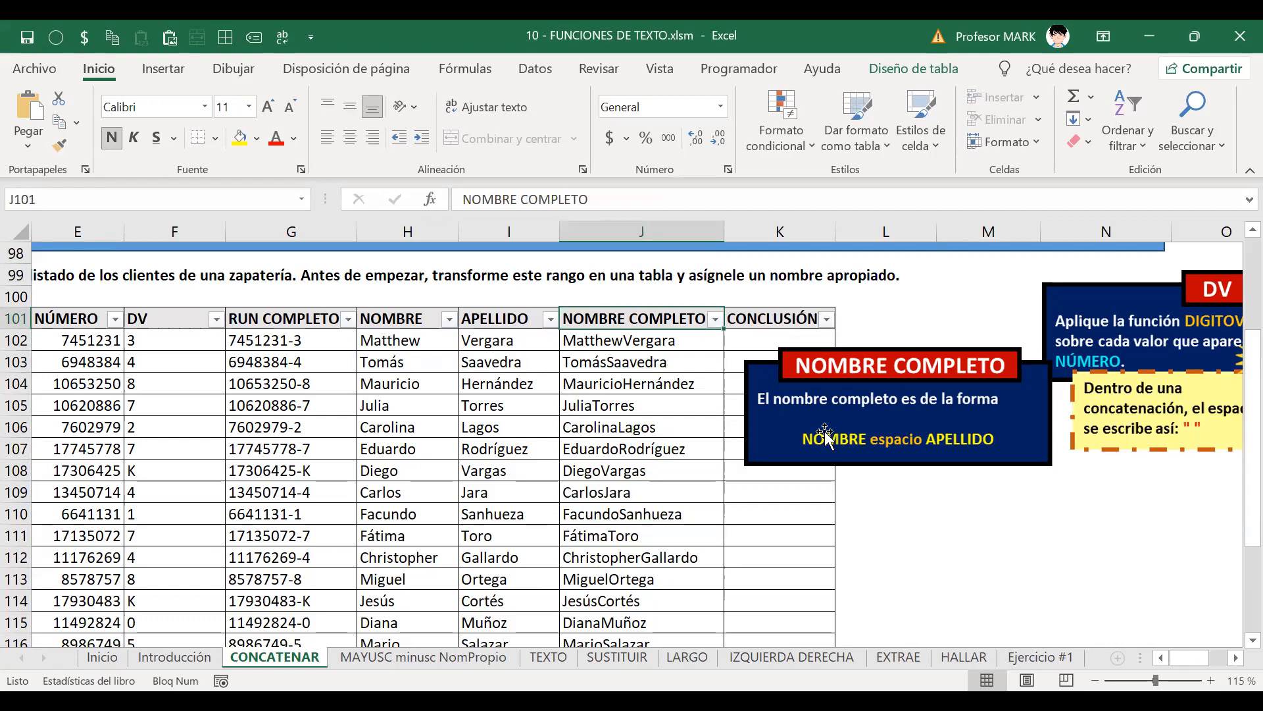
pyautogui.press('Down')
pyautogui.press('F2')
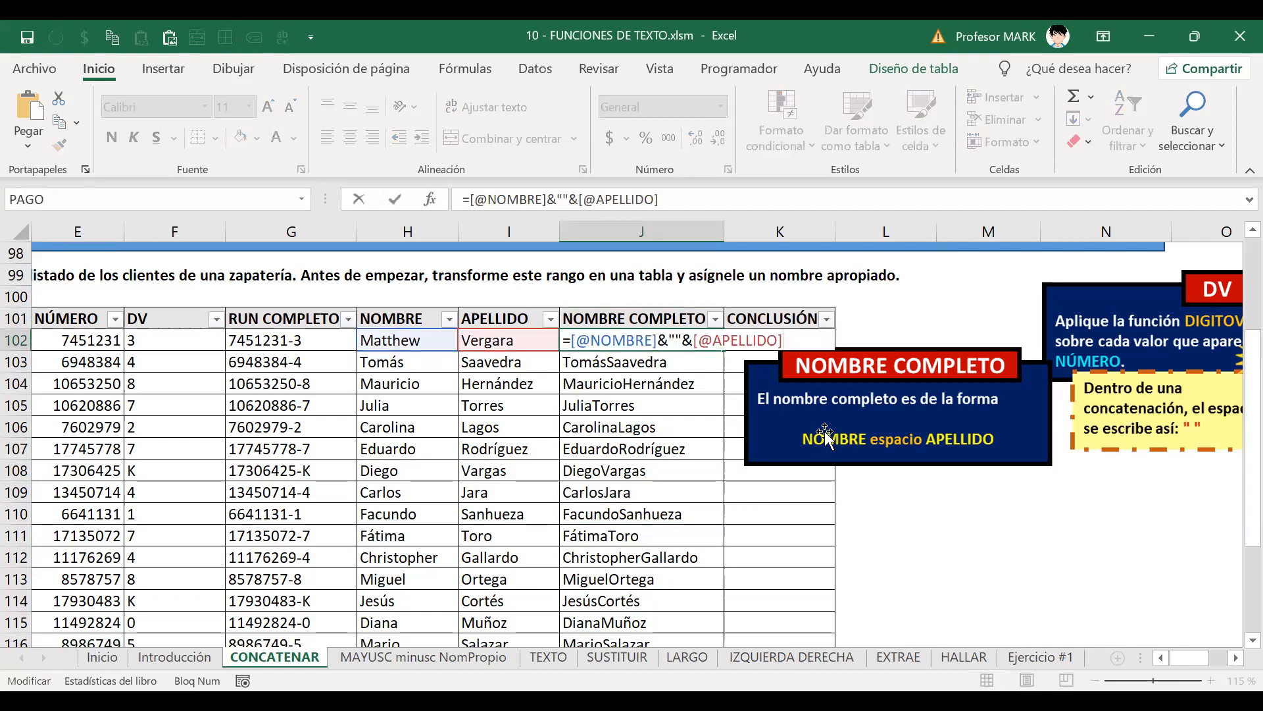
pyautogui.press('Left')
pyautogui.press('Left')
pyautogui.press('Left')
pyautogui.press('Left')
pyautogui.press('Left')
pyautogui.press('Left')
pyautogui.press('Left')
pyautogui.press('Left')
pyautogui.press('Left')
pyautogui.press('Left')
pyautogui.press('Left')
pyautogui.press('Left')
pyautogui.press('Left')
pyautogui.press('Left')
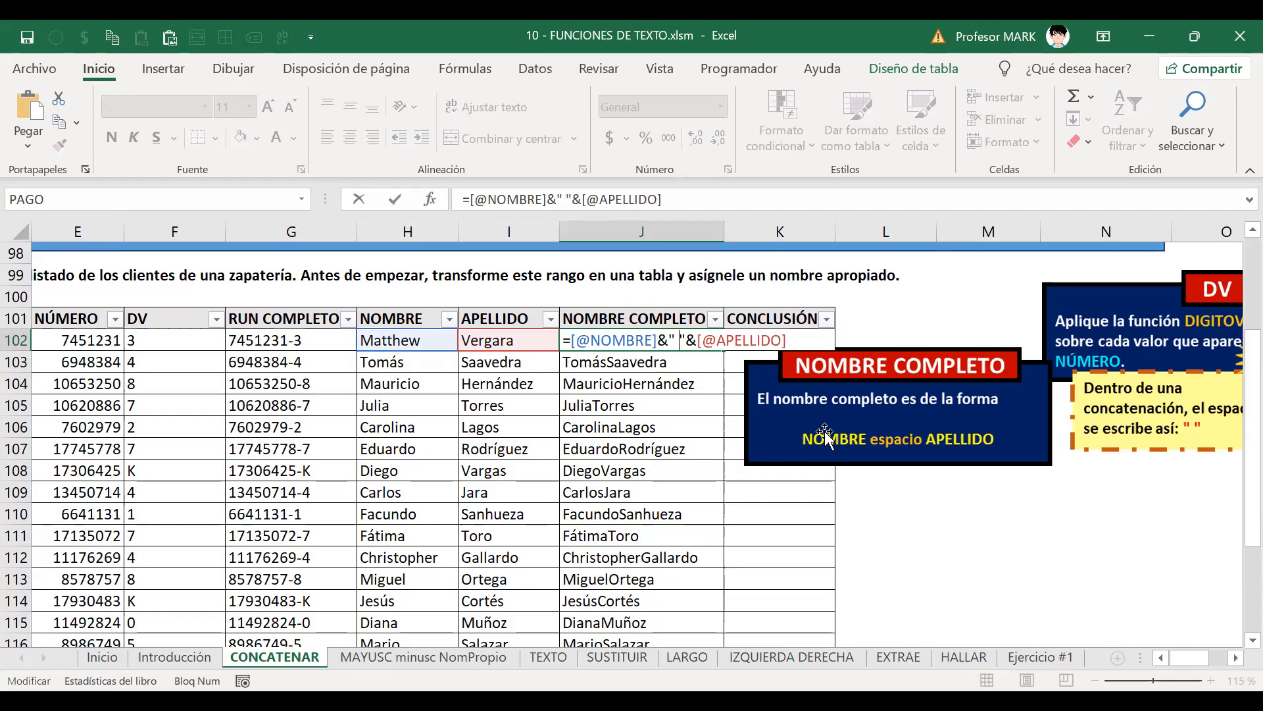
pyautogui.hotkey('ctrl', 'Return')
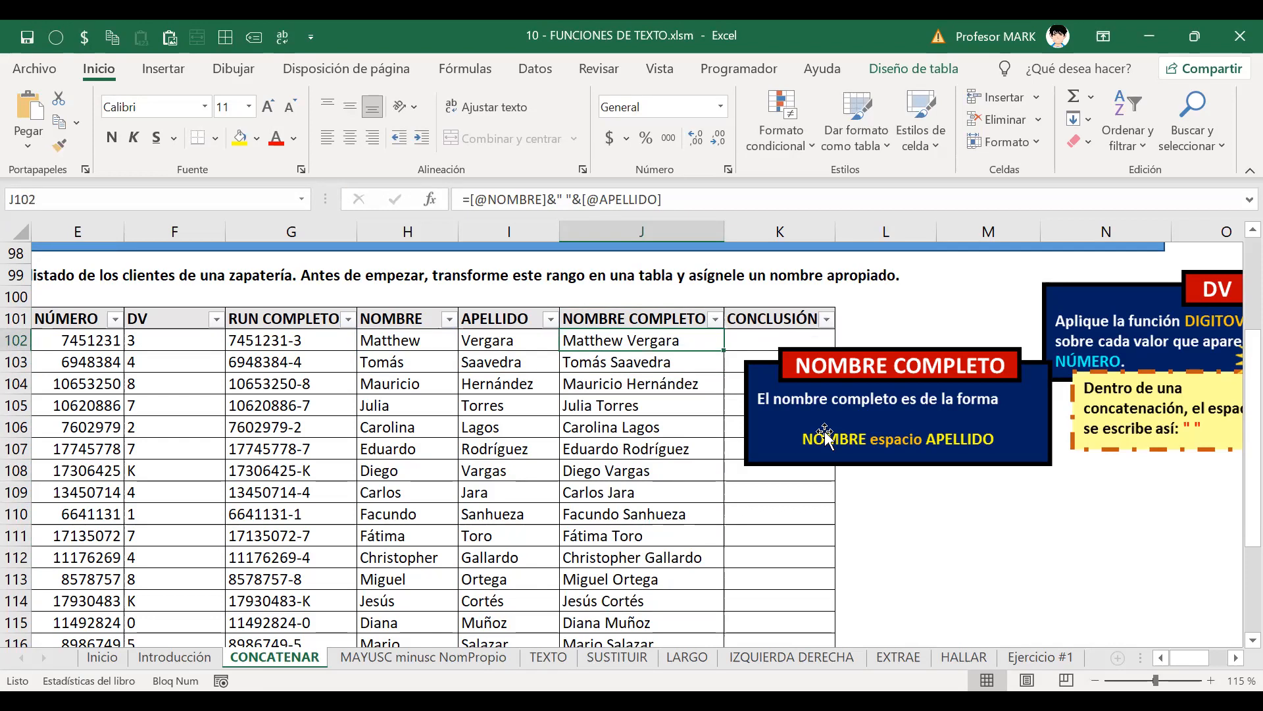
# Examine the parts of the first-row NOMBRE COMPLETO formula, especially the quoted space and the & signs around it
pyautogui.press('F2')
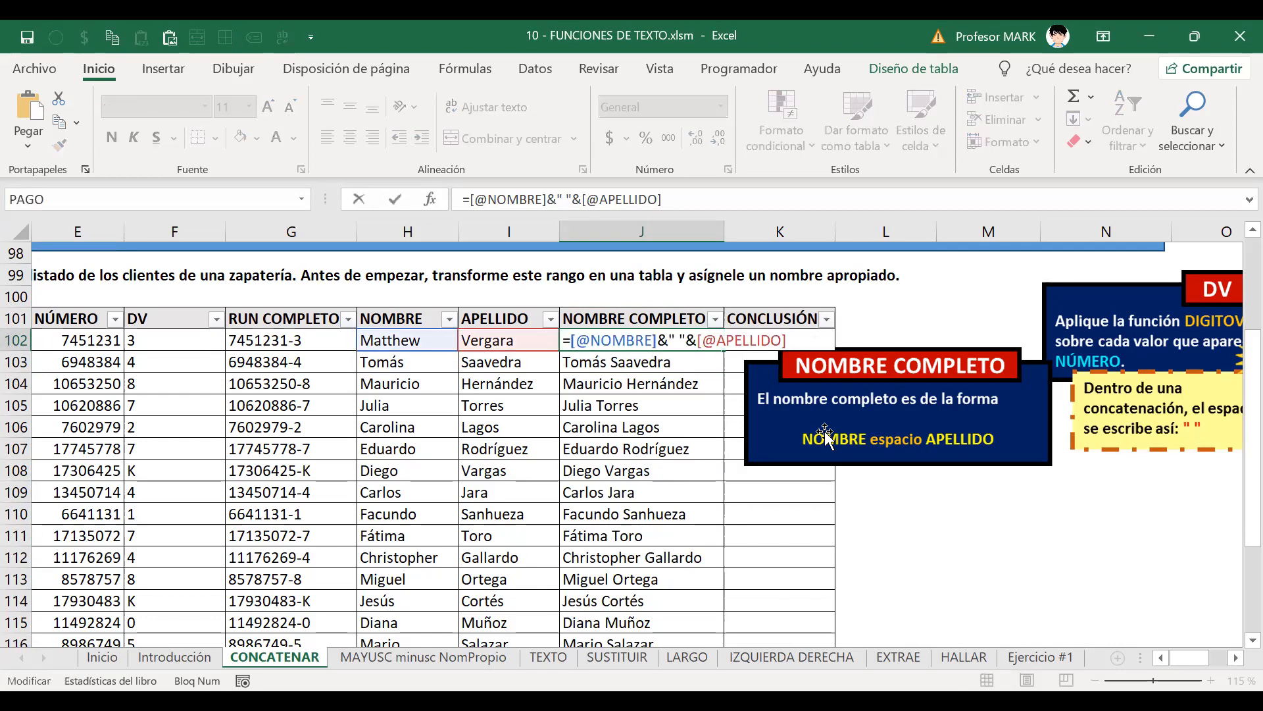
pyautogui.press('Left')
pyautogui.press('Left')
pyautogui.press('Left')
pyautogui.press('Left')
pyautogui.press('Left')
pyautogui.press('Left')
pyautogui.press('Left')
pyautogui.press('Left')
pyautogui.press('Left')
pyautogui.press('Left')
pyautogui.press('Left')
pyautogui.press('Left')
pyautogui.press('Left')
pyautogui.press('Left')
pyautogui.press('Left')
pyautogui.press('Left')
pyautogui.press('Left')
pyautogui.press('Left')
pyautogui.press('Right')
pyautogui.press('Right')
pyautogui.press('Left')
pyautogui.press('Left')
pyautogui.press('Left')
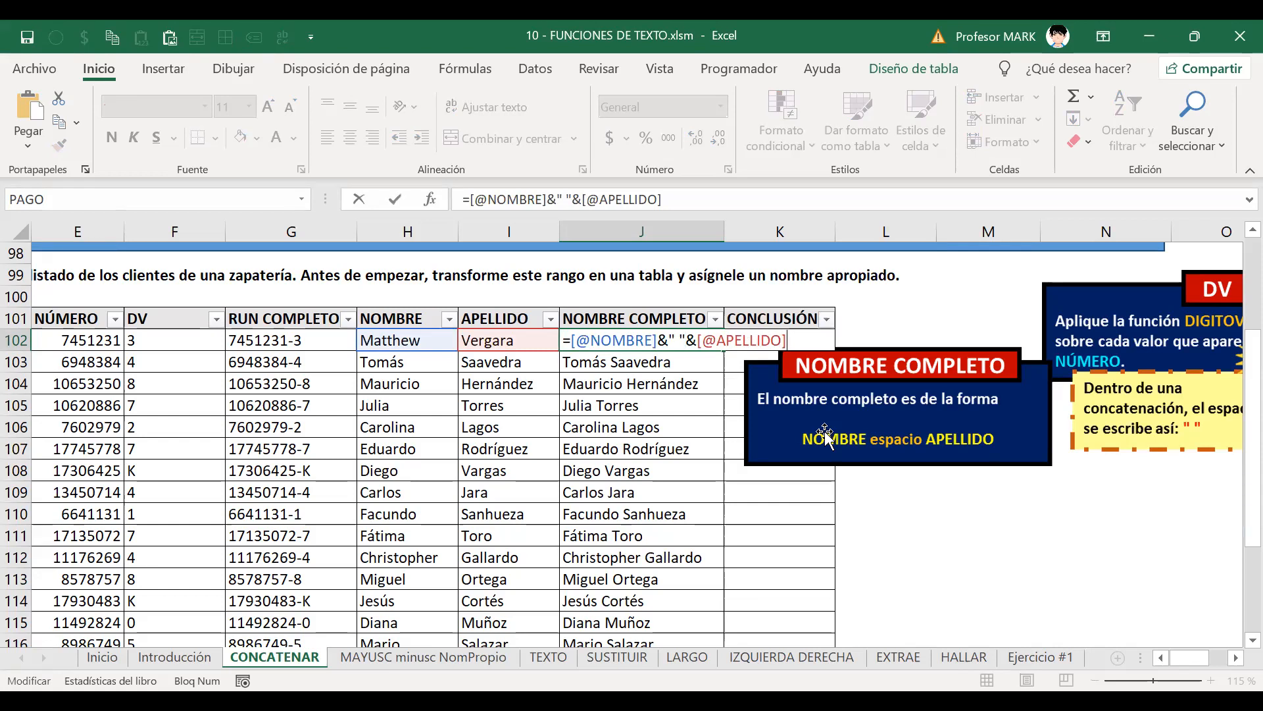
pyautogui.press('Right')
pyautogui.press('Right')
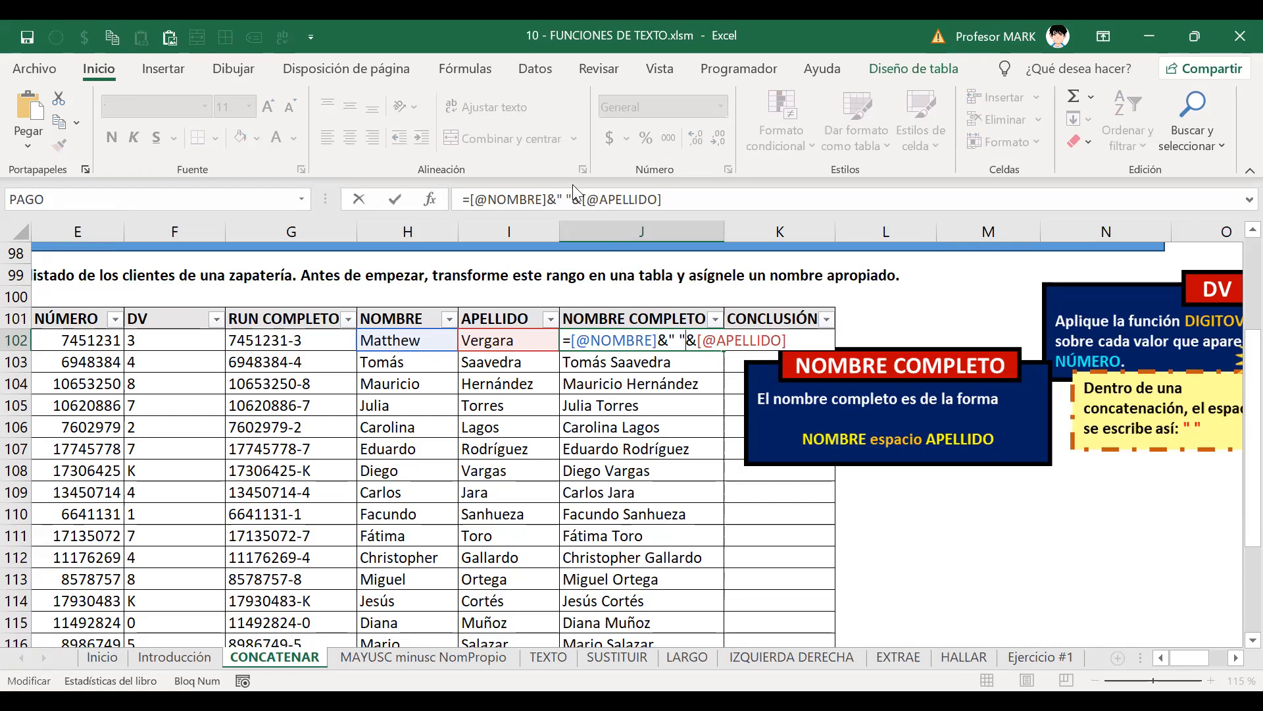
pyautogui.hotkey('ctrl', '2')
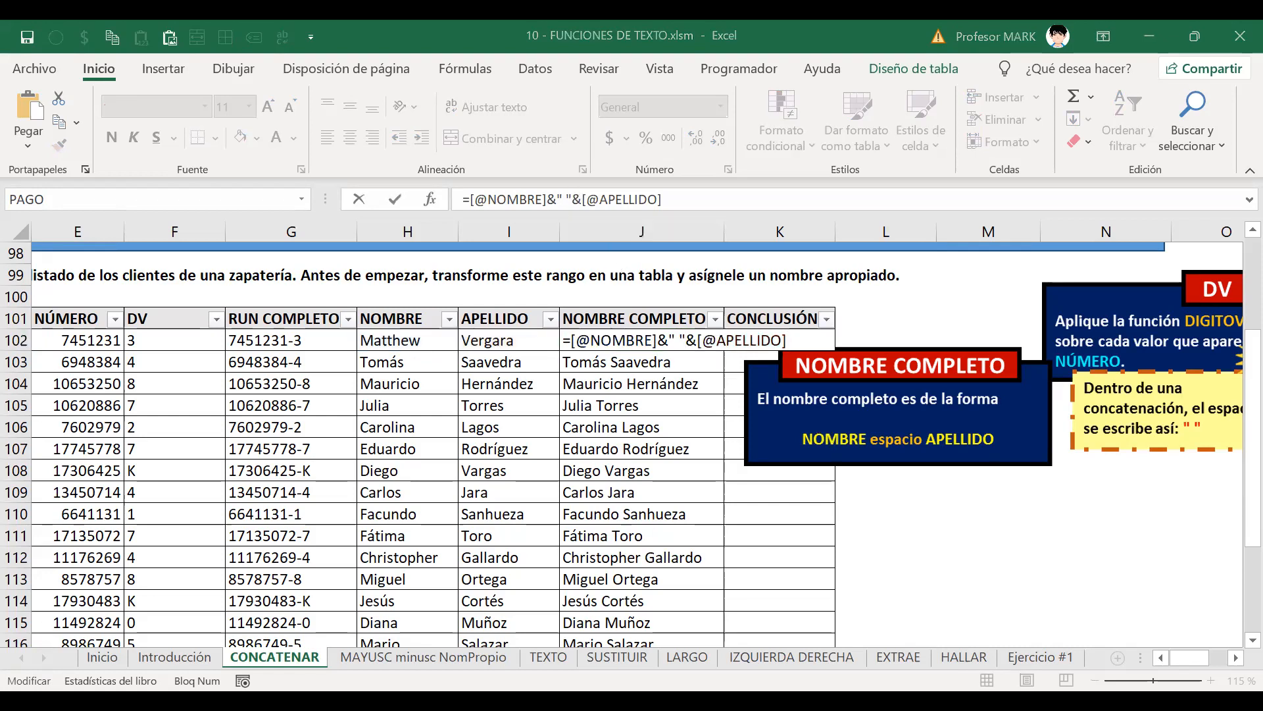
pyautogui.click(682, 332)
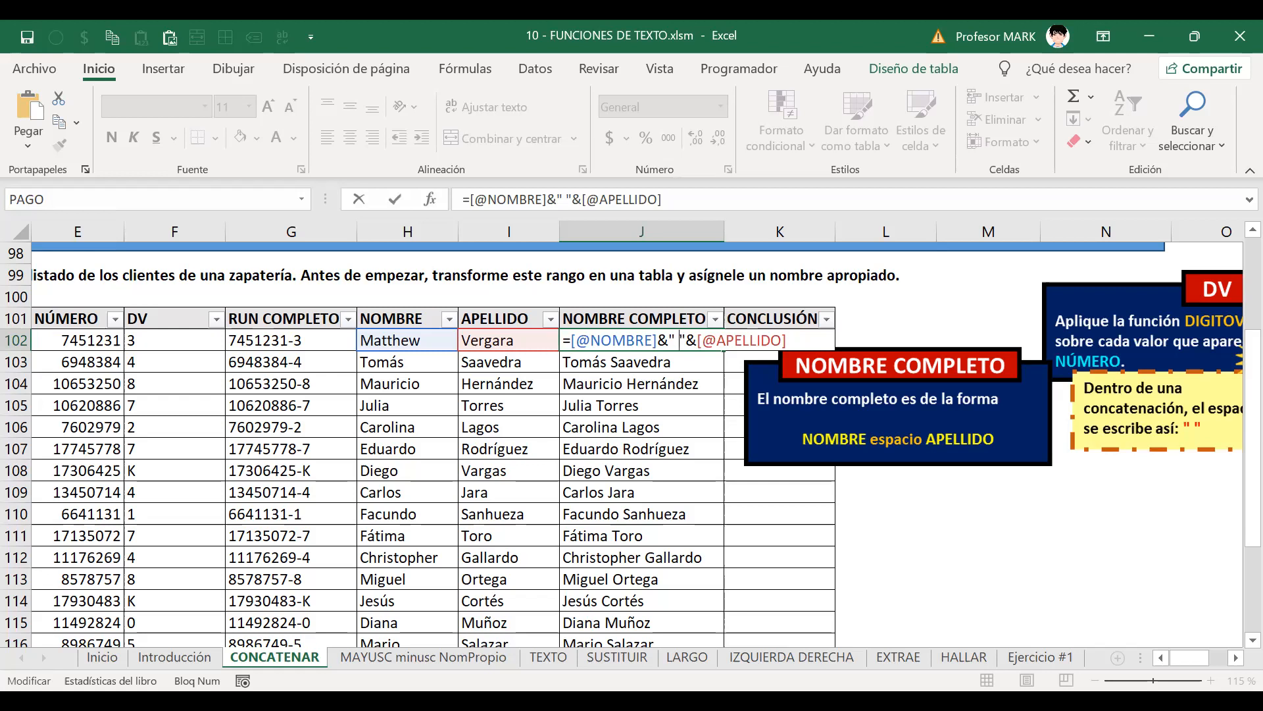
pyautogui.press('BackSpace')
pyautogui.write('""&')
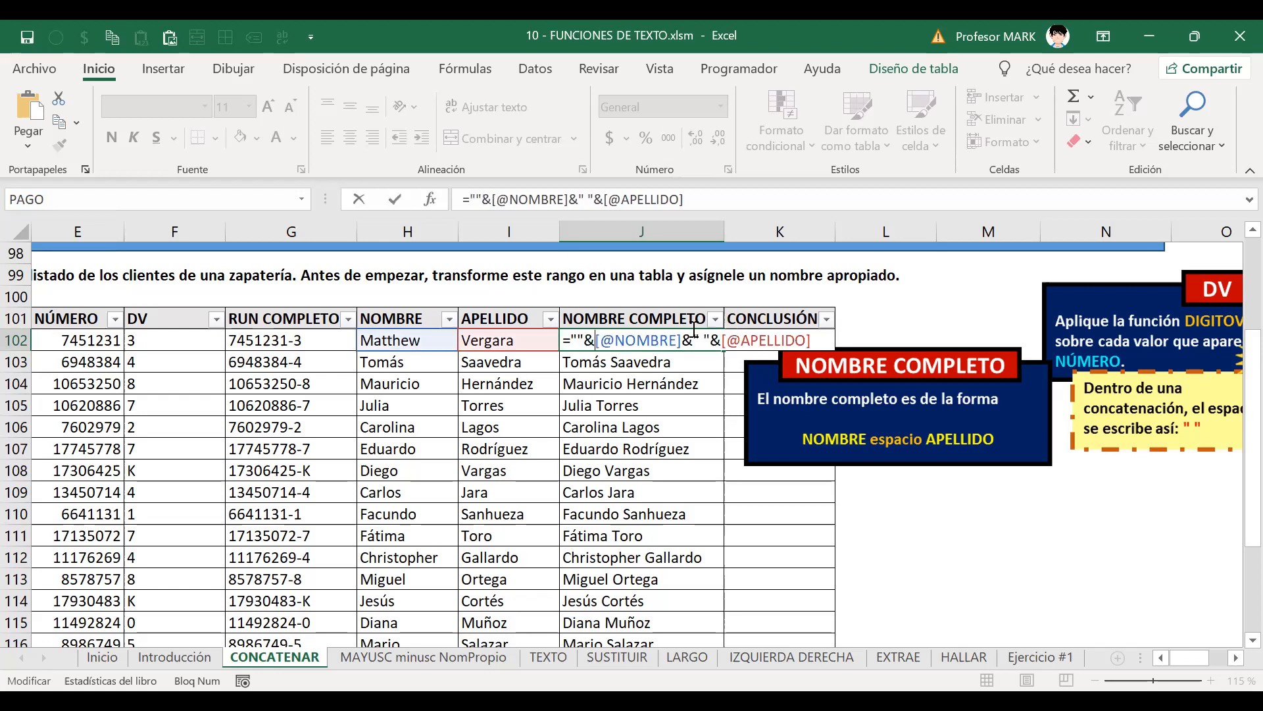
pyautogui.press('Return')
pyautogui.press('Up')
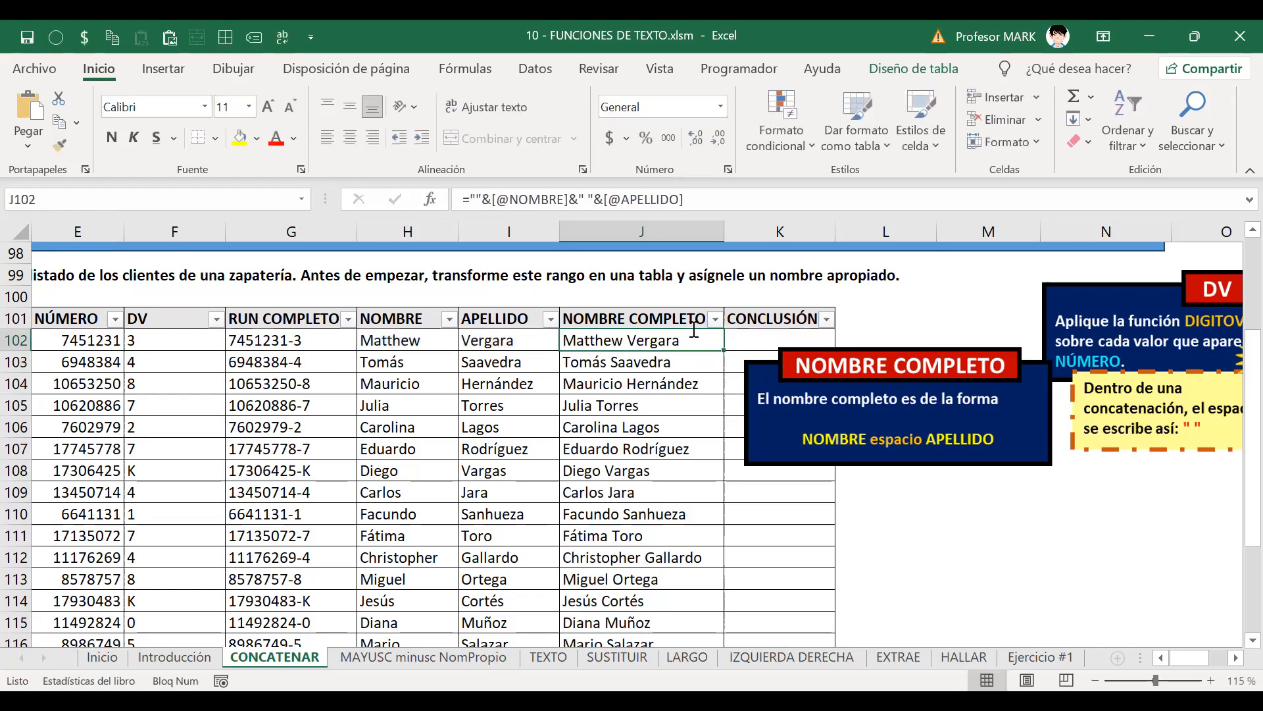
pyautogui.press('F2')
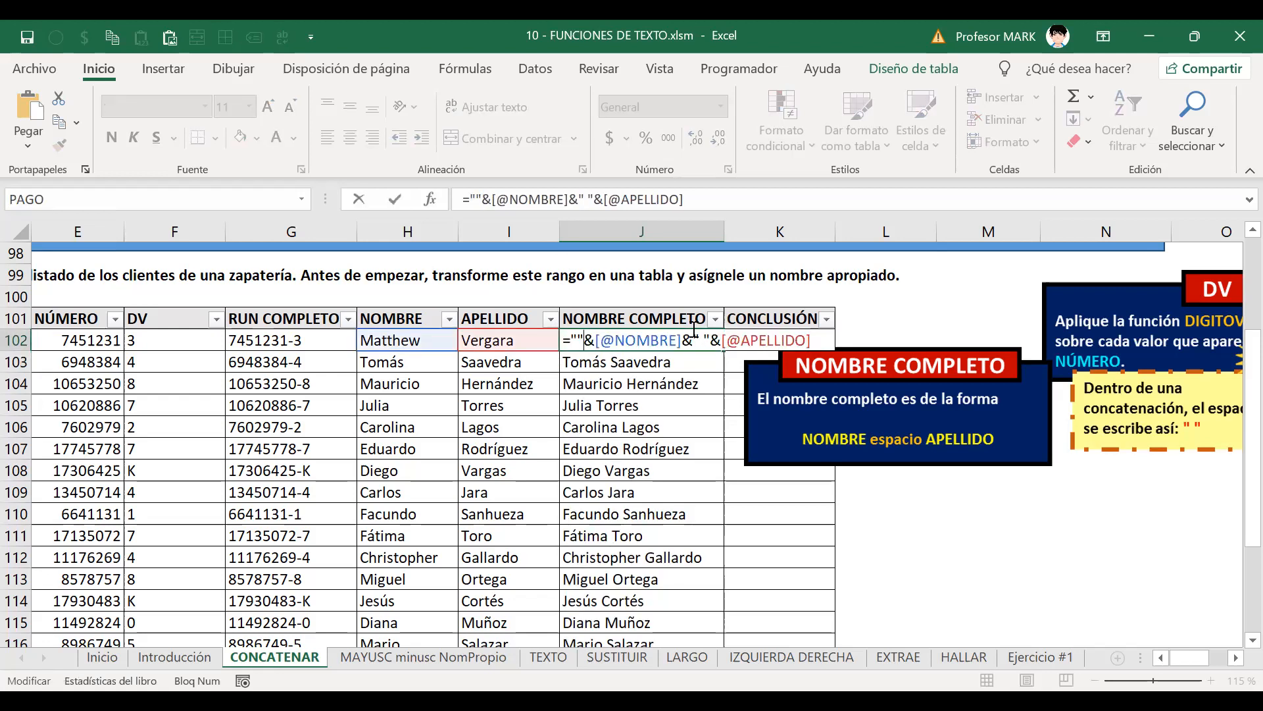
pyautogui.write('&""')
pyautogui.press('Return')
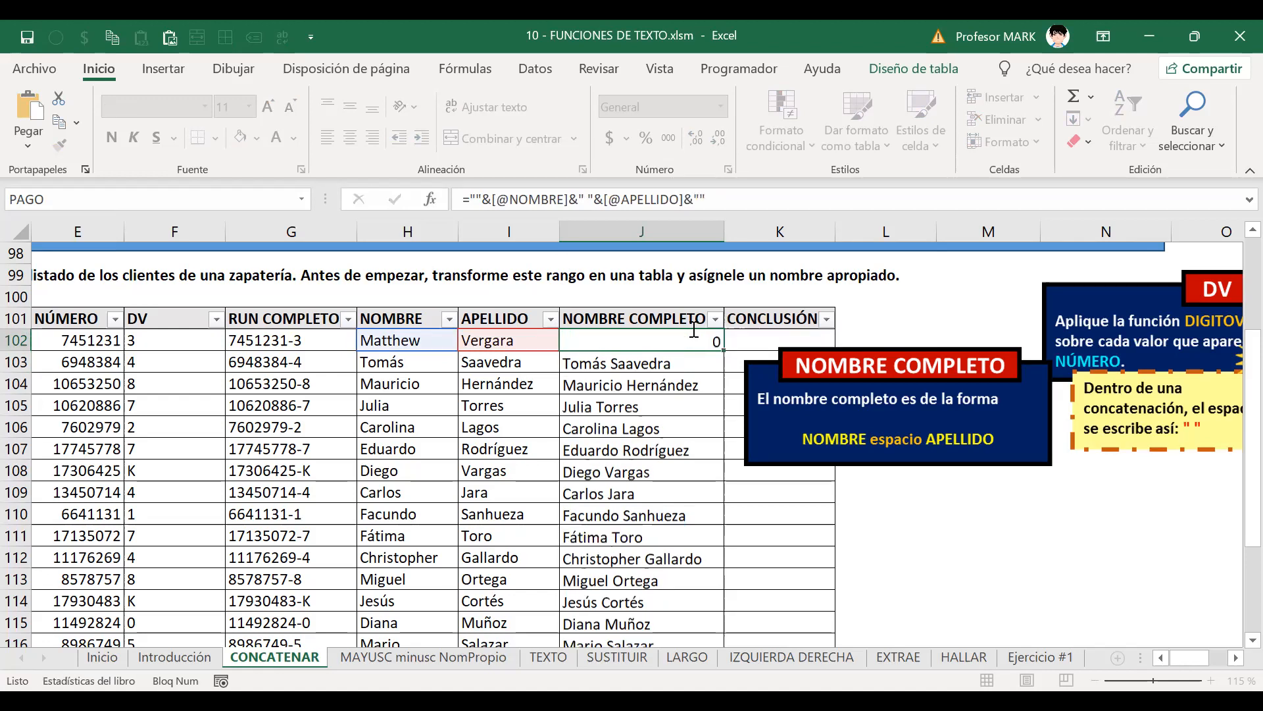
pyautogui.press('Up')
pyautogui.press('F2')
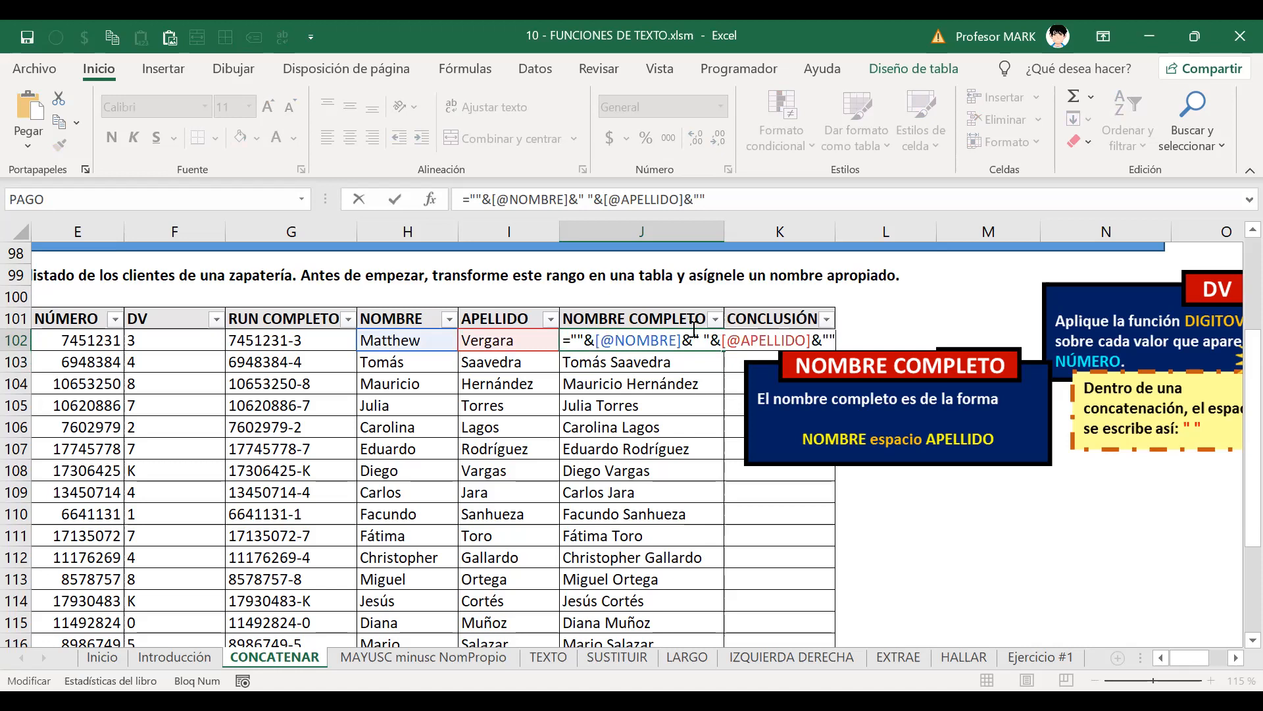
pyautogui.press('Left')
pyautogui.press('Left')
pyautogui.press('Left')
pyautogui.press('Left')
pyautogui.press('Left')
pyautogui.press('Left')
pyautogui.press('Left')
pyautogui.press('Left')
pyautogui.press('Left')
pyautogui.press('Left')
pyautogui.press('Left')
pyautogui.press('Left')
pyautogui.press('Left')
pyautogui.press('Left')
pyautogui.write('""&')
pyautogui.hotkey('shift', 'Left')
pyautogui.hotkey('shift', 'Left')
pyautogui.hotkey('shift', 'Left')
pyautogui.hotkey('shift', 'Left')
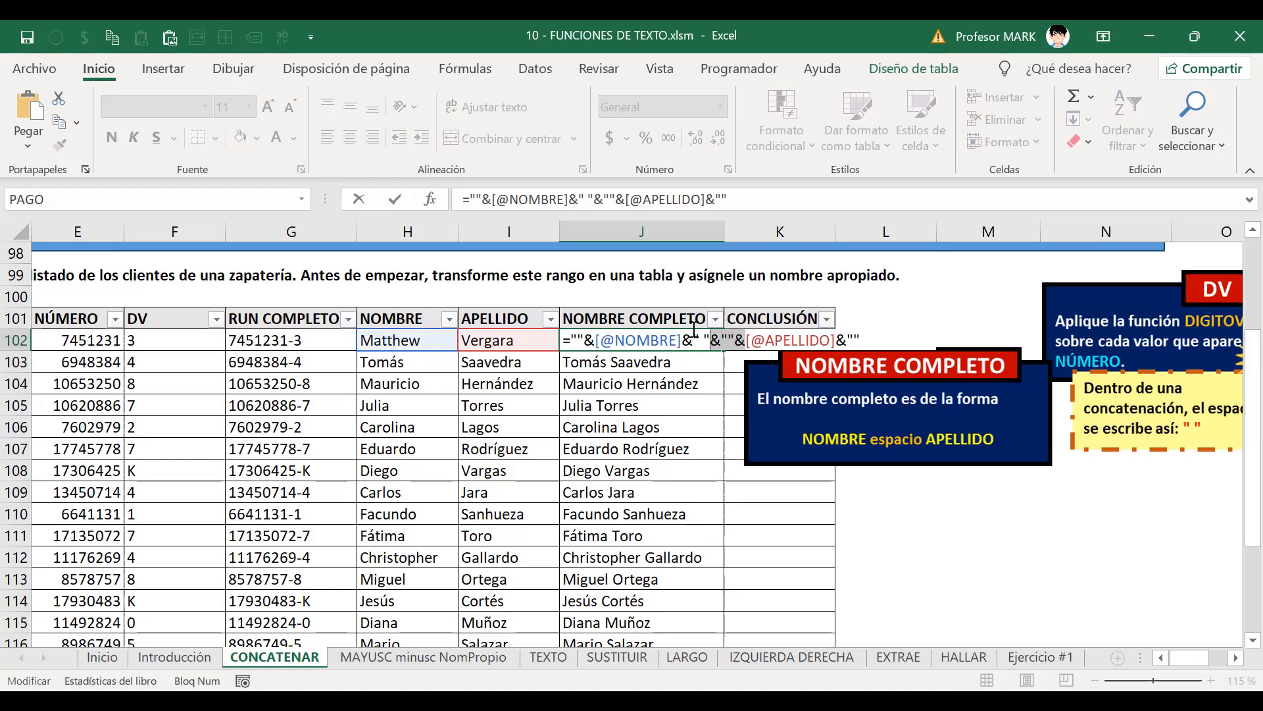
pyautogui.hotkey('ctrl', 'c')
pyautogui.hotkey('ctrl', 'v')
pyautogui.hotkey('ctrl', 'v')
pyautogui.hotkey('ctrl', 'v')
pyautogui.hotkey('ctrl', 'v')
pyautogui.hotkey('ctrl', 'v')
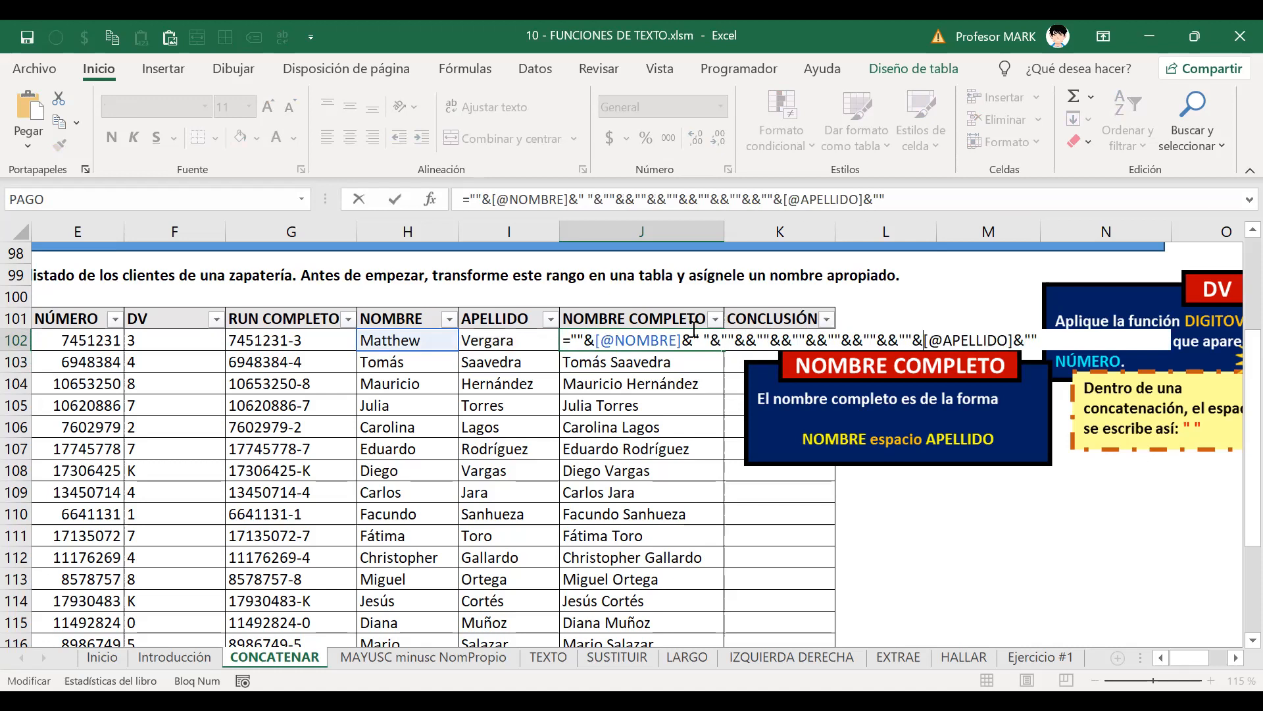
pyautogui.press('BackSpace')
pyautogui.press('BackSpace')
pyautogui.press('BackSpace')
pyautogui.press('BackSpace')
pyautogui.press('BackSpace')
pyautogui.press('BackSpace')
pyautogui.press('BackSpace')
pyautogui.press('BackSpace')
pyautogui.press('BackSpace')
pyautogui.press('BackSpace')
pyautogui.press('BackSpace')
pyautogui.press('BackSpace')
pyautogui.press('BackSpace')
pyautogui.press('BackSpace')
pyautogui.press('BackSpace')
pyautogui.press('BackSpace')
pyautogui.press('BackSpace')
pyautogui.press('BackSpace')
pyautogui.press('BackSpace')
pyautogui.press('BackSpace')
pyautogui.press('BackSpace')
pyautogui.press('BackSpace')
pyautogui.press('BackSpace')
pyautogui.press('BackSpace')
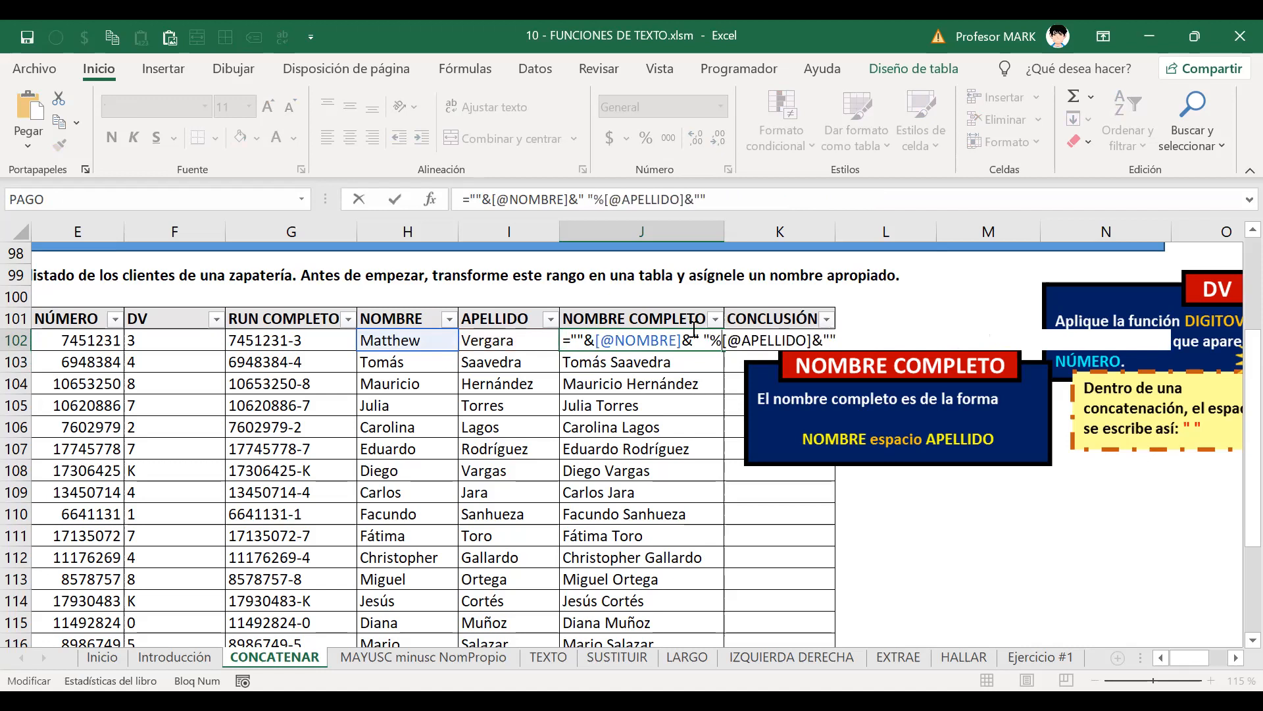
pyautogui.write('&')
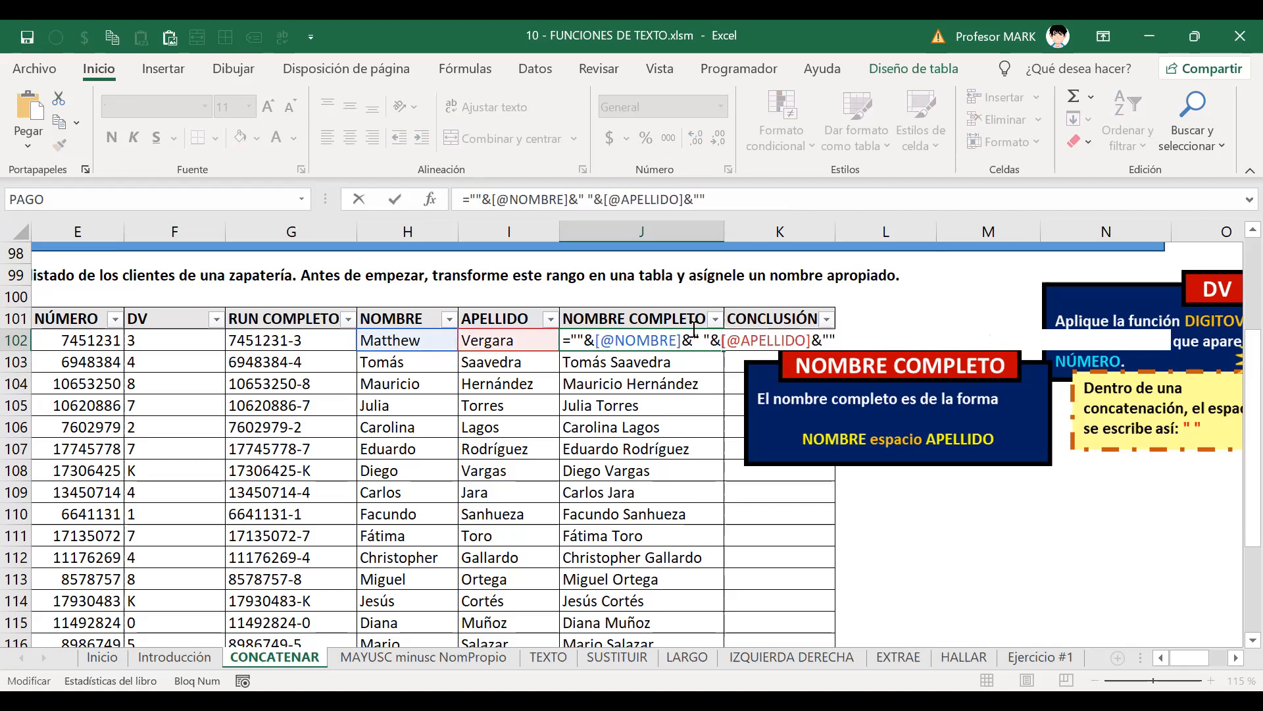
pyautogui.hotkey('shift', 'Left')
pyautogui.hotkey('shift', 'Left')
pyautogui.press('BackSpace')
pyautogui.press('BackSpace')
pyautogui.hotkey('shift', 'Home')
pyautogui.hotkey('shift', 'Right')
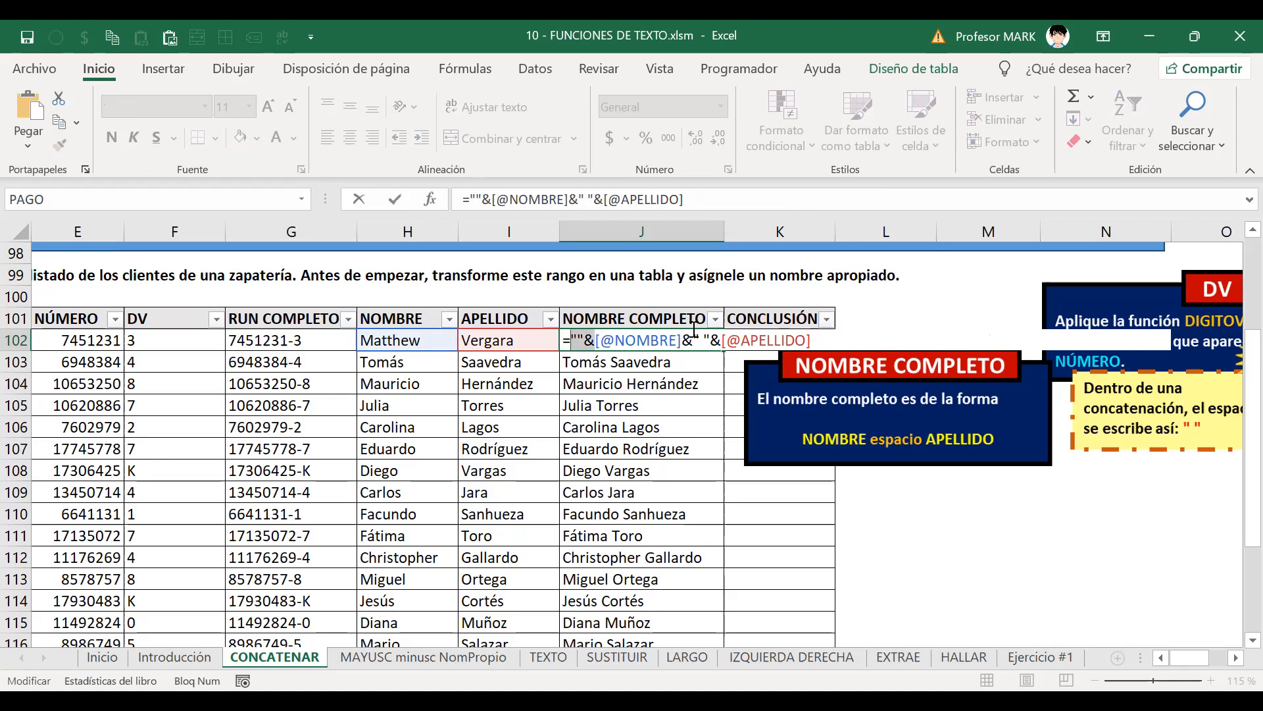
pyautogui.press('BackSpace')
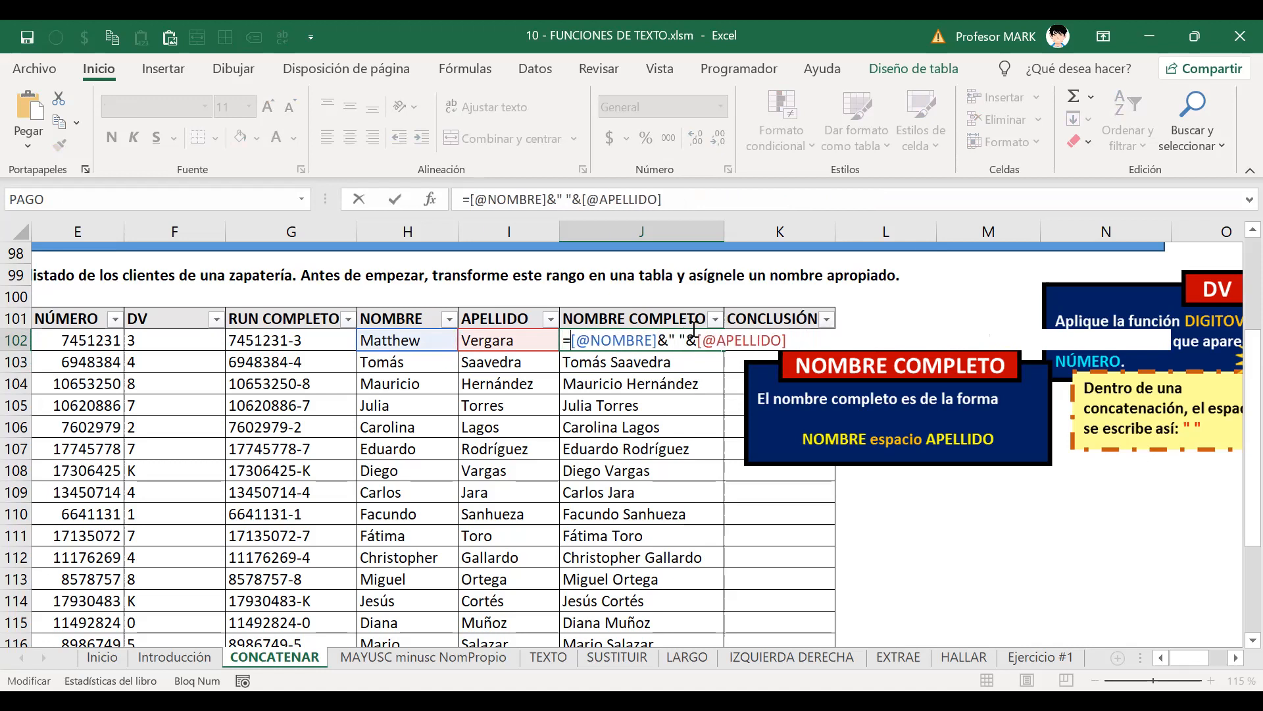
pyautogui.press('Return')
pyautogui.press('Up')
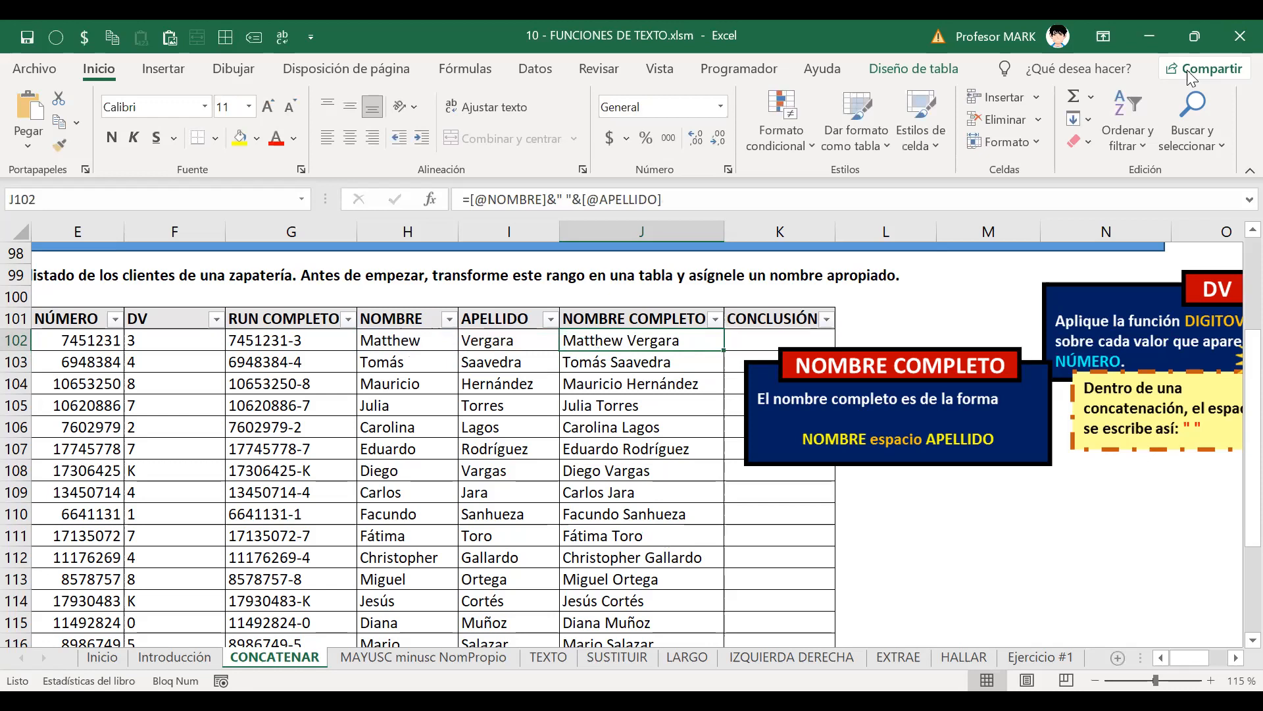
# Move the NOMBRE COMPLETO instruction picture away from the table and place the CONCLUSIÓN instruction picture beside the table's first rows
pyautogui.moveTo(958, 416); pyautogui.dragTo(1215, 483)
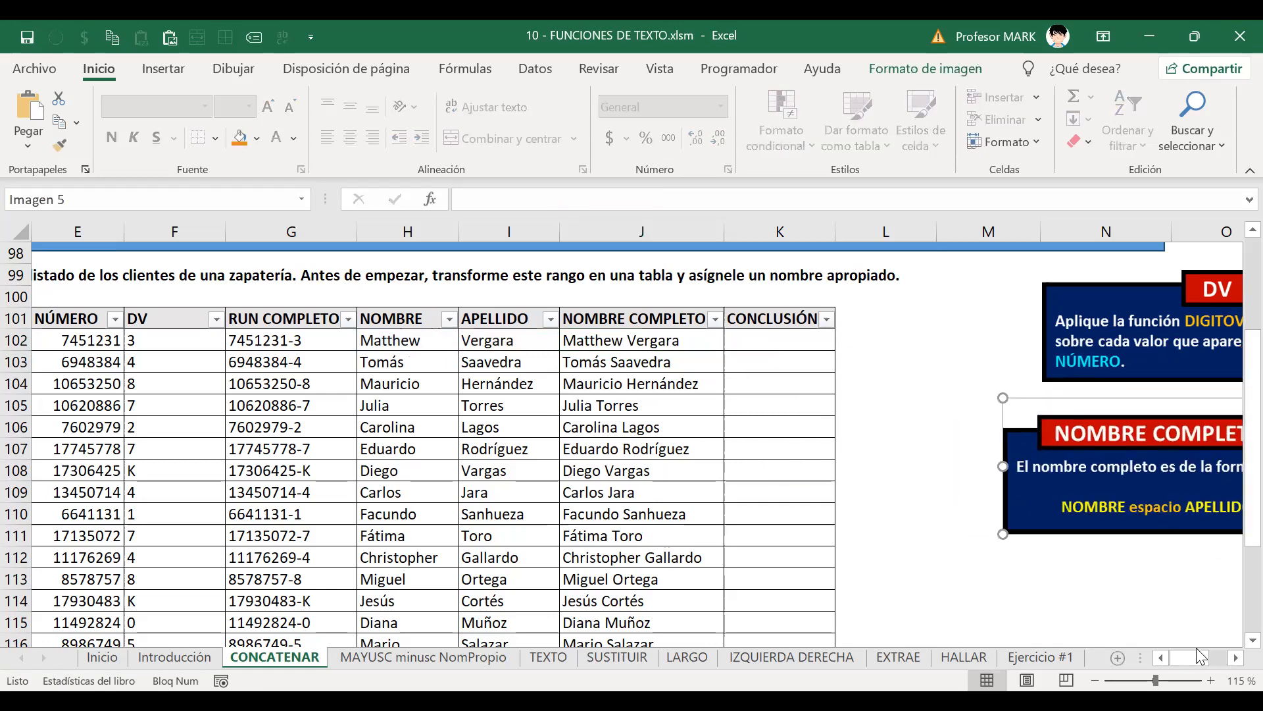
pyautogui.hscroll(10, 1089, 623)
pyautogui.scroll(-3, 886, 544)
pyautogui.moveTo(1190, 660); pyautogui.dragTo(1167, 653)
pyautogui.scroll(-2, 1165, 625)
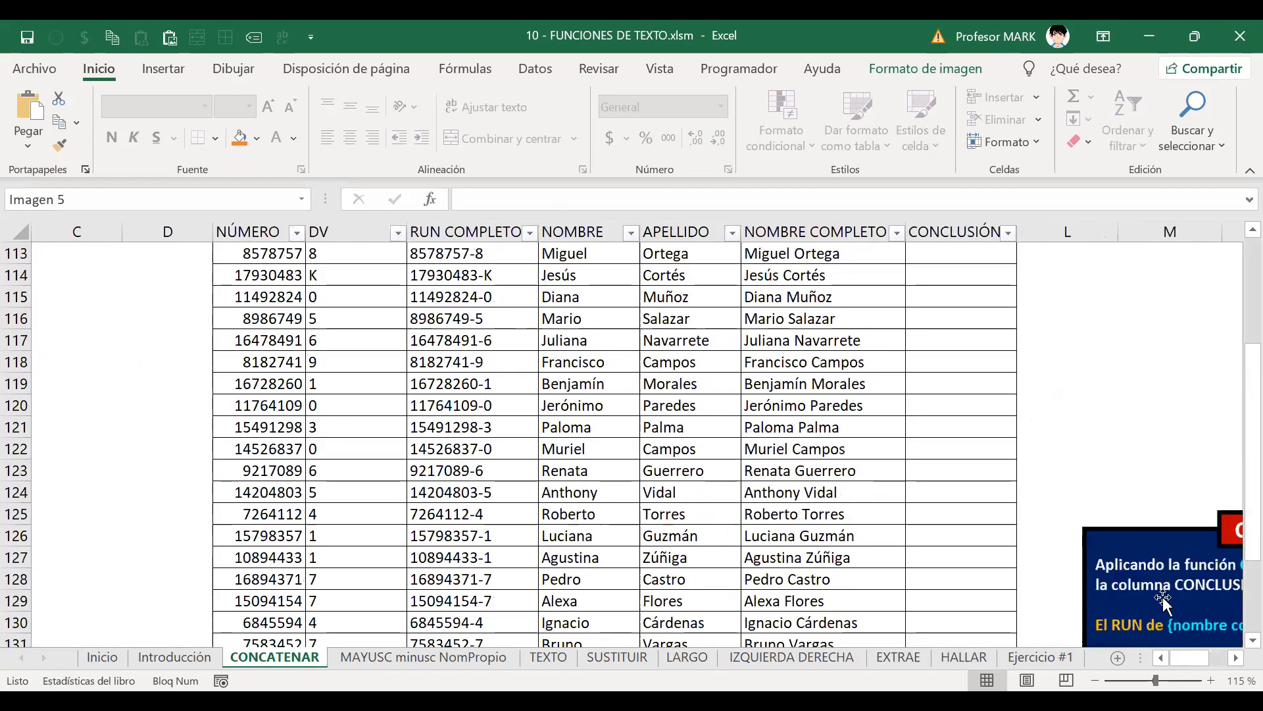
pyautogui.moveTo(1162, 596); pyautogui.dragTo(742, 448)
pyautogui.scroll(3, 918, 581)
pyautogui.moveTo(860, 618); pyautogui.dragTo(1250, 217)
pyautogui.scroll(2, 1065, 512)
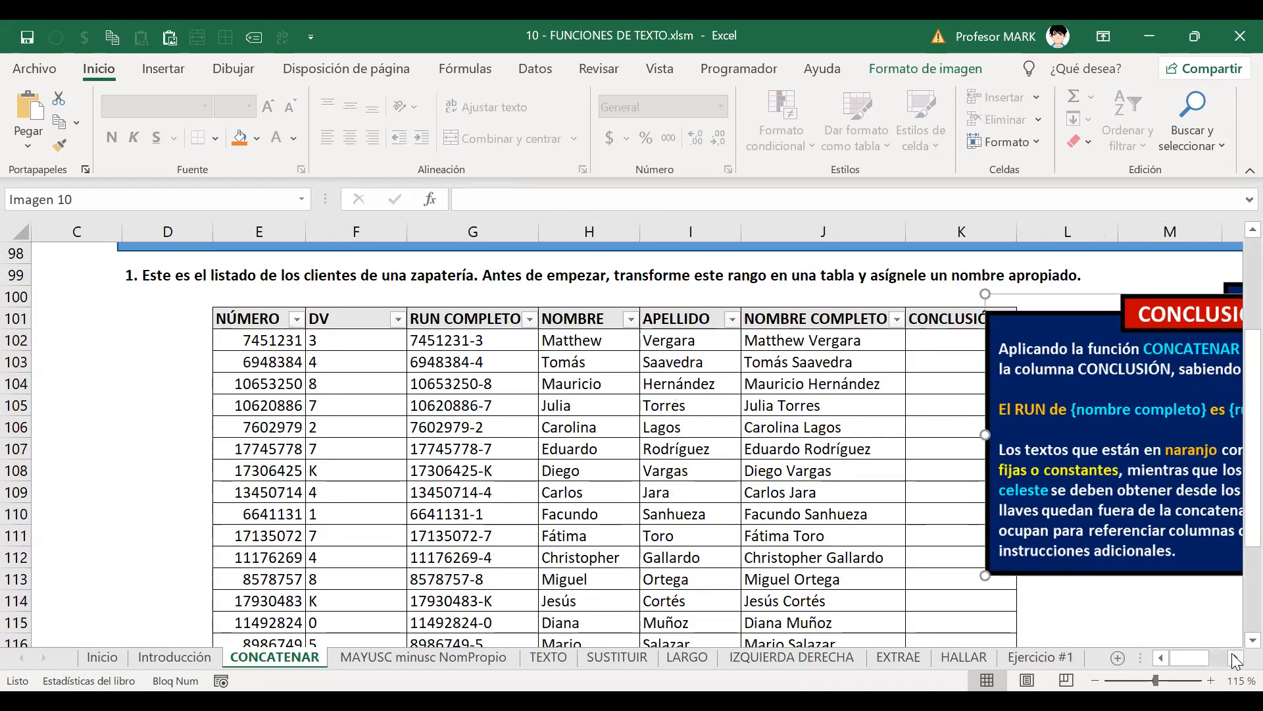
pyautogui.click(1236, 657)
pyautogui.moveTo(989, 490); pyautogui.dragTo(990, 491)
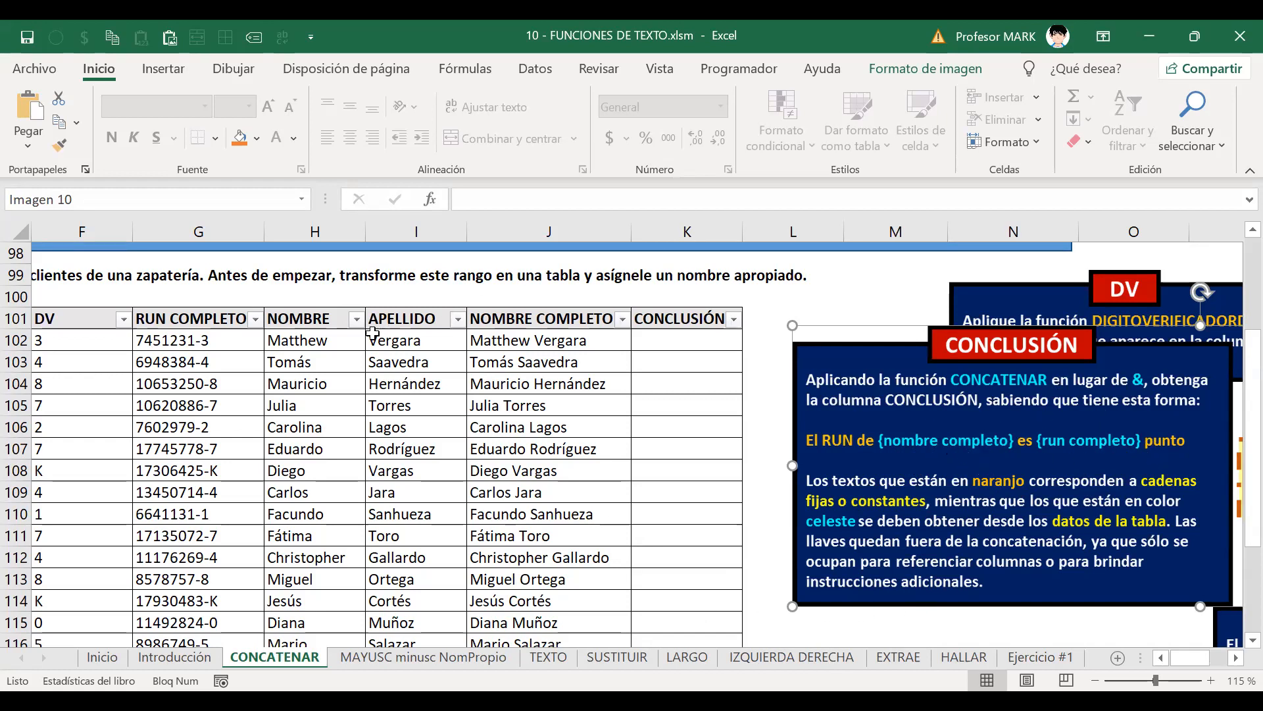
# Start the CONCLUSIÓN formula in the first data row with the fixed text, as ="El RUN de"
pyautogui.click(504, 342)
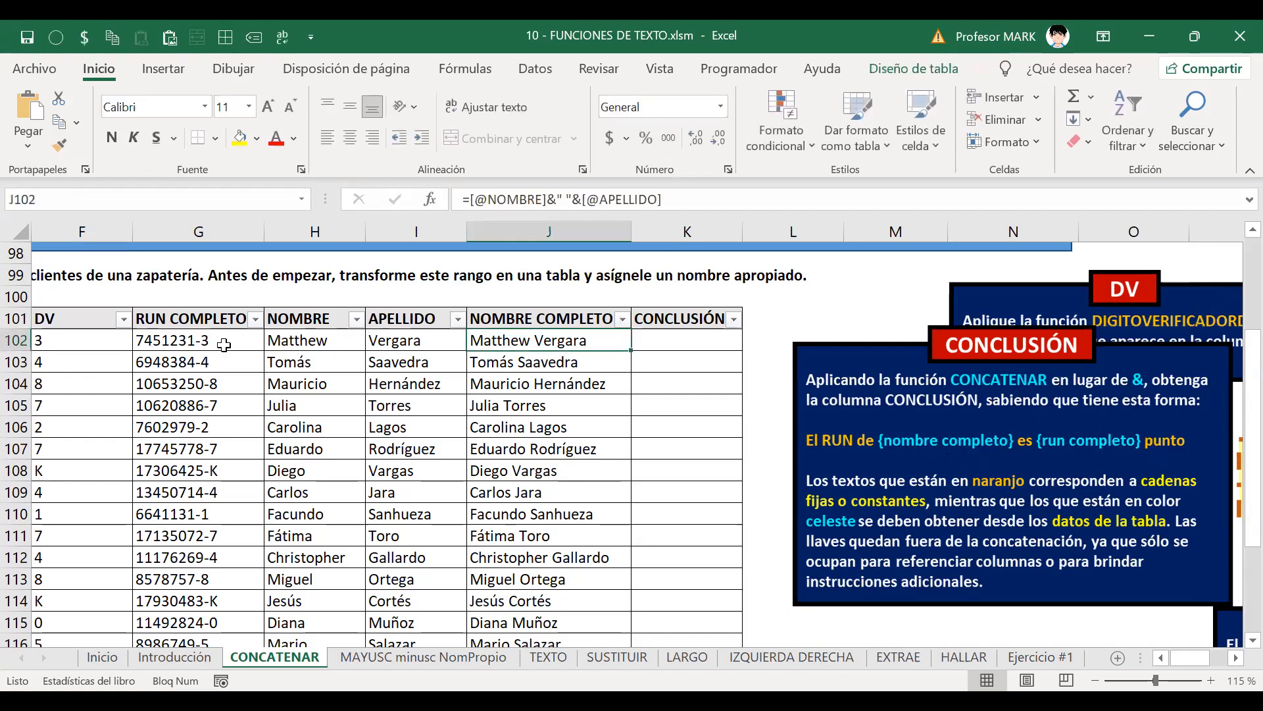
pyautogui.moveTo(152, 347); pyautogui.dragTo(250, 361)
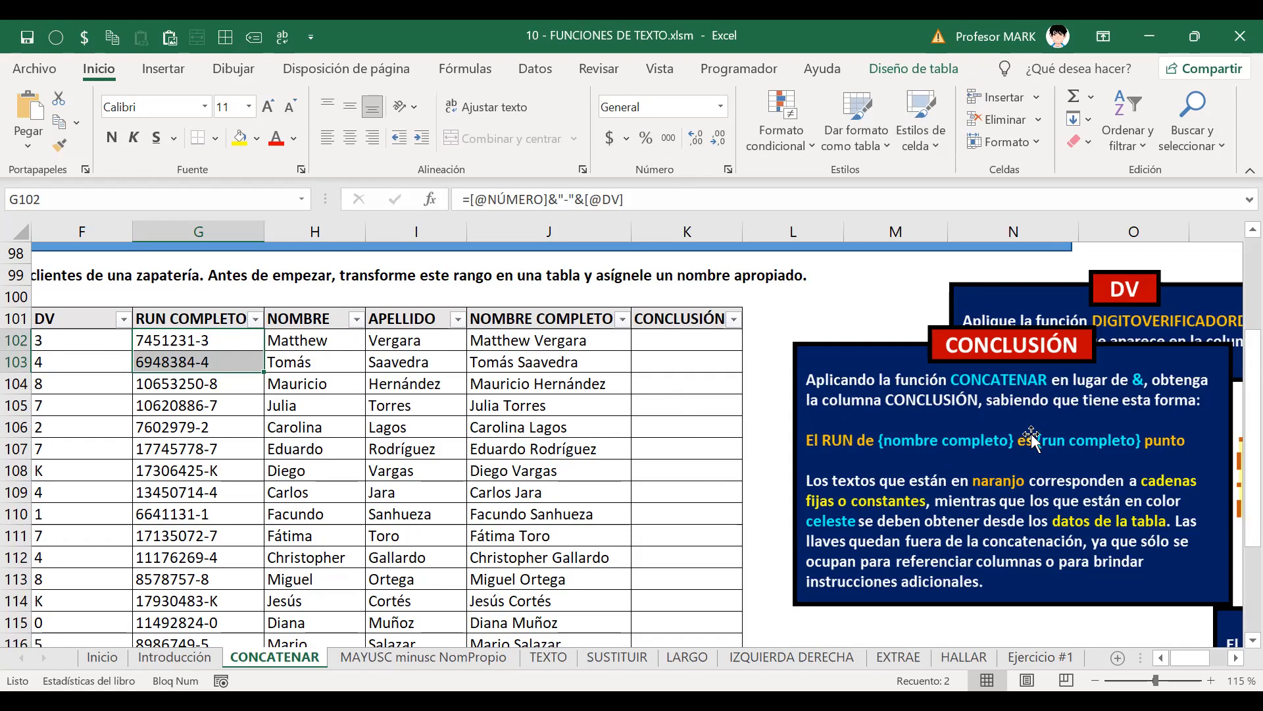
pyautogui.click(736, 338)
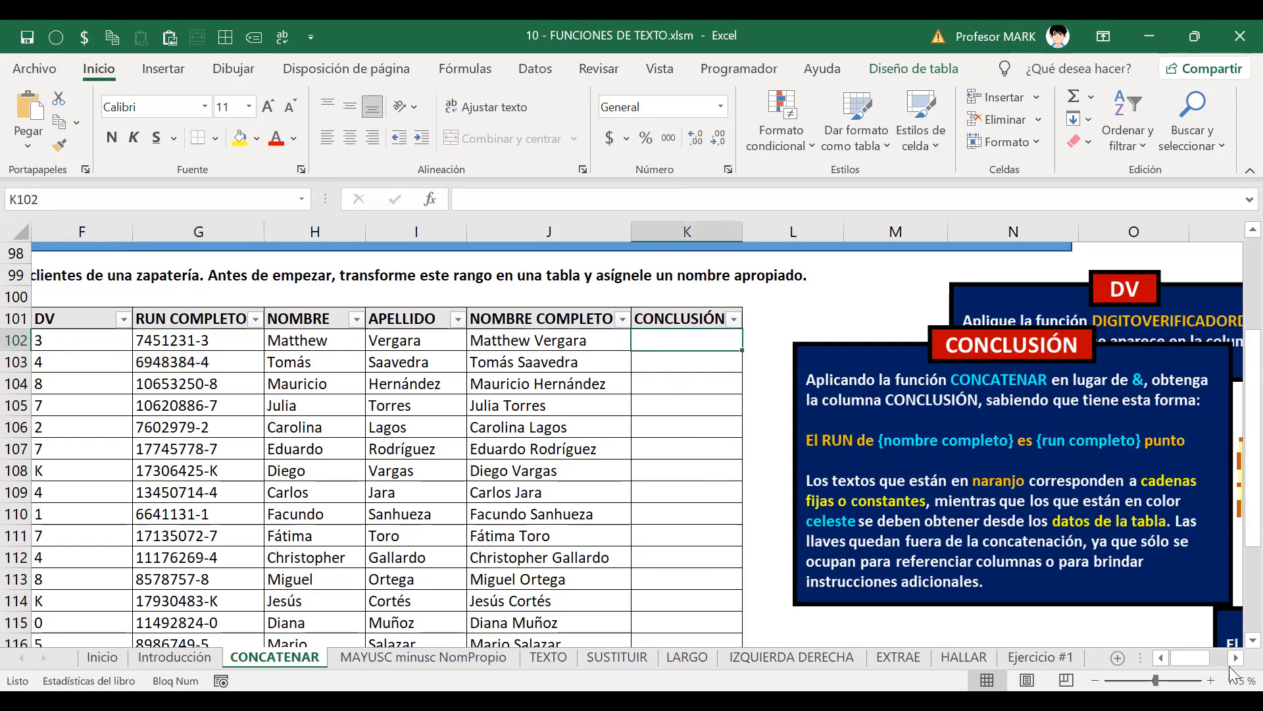
pyautogui.write('=')
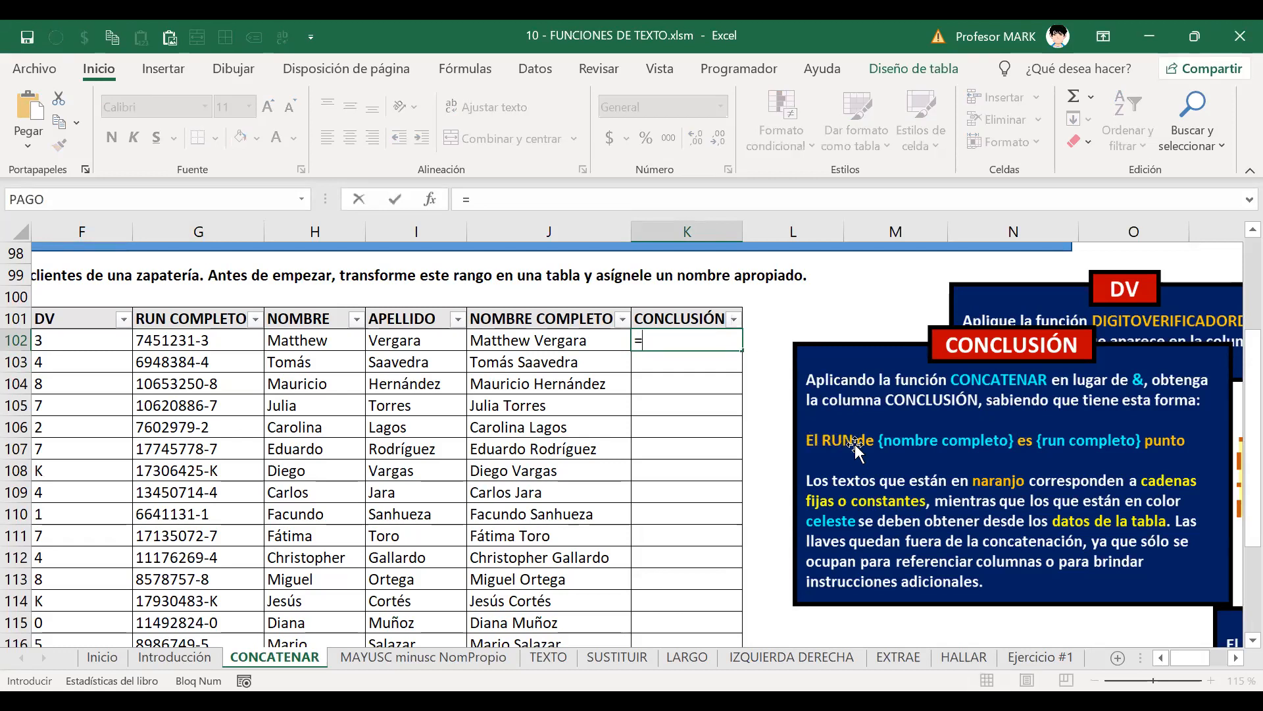
pyautogui.write('"El RUN de')
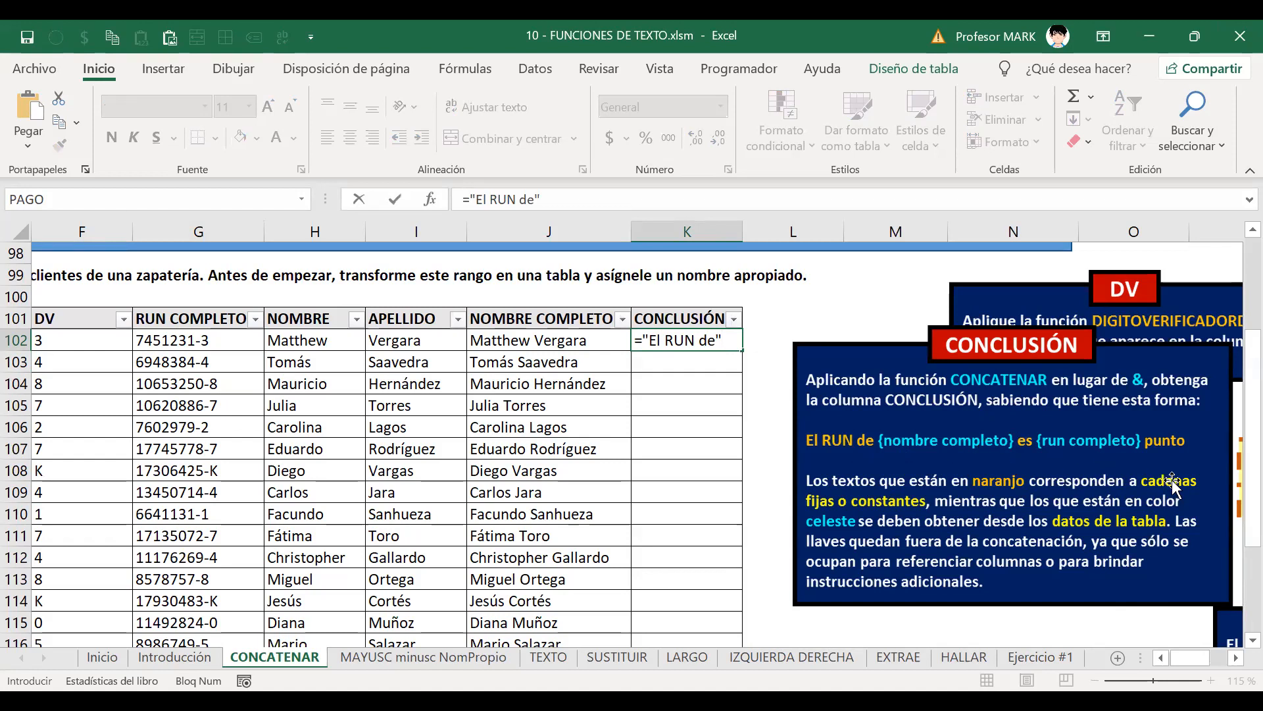
# Extend the first-row CONCLUSIÓN formula by joining the row's NOMBRE COMPLETO and the fixed text "es" with &, ending in a further &
pyautogui.click(595, 206)
pyautogui.write('&')
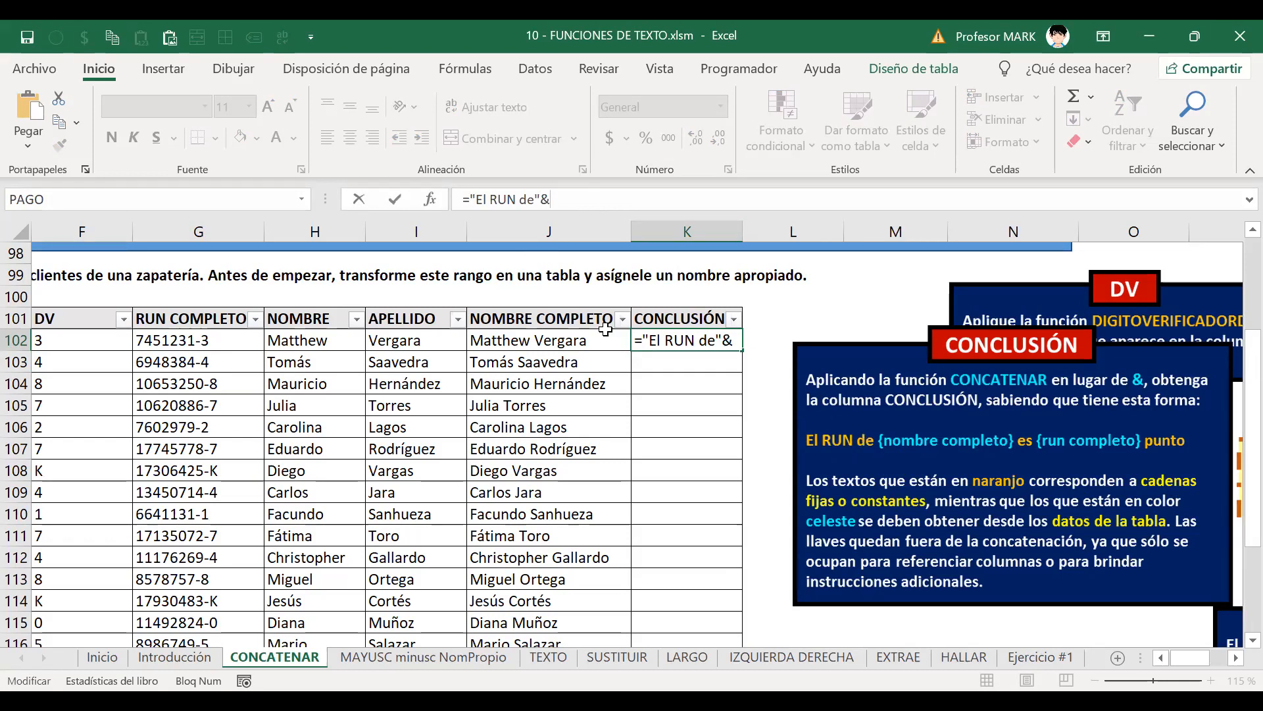
pyautogui.click(558, 340)
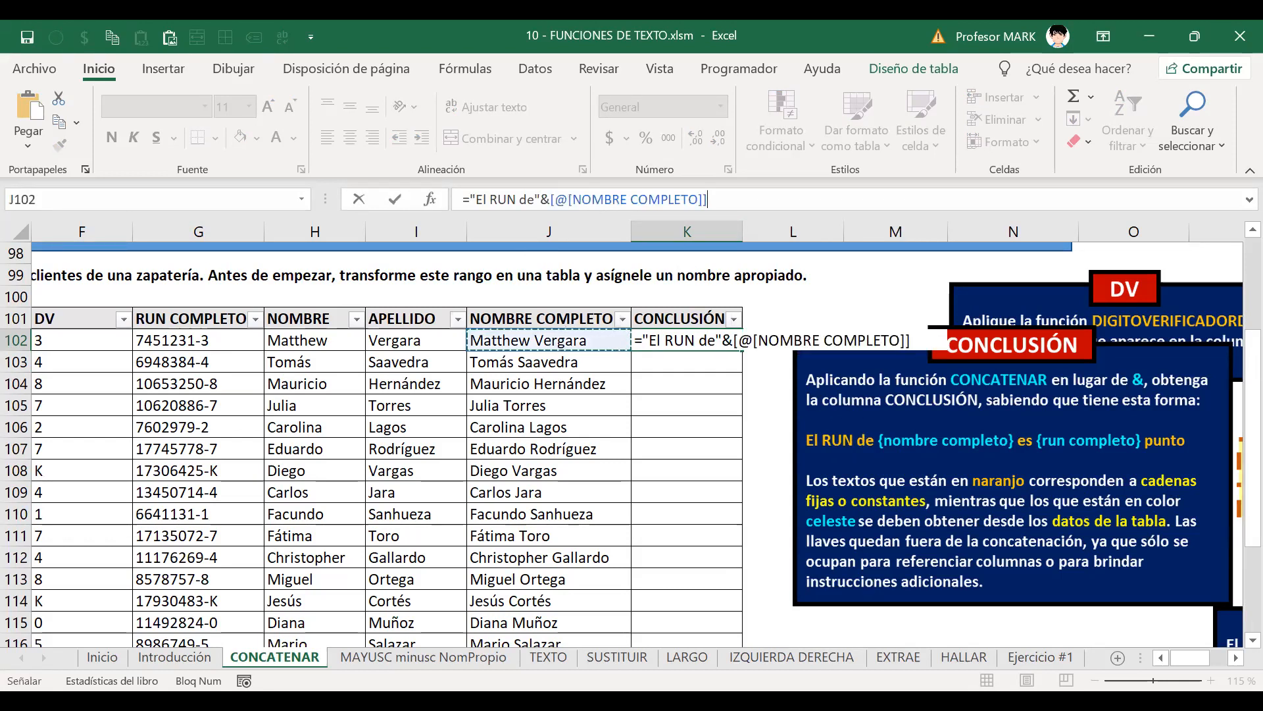
pyautogui.write('&')
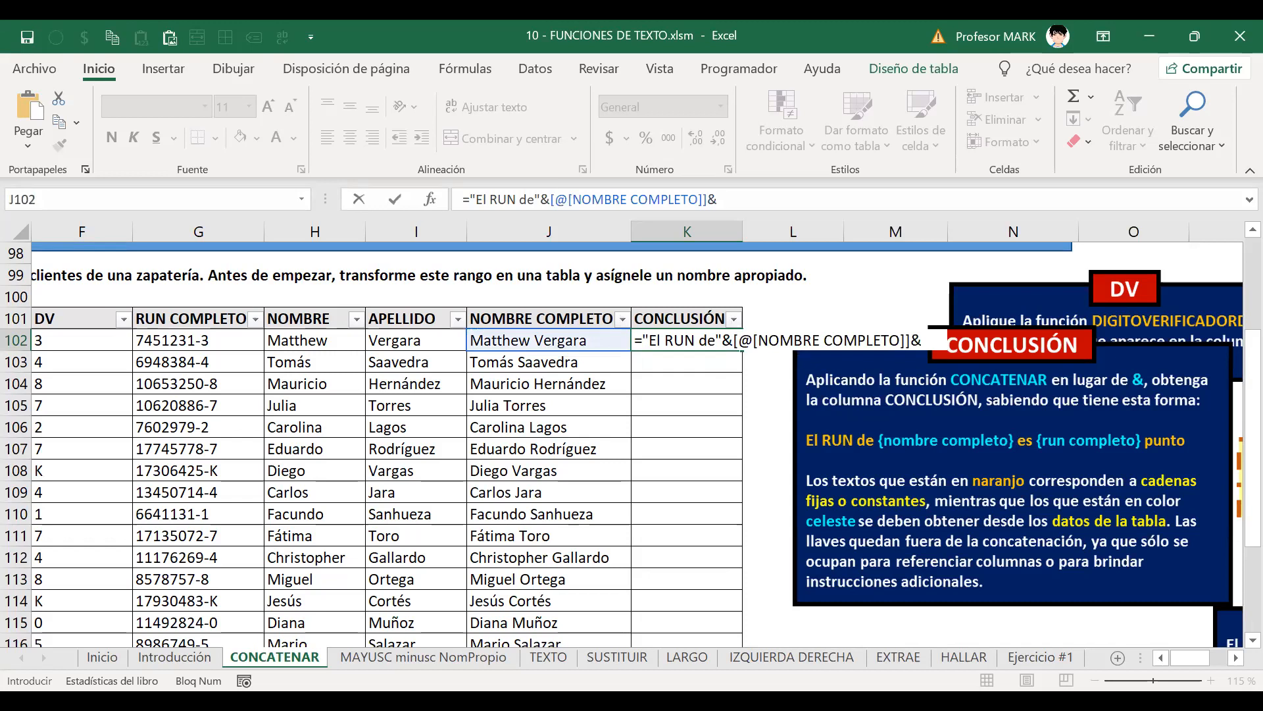
pyautogui.write('"')
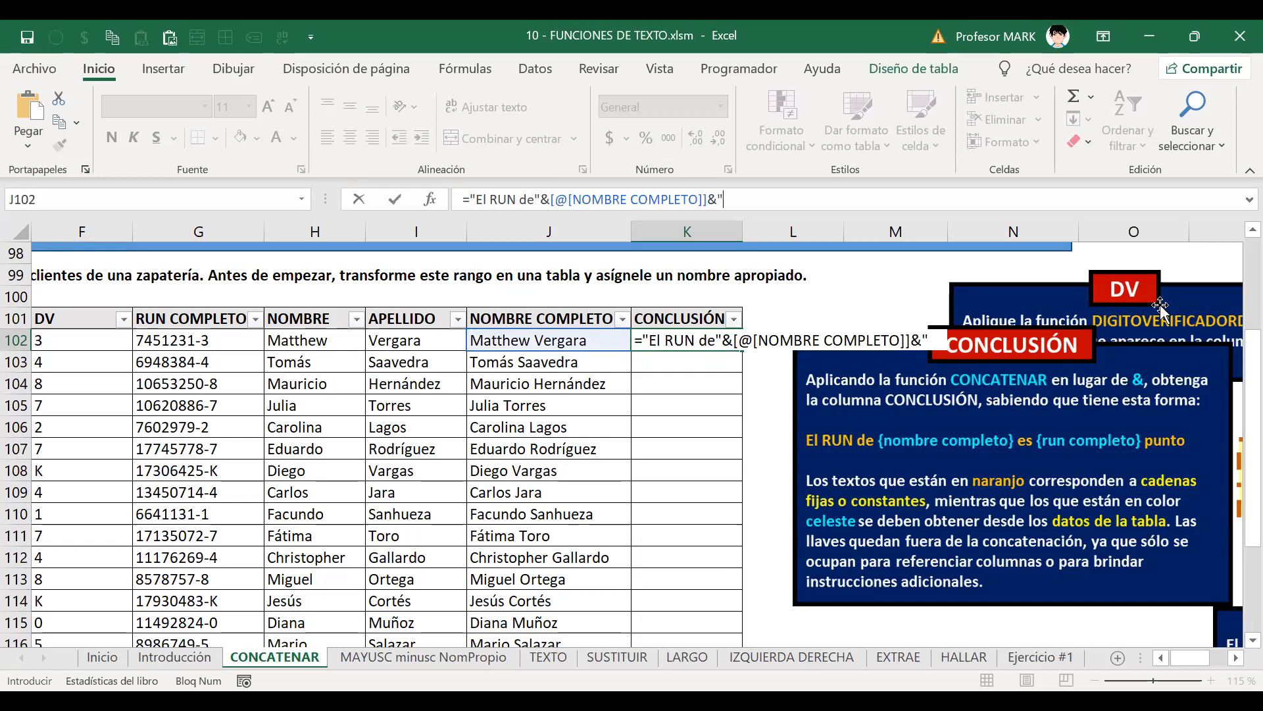
pyautogui.write('es')
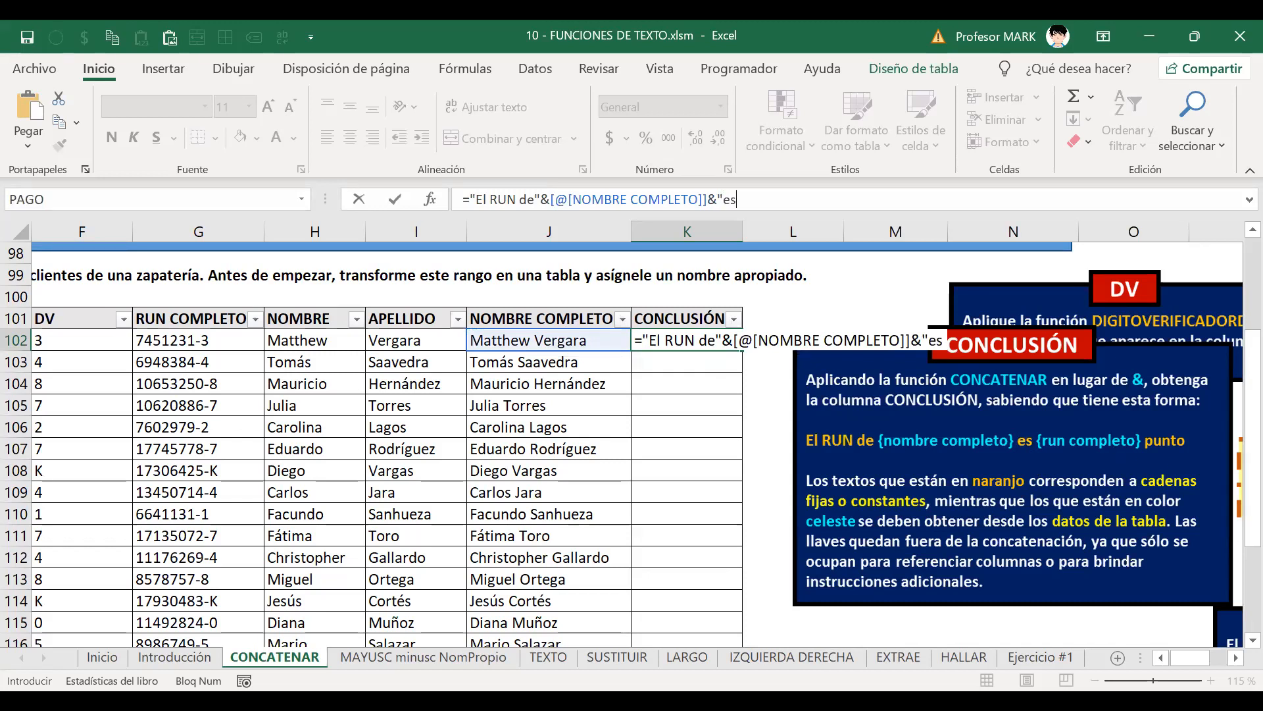
pyautogui.write('"&')
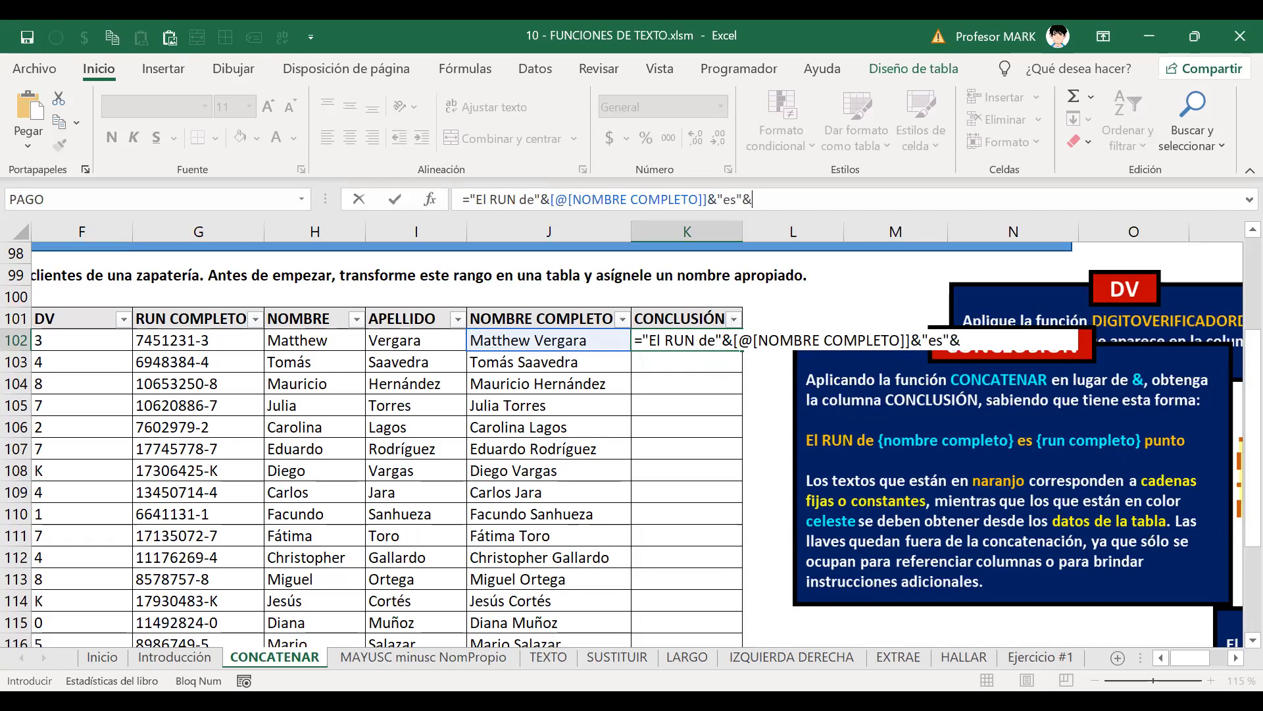
# Finish and enter the CONCLUSIÓN formula by adding the row's RUN COMPLETO and a closing period, as [@[RUN COMPLETO]]&"."
pyautogui.click(159, 340)
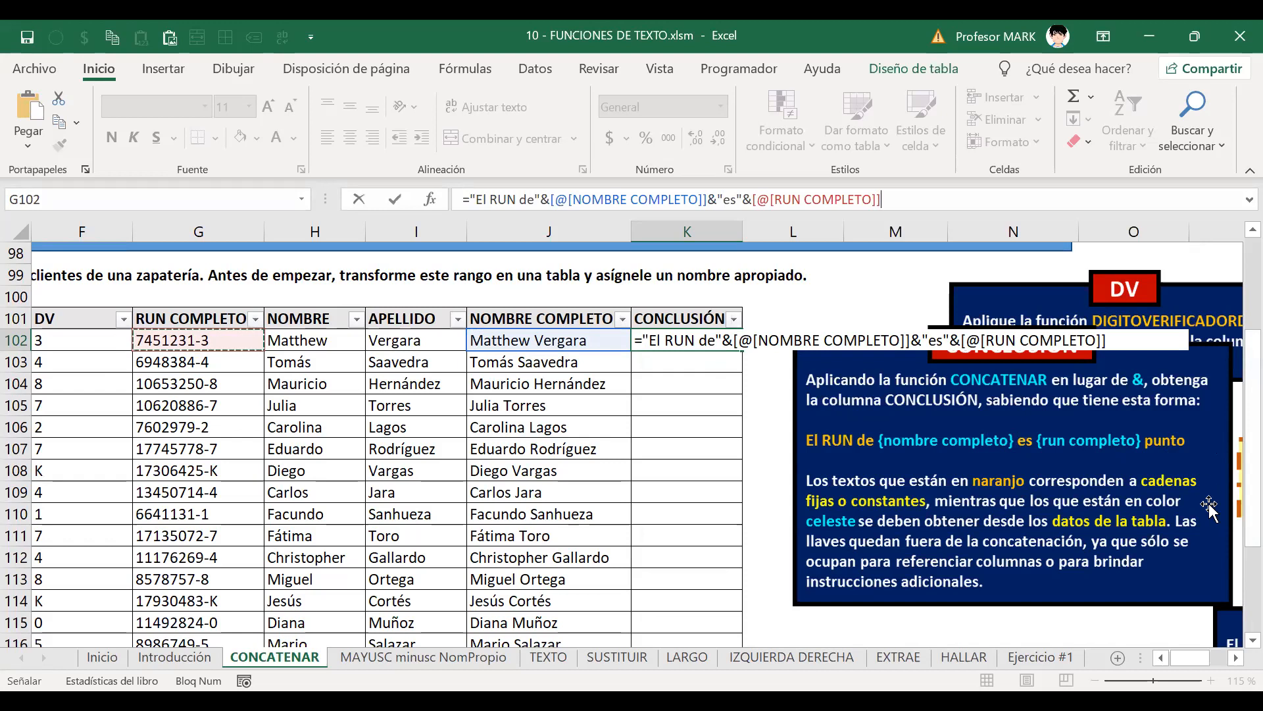
pyautogui.write('&".')
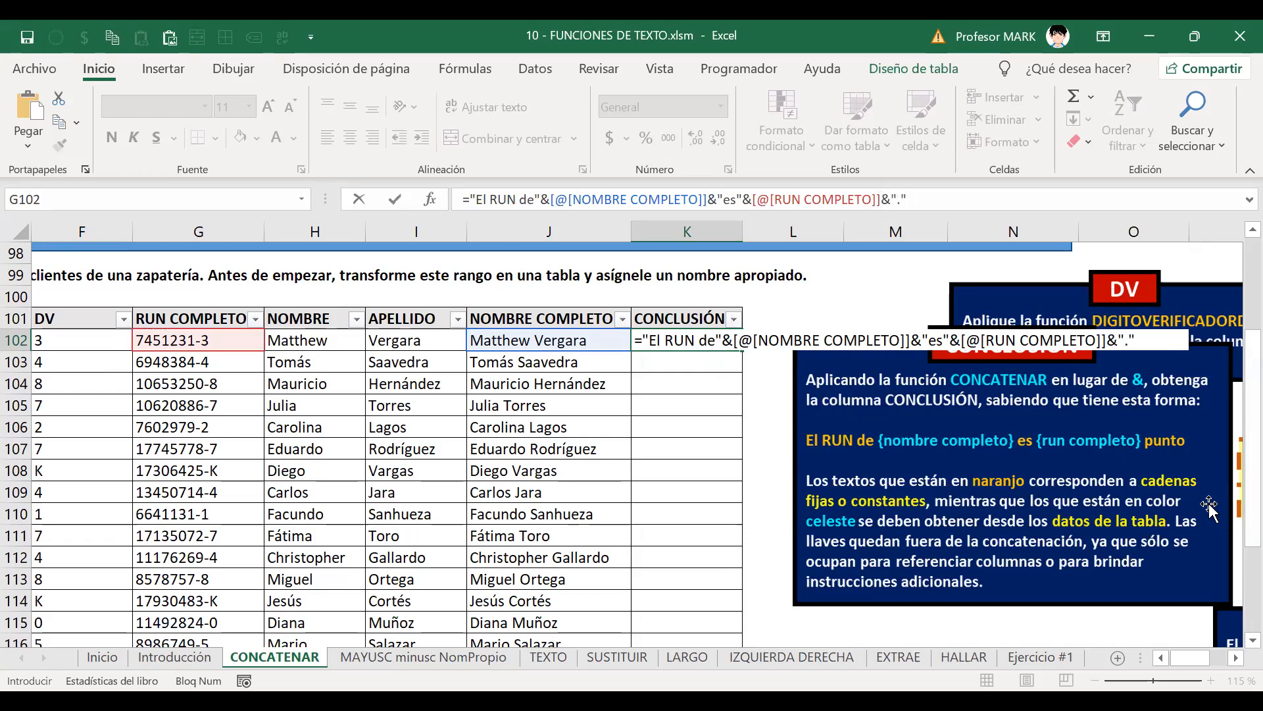
pyautogui.moveTo(921, 199); pyautogui.dragTo(447, 198)
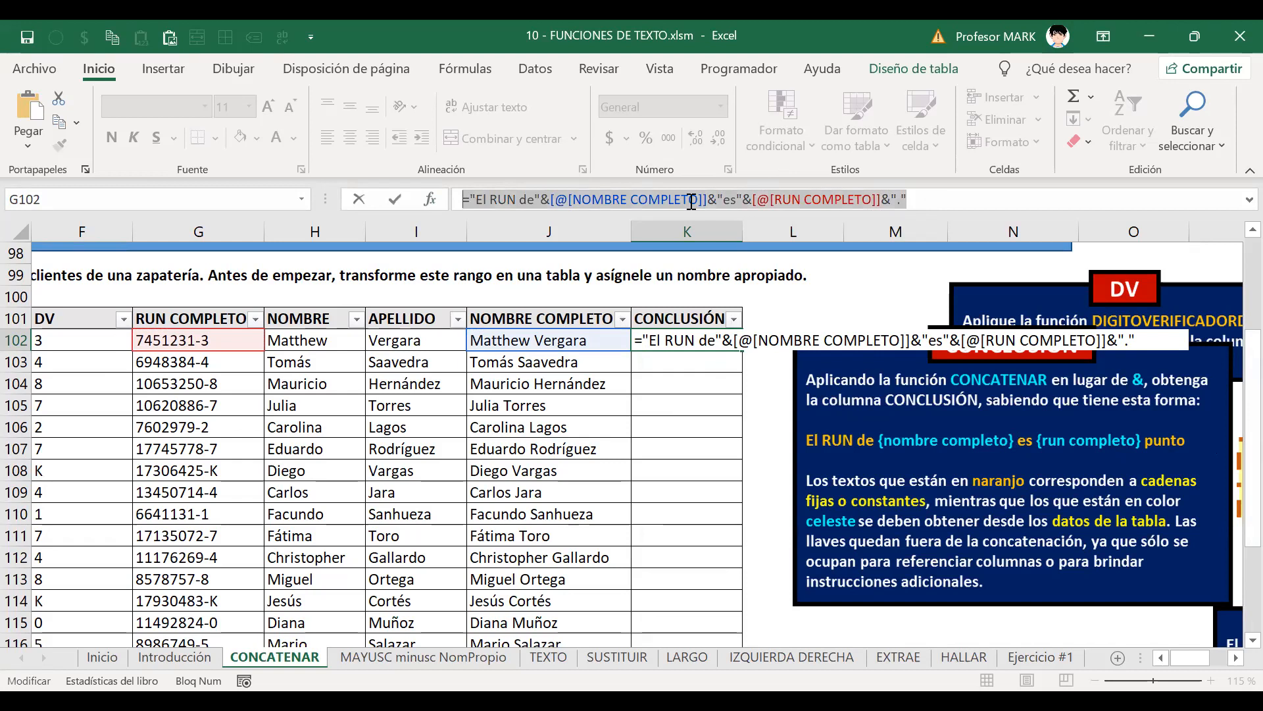
pyautogui.press('Escape')
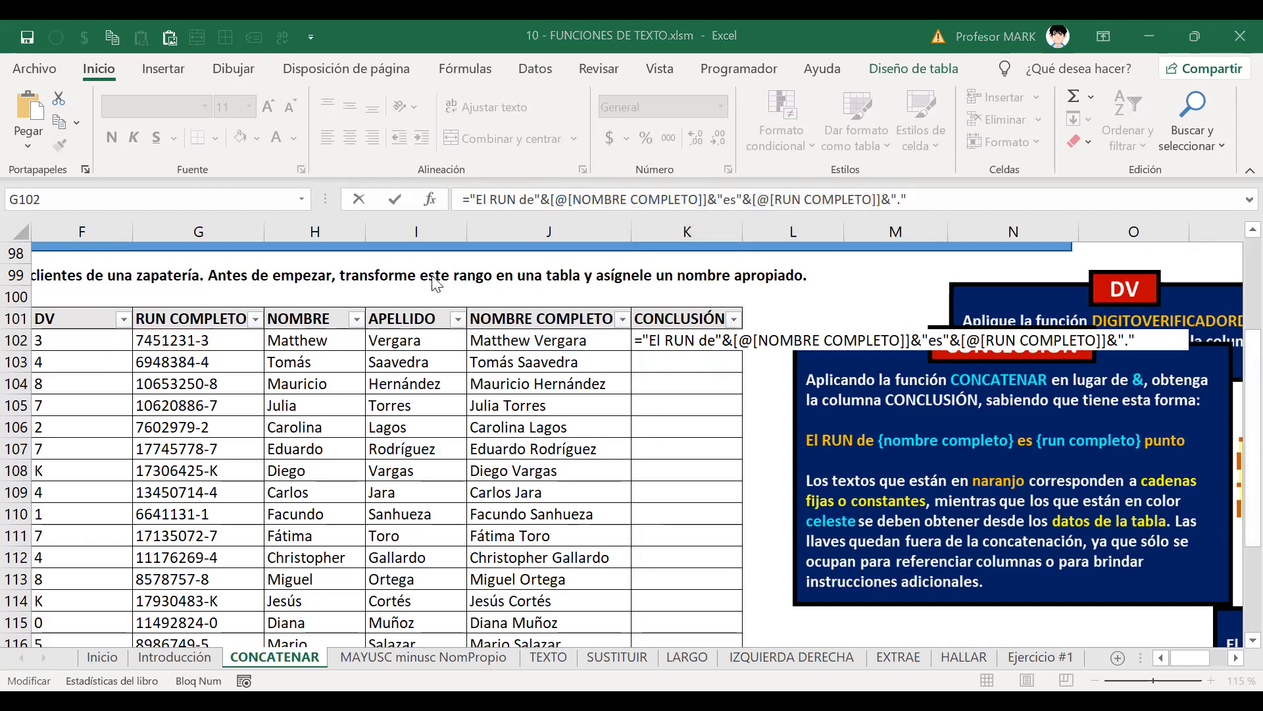
pyautogui.click(395, 347)
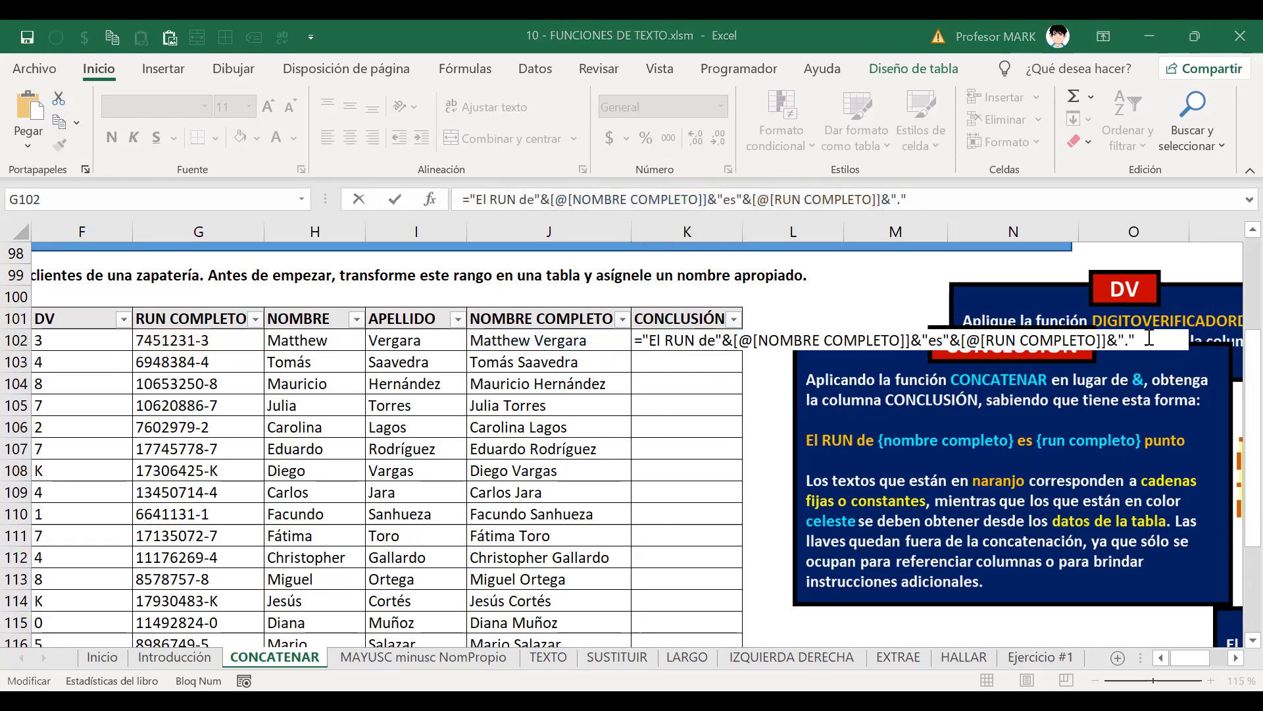
pyautogui.click(1233, 344)
pyautogui.press('Return')
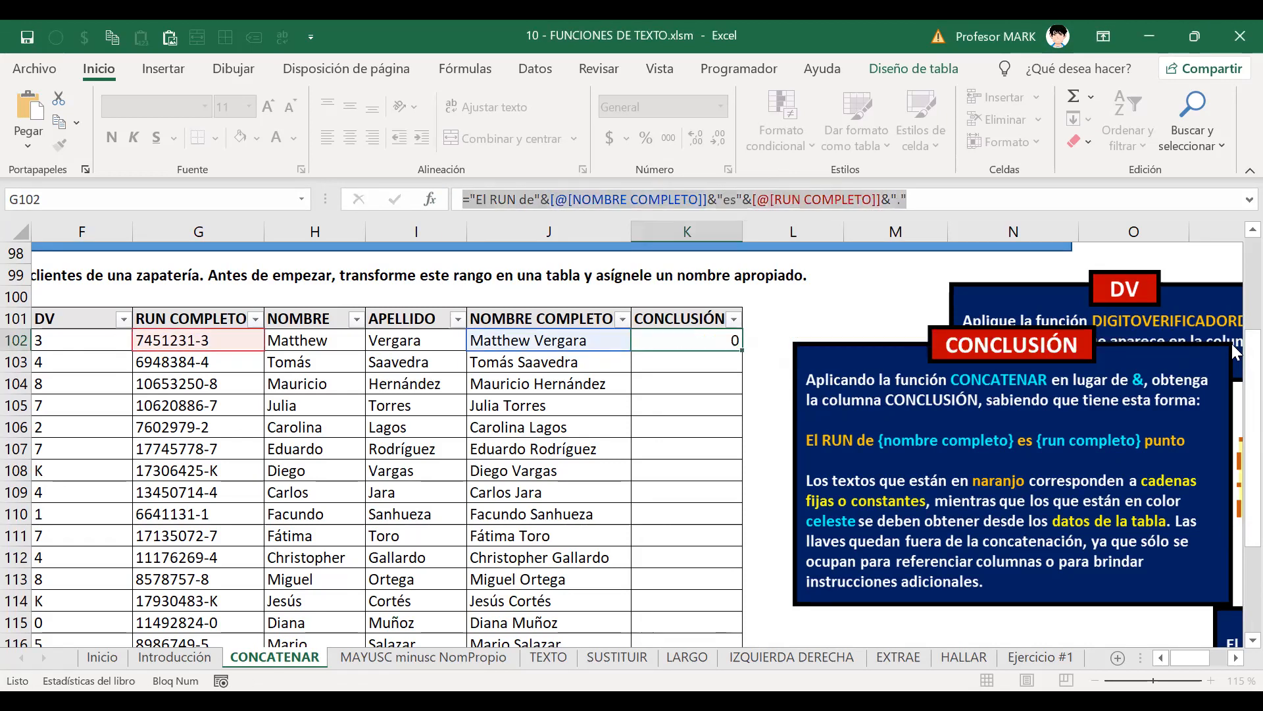
# Move the CONCLUSIÓN instruction picture away from the new column and review the filled CONCLUSIÓN texts down the table
pyautogui.moveTo(911, 404); pyautogui.dragTo(1113, 475)
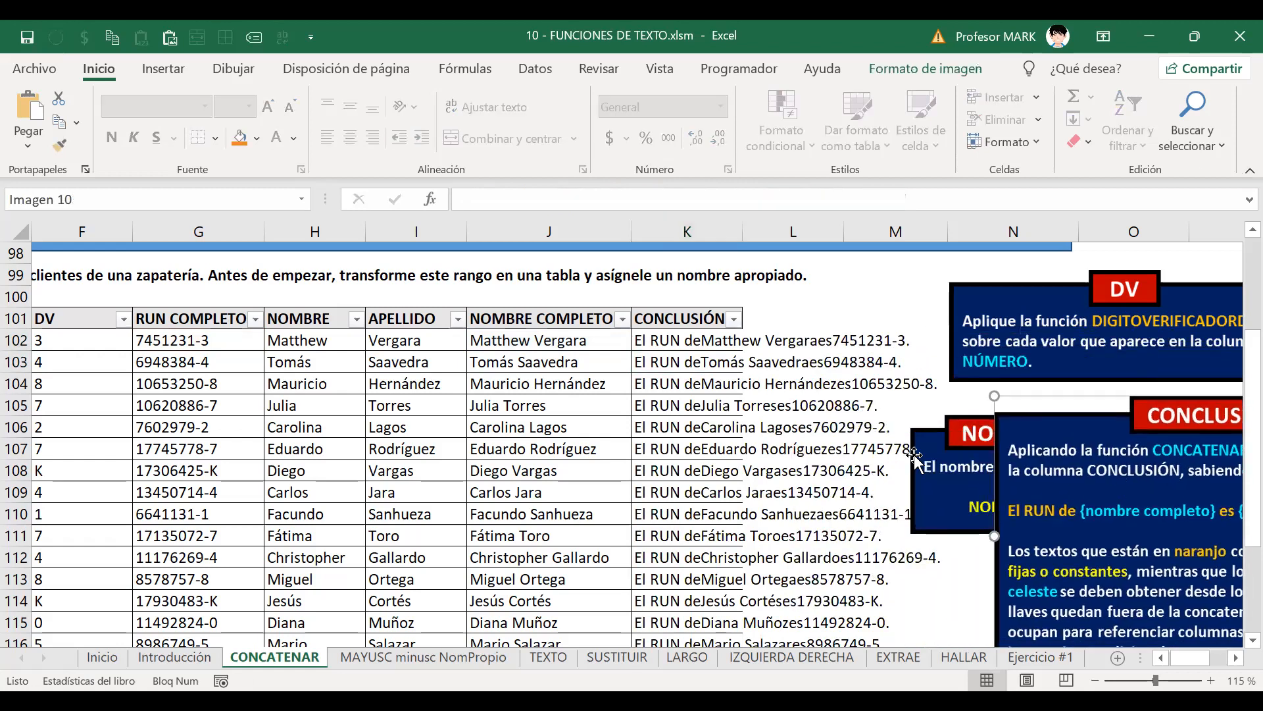
pyautogui.scroll(-2, 724, 468)
pyautogui.scroll(-6, 729, 469)
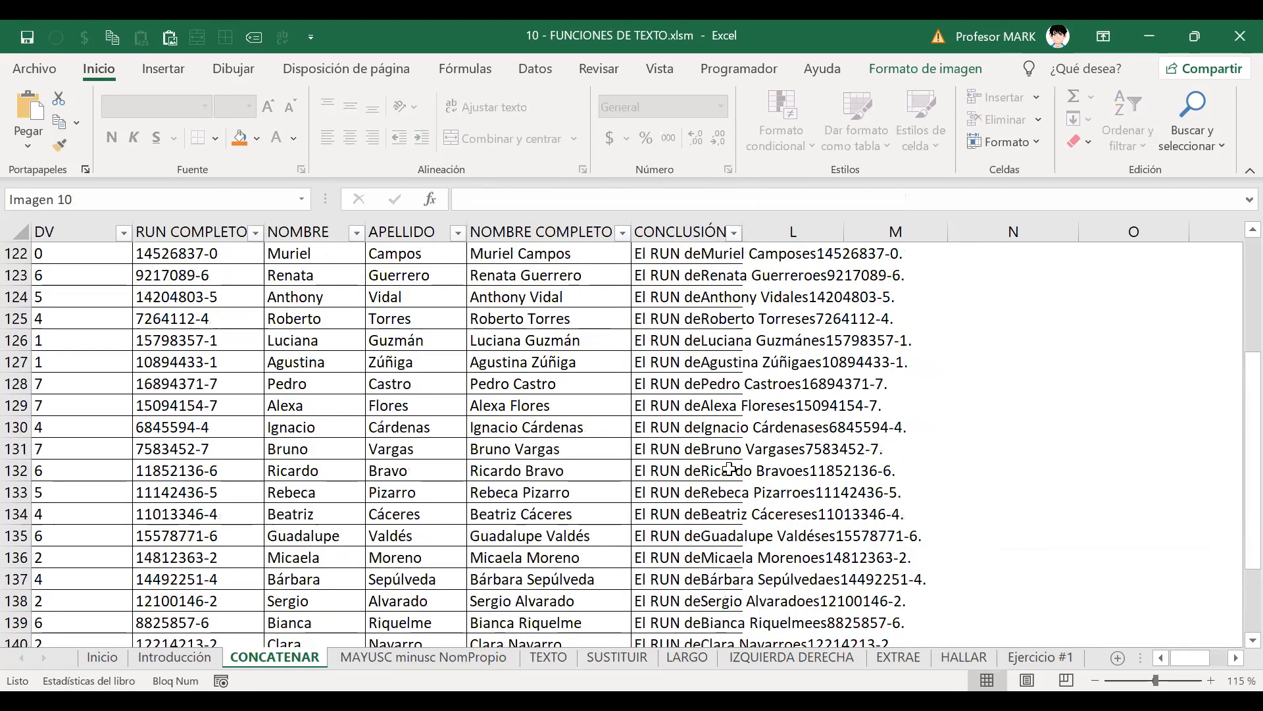
pyautogui.scroll(-7, 731, 469)
pyautogui.scroll(9, 714, 411)
pyautogui.scroll(6, 714, 408)
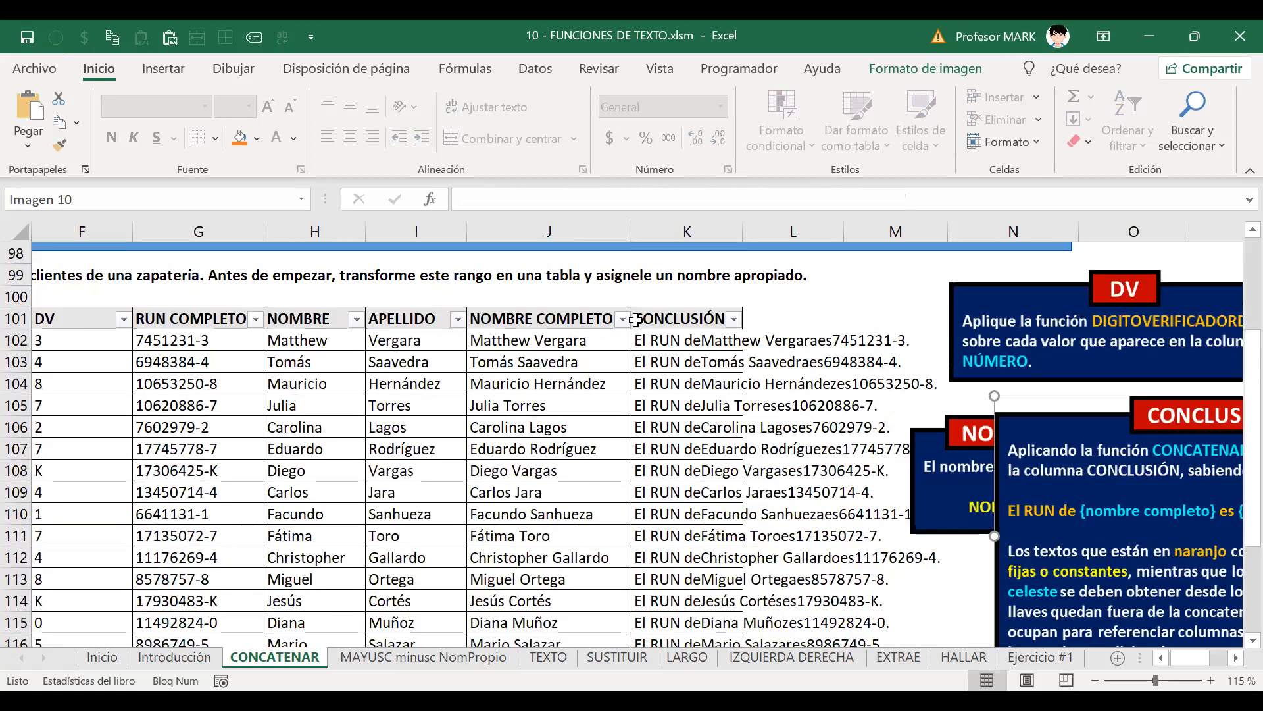
pyautogui.click(641, 338)
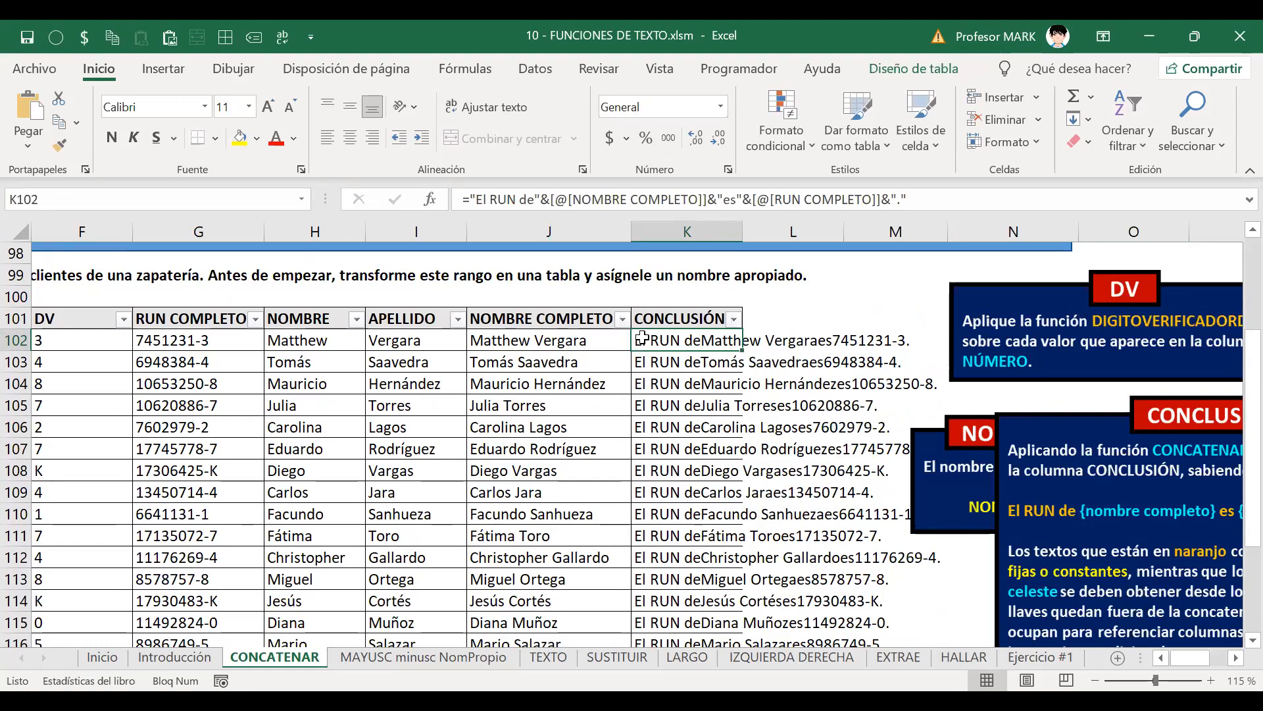
pyautogui.doubleClick(641, 339)
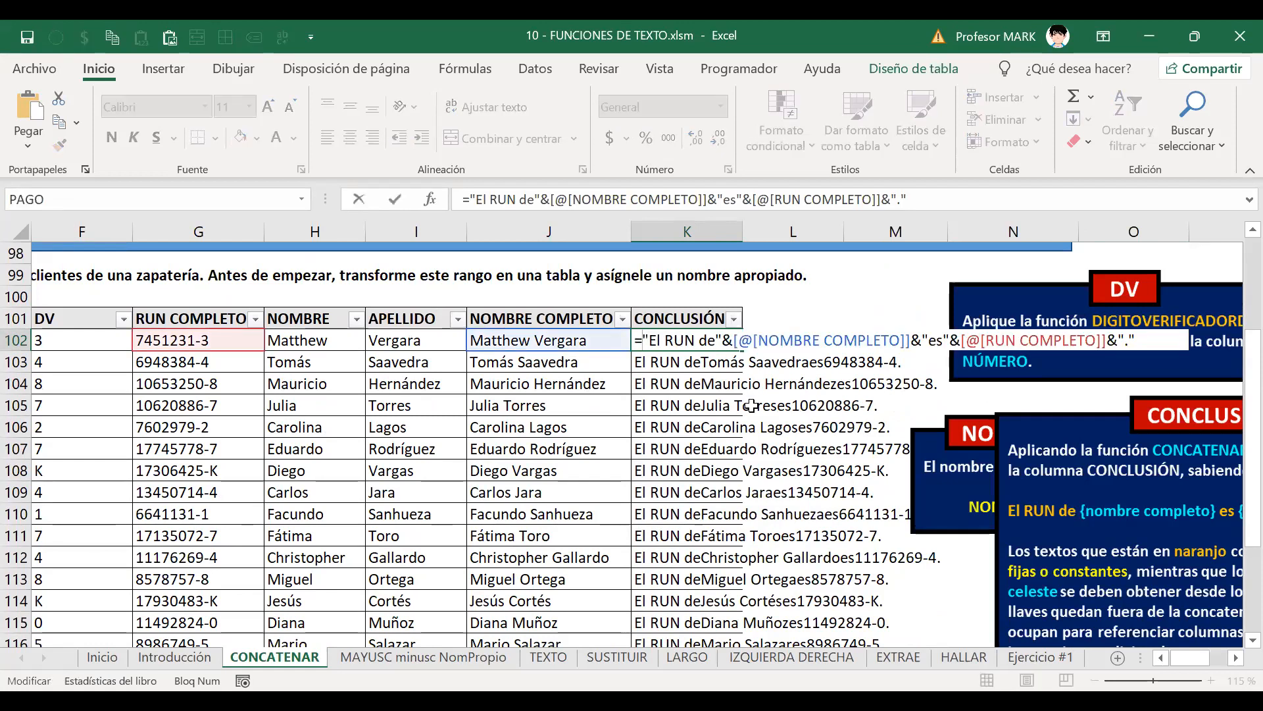
pyautogui.press('Escape')
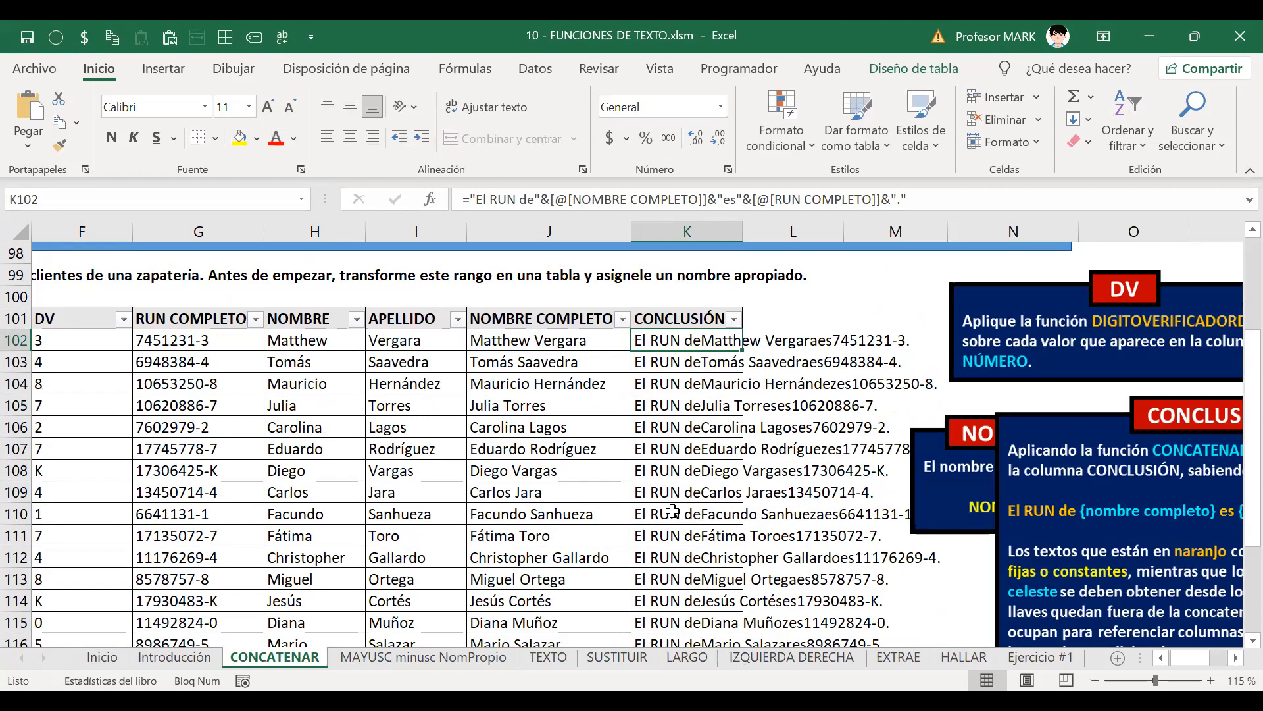
# Add a space after "El RUN de" inside the quotes of the first-row CONCLUSIÓN formula and enter it
pyautogui.doubleClick(679, 341)
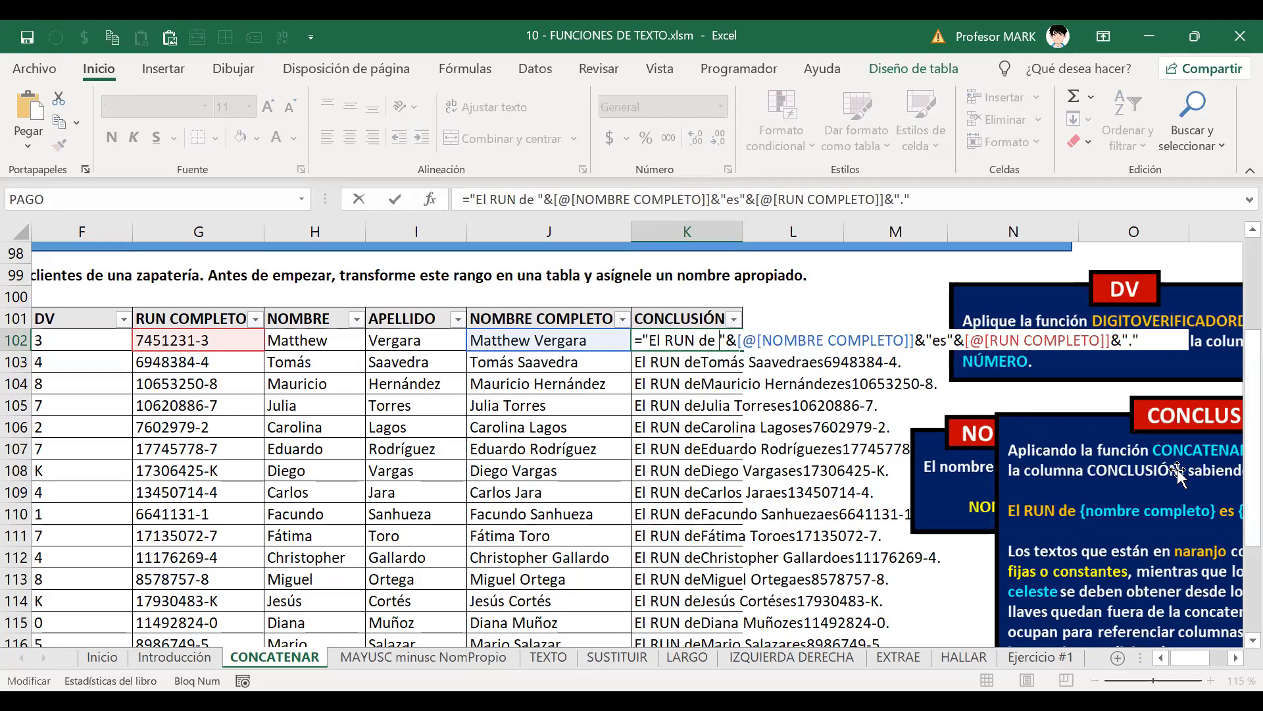
pyautogui.press('Return')
pyautogui.press('Up')
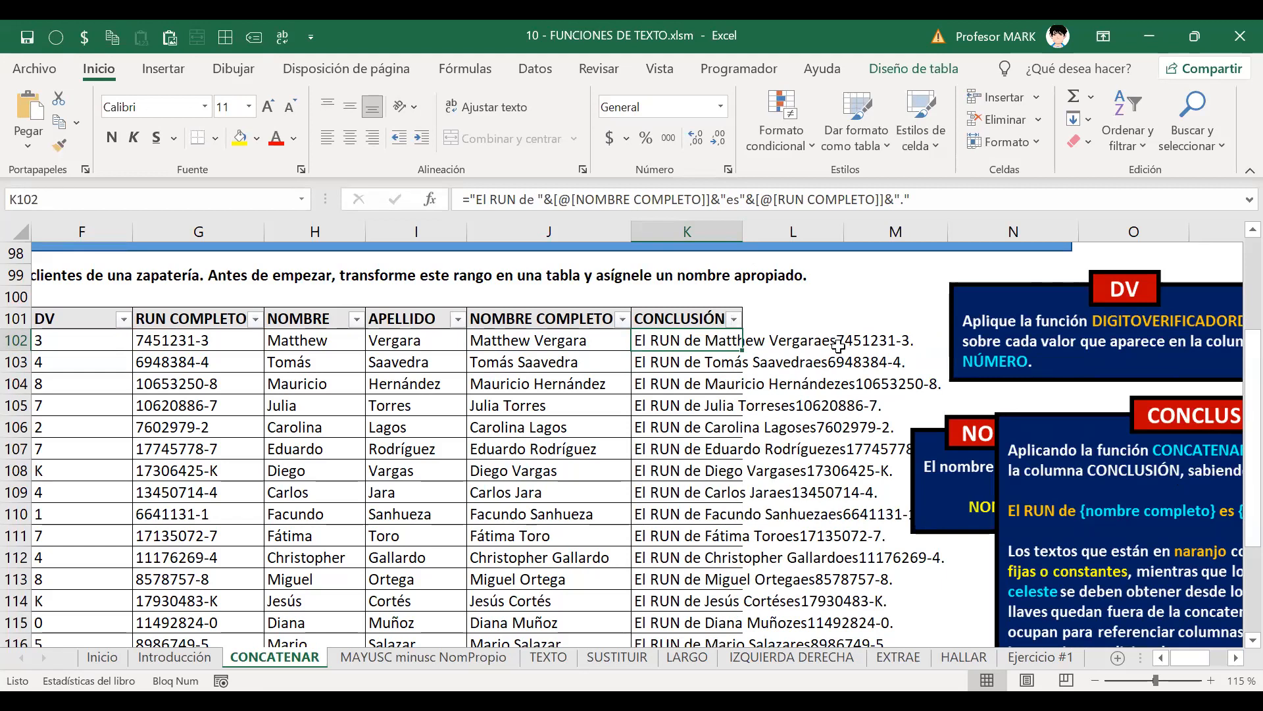
# Open the CONCLUSIÓN formula in the first data row for editing
pyautogui.doubleClick(699, 340)
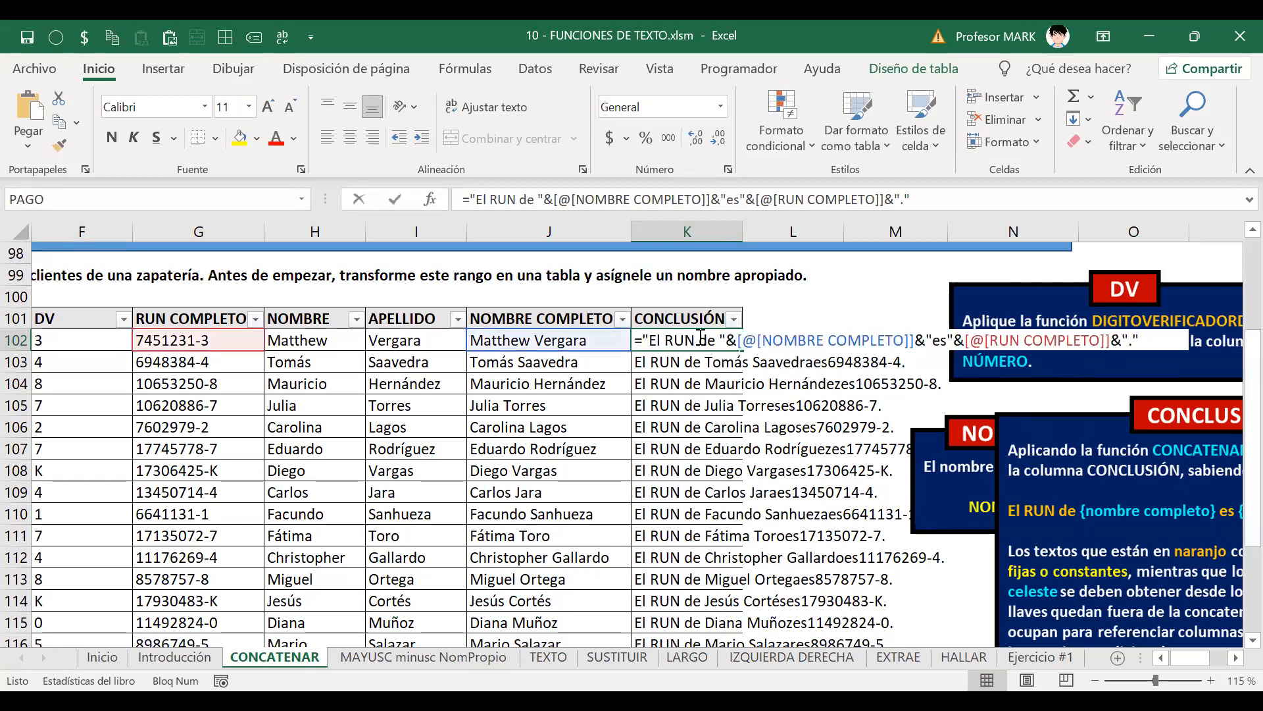